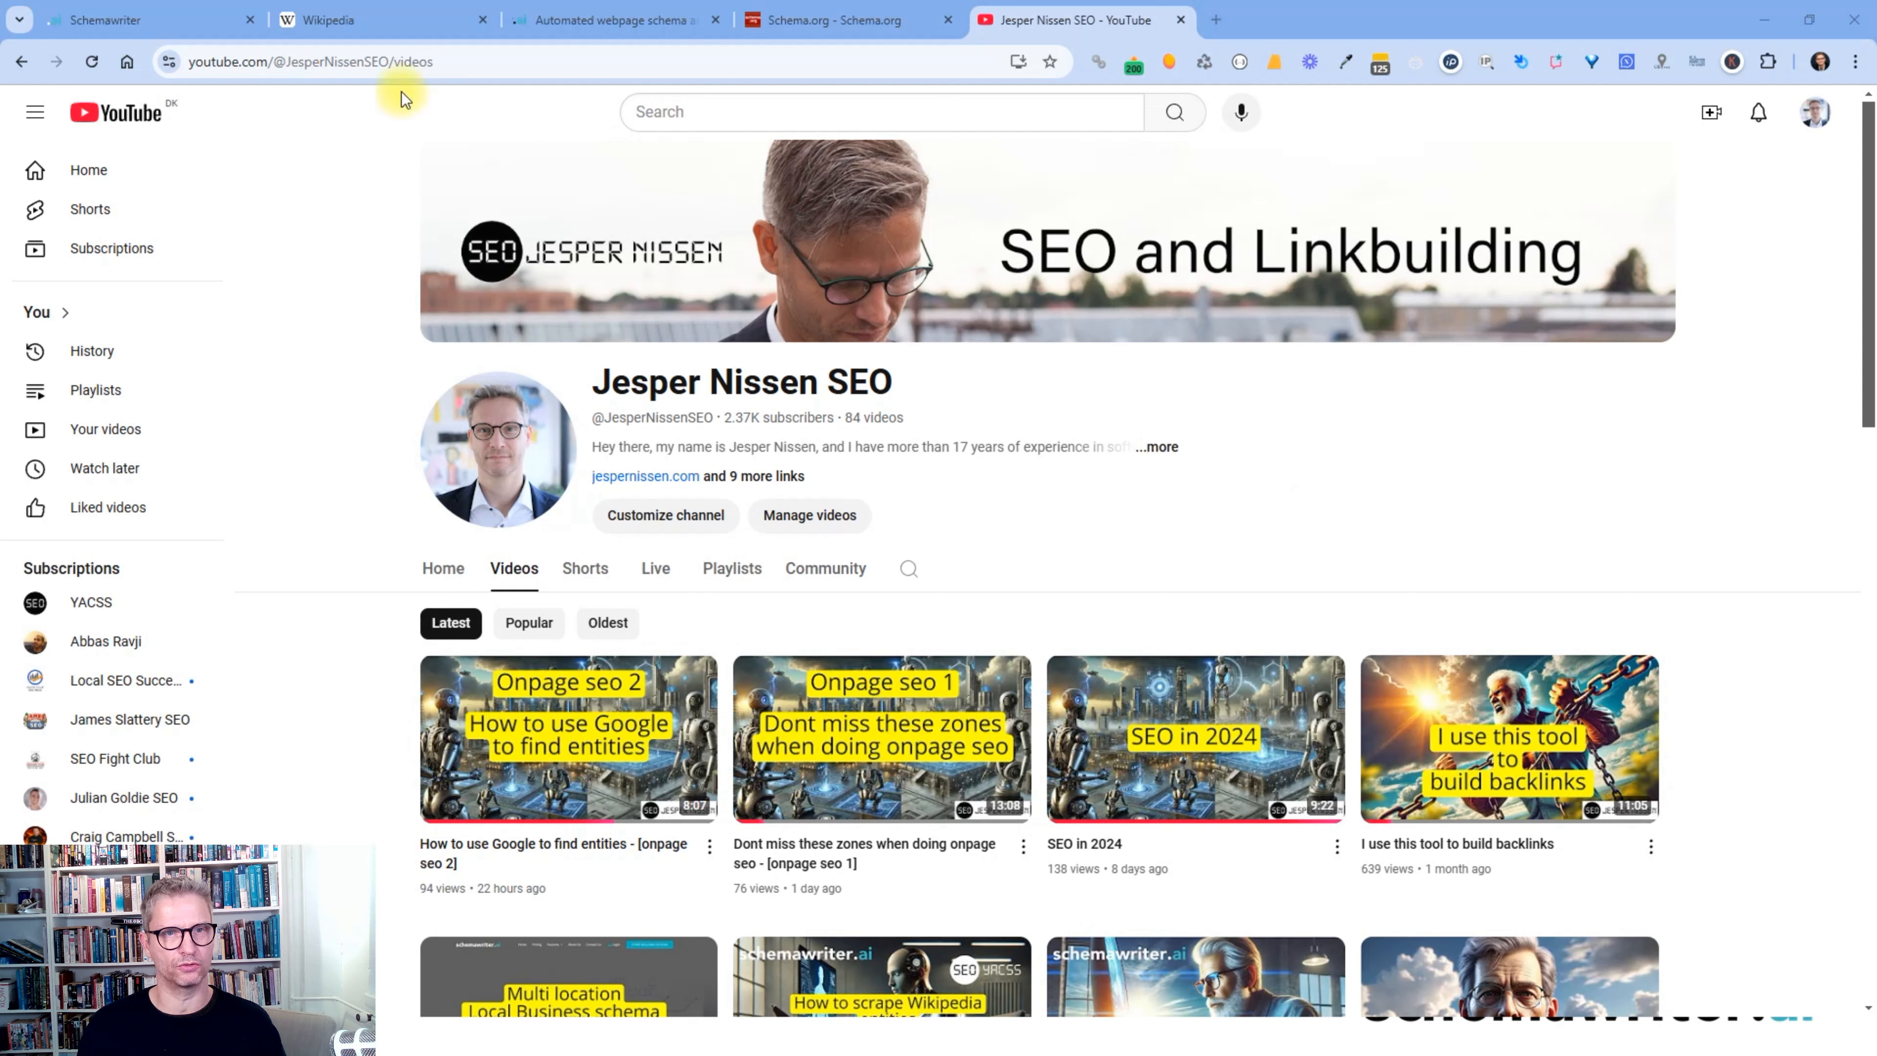
# - Leave the YouTube channel page for the 'Wikipedia entities and keywords' slideshow window
pyautogui.moveTo(952, 383); pyautogui.dragTo(574, 377)
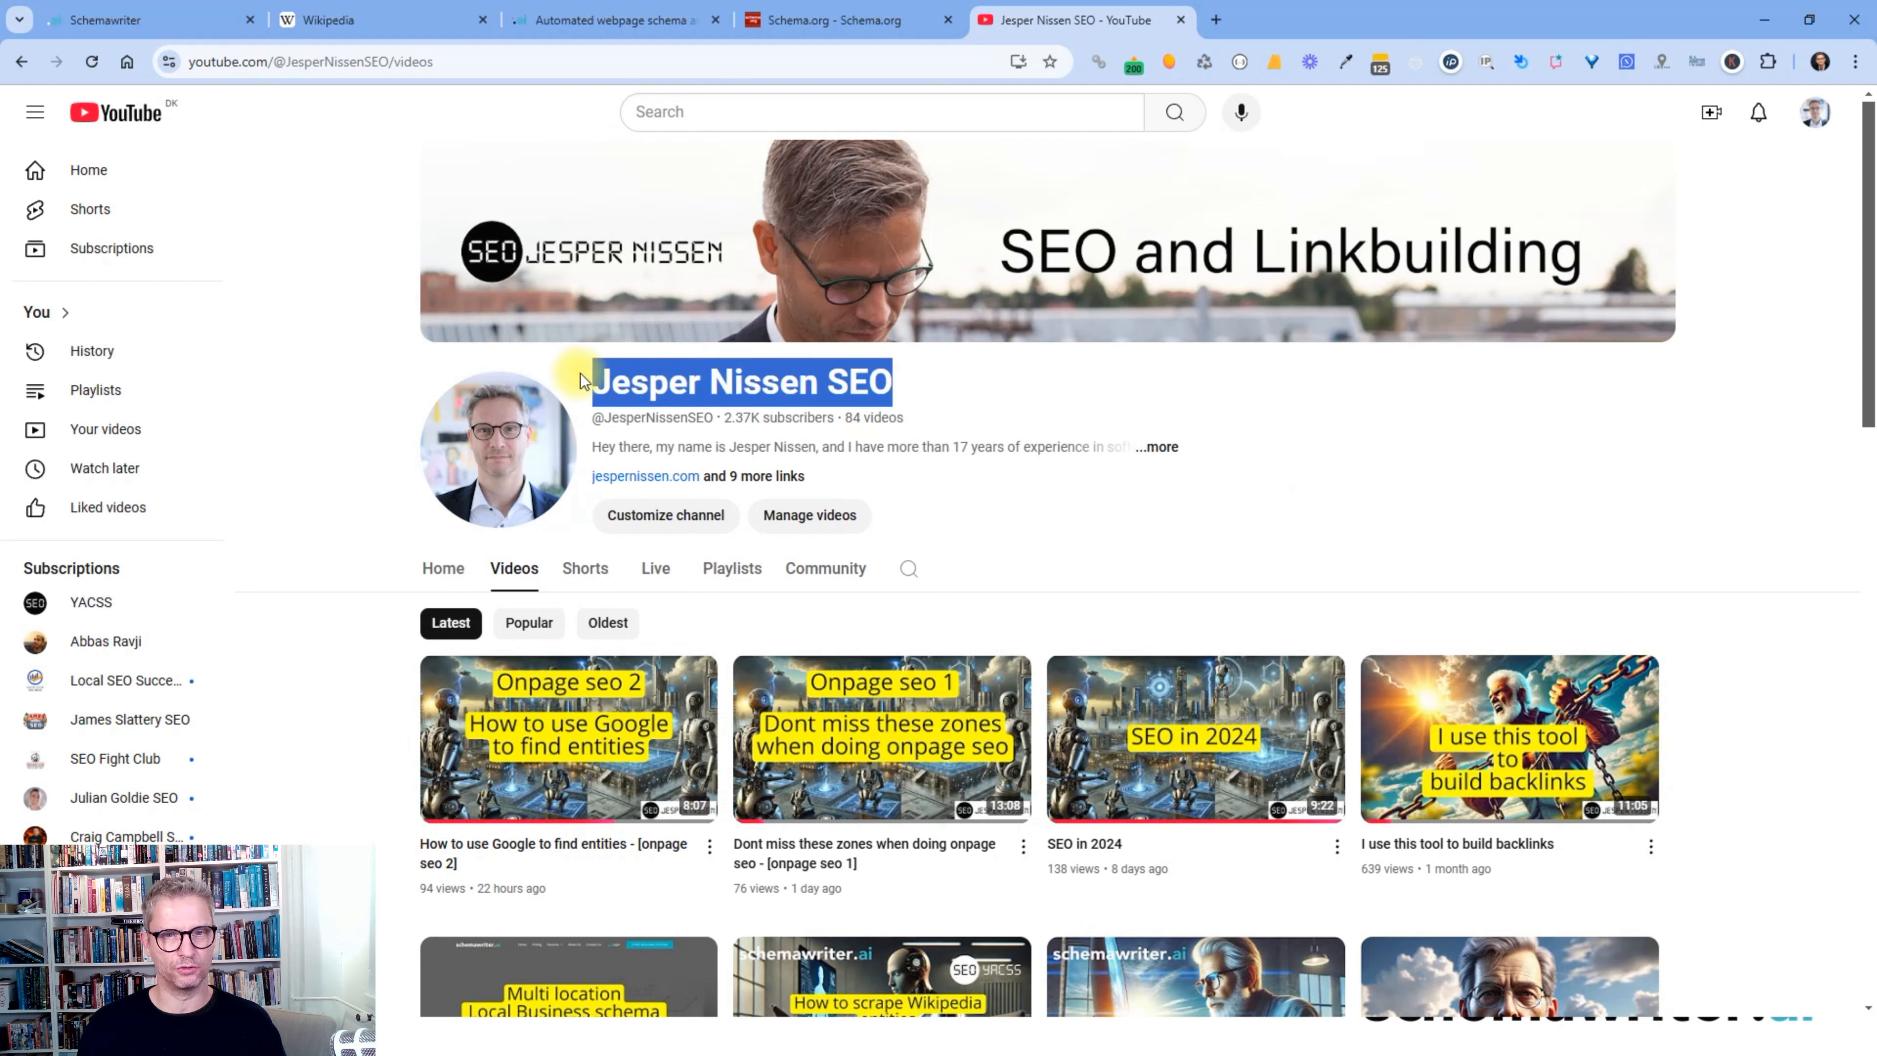
pyautogui.click(1552, 521)
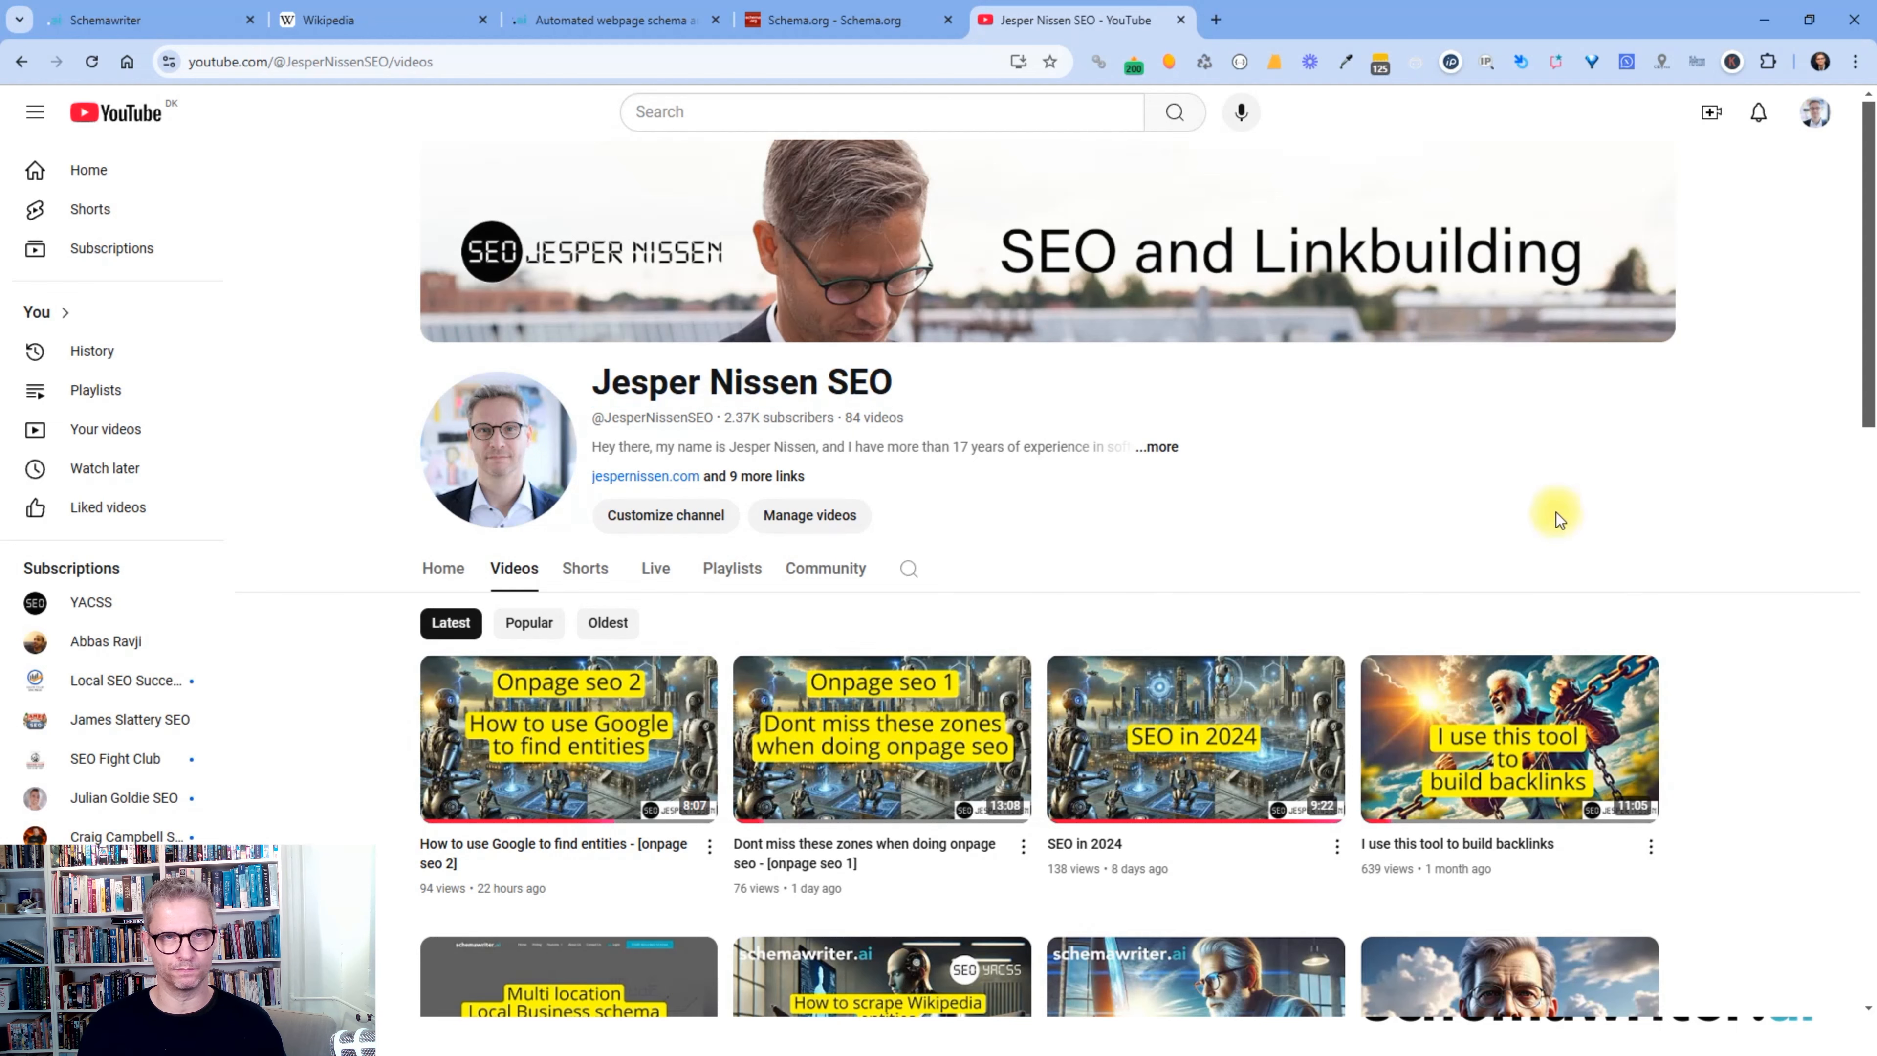
pyautogui.hotkey('alt', 'Tab')
pyautogui.press('Tab')
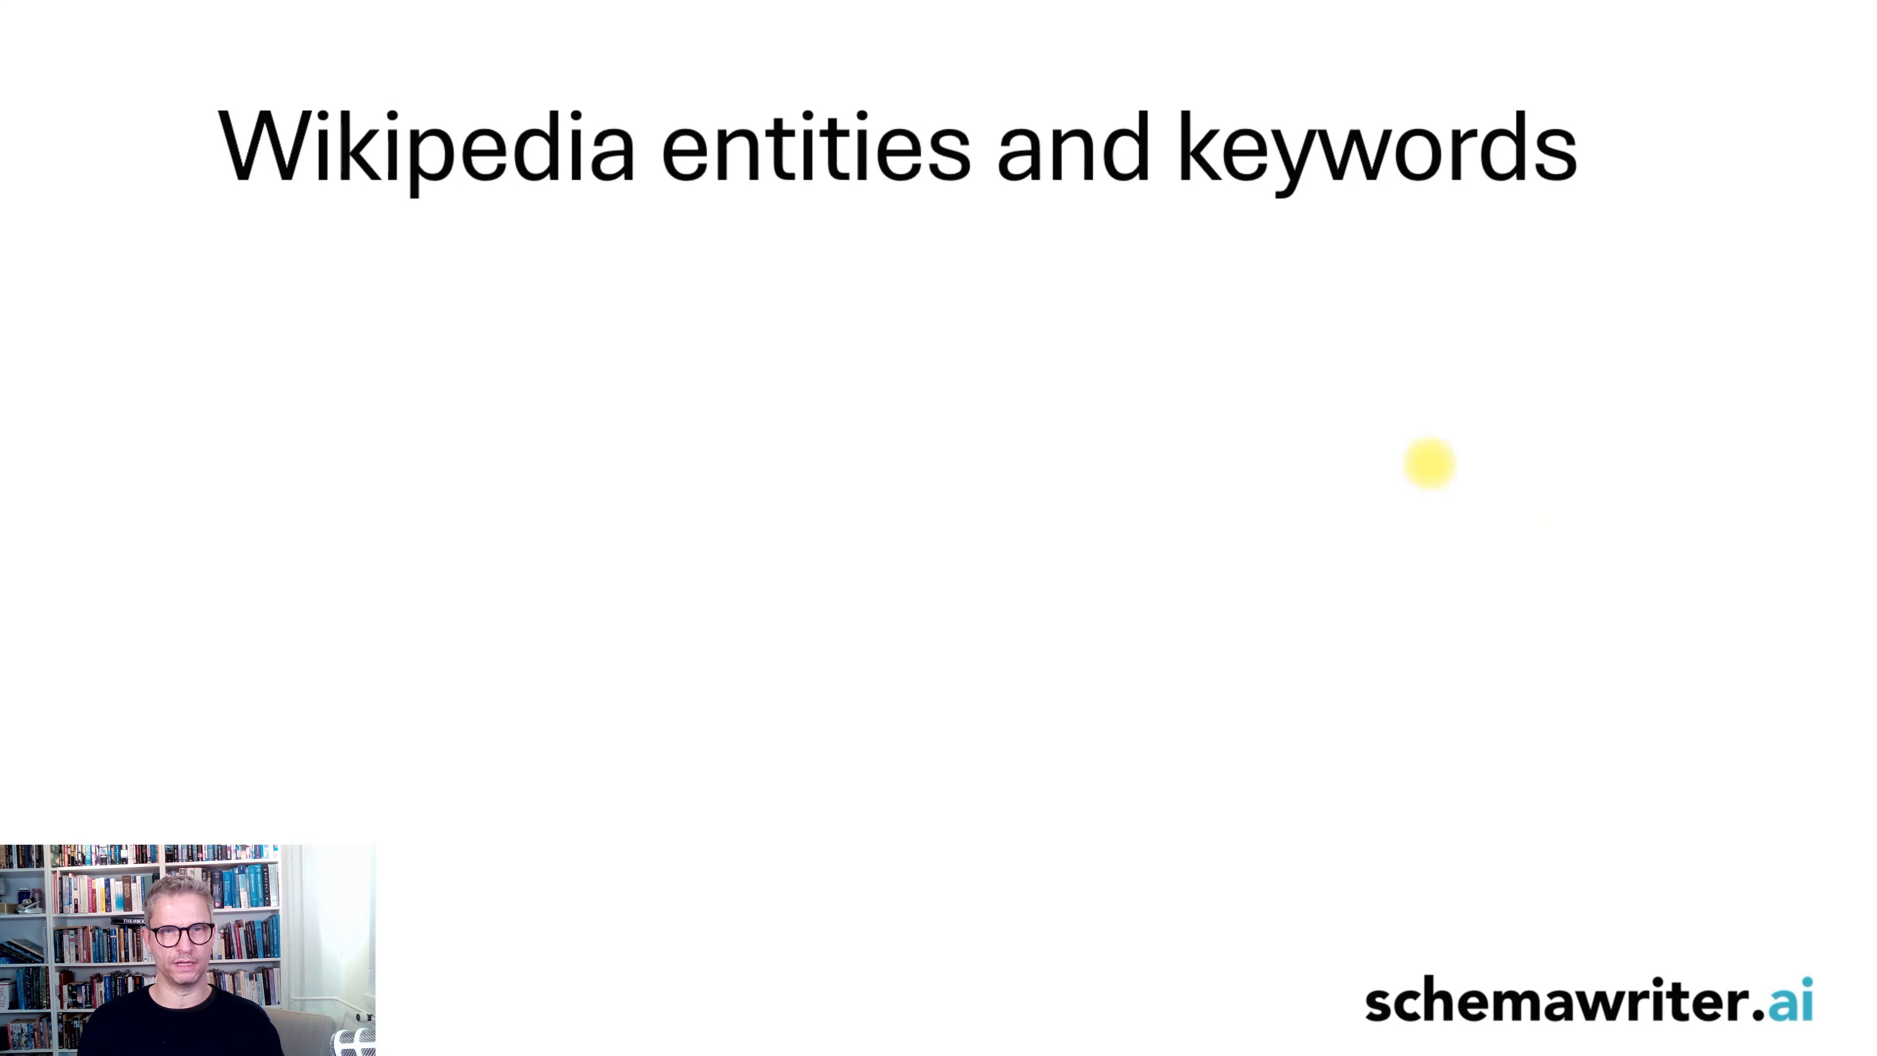
# - Reveal the slide's five bullet points, then return to the schemawriter.ai tab in Chrome
pyautogui.click(1429, 464)
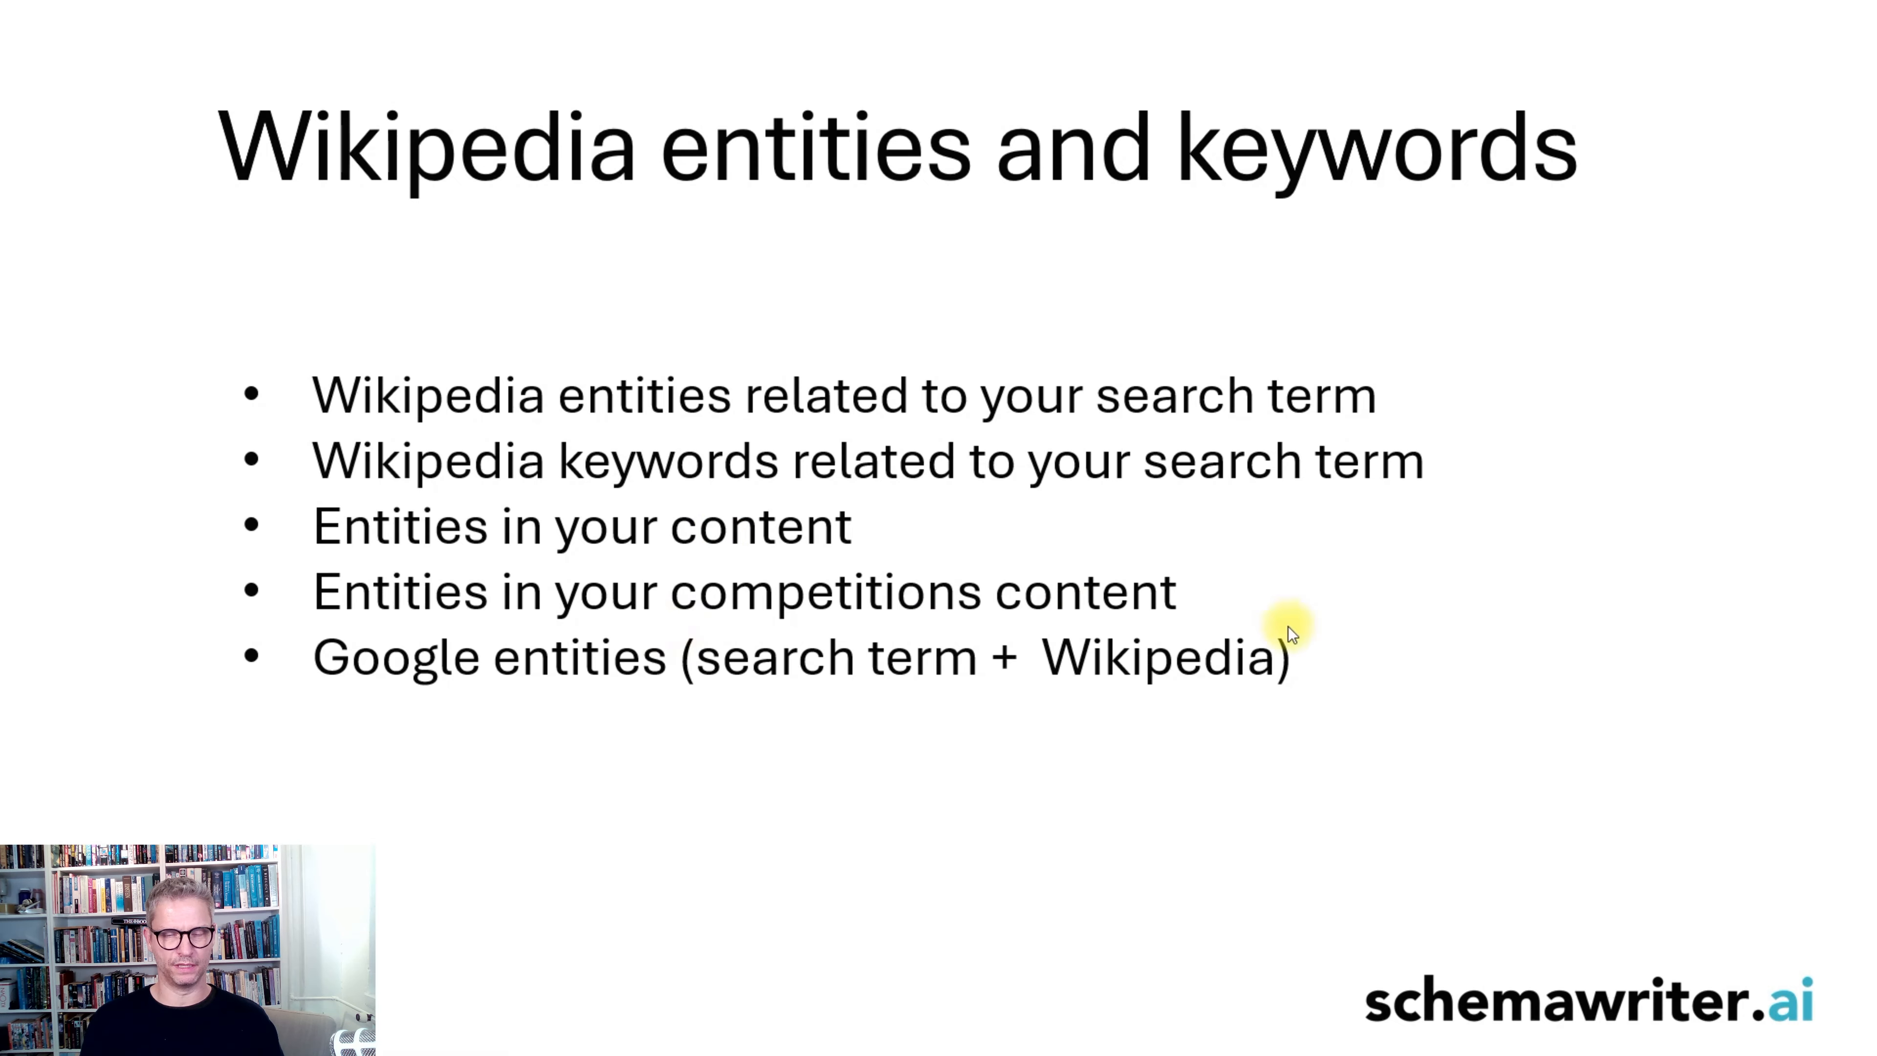
pyautogui.hotkey('alt', 'Tab')
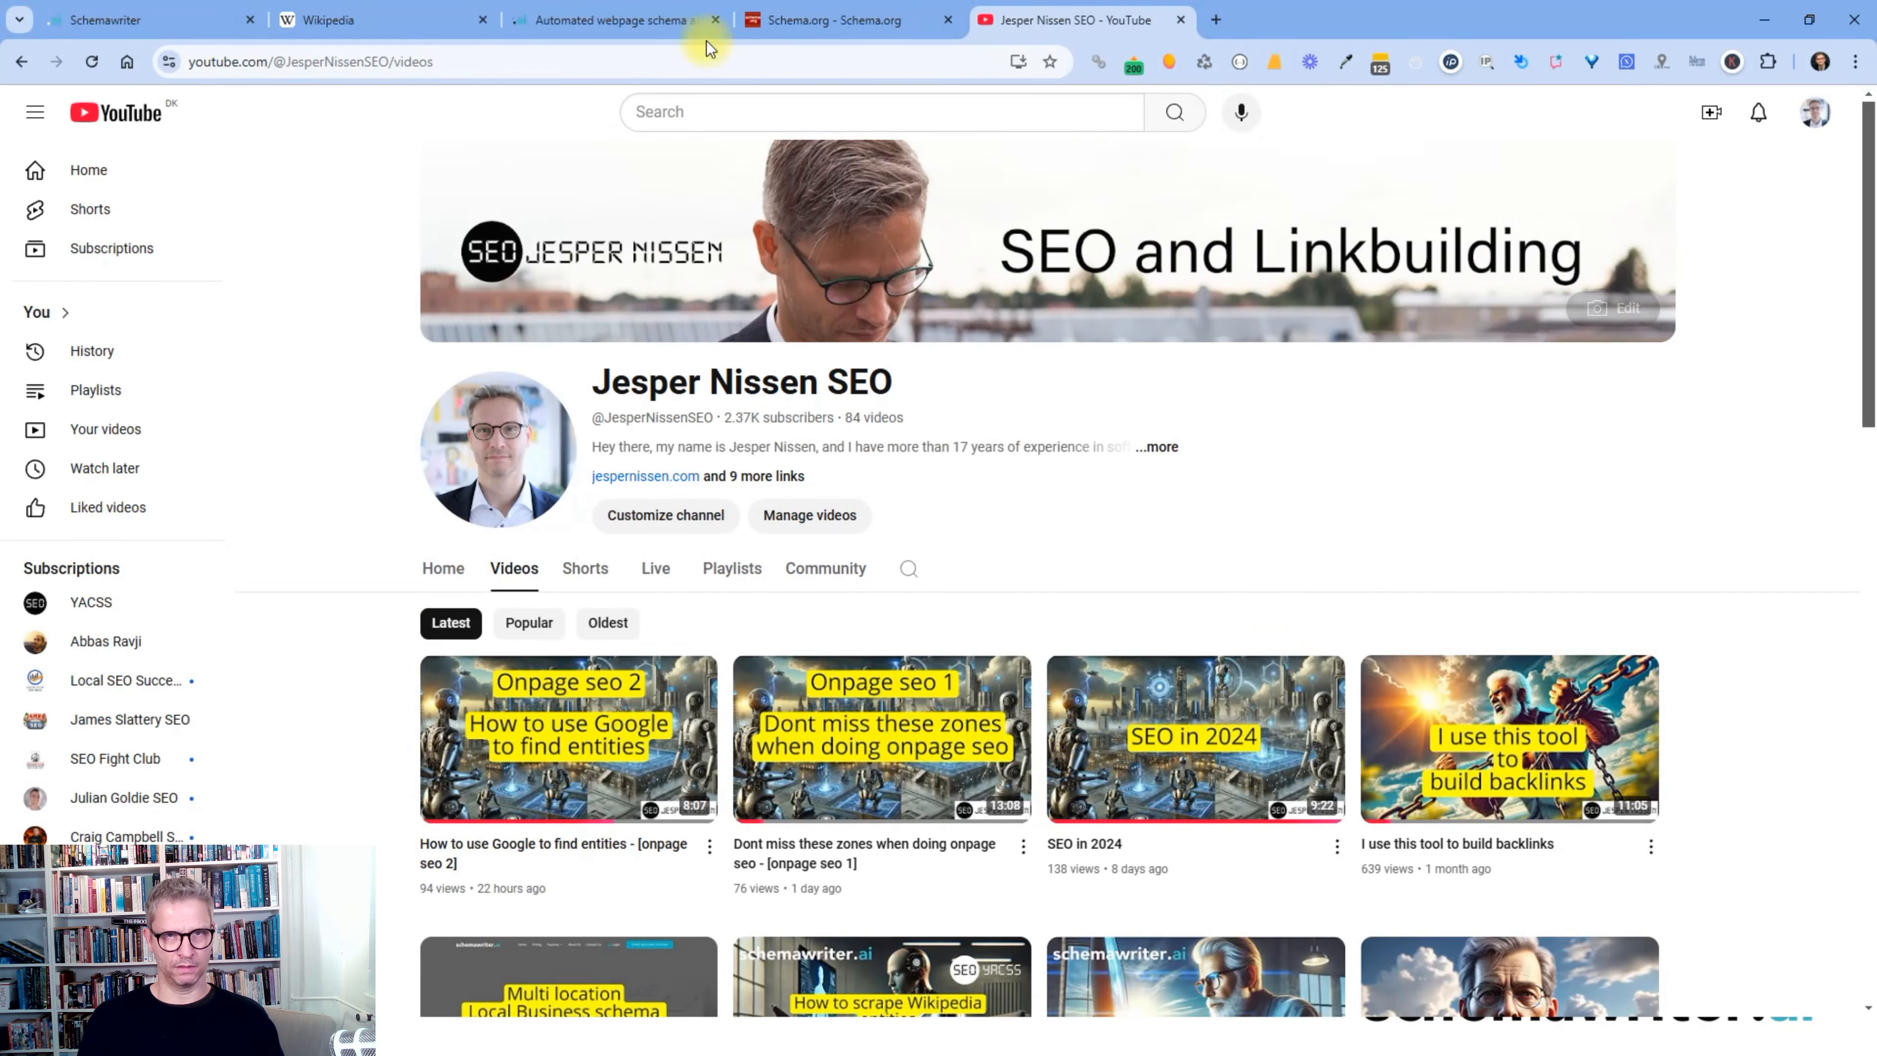
pyautogui.click(669, 22)
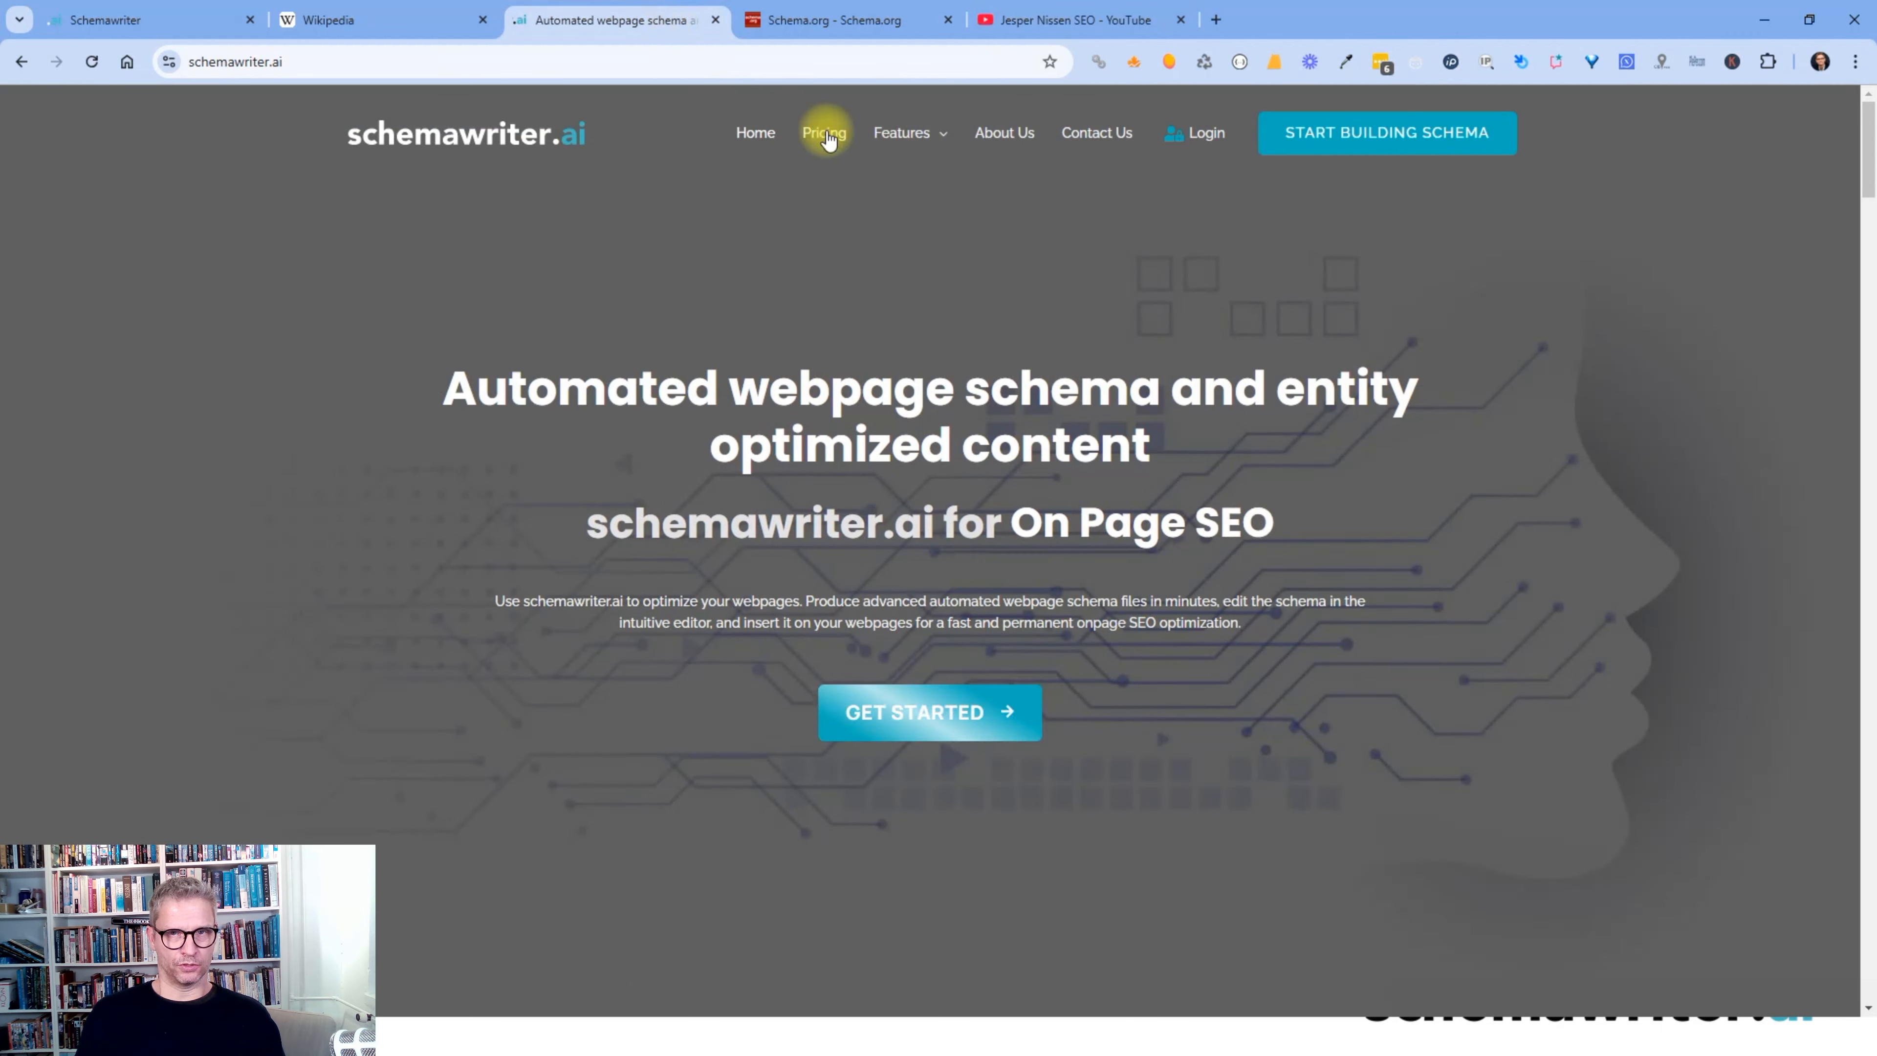
# - Open Features > Webpage schema generator and highlight 'Webpage schema generator' in its heading
pyautogui.moveTo(910, 144)
pyautogui.click(927, 190)
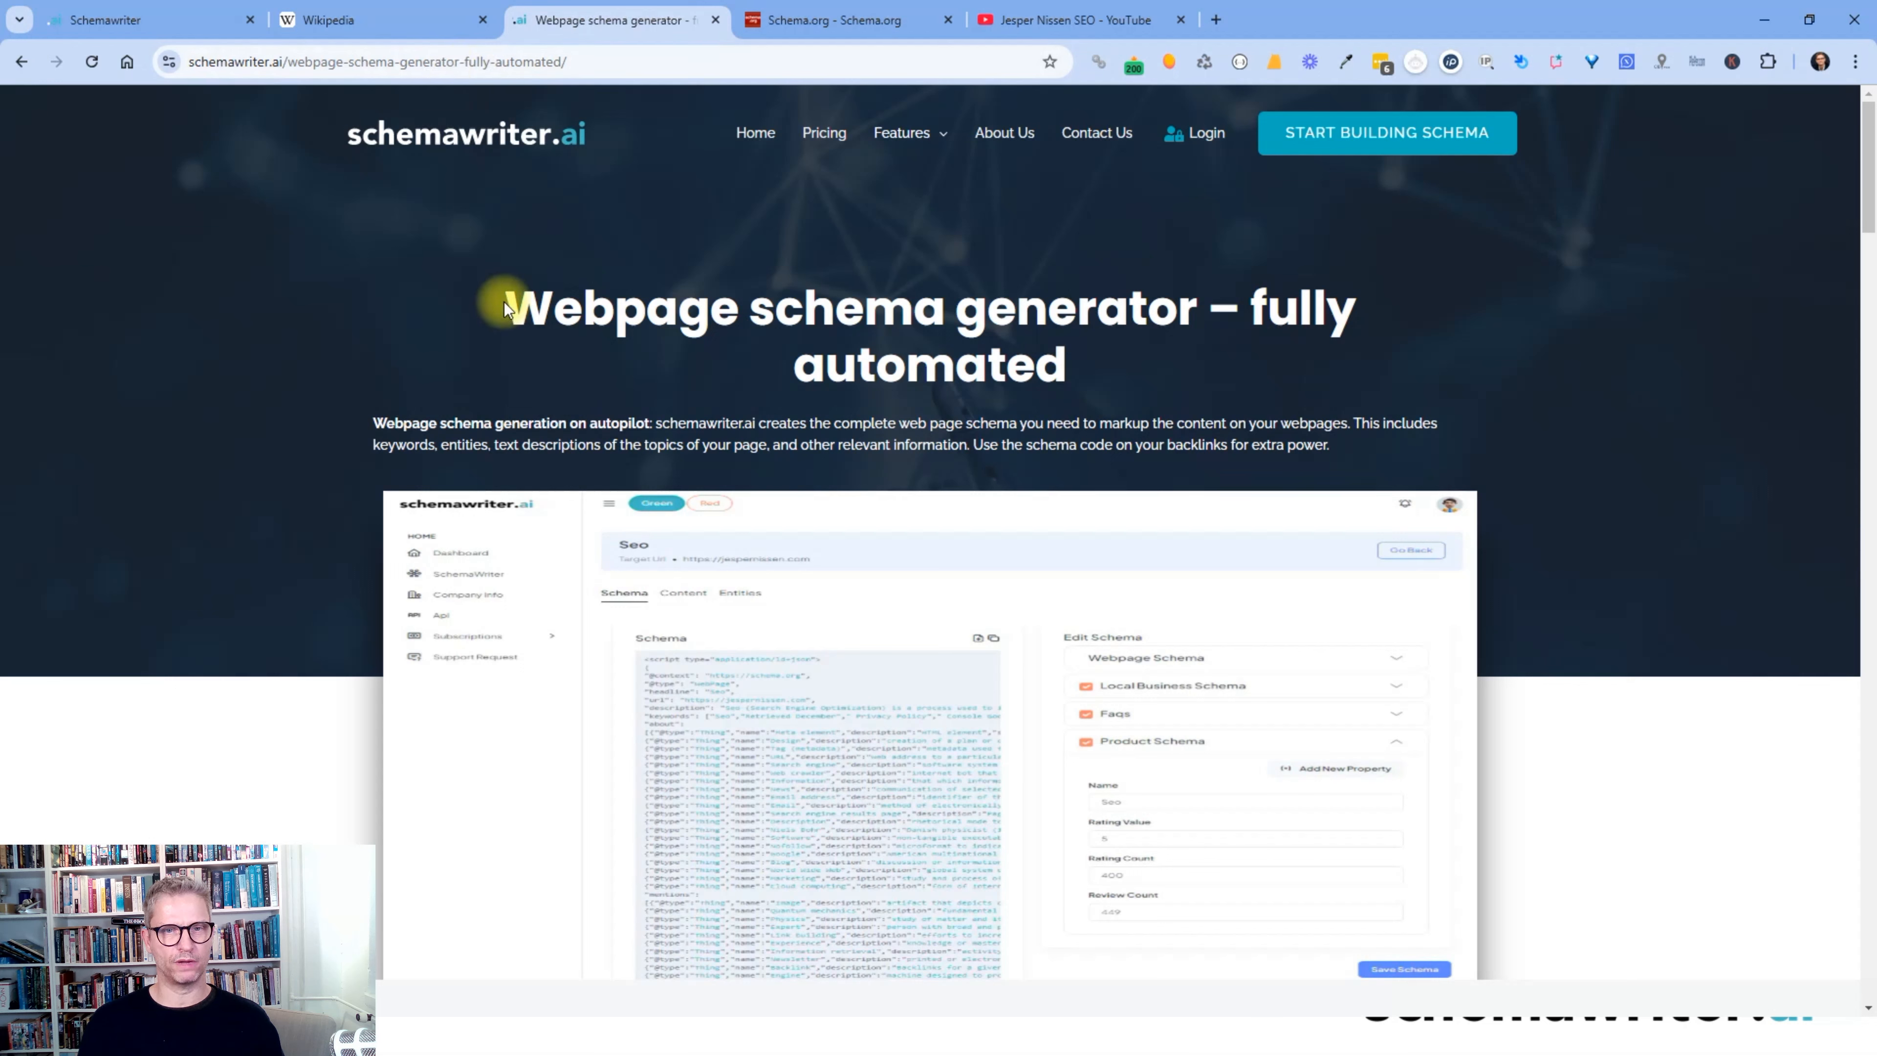
pyautogui.moveTo(505, 303); pyautogui.dragTo(925, 336)
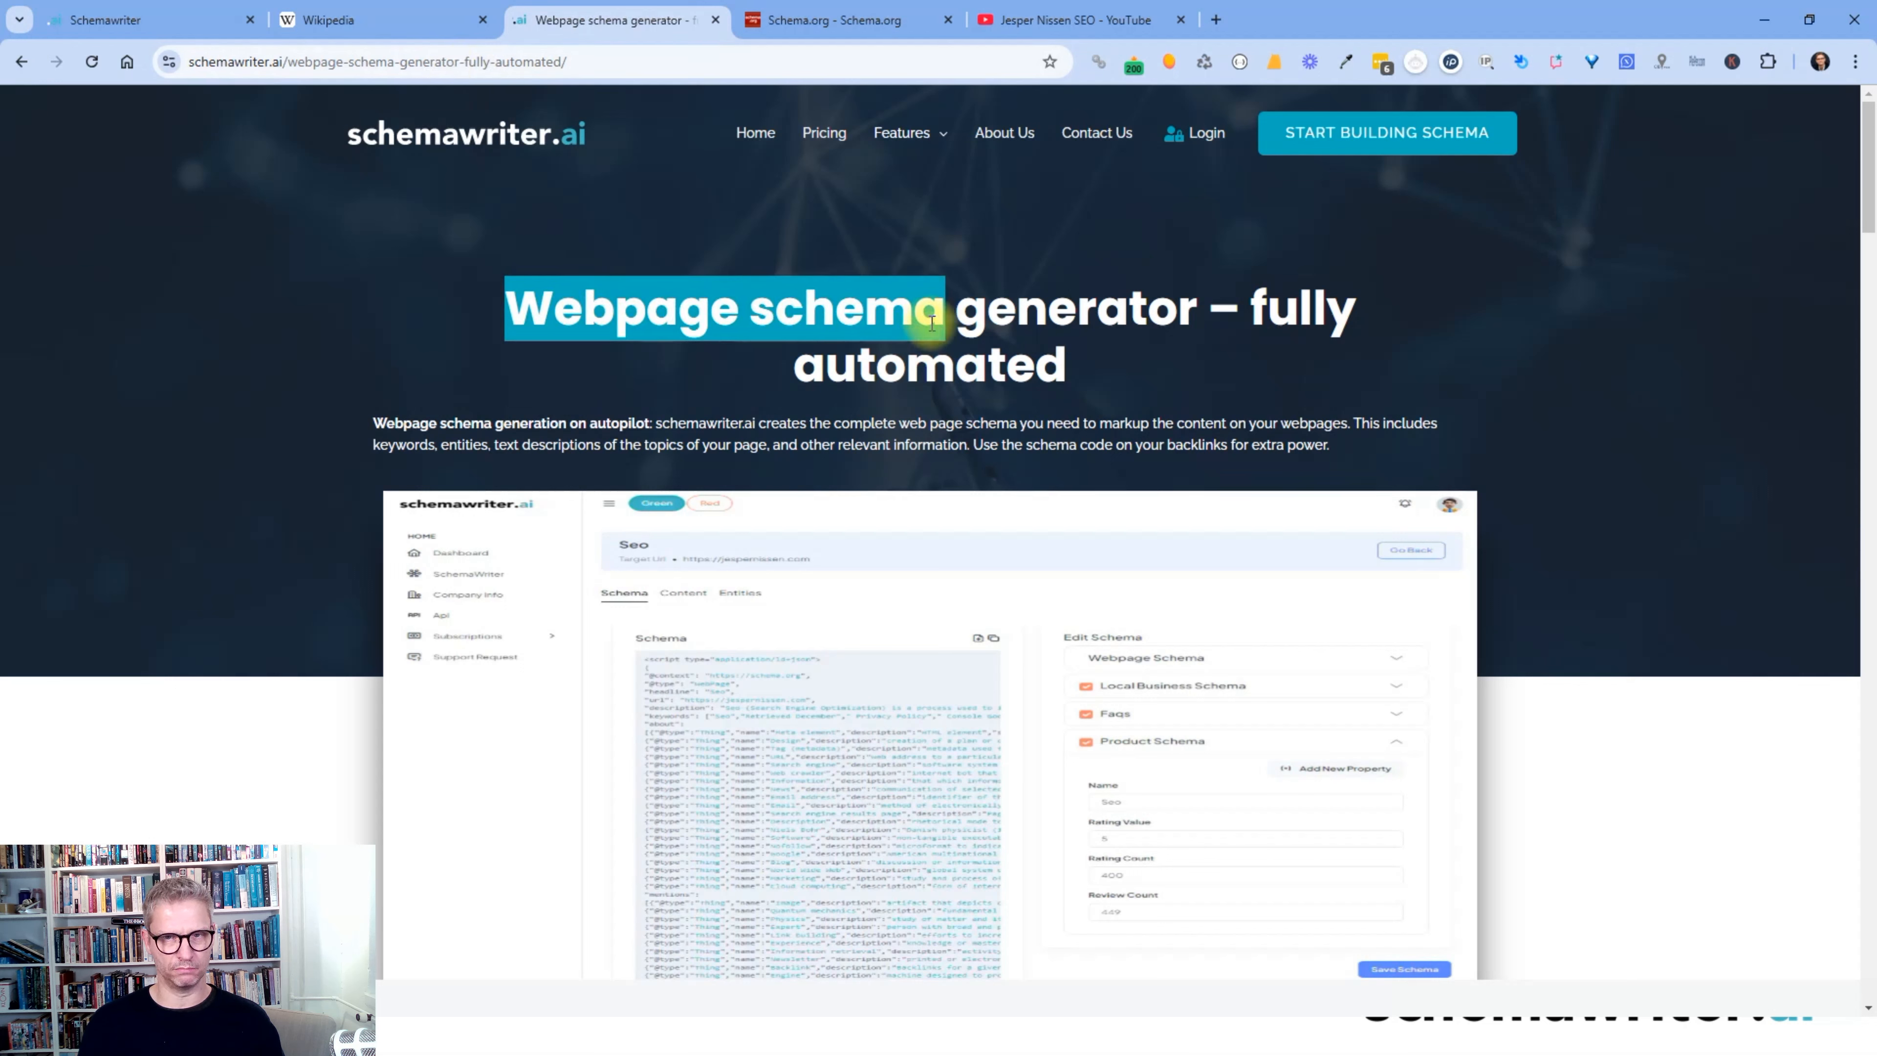
pyautogui.click(983, 307)
pyautogui.moveTo(1198, 303); pyautogui.dragTo(942, 303)
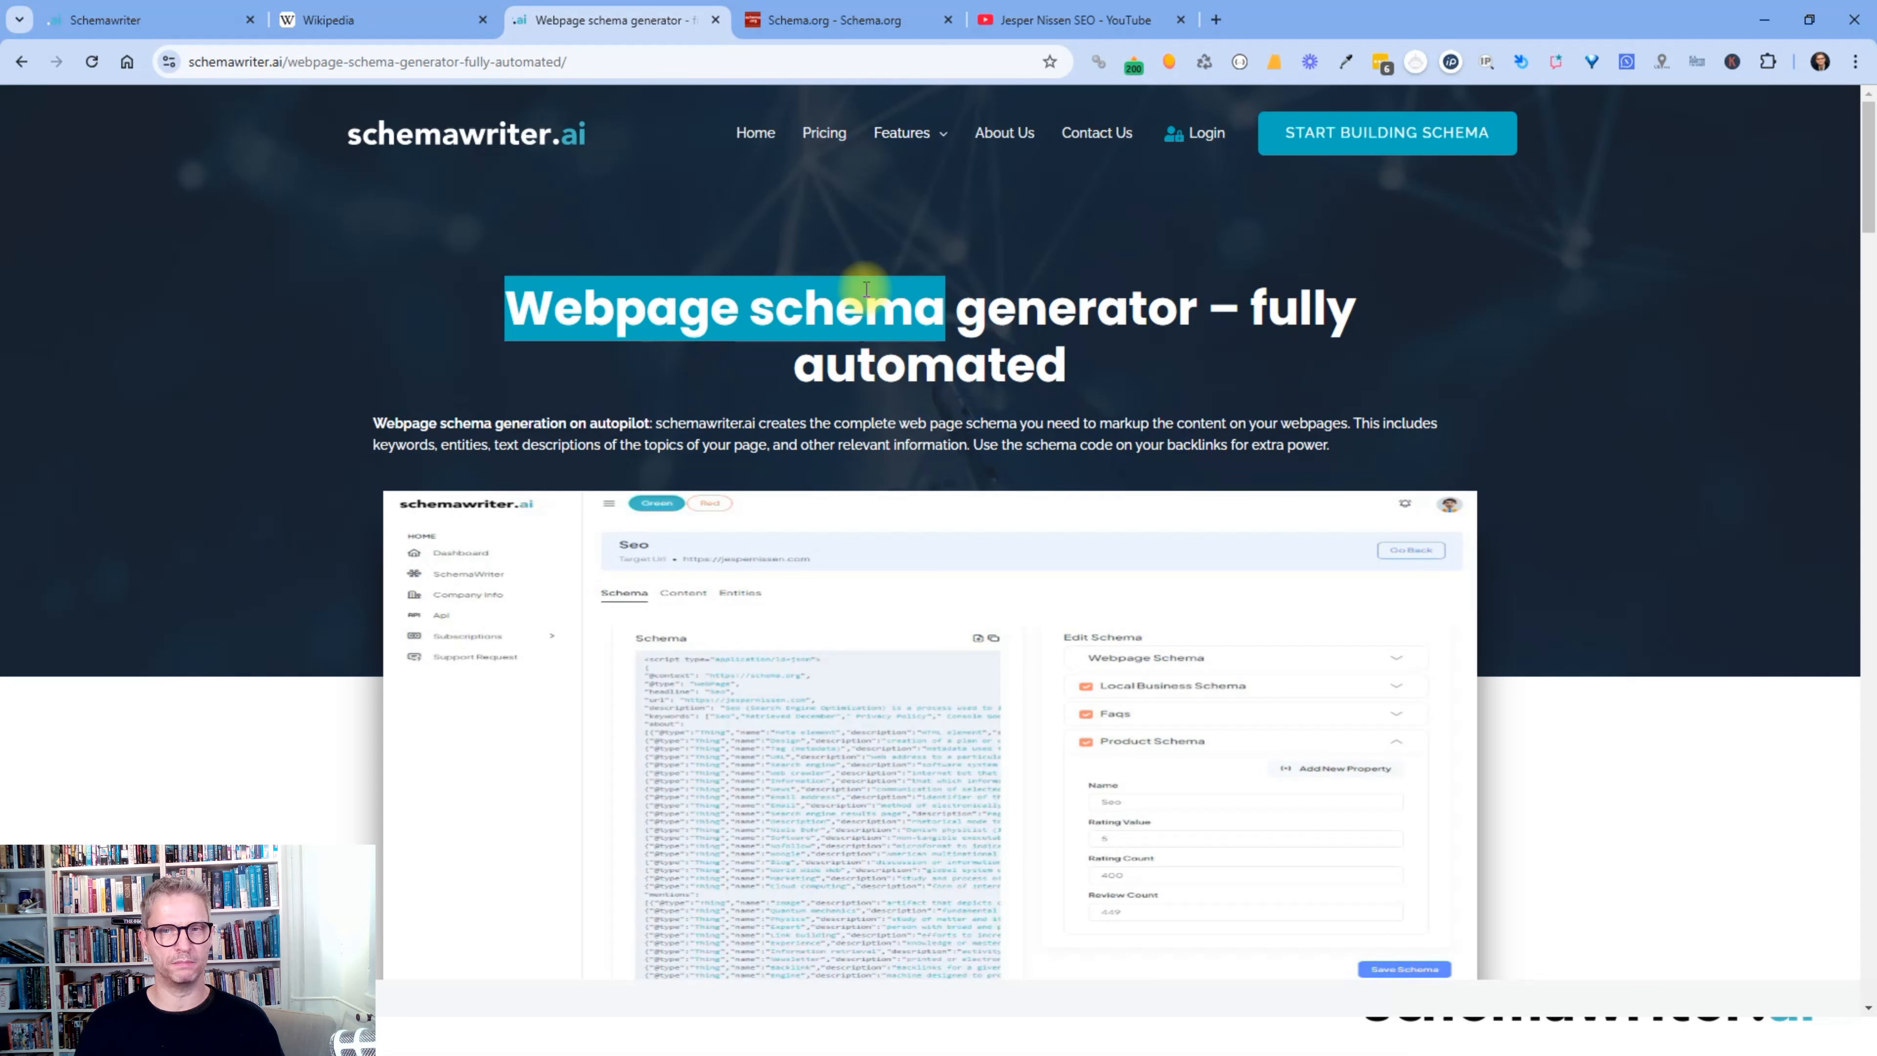
pyautogui.rightClick(1035, 293)
pyautogui.click(883, 330)
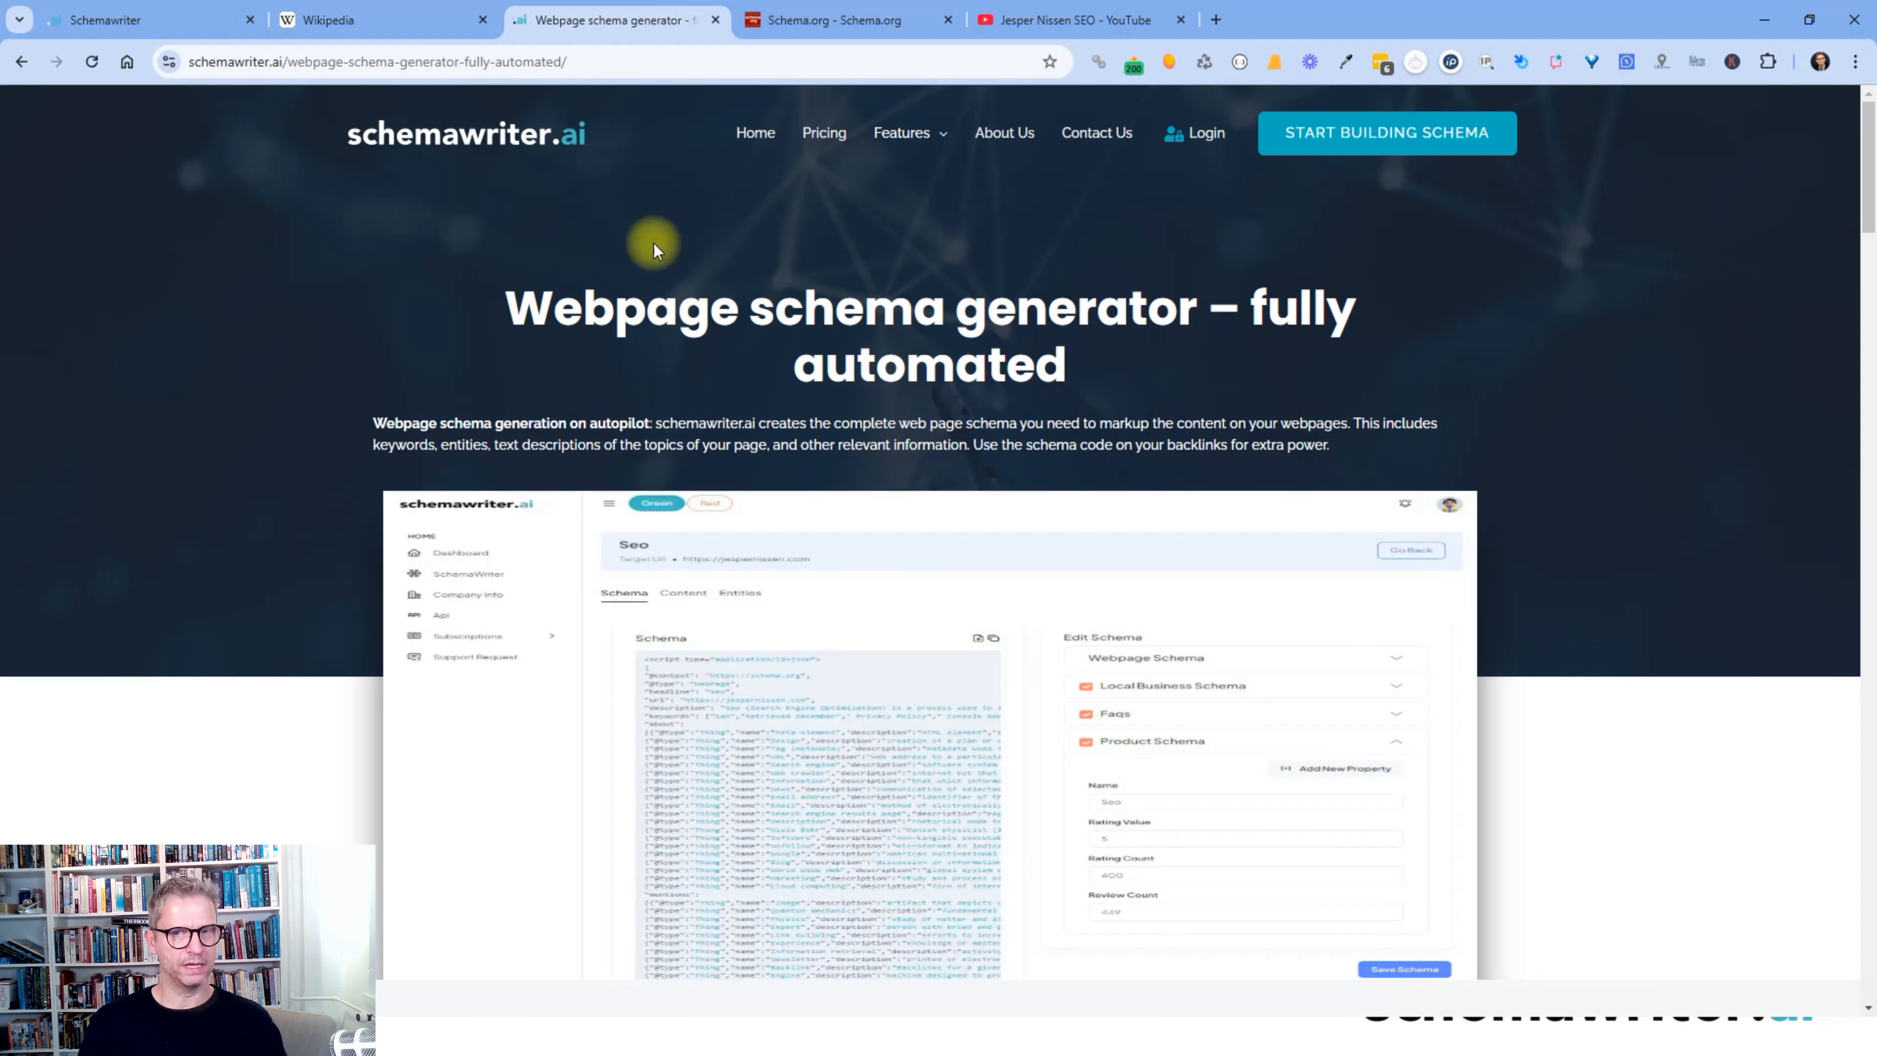
# - Search Wikipedia for 'json-ld' to reach the JSON-LD article
pyautogui.click(364, 21)
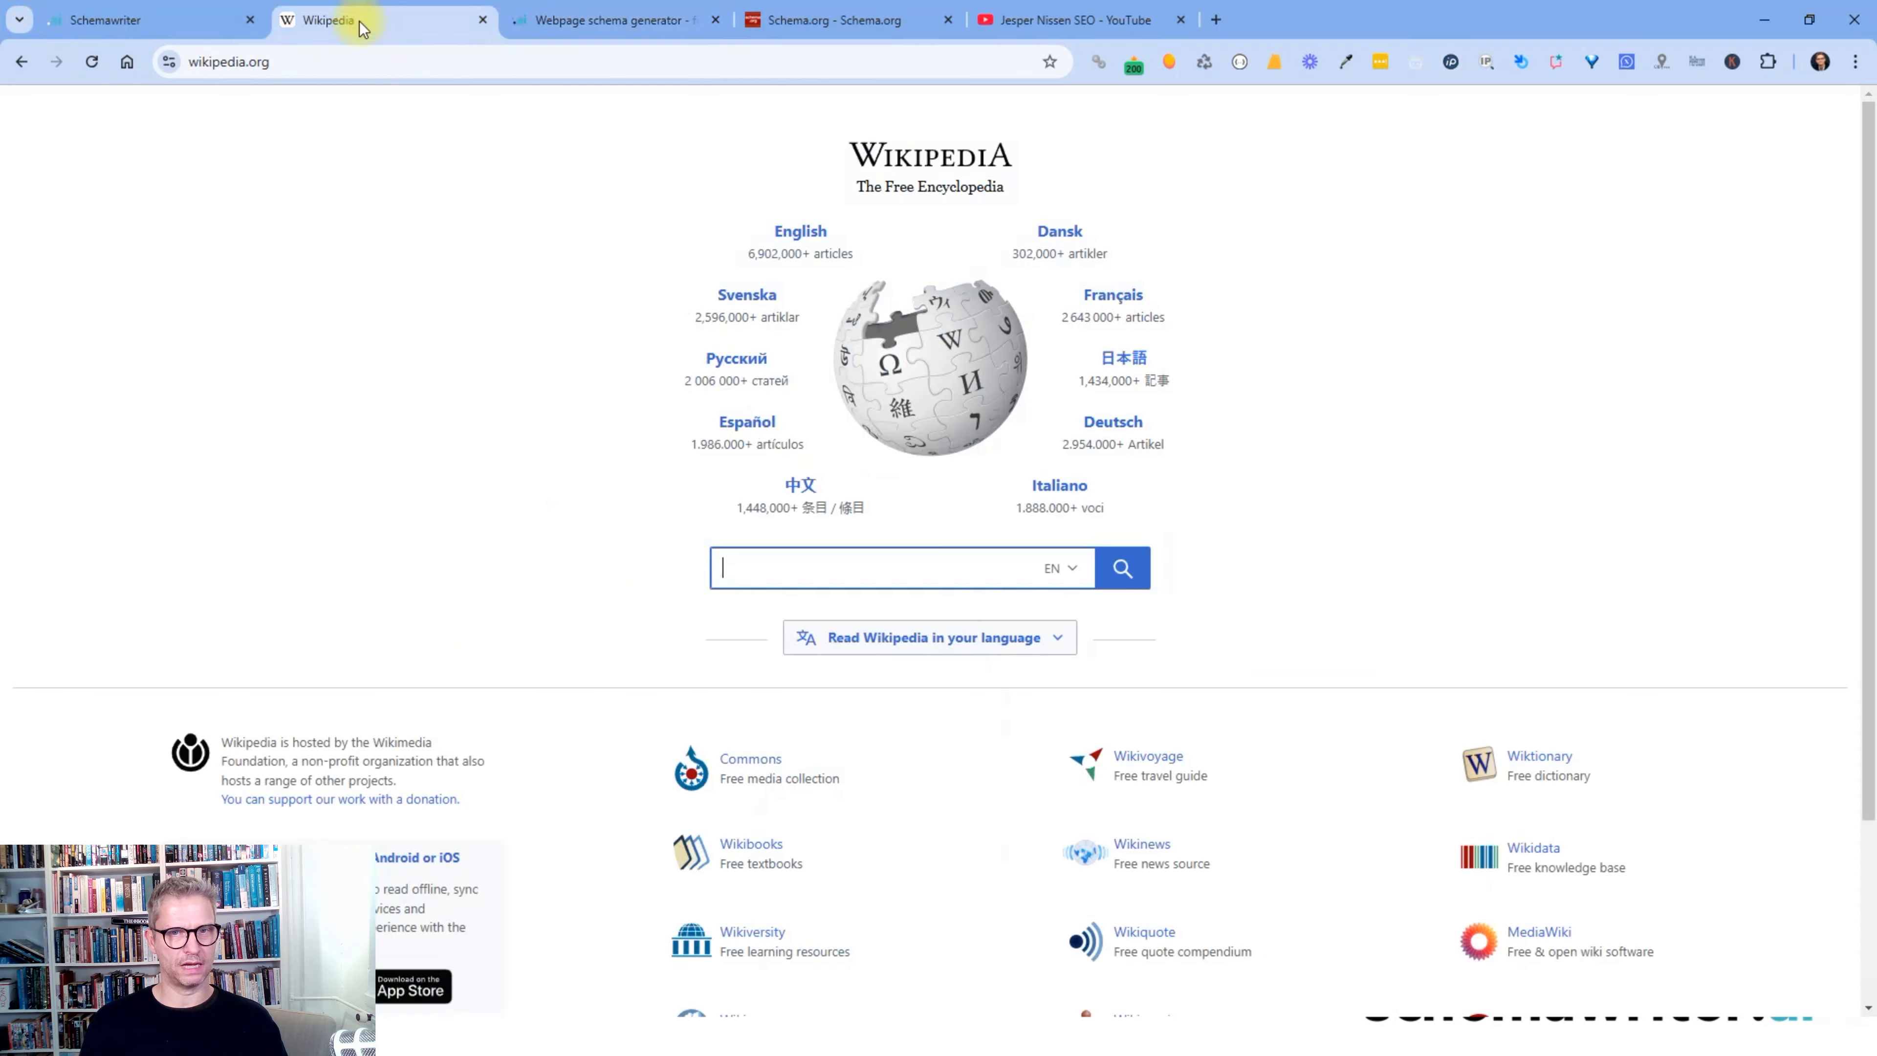
pyautogui.write('json-ld')
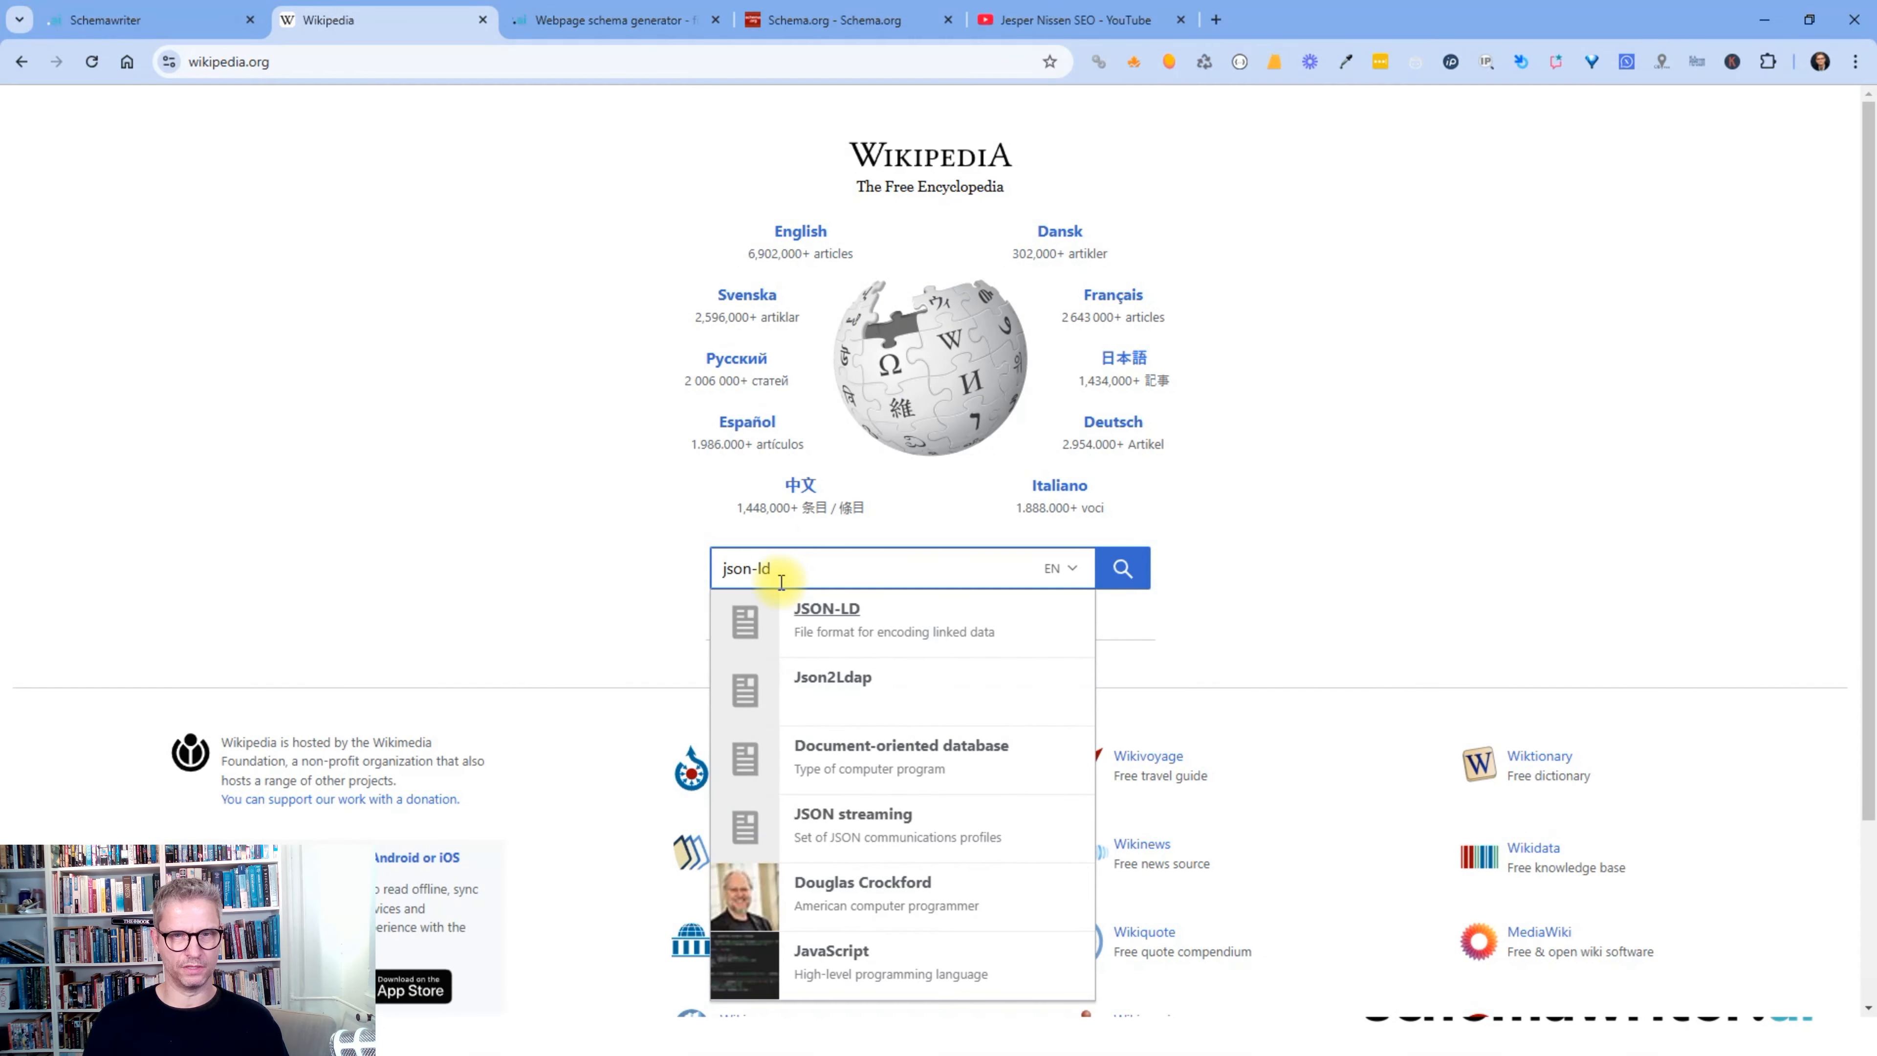
pyautogui.press('Return')
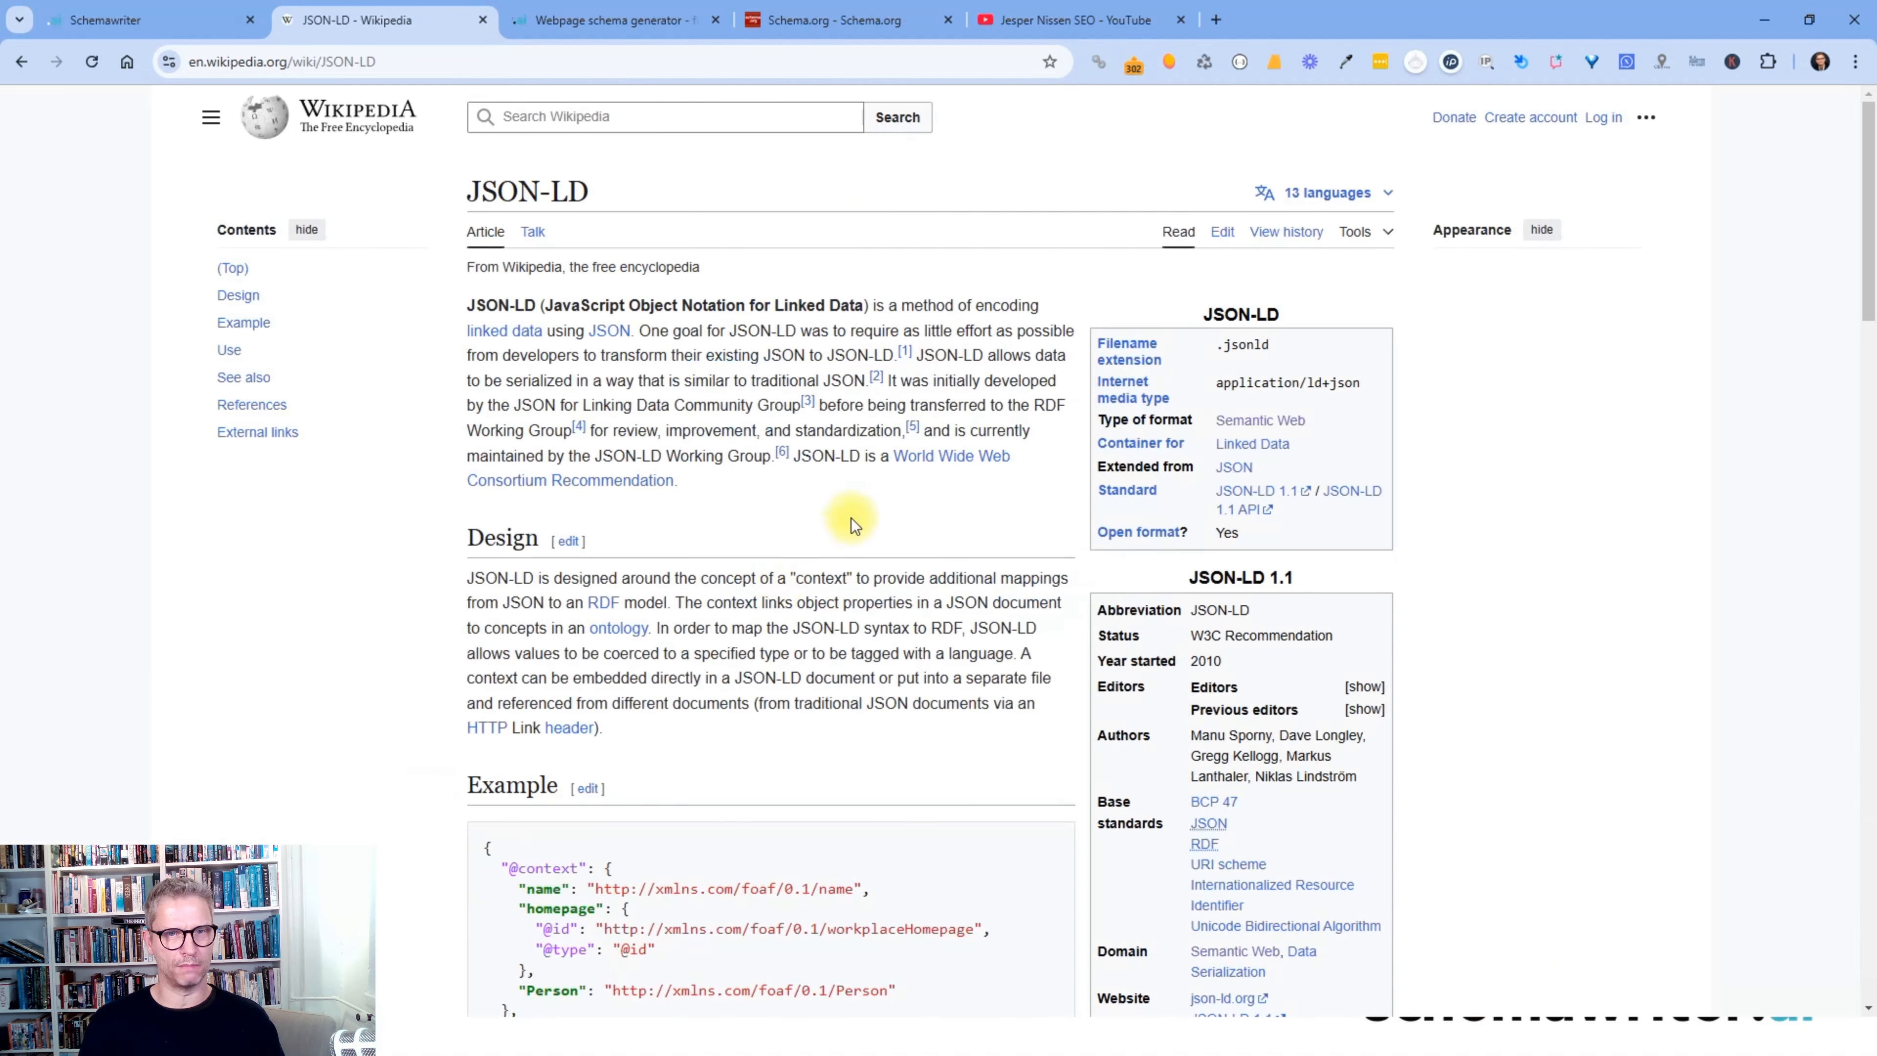
# - Compare the JSON-LD article title with the schema generator page, then go to My Schemas
pyautogui.click(611, 20)
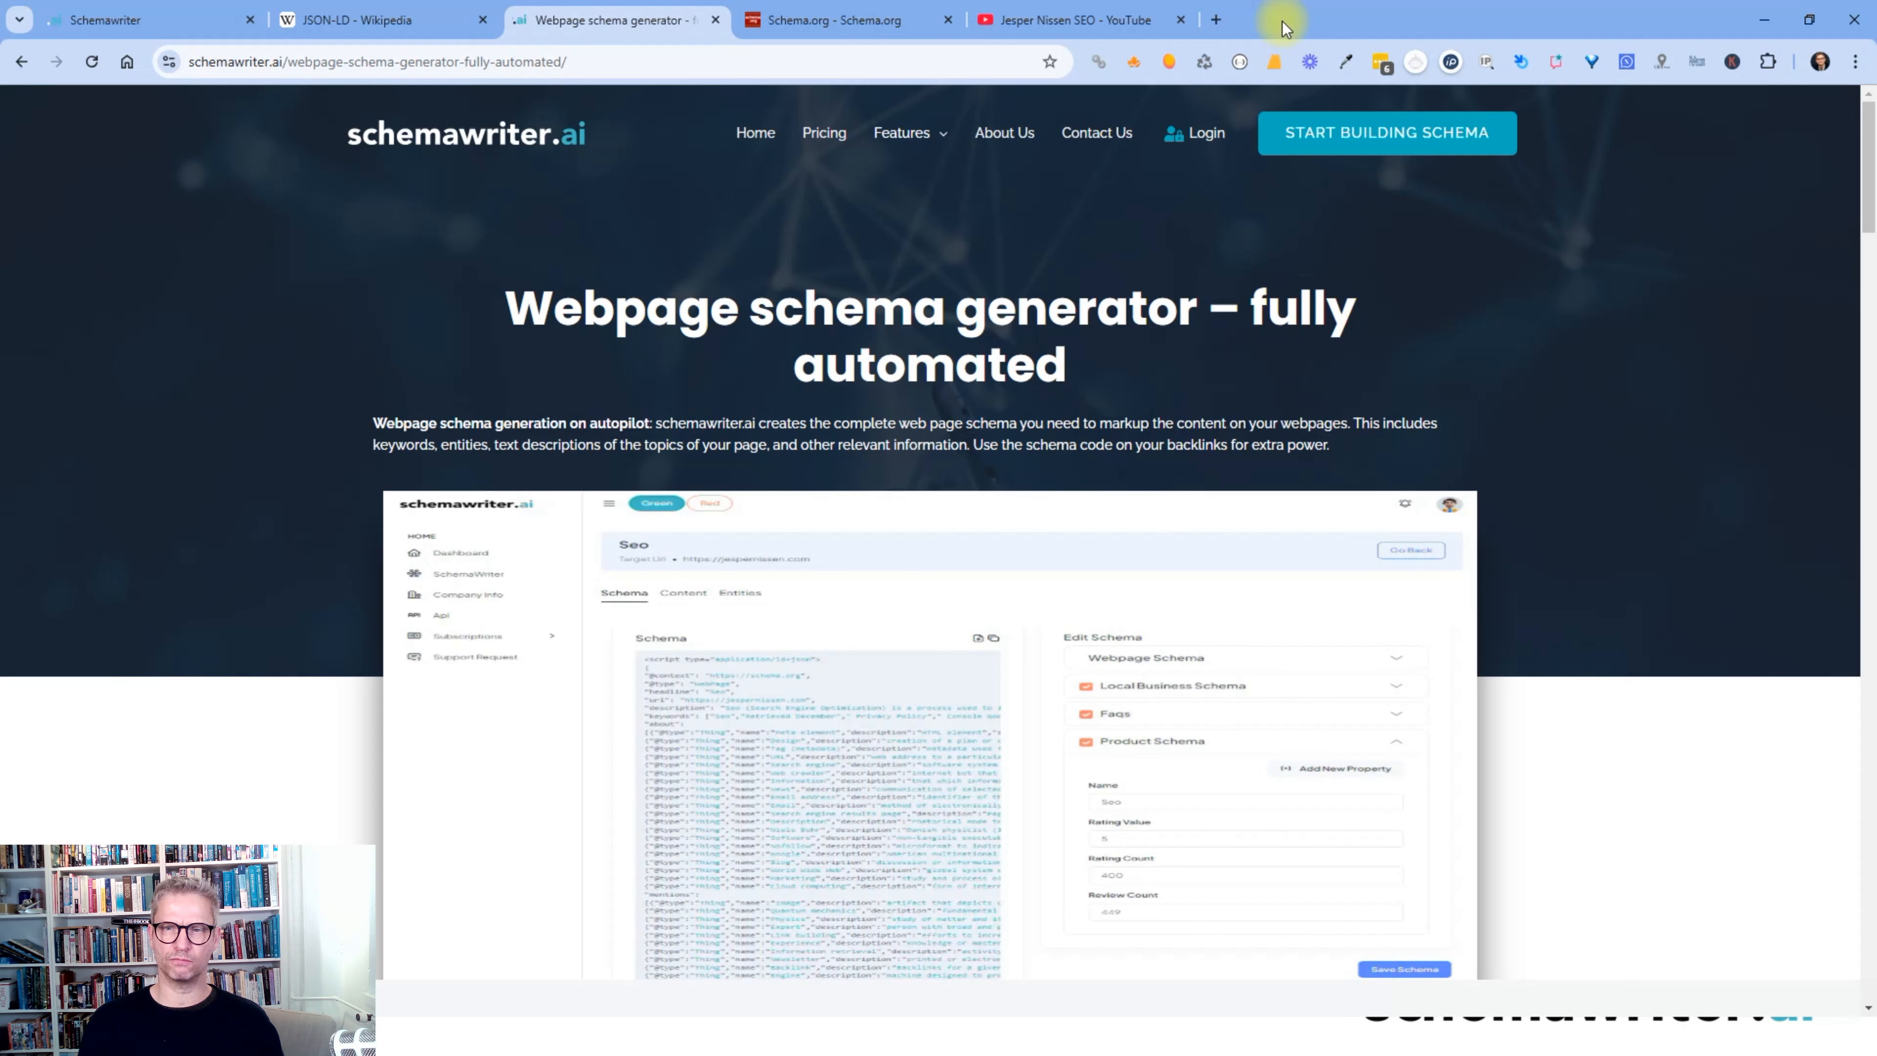
pyautogui.click(403, 23)
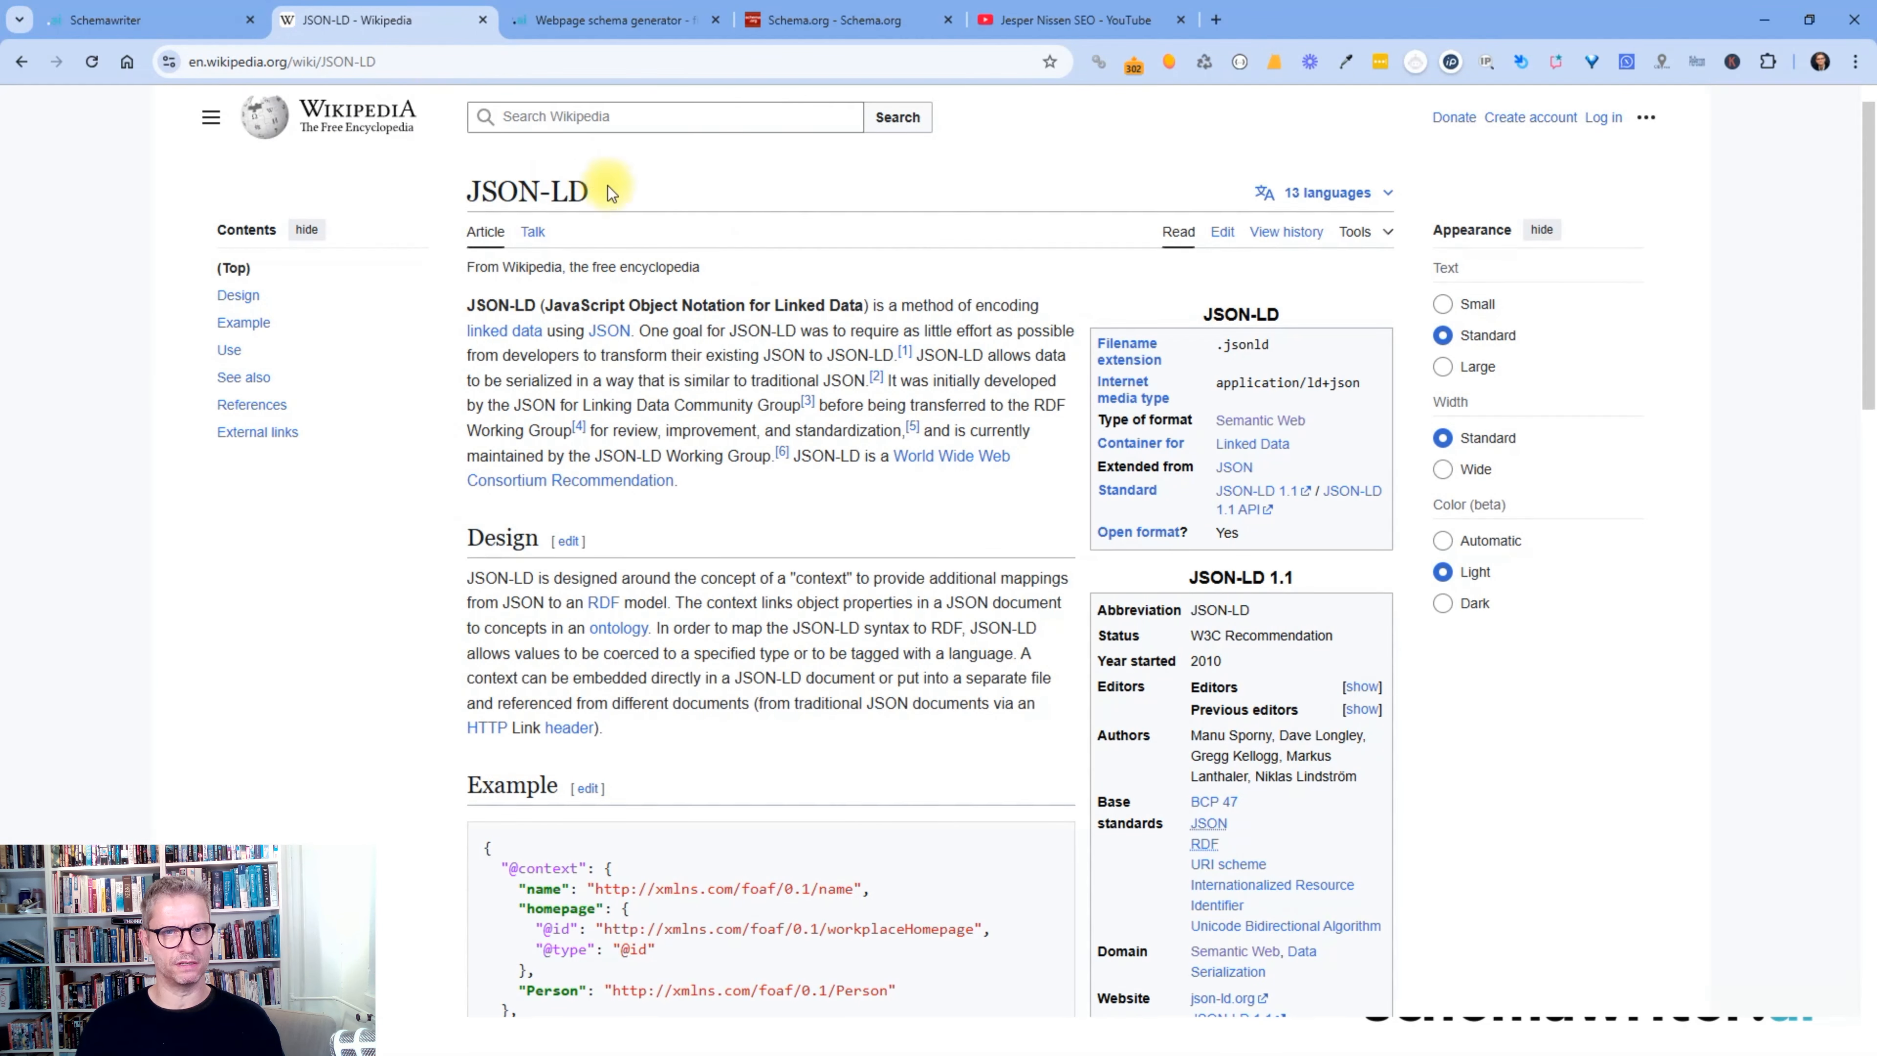
pyautogui.moveTo(607, 189); pyautogui.dragTo(454, 192)
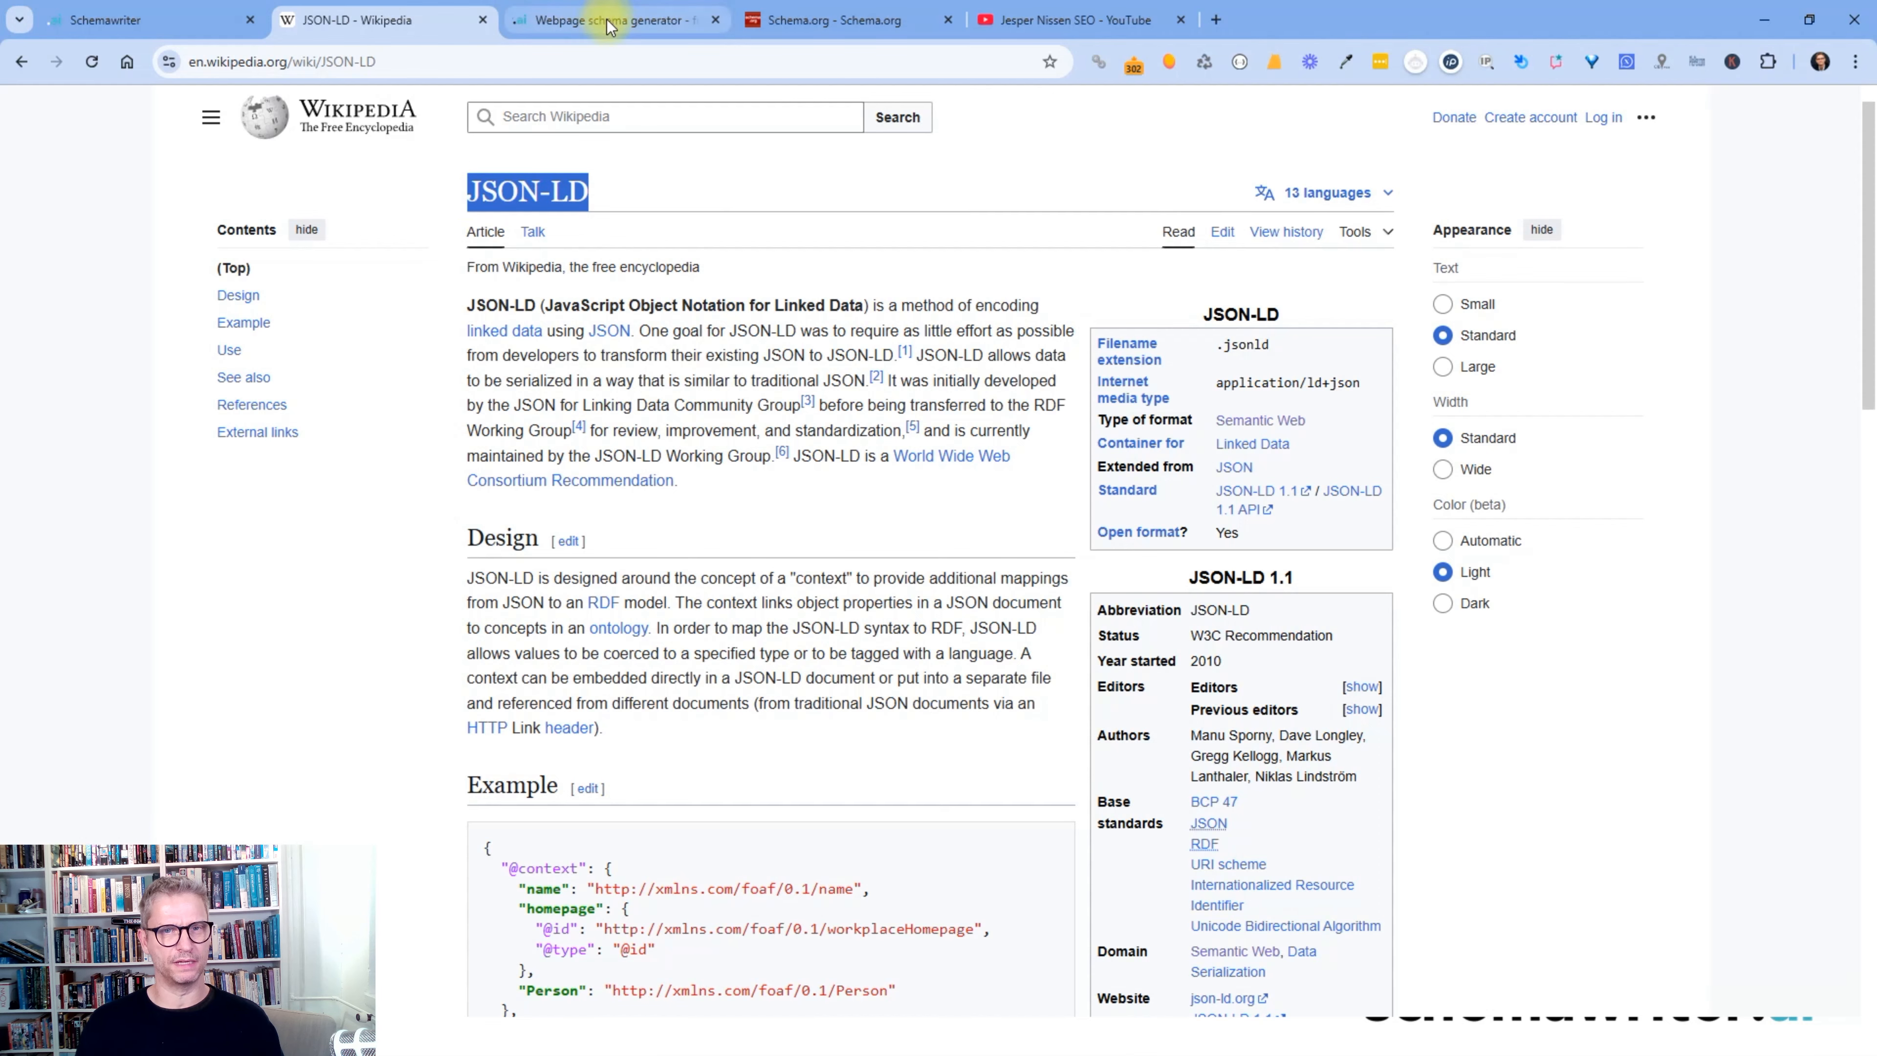
pyautogui.click(608, 22)
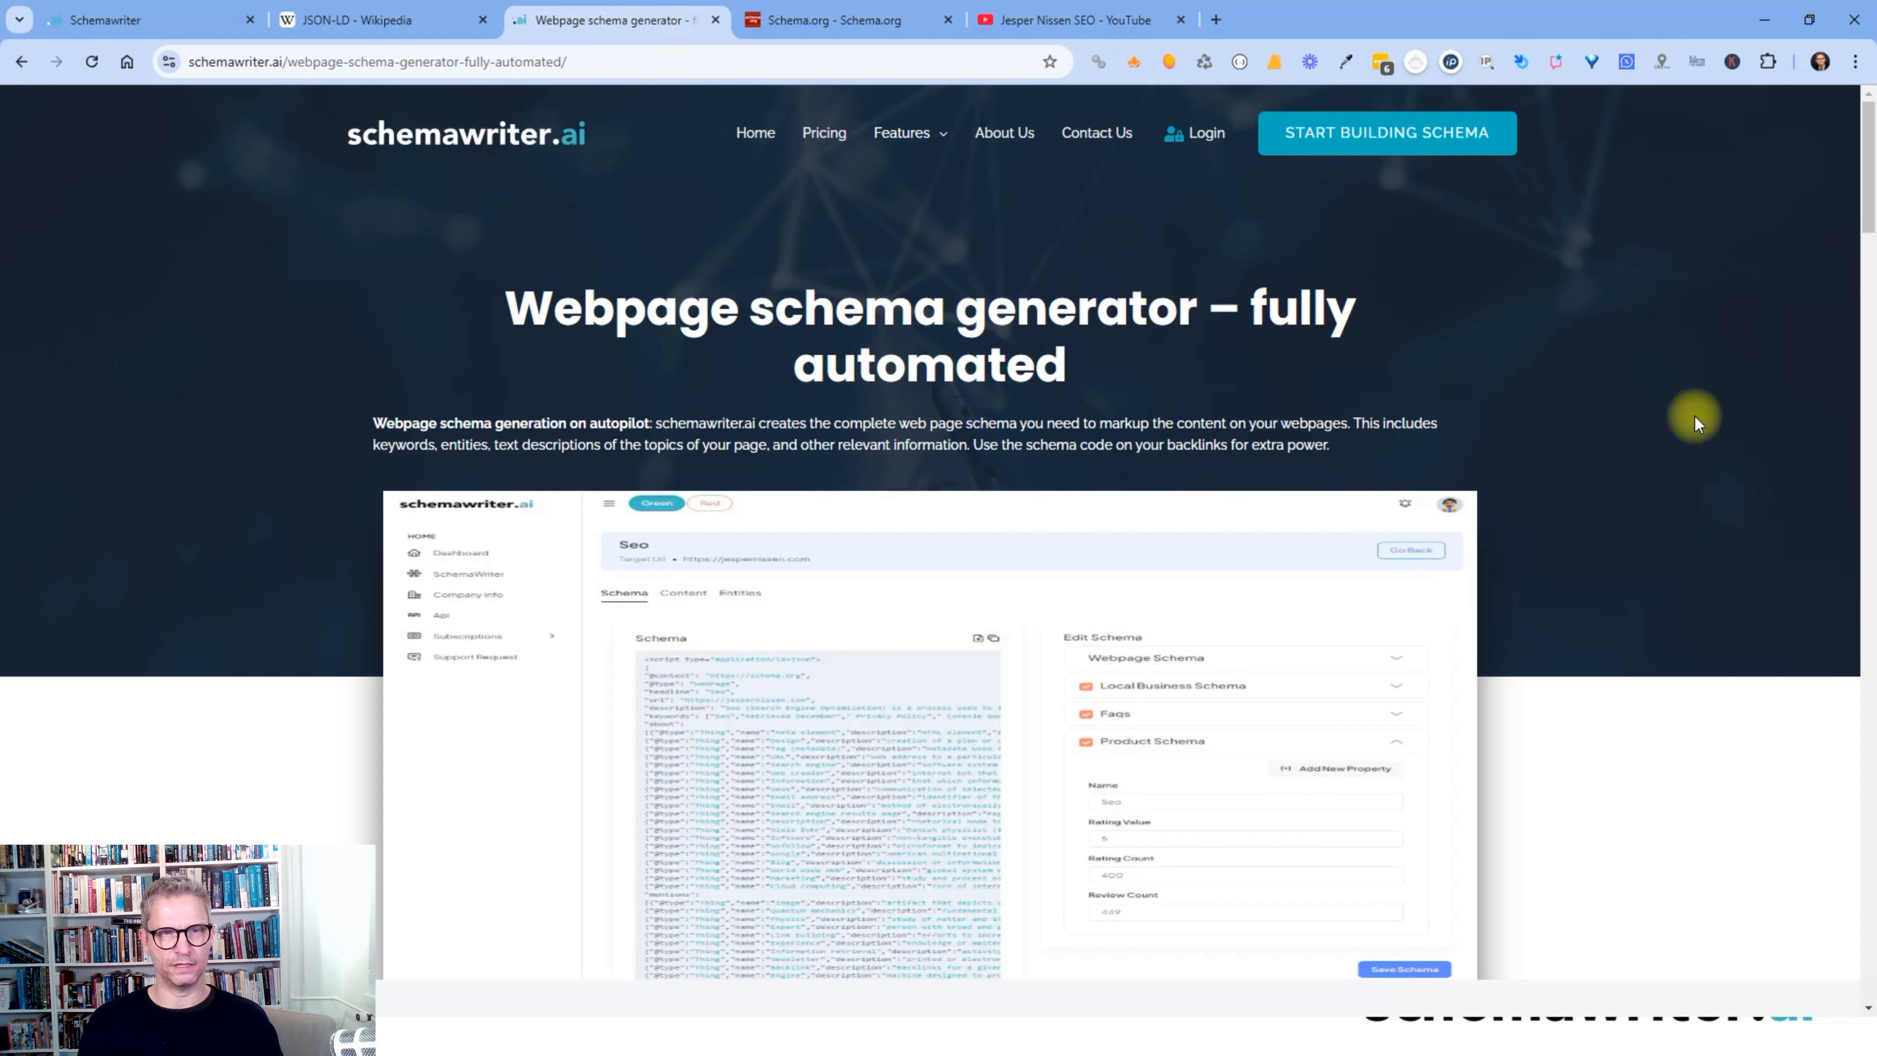
pyautogui.click(134, 25)
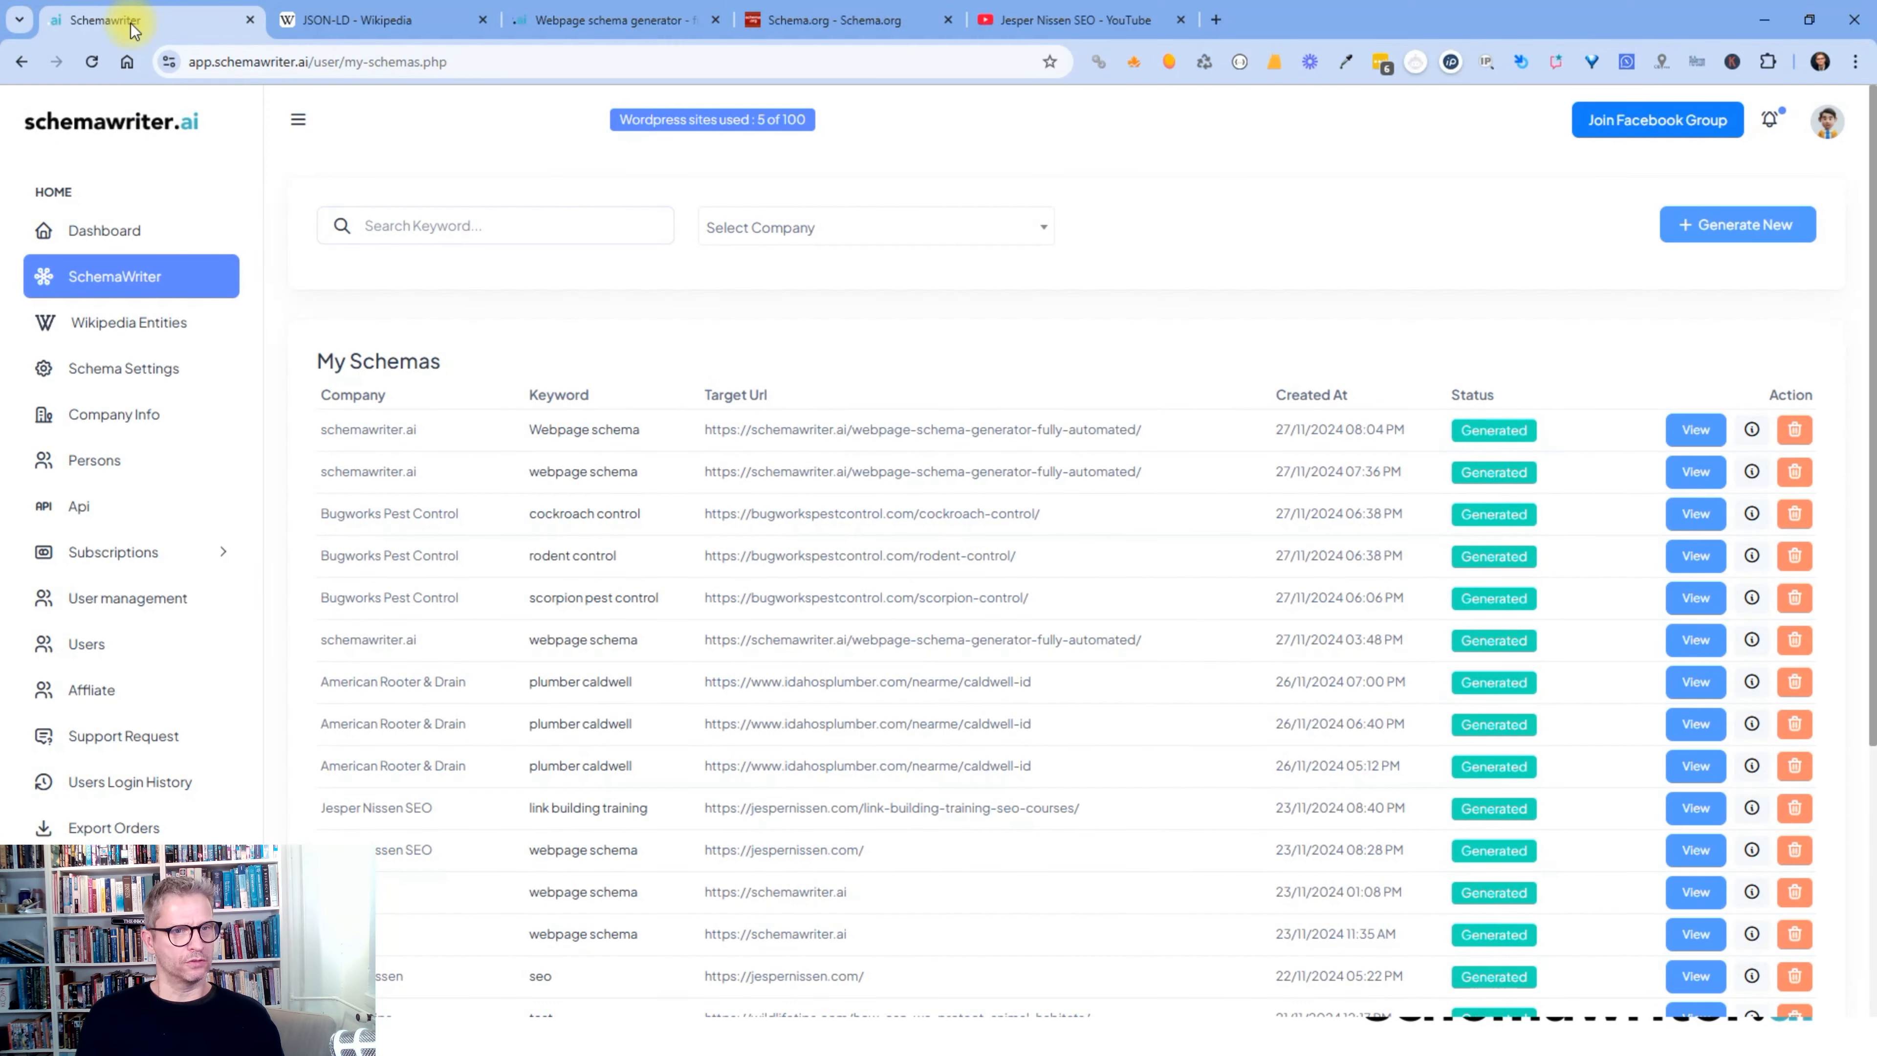
# - Filter the schema list to the schemawriter.ai company and start a new schema
pyautogui.click(127, 286)
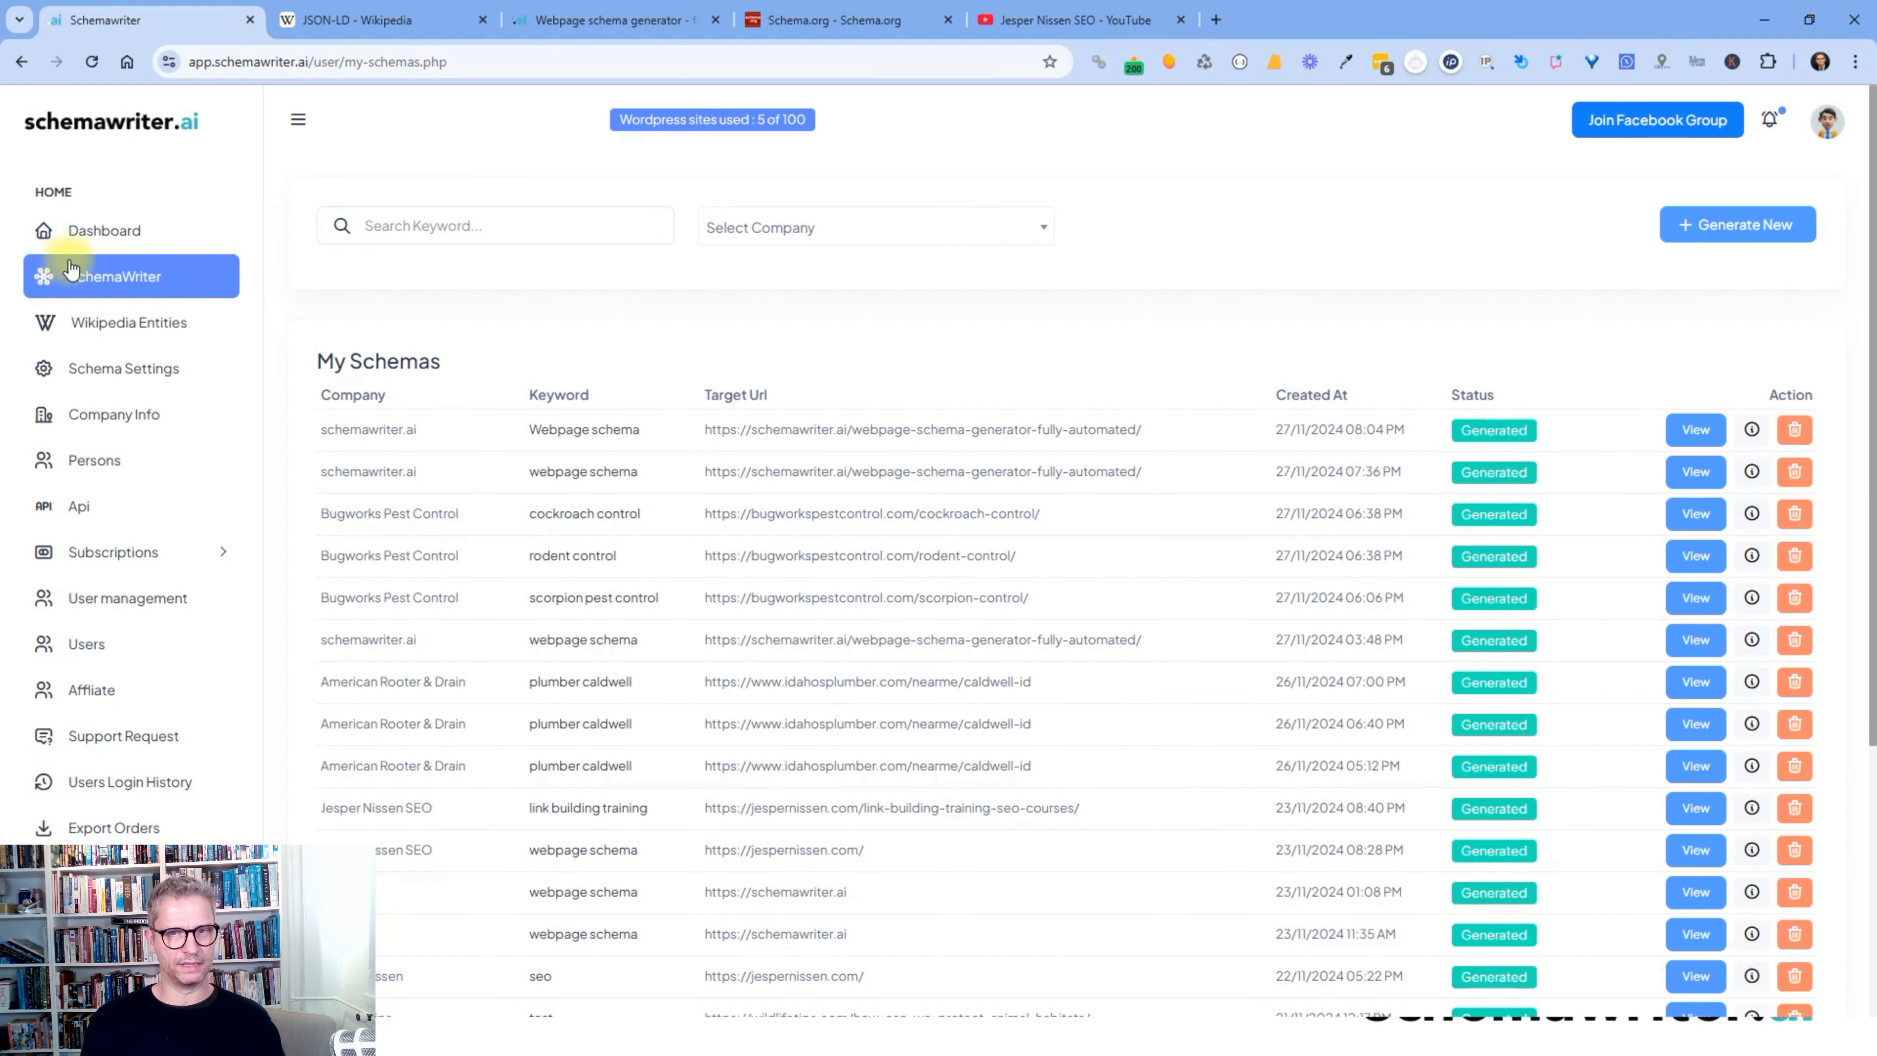
pyautogui.click(930, 236)
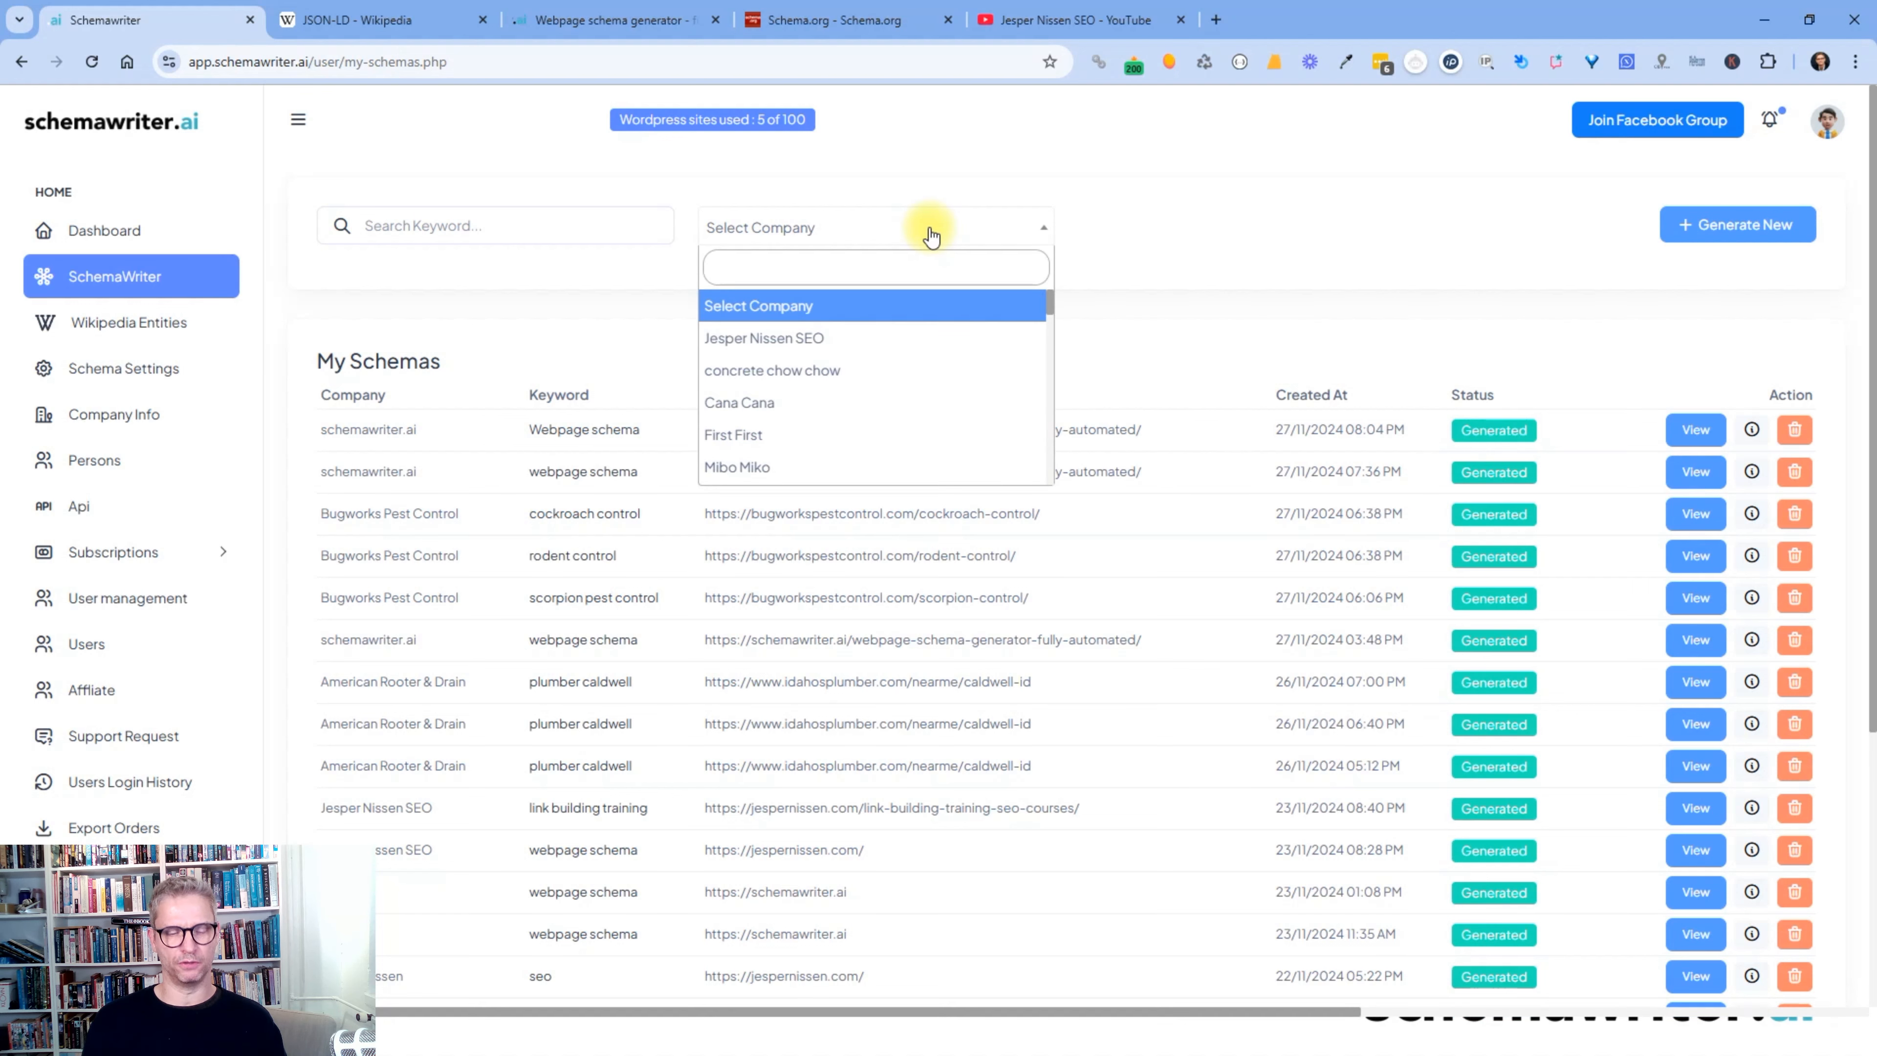
pyautogui.write('schem')
pyautogui.click(856, 326)
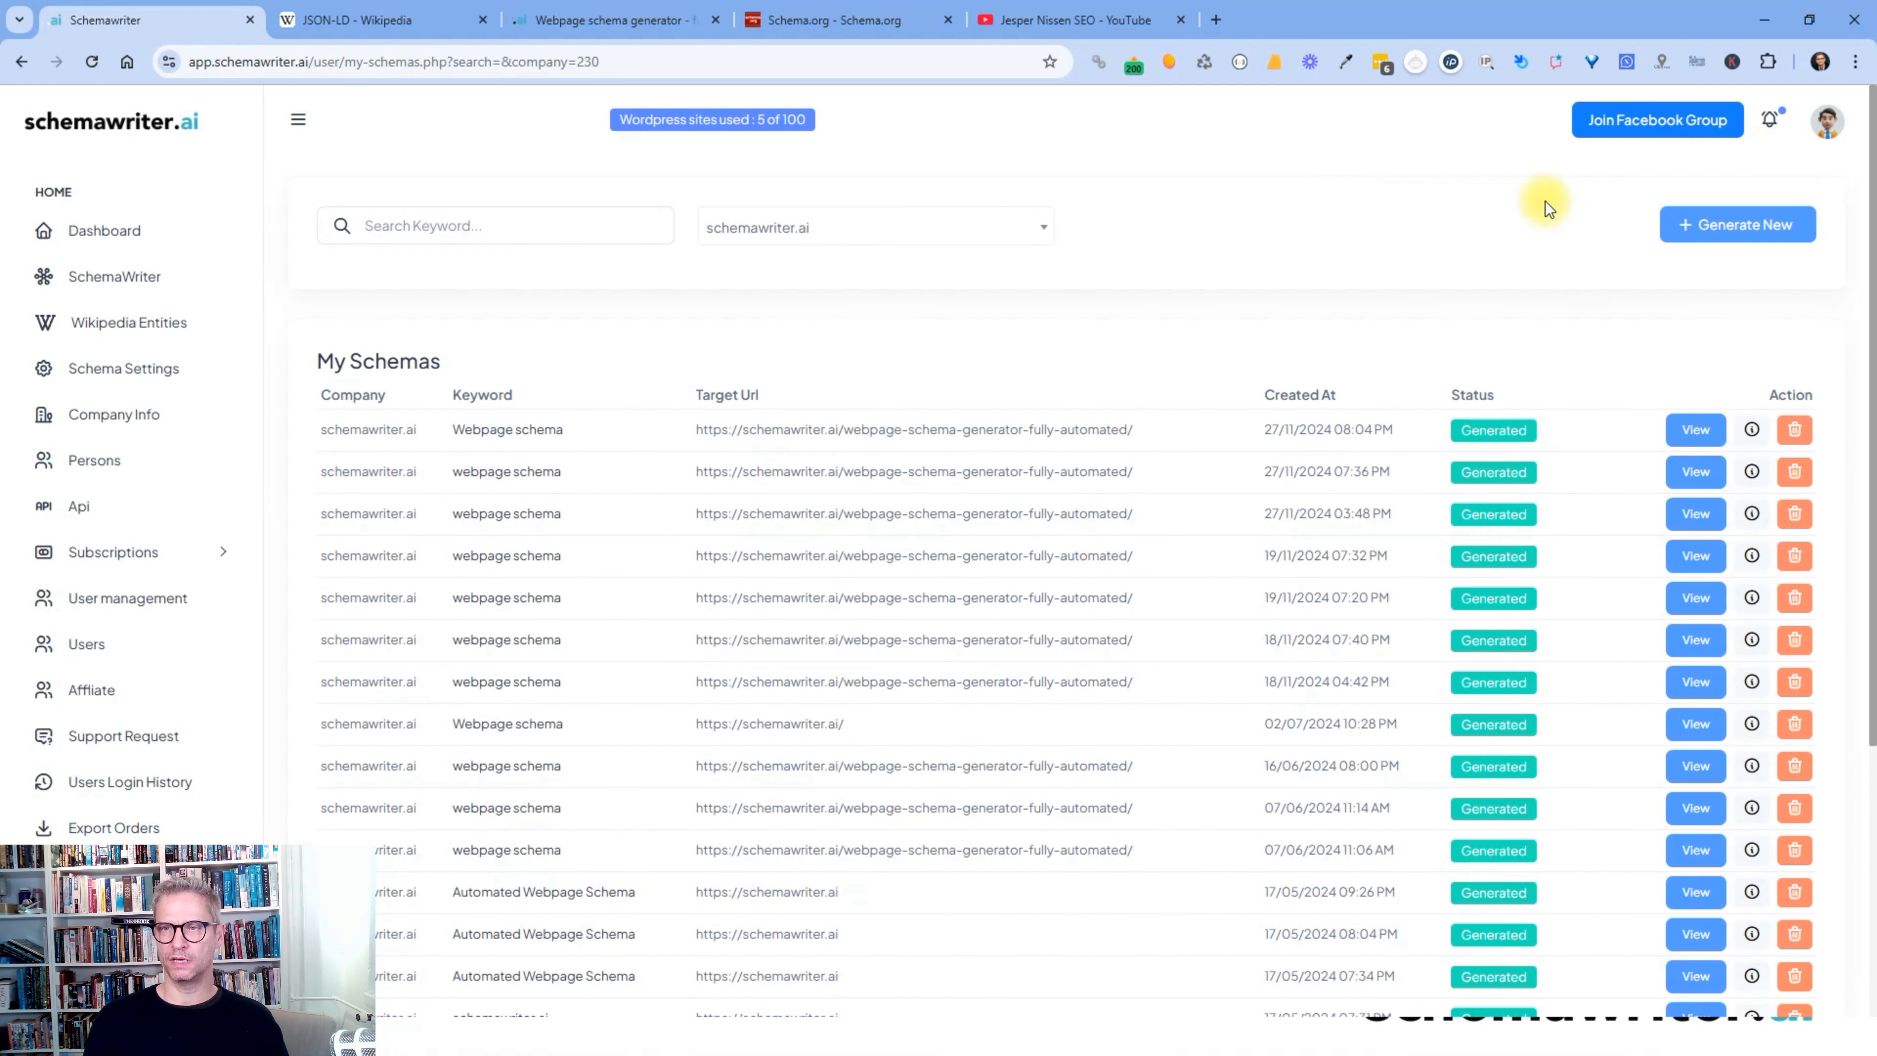
pyautogui.click(1746, 230)
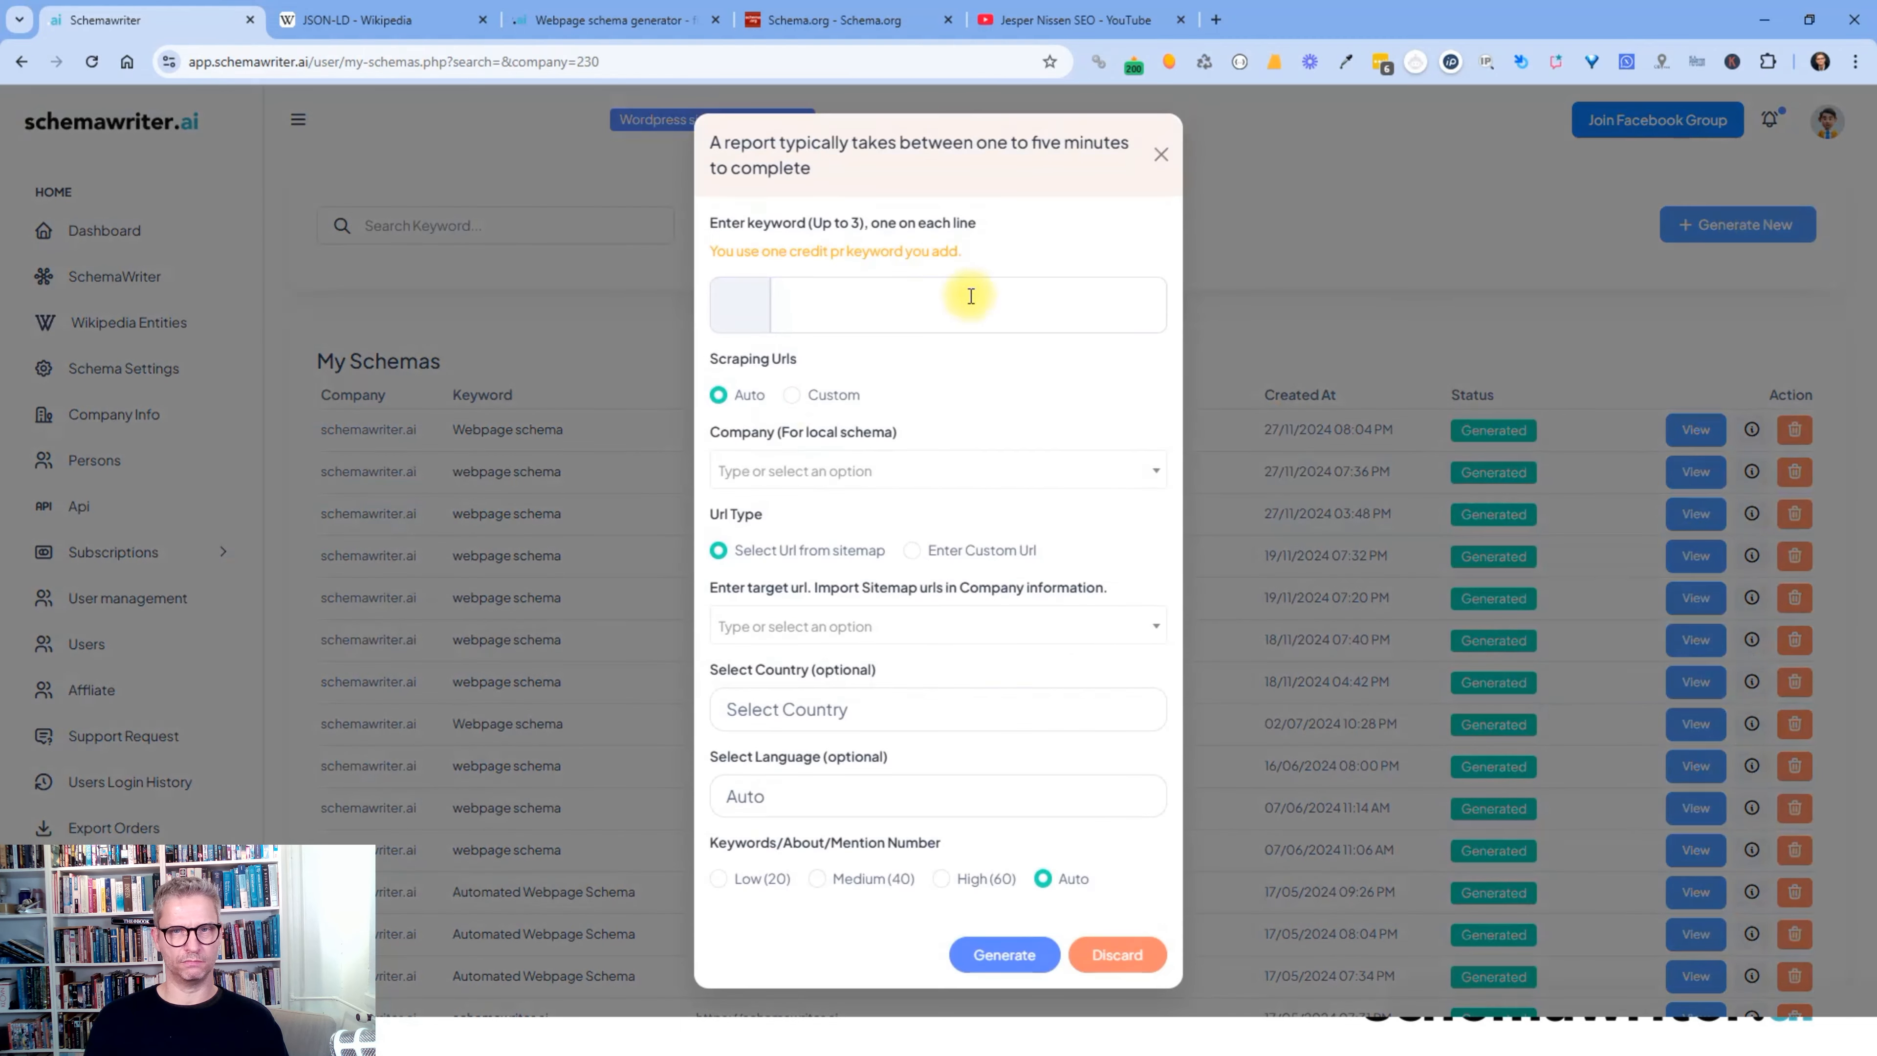
# - Enter 'webpage schema' as the keyword and set the company to schemawriter.ai
pyautogui.write('webape')
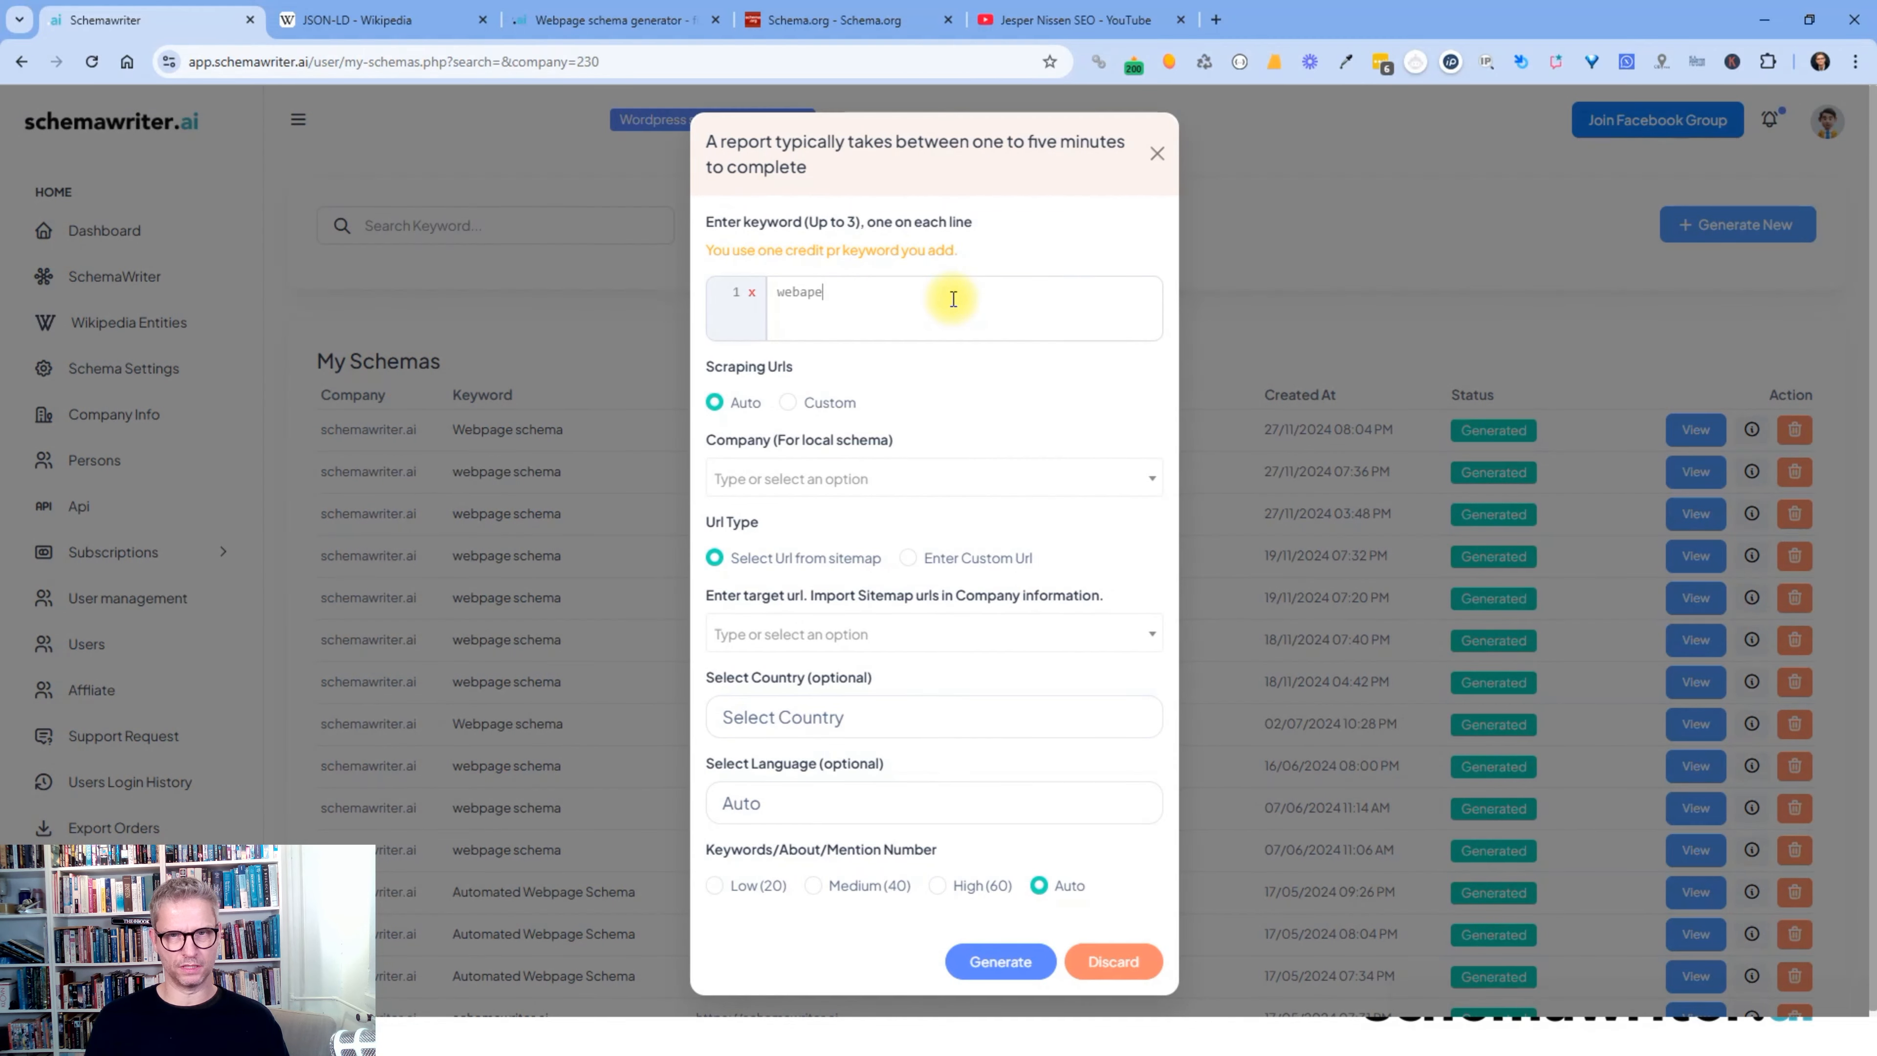
pyautogui.press('BackSpace')
pyautogui.press('BackSpace')
pyautogui.press('BackSpace')
pyautogui.write('page schema')
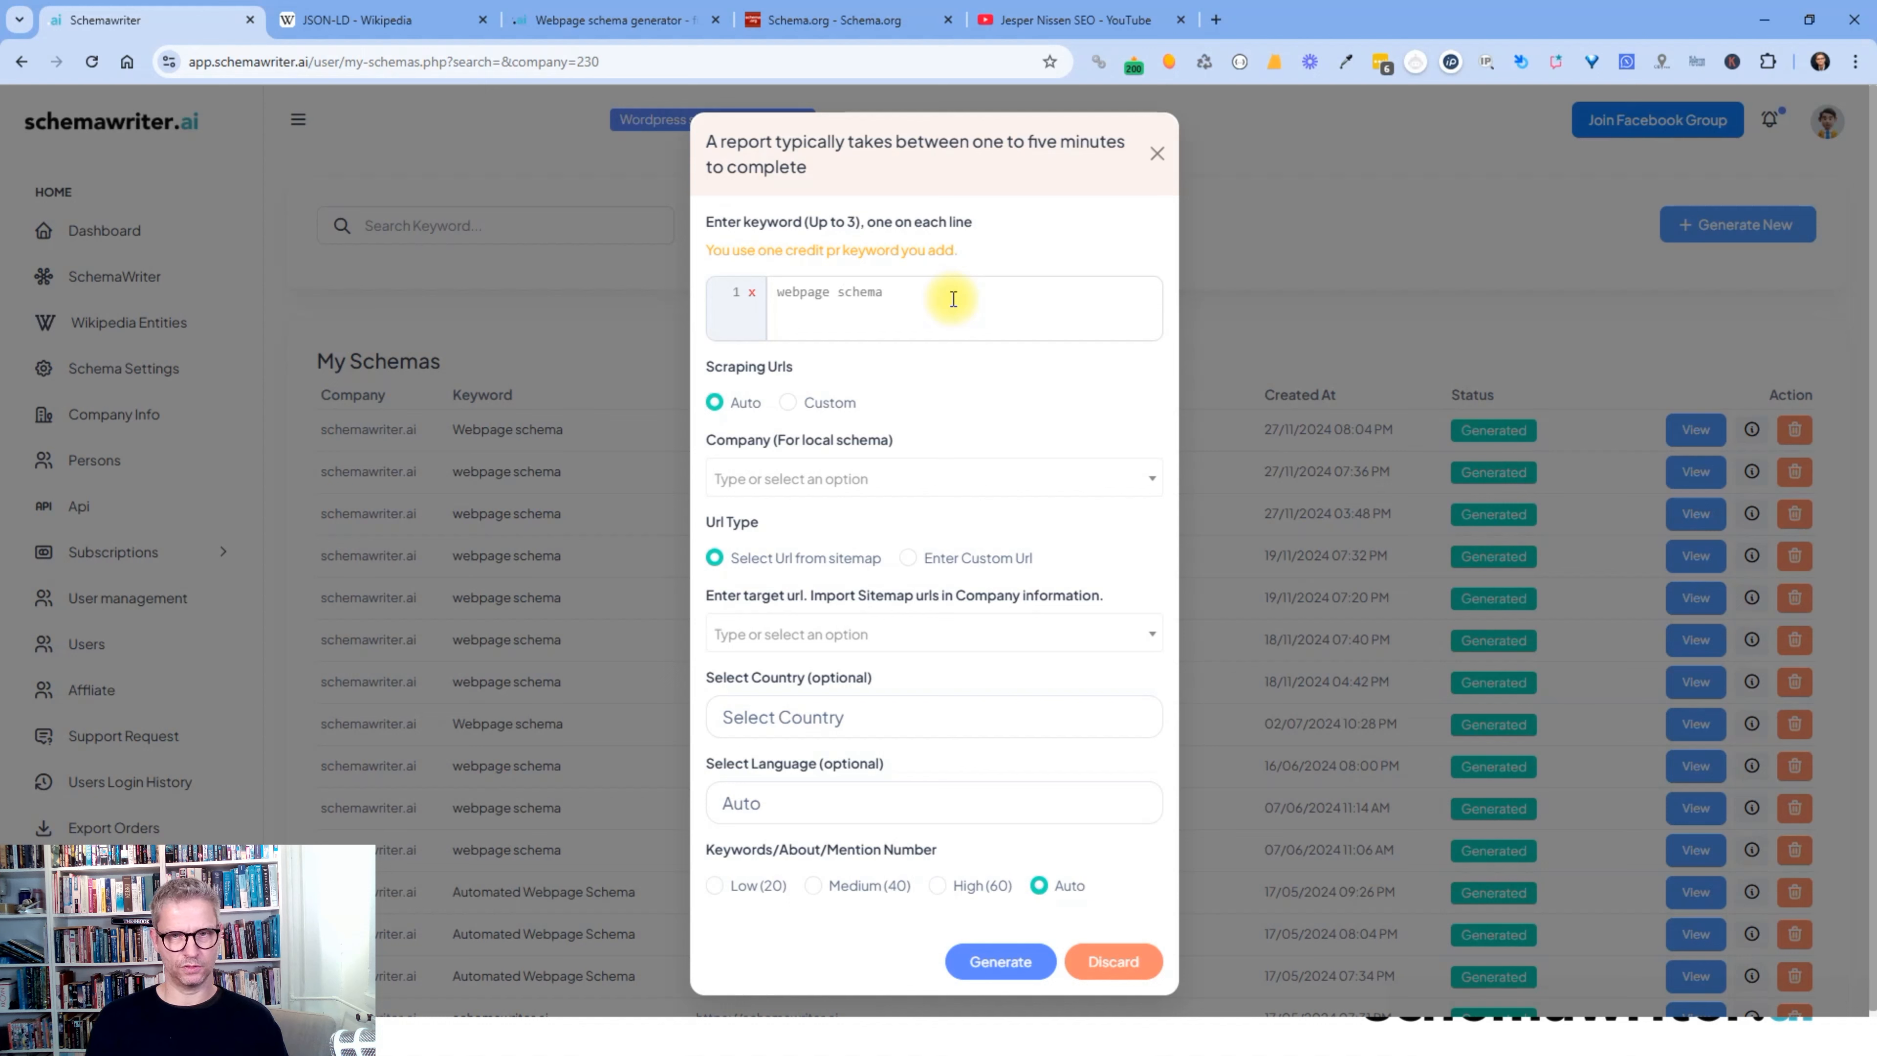
pyautogui.click(829, 480)
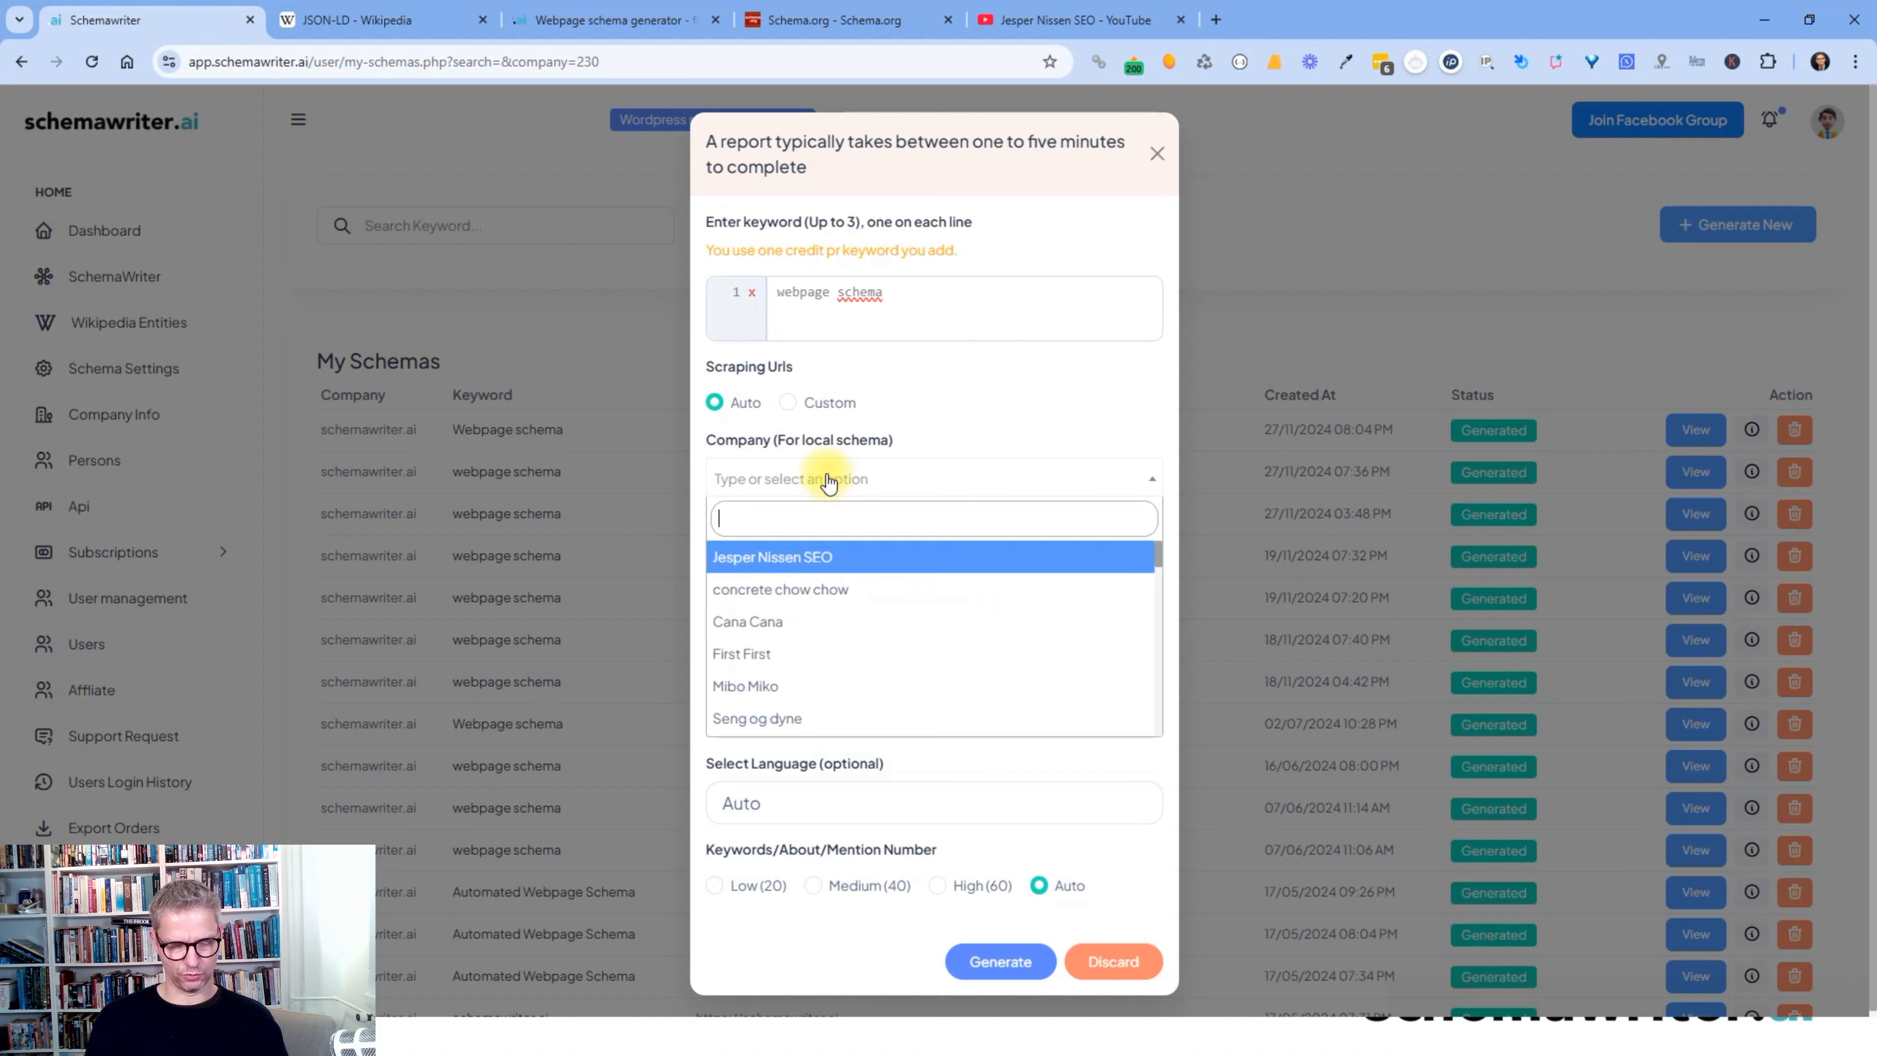
pyautogui.write('sche')
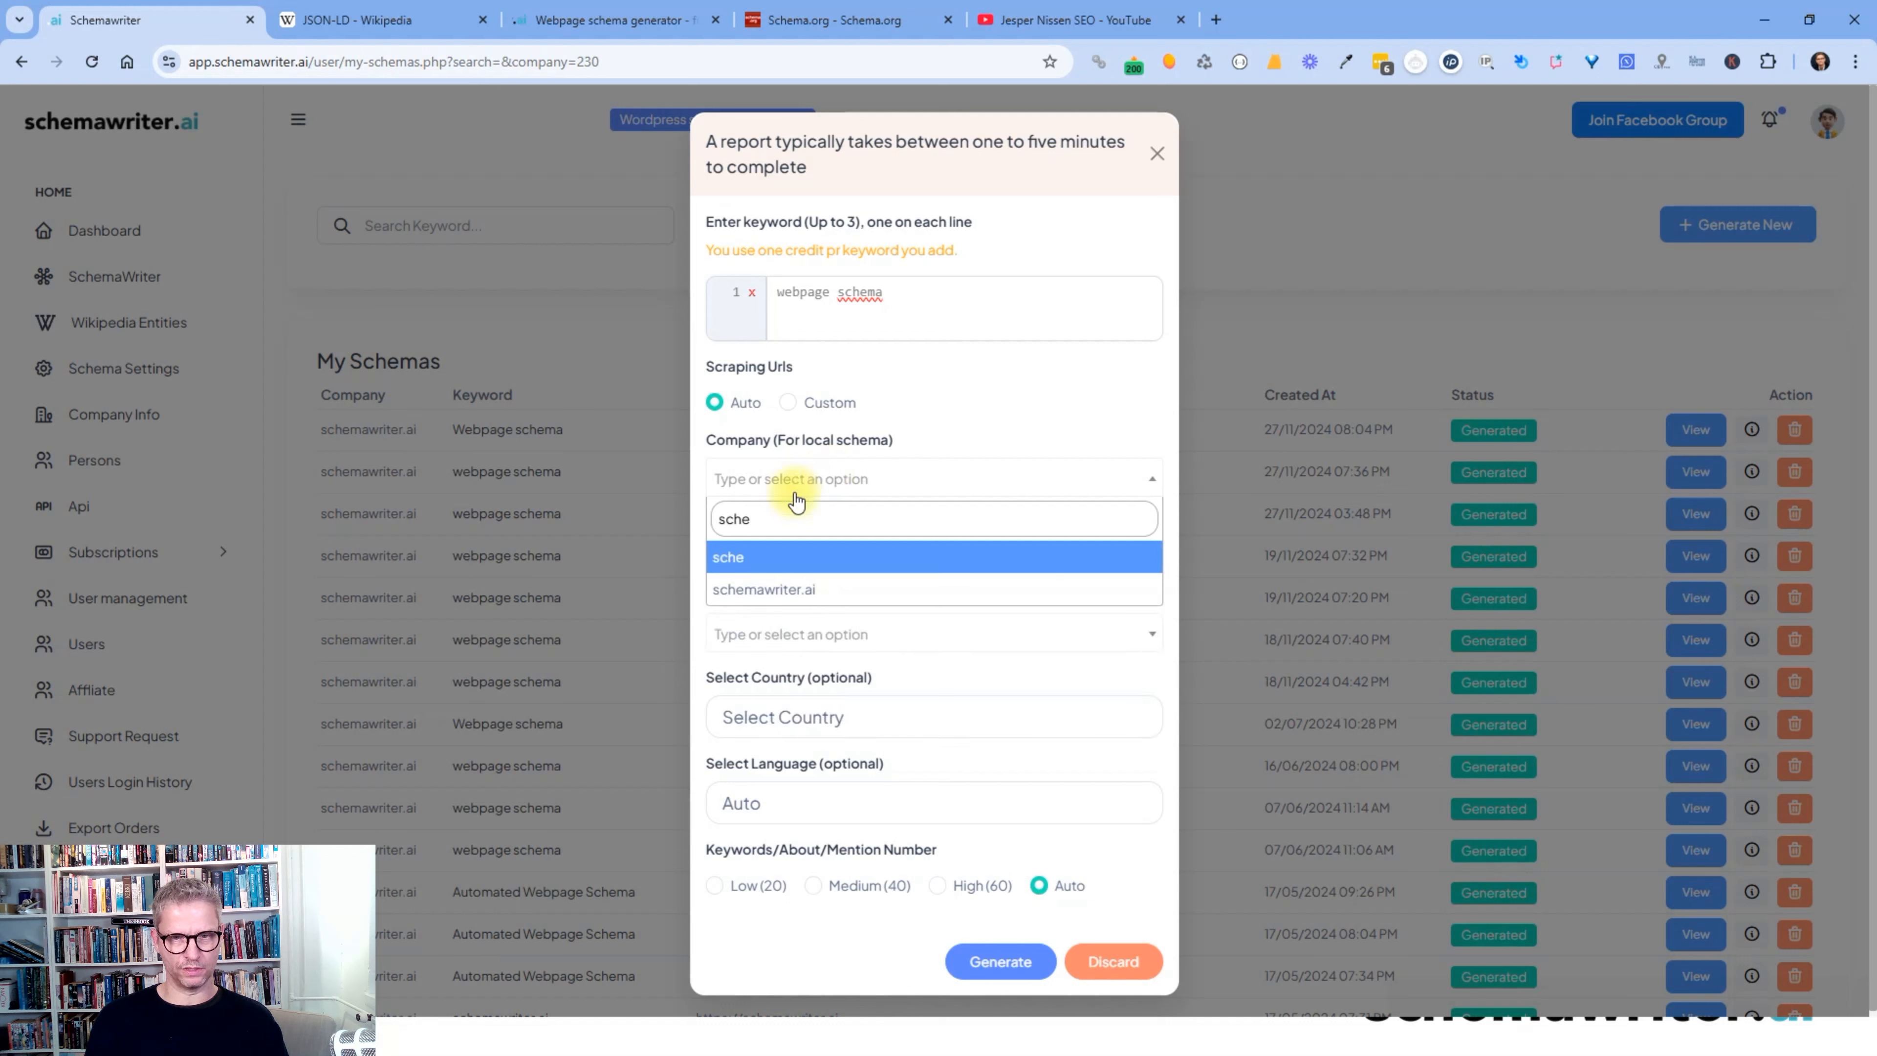
pyautogui.click(796, 590)
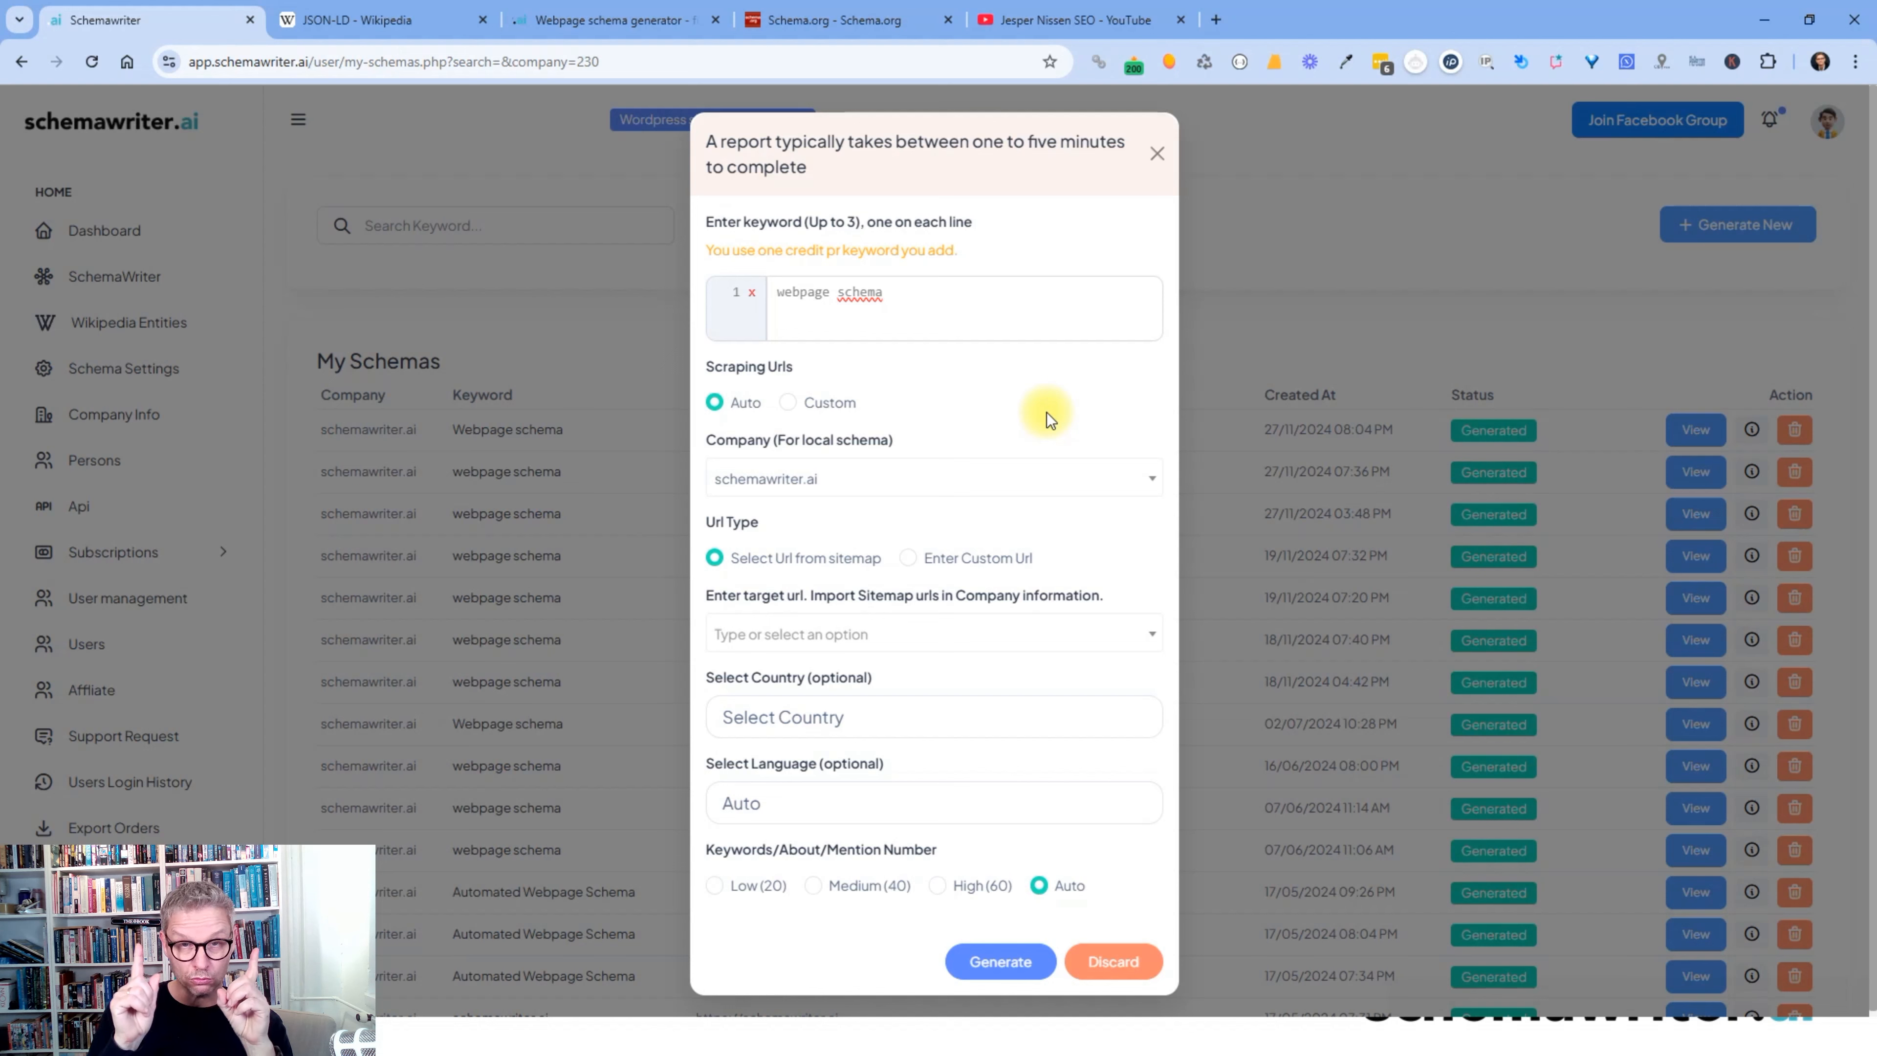
# - Target the webpage-schema-generator-fully-automated URL with country United States and generate
pyautogui.click(933, 637)
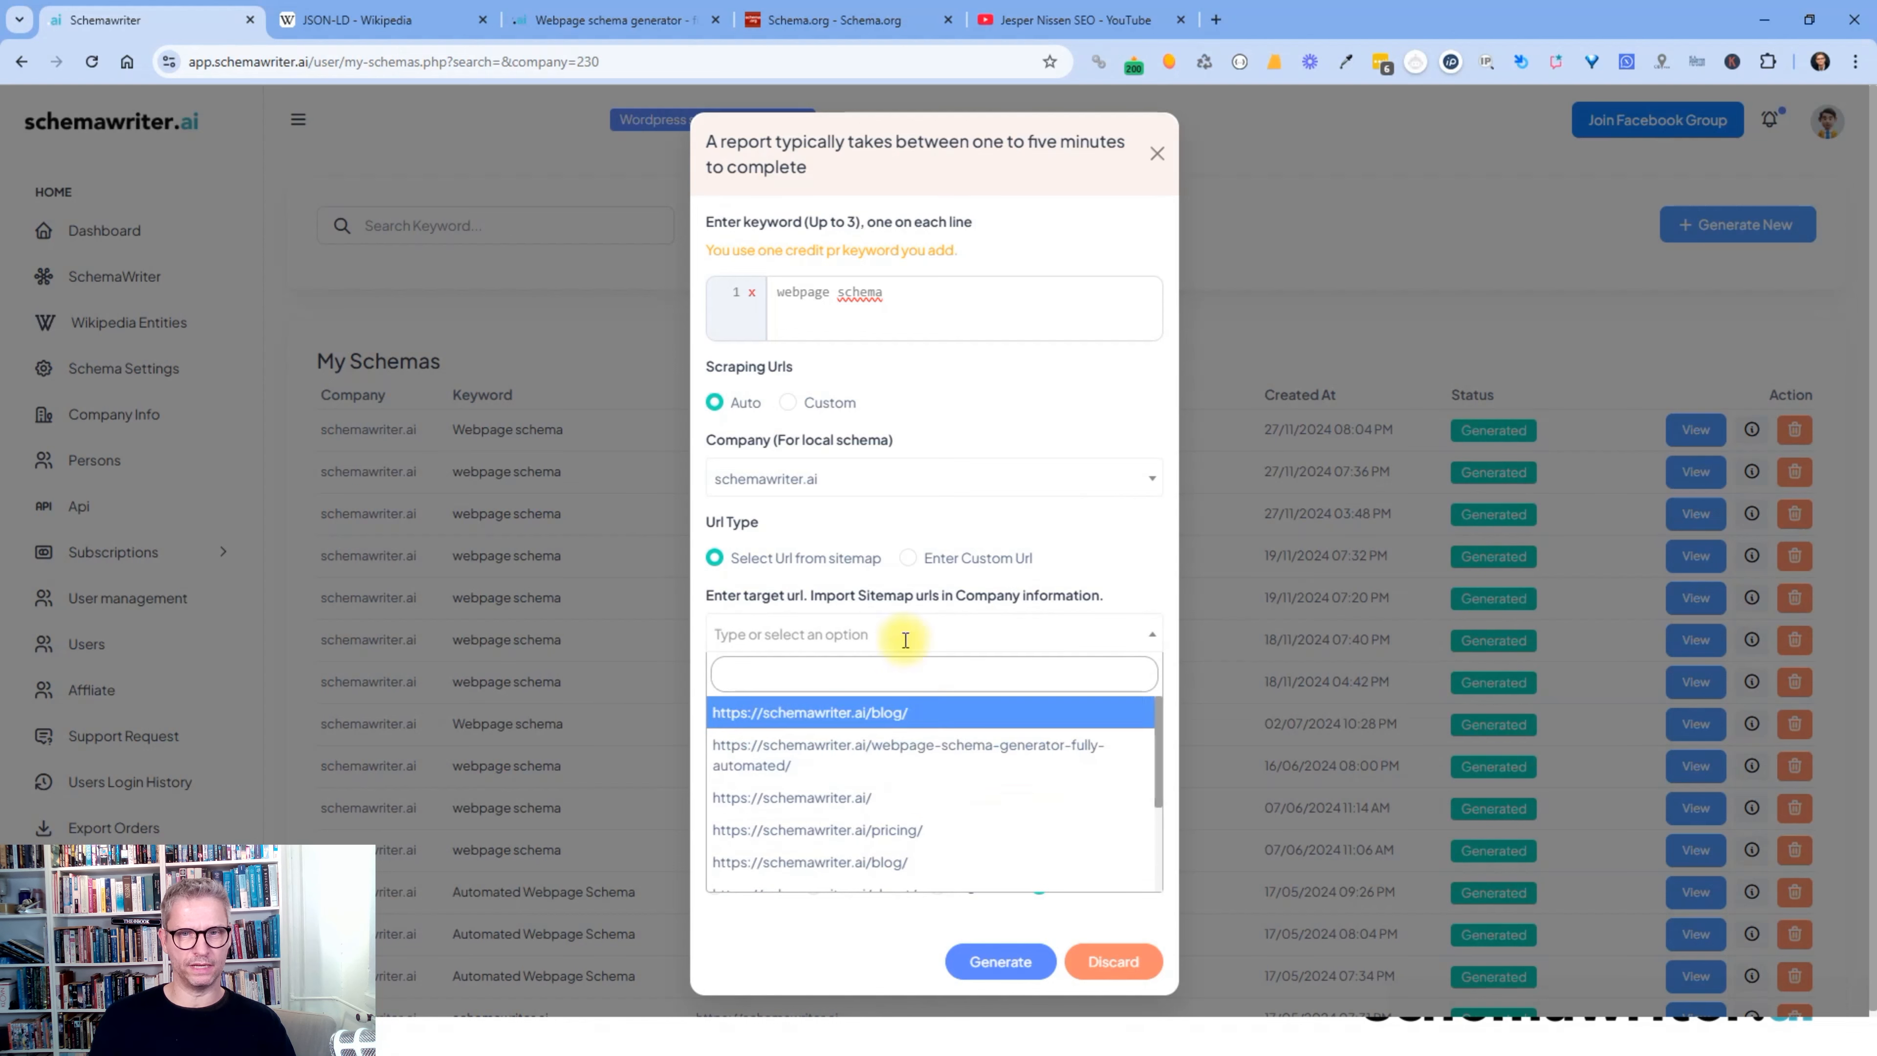
pyautogui.click(883, 753)
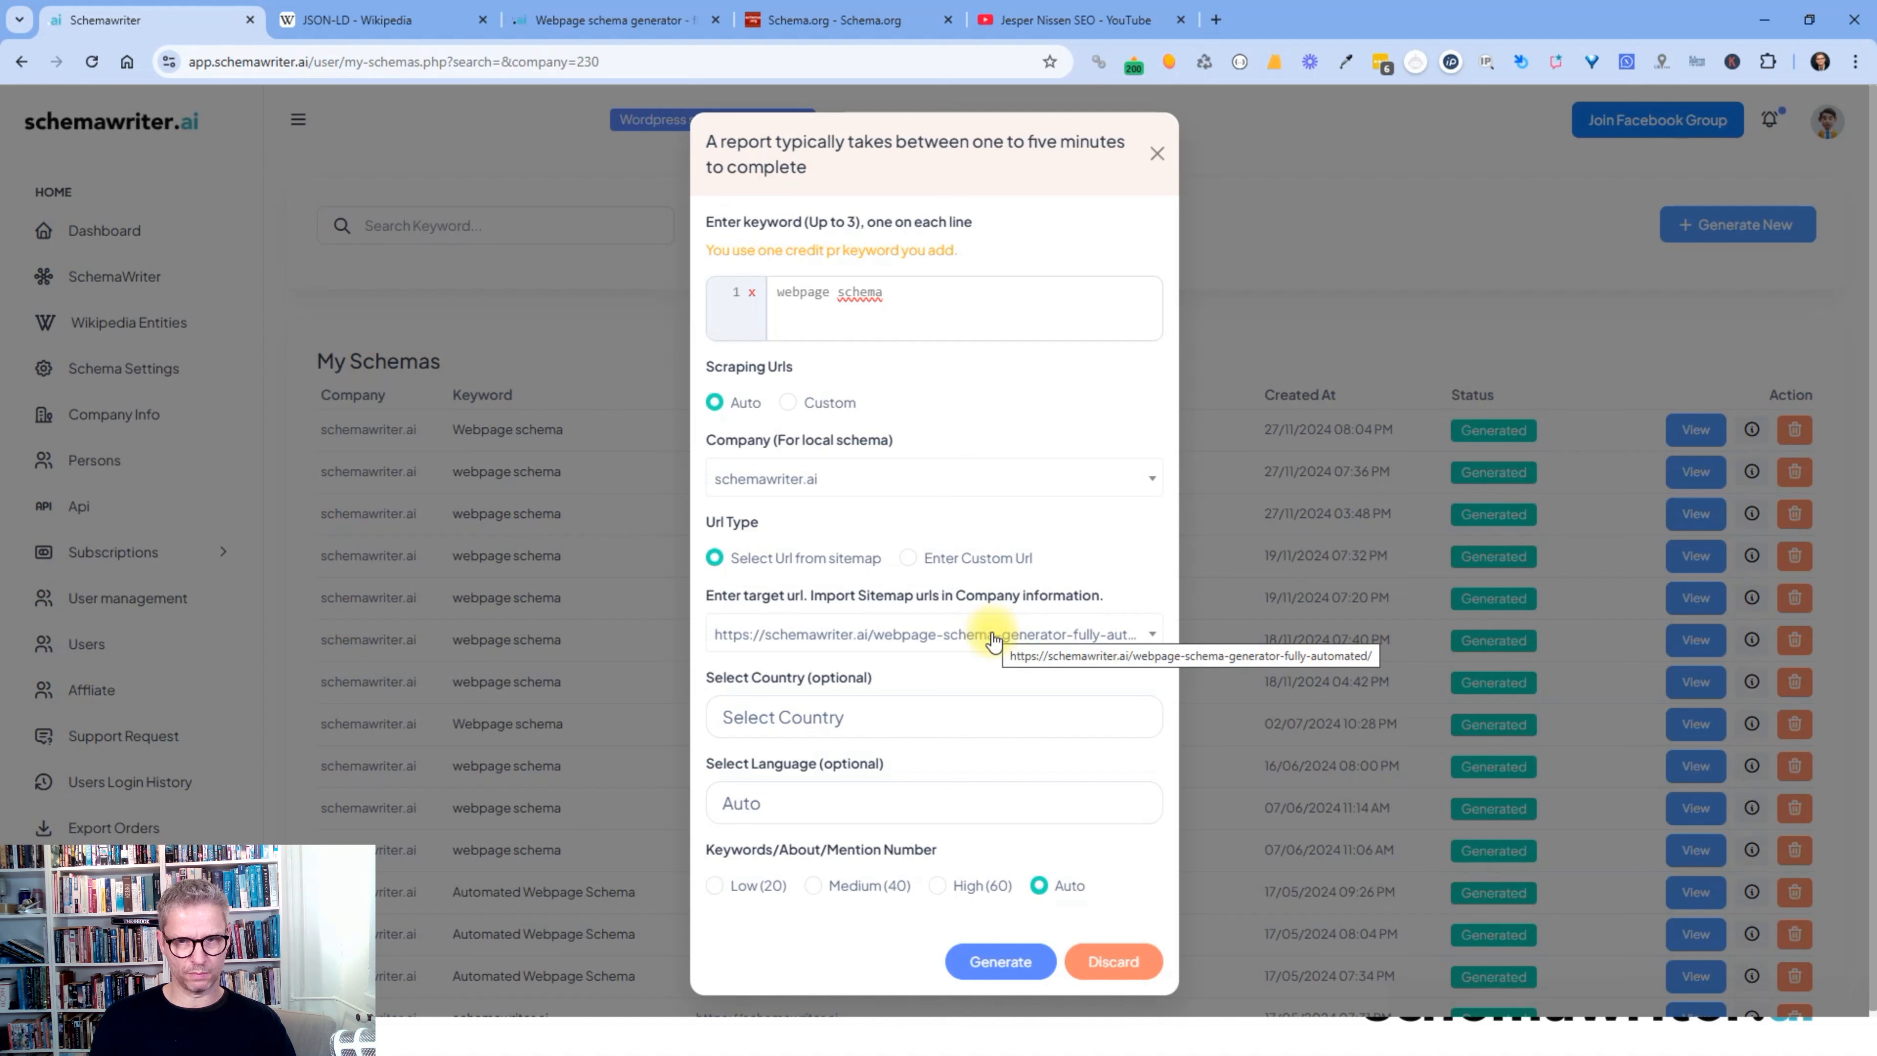
pyautogui.click(983, 714)
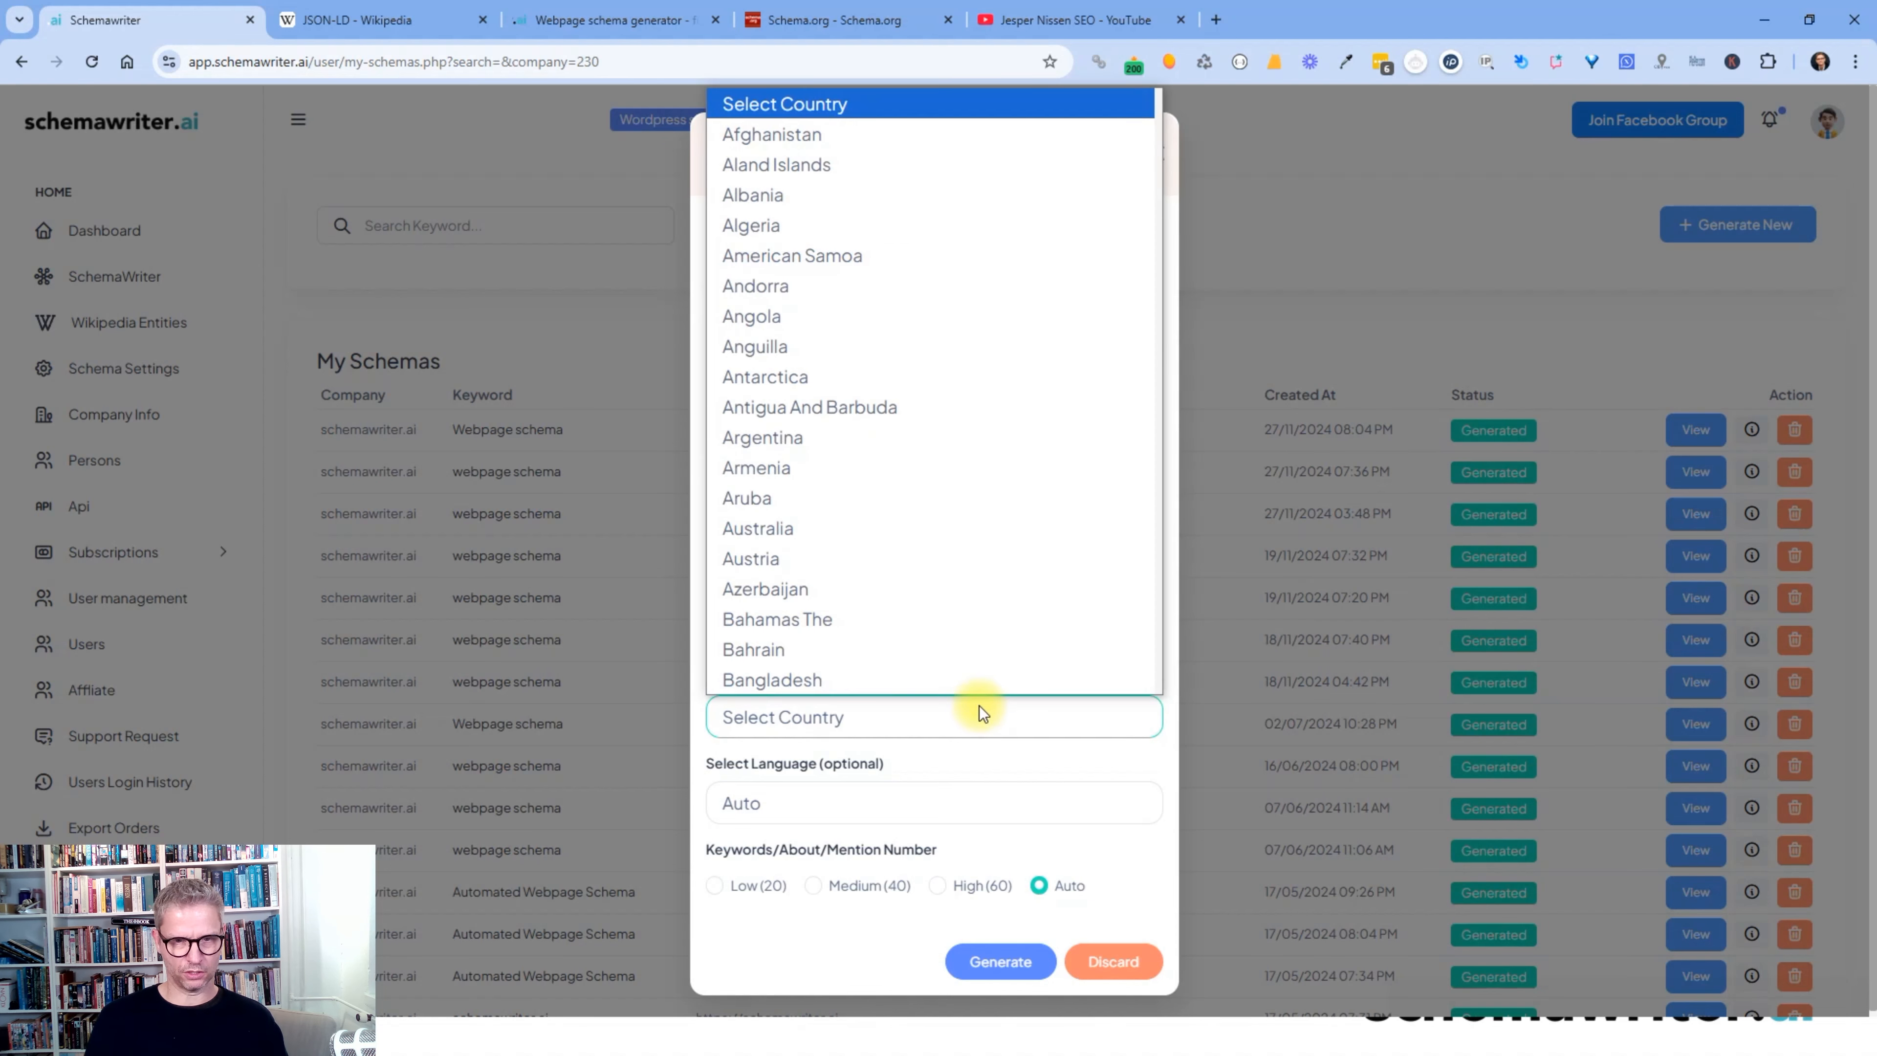
pyautogui.press('u')
pyautogui.press('u')
pyautogui.press('u')
pyautogui.press('u')
pyautogui.press('u')
pyautogui.press('u')
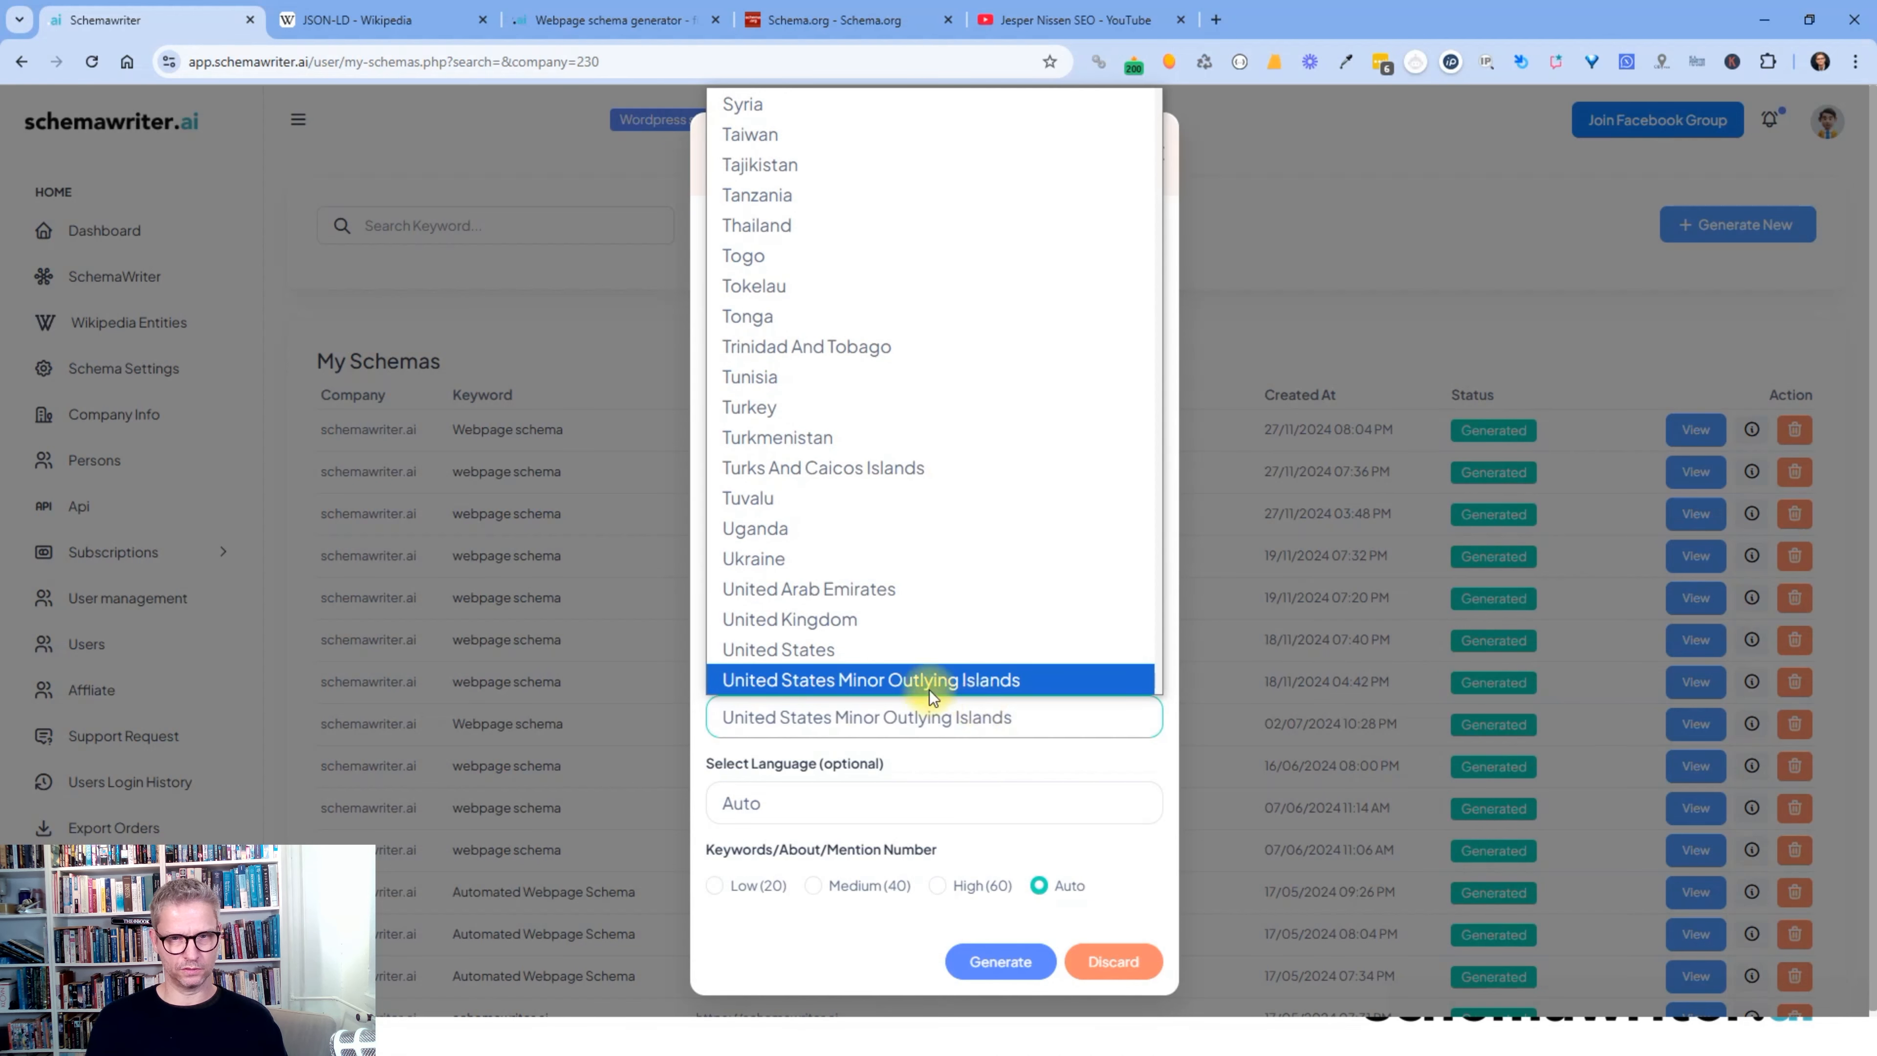
pyautogui.click(907, 645)
pyautogui.click(1001, 960)
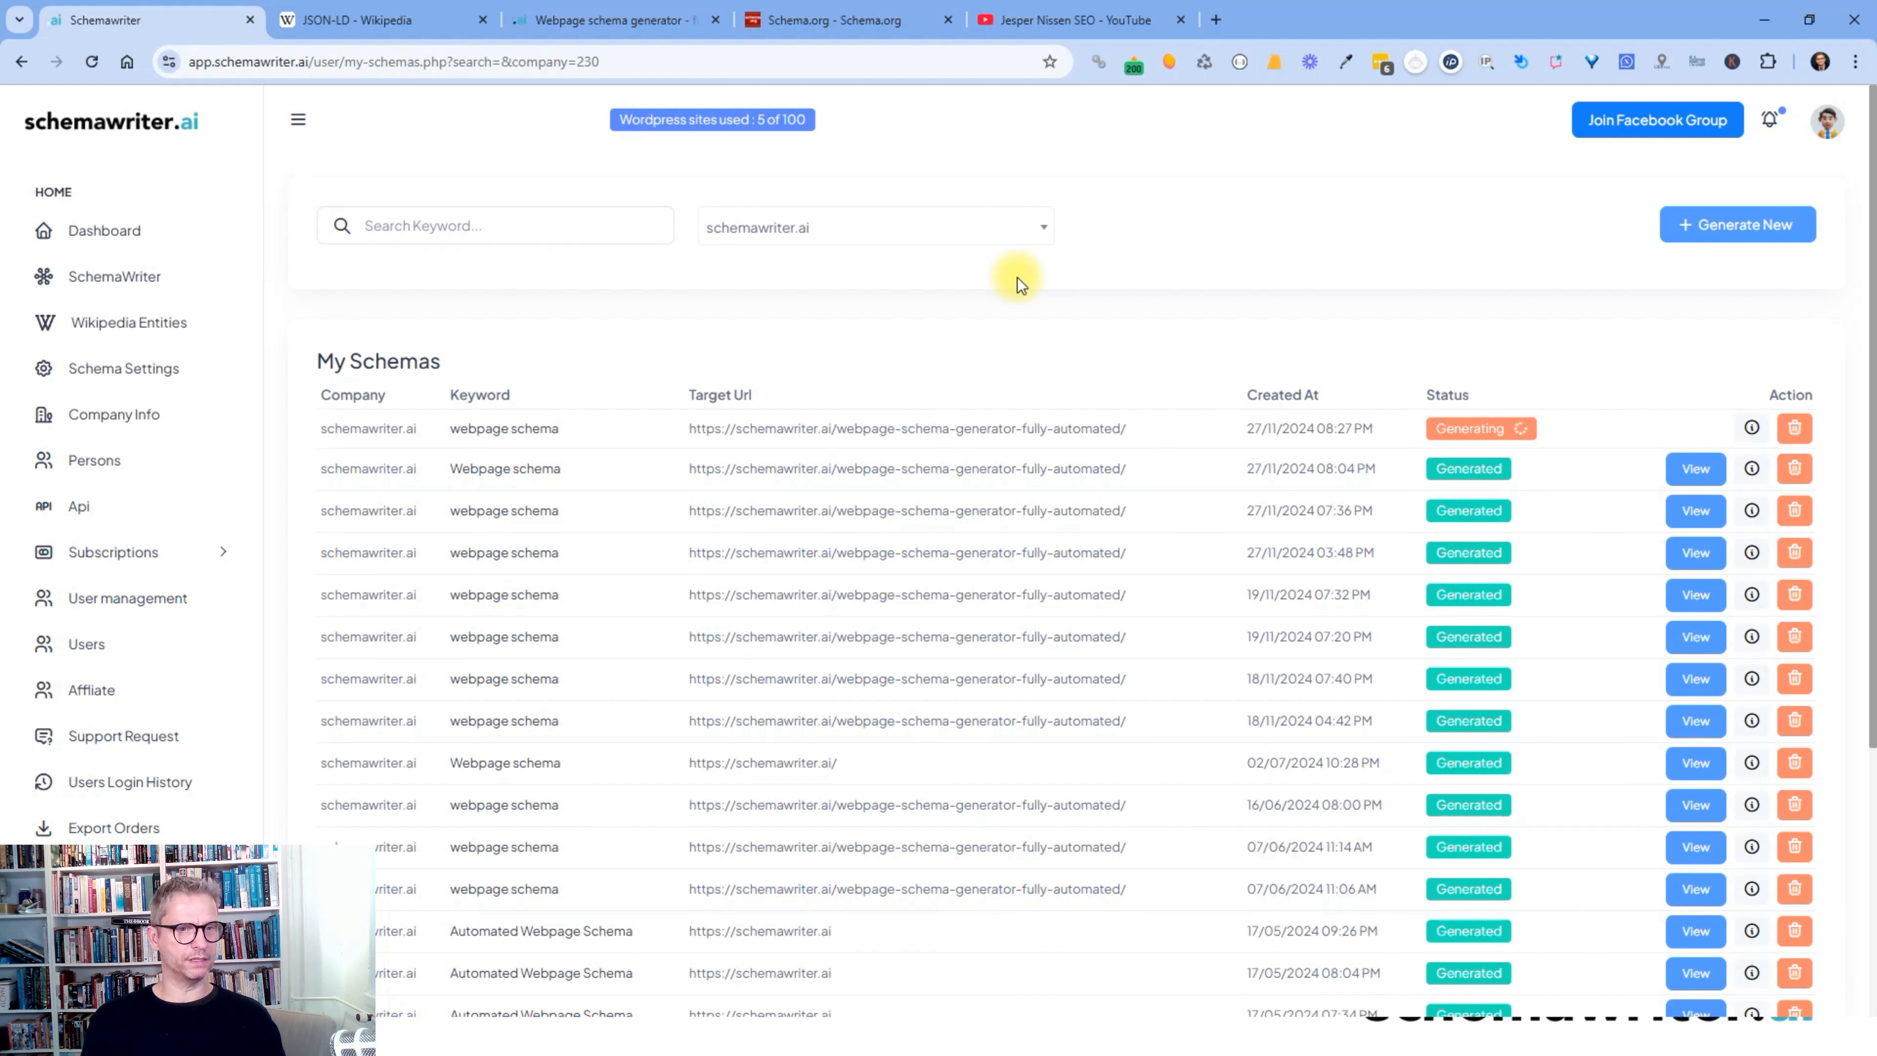
# - Process JSON-LD in Wikipedia Entities and highlight Semantic Web's 100.00% match score
pyautogui.click(131, 326)
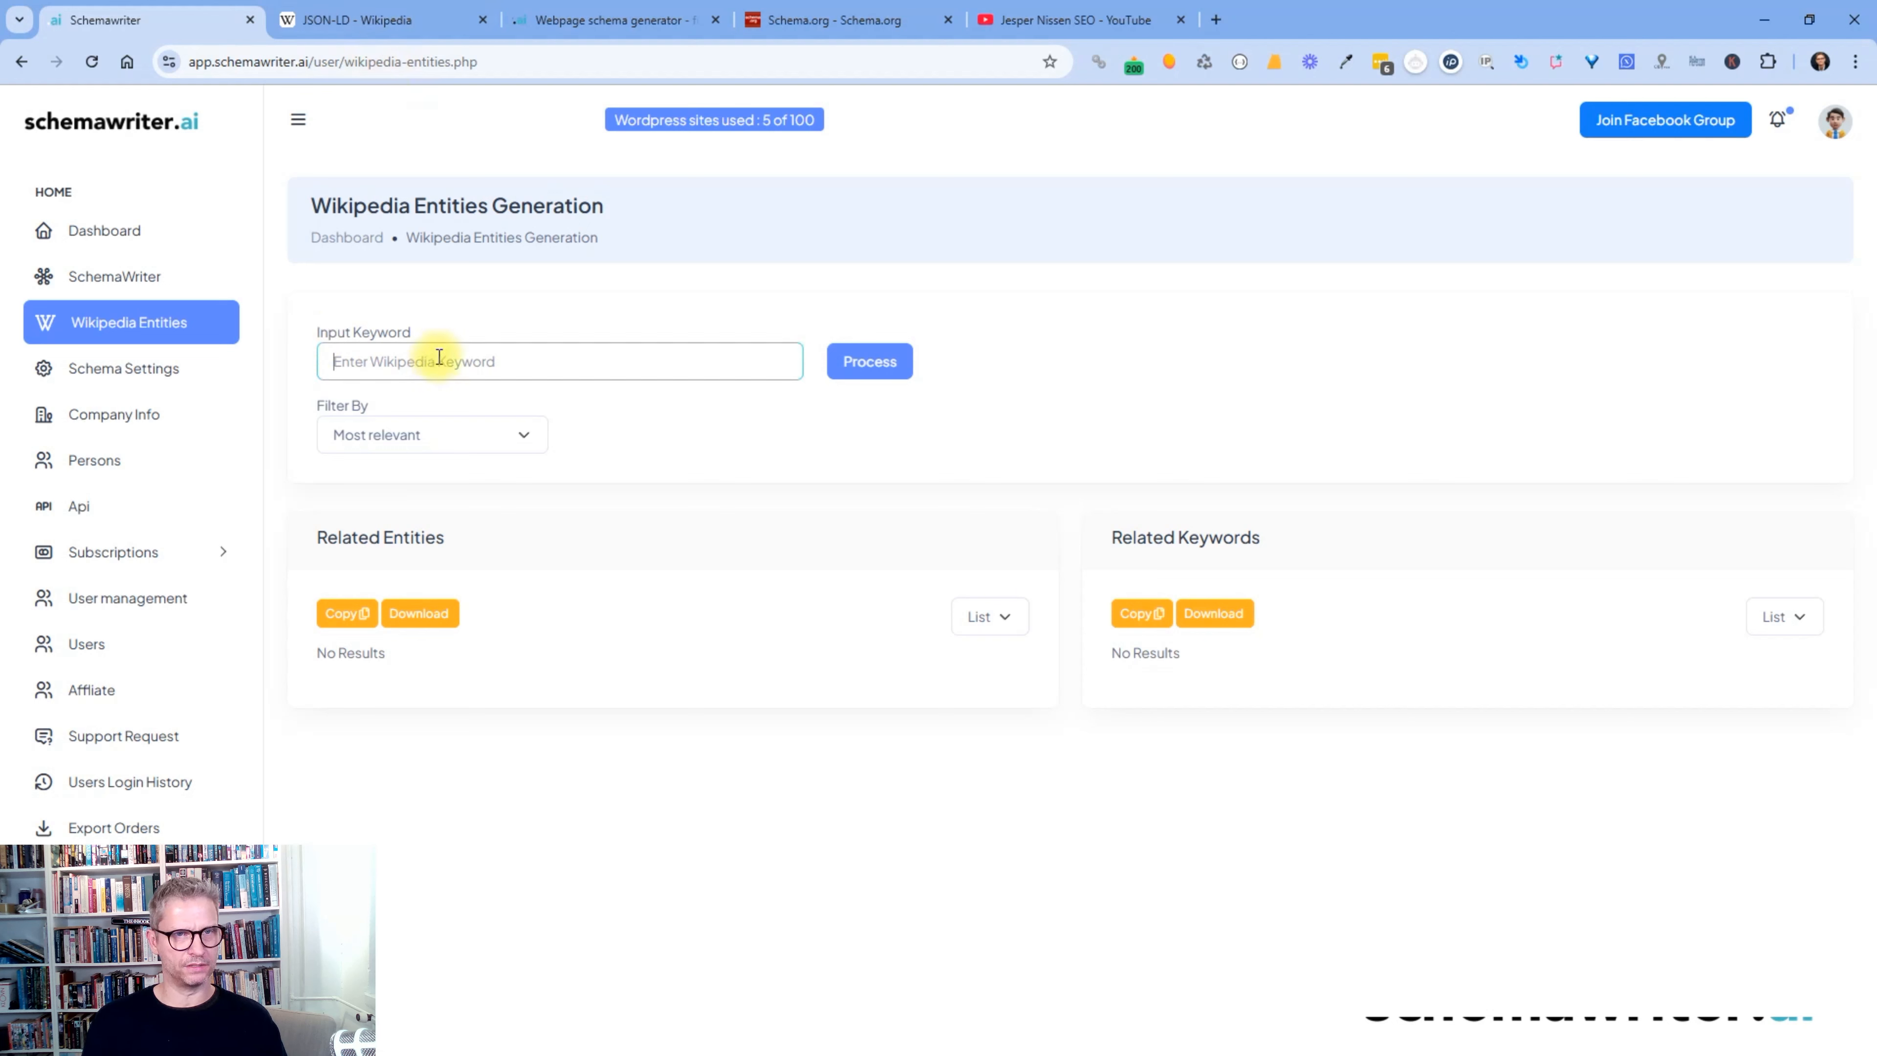
pyautogui.write('JSON-LD')
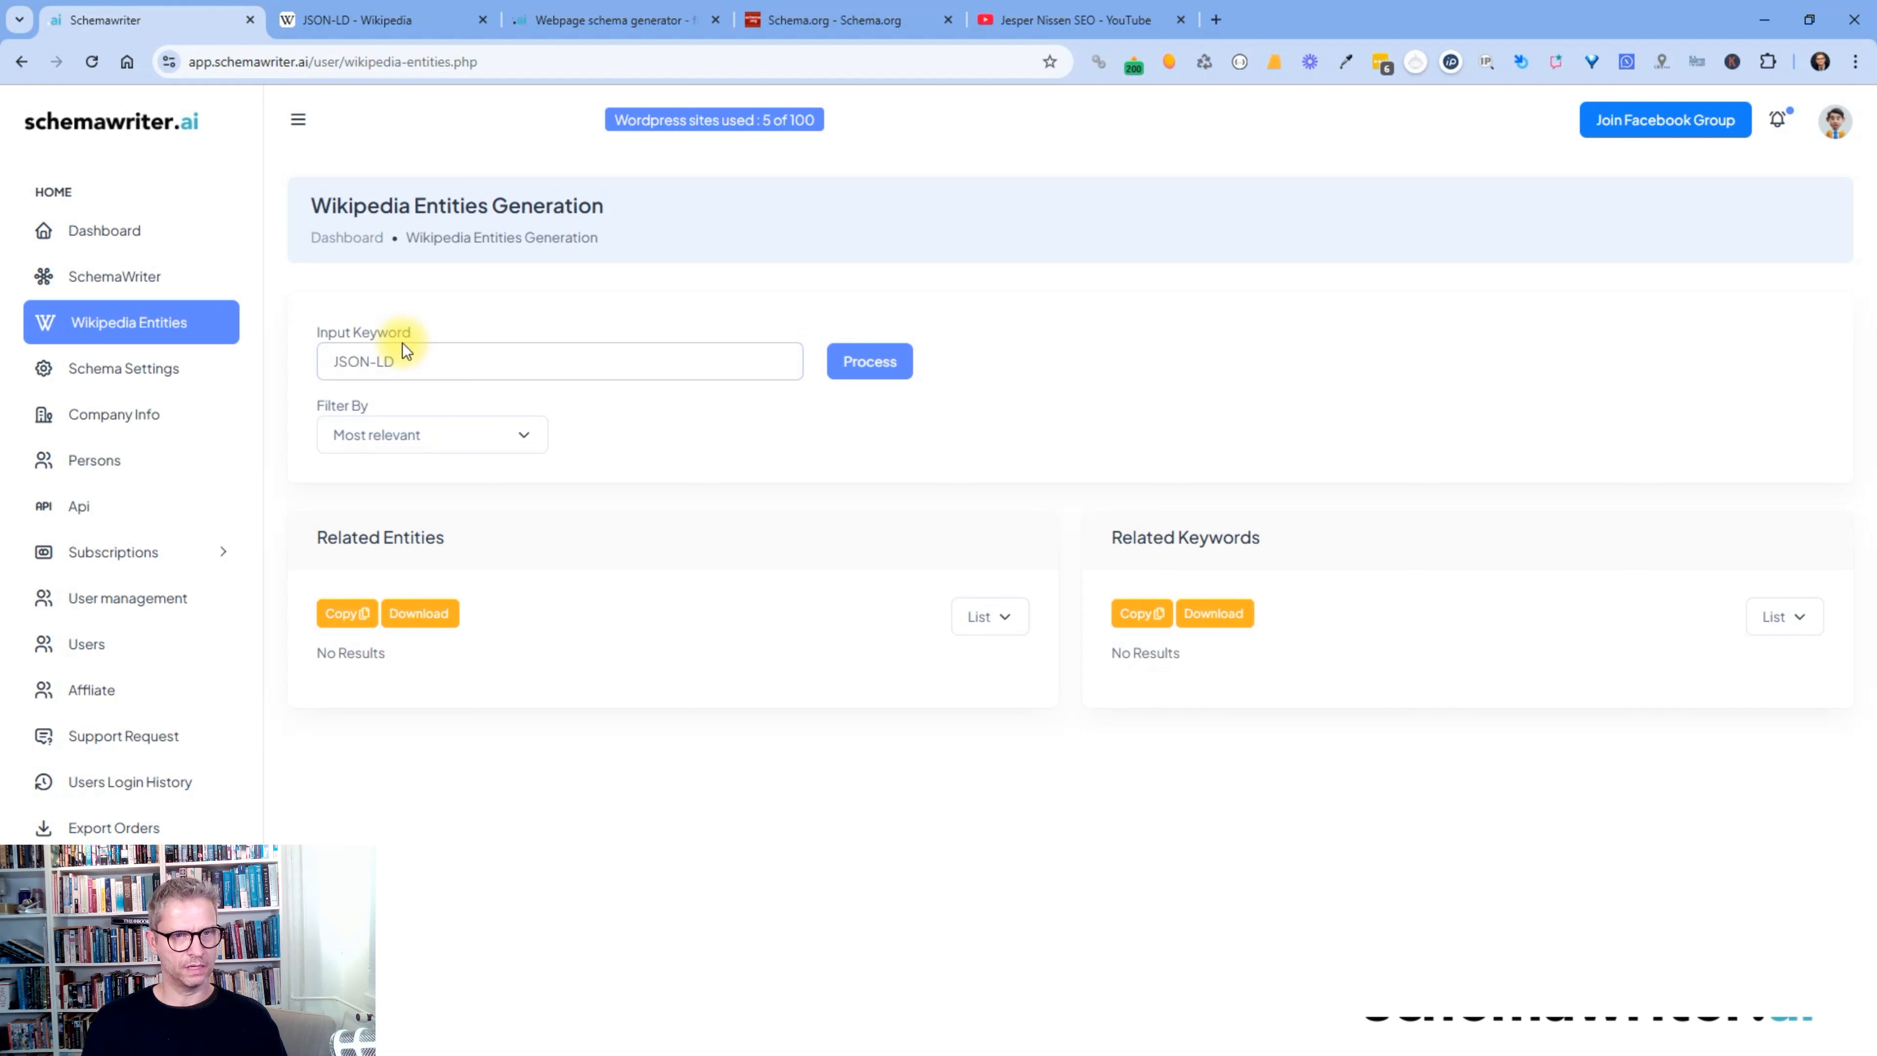
pyautogui.click(882, 361)
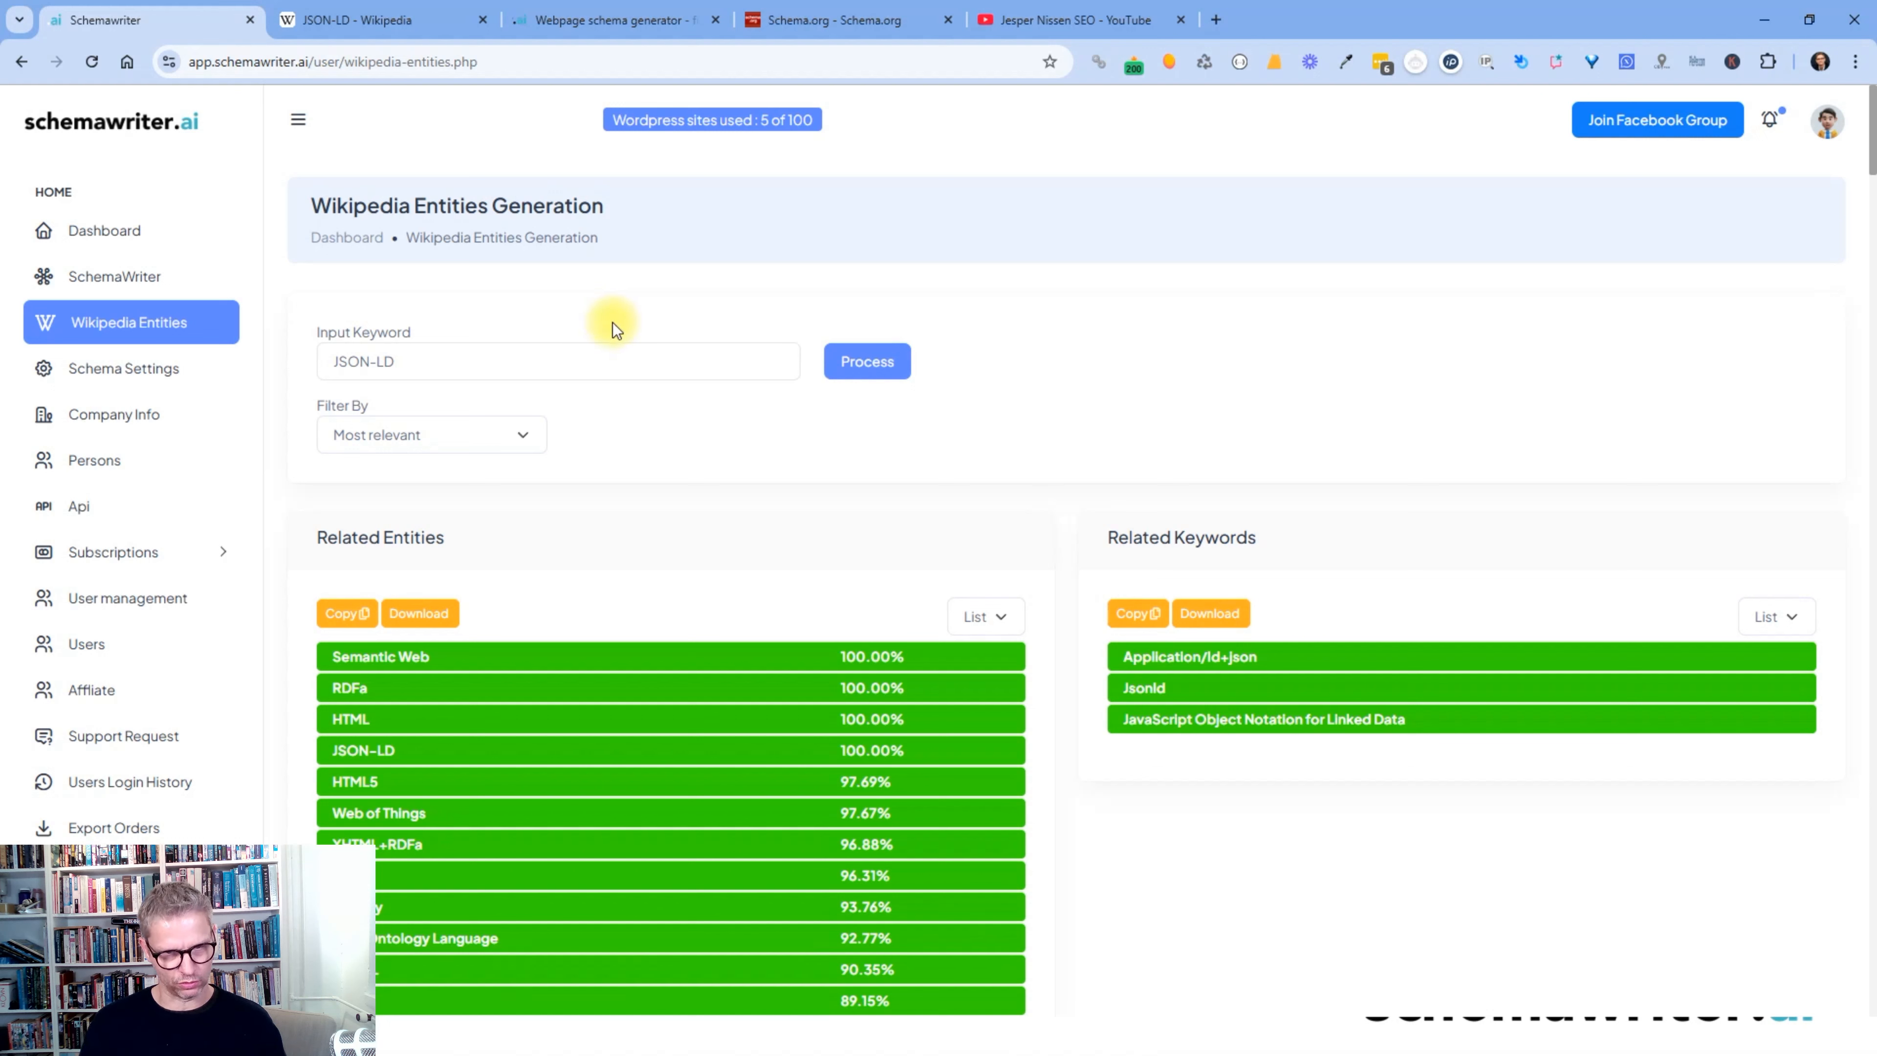
pyautogui.scroll(-4, 1083, 449)
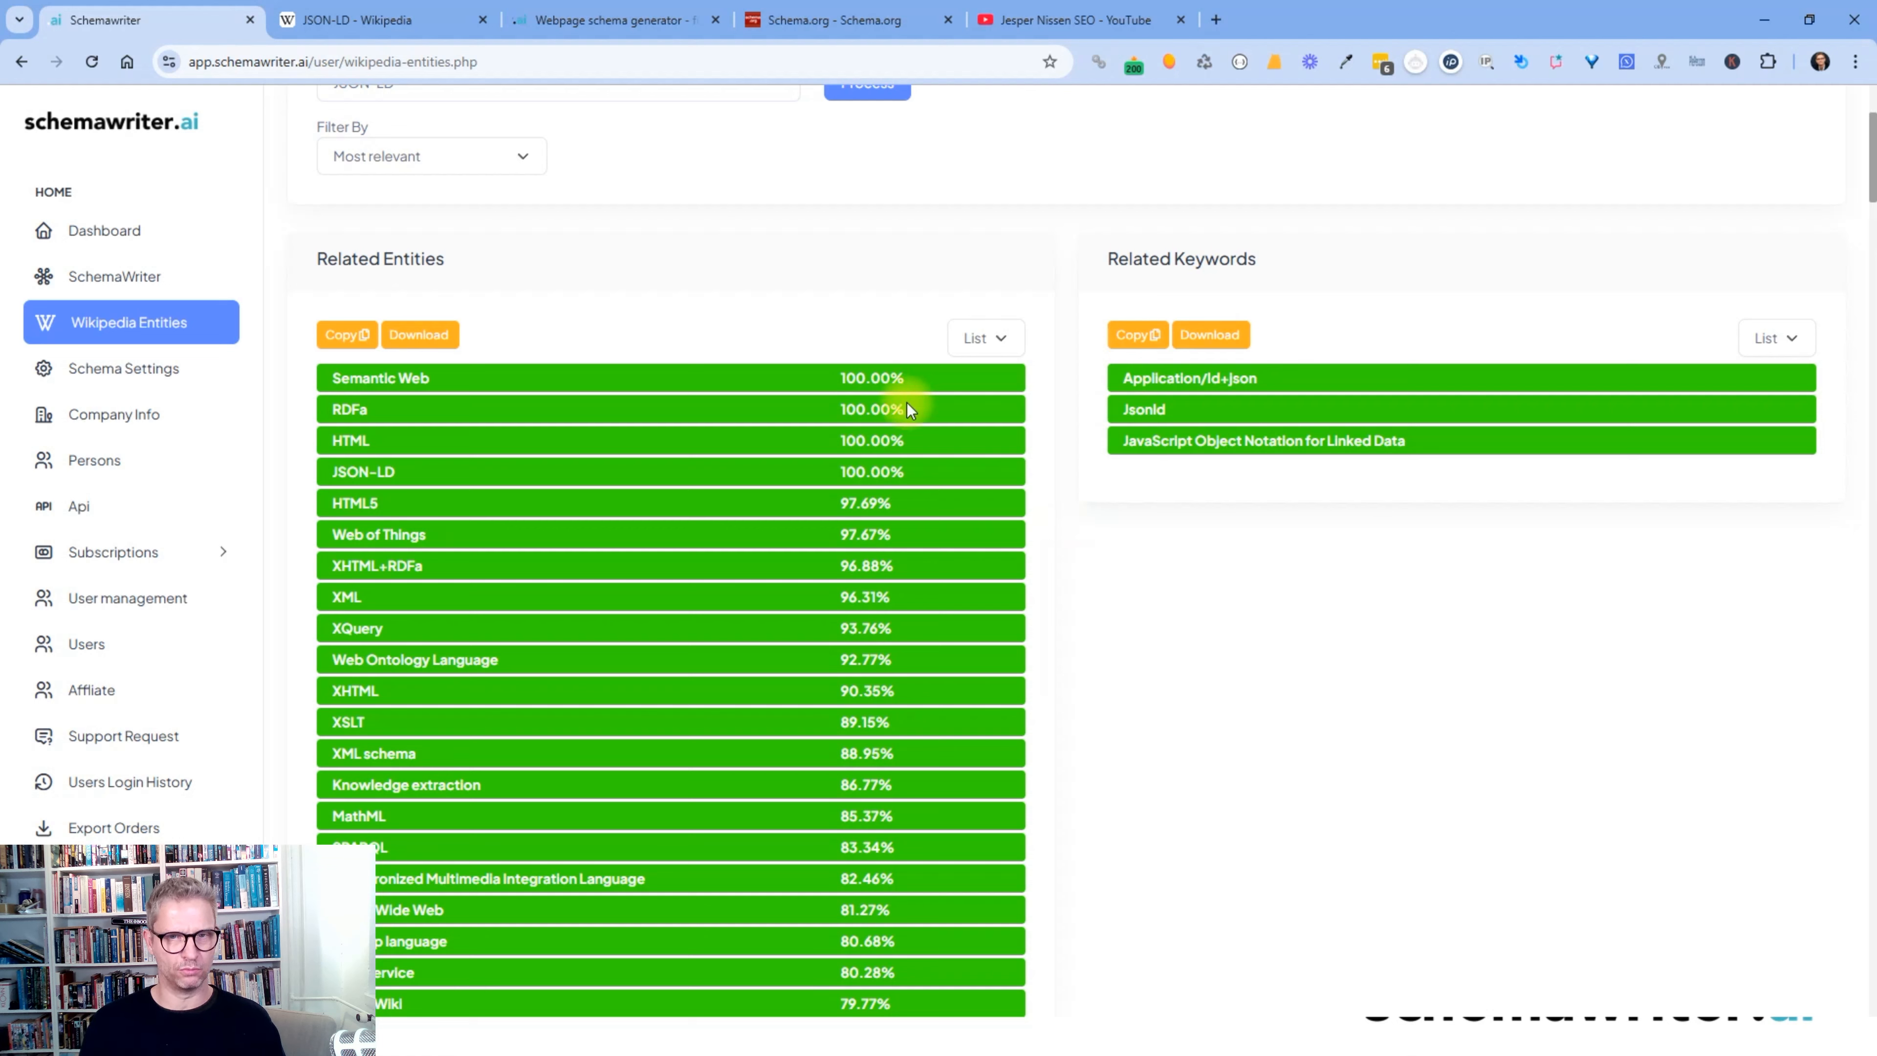
pyautogui.moveTo(921, 374); pyautogui.dragTo(852, 377)
pyautogui.click(873, 336)
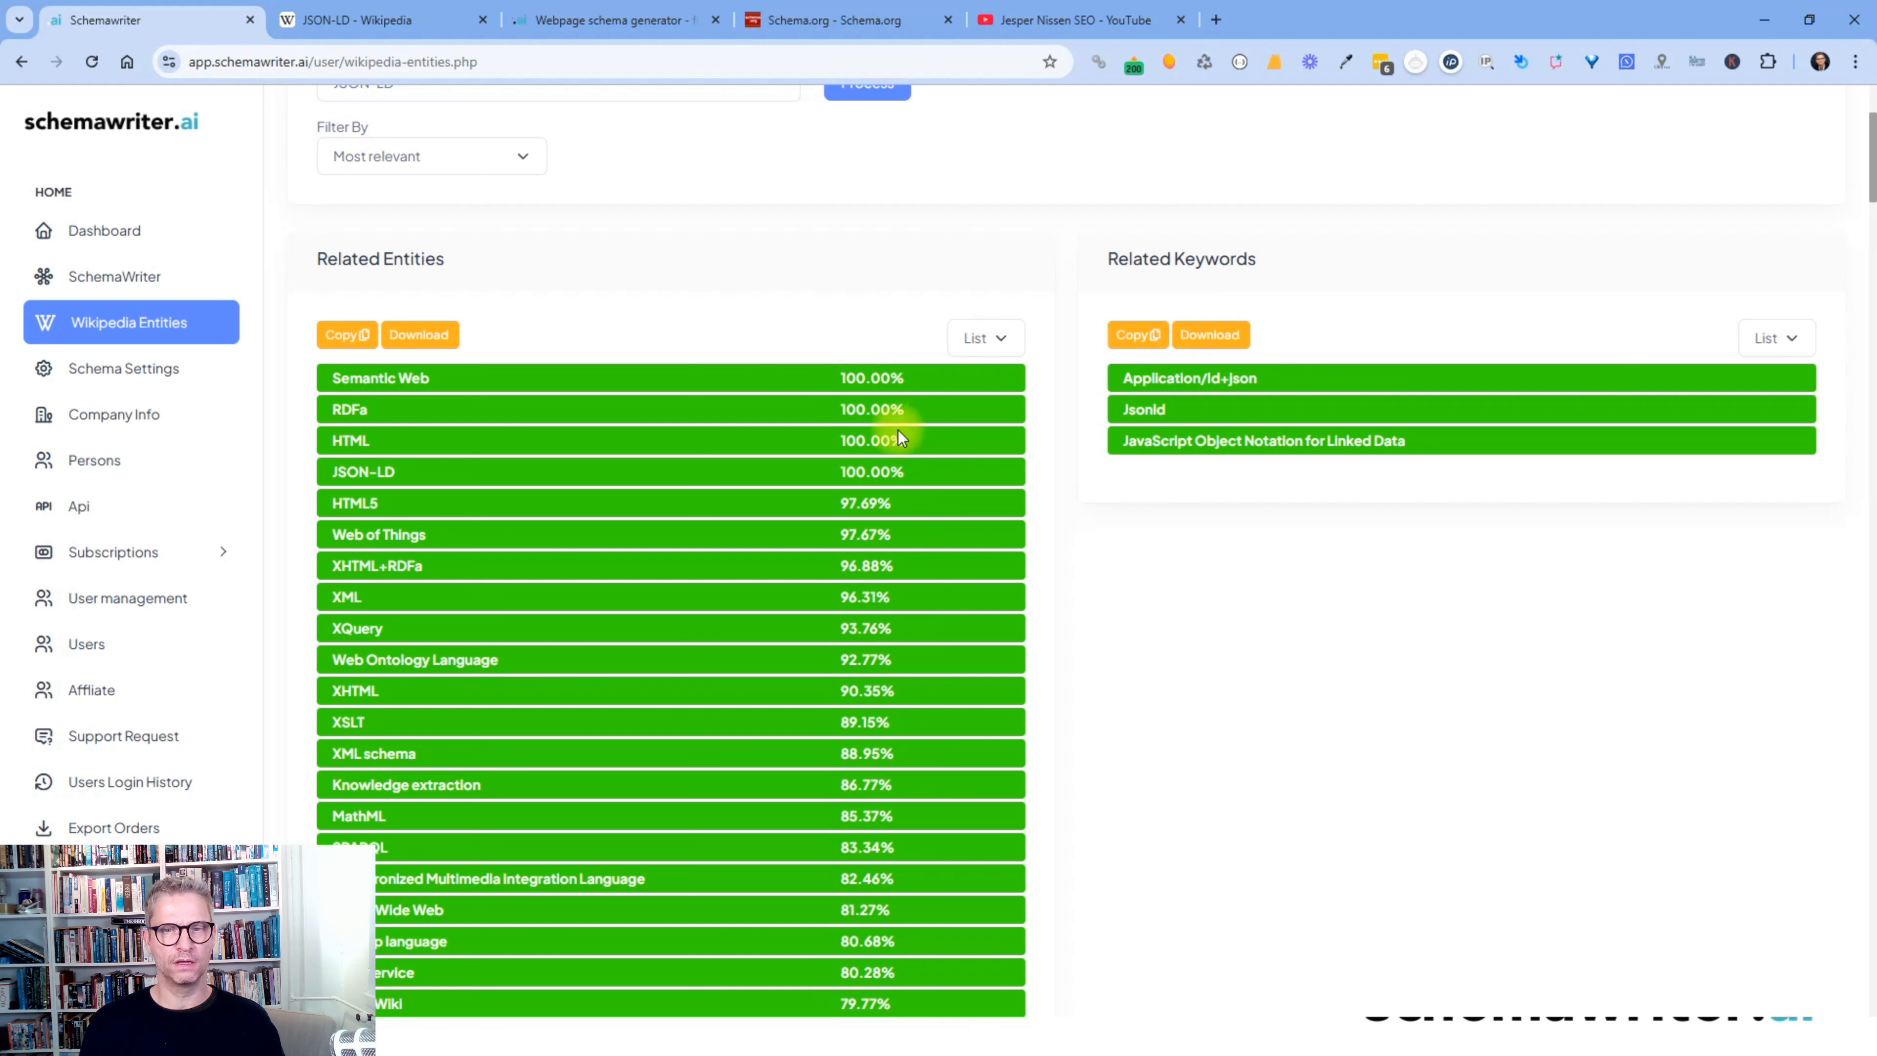
pyautogui.moveTo(926, 373); pyautogui.dragTo(836, 375)
pyautogui.click(831, 303)
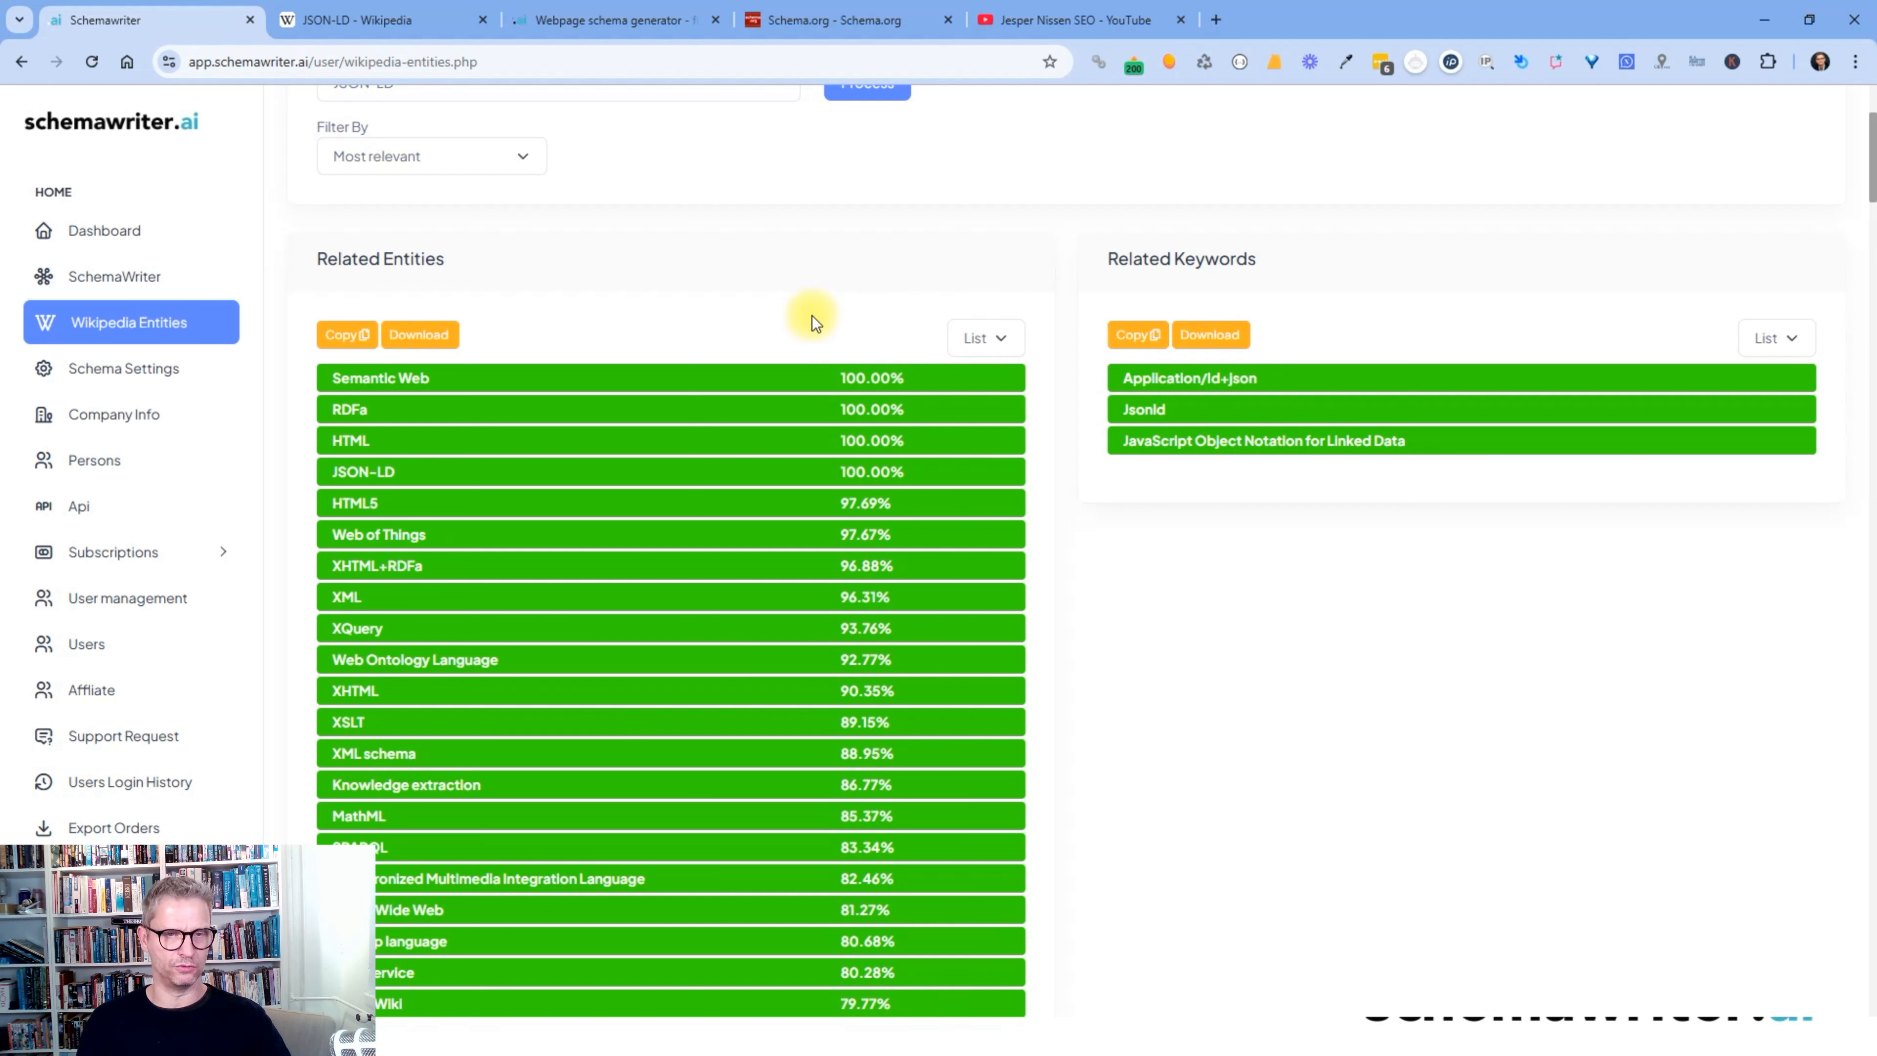
# - Highlight the Semantic Web entity name in the Related Entities list
pyautogui.scroll(3, 809, 330)
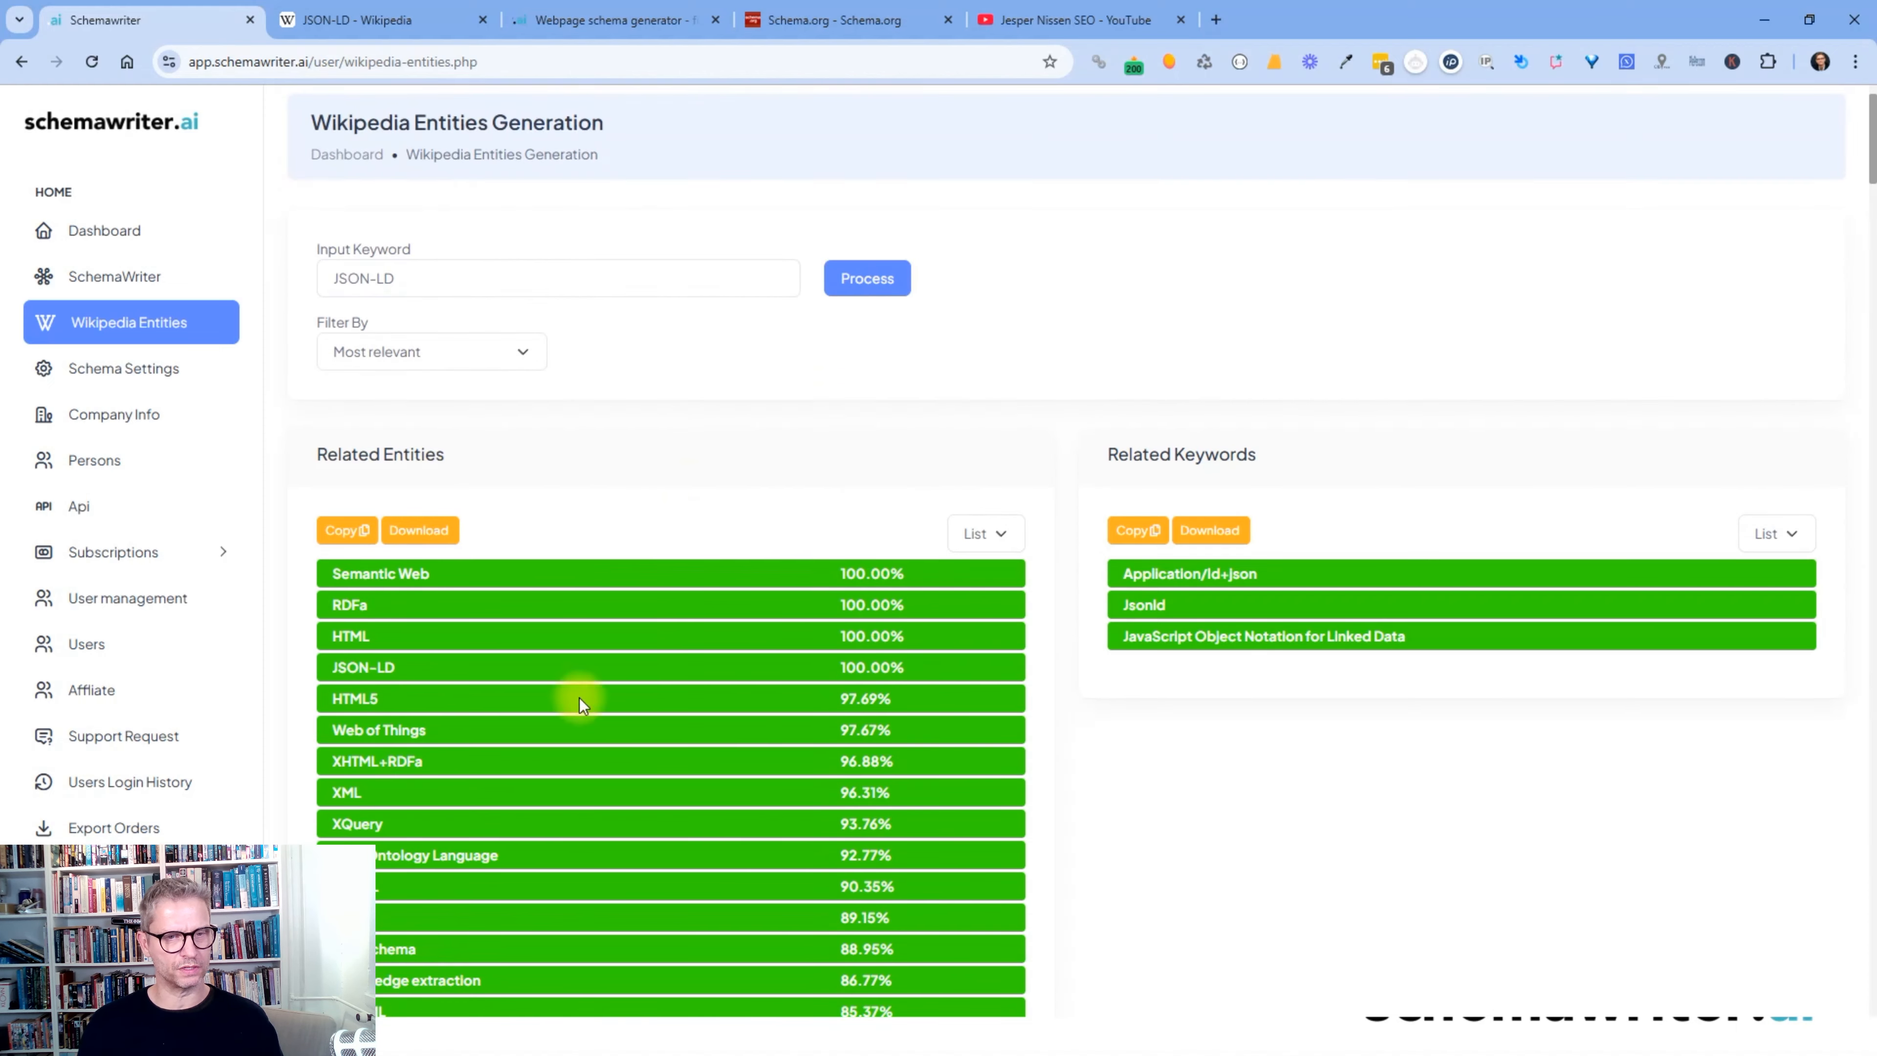
pyautogui.moveTo(477, 568); pyautogui.dragTo(297, 564)
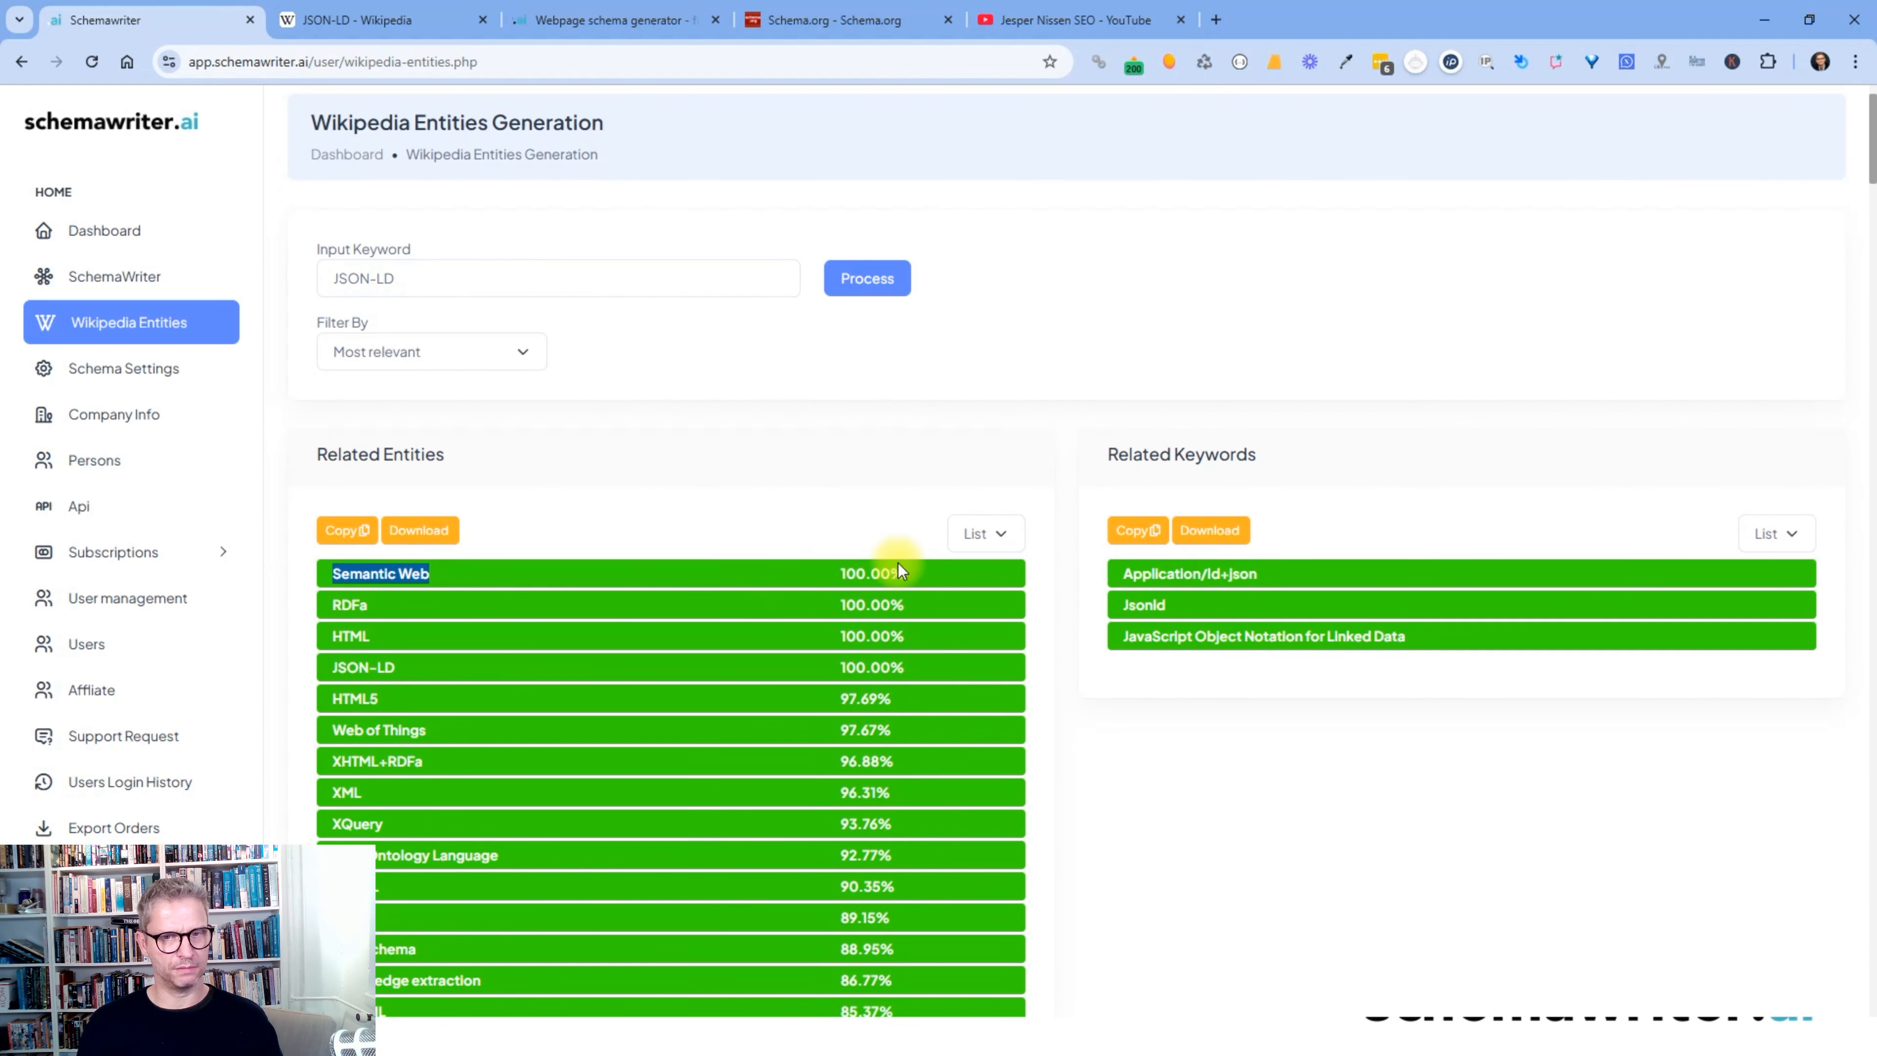
pyautogui.click(374, 610)
pyautogui.moveTo(381, 642); pyautogui.dragTo(341, 637)
pyautogui.scroll(-2, 723, 706)
pyautogui.scroll(-3, 723, 706)
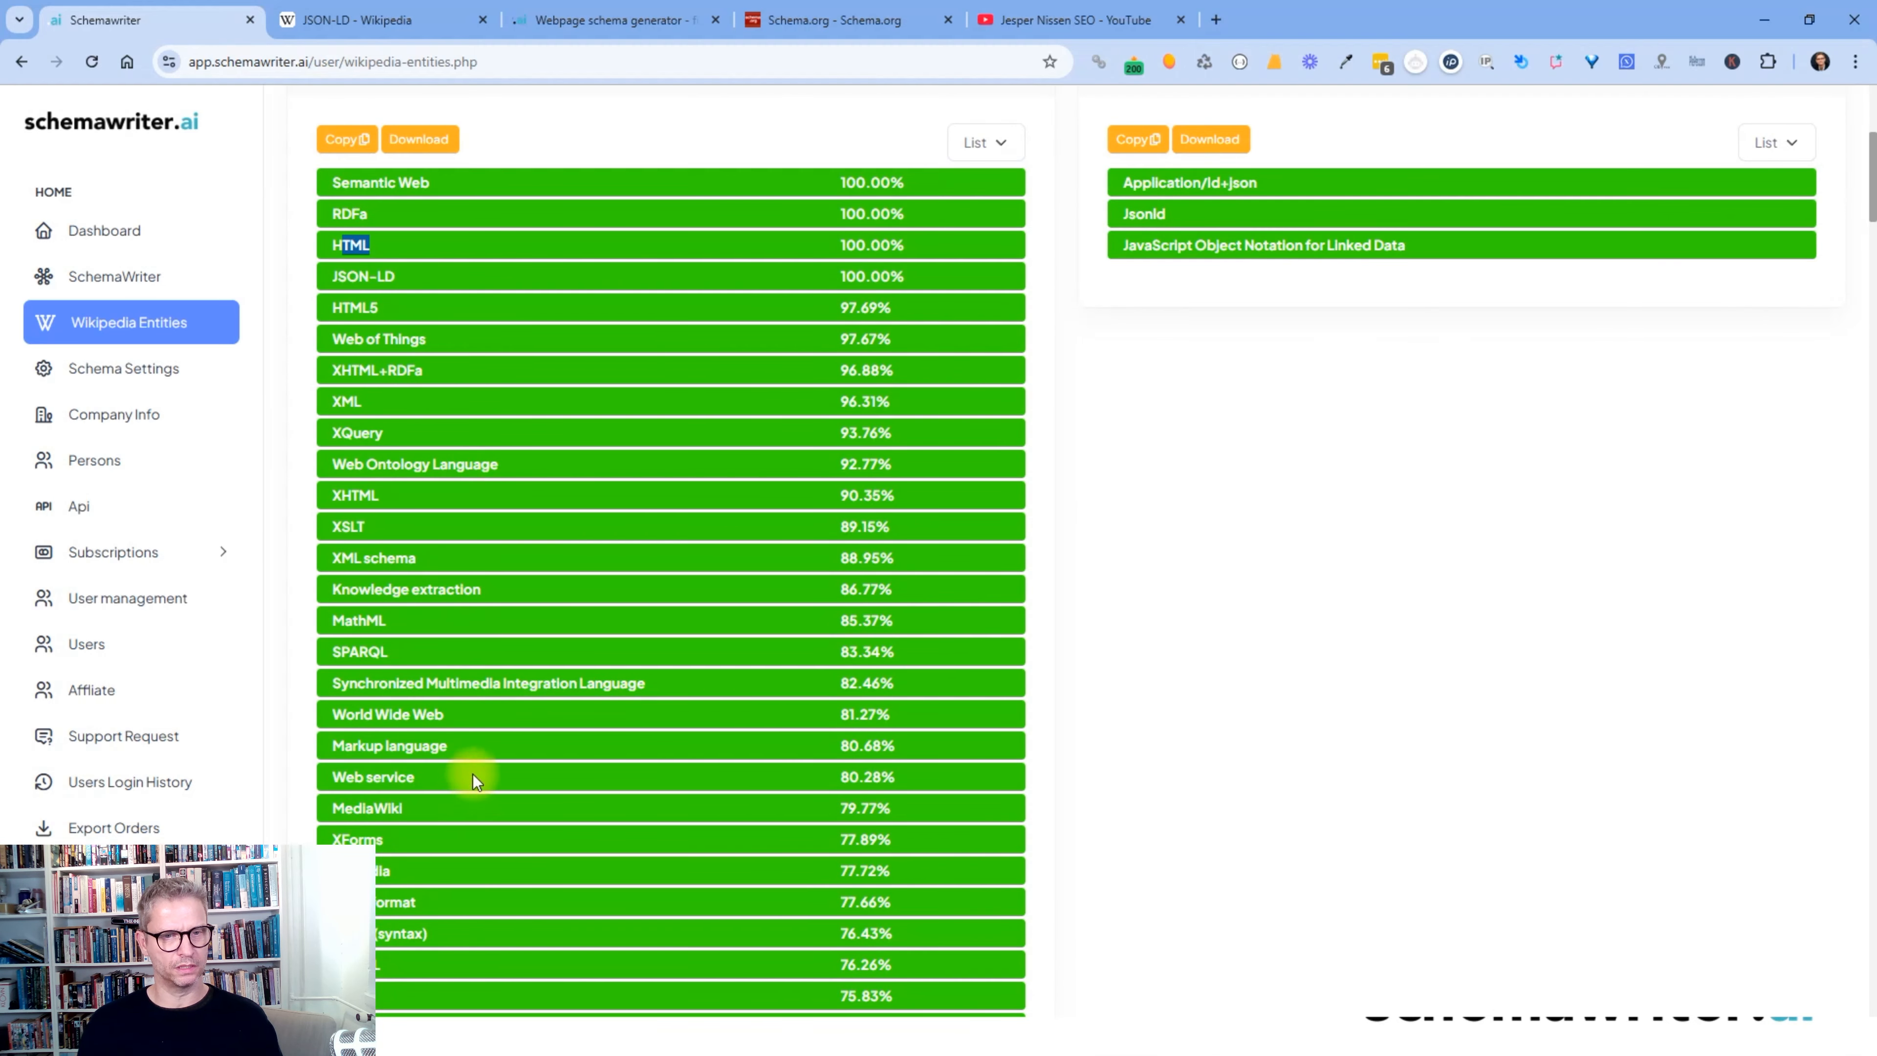
pyautogui.scroll(6, 1361, 748)
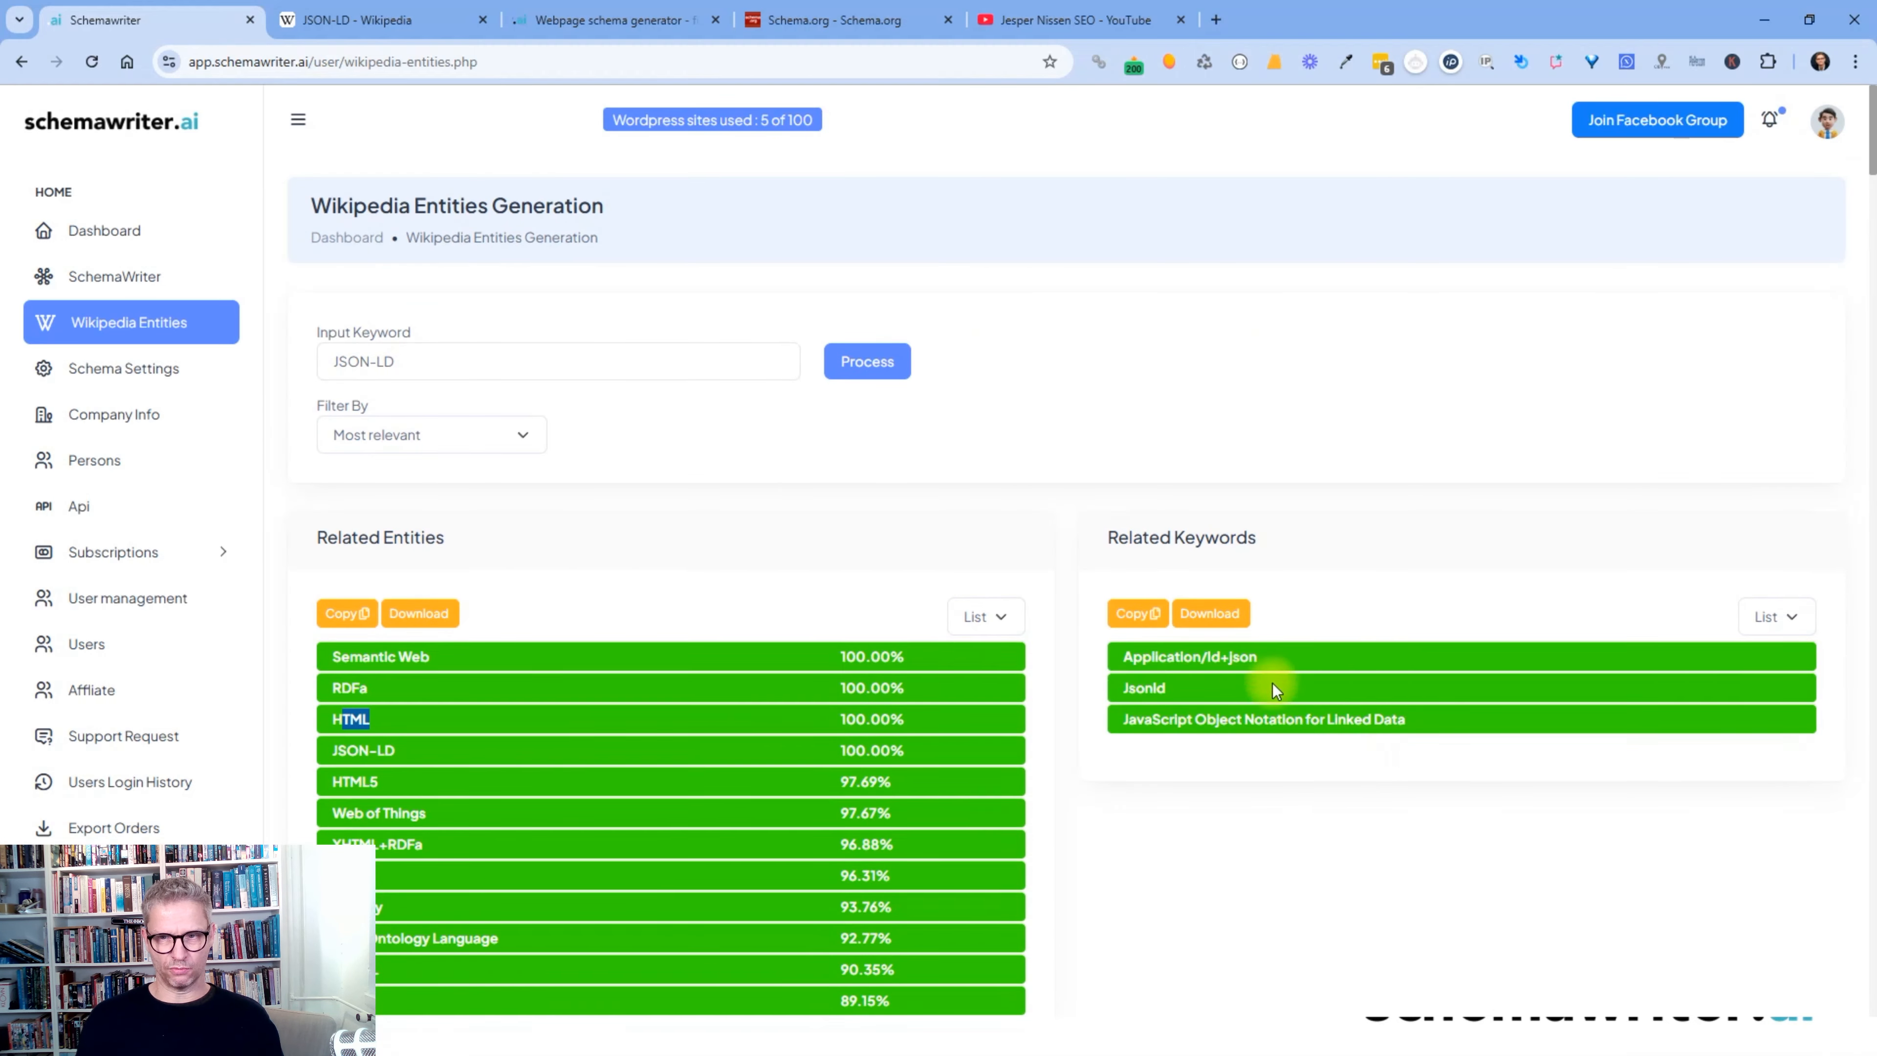
# - Highlight the related entities and keywords, then select the keyword Application/ld+json
pyautogui.moveTo(1265, 533); pyautogui.dragTo(1124, 537)
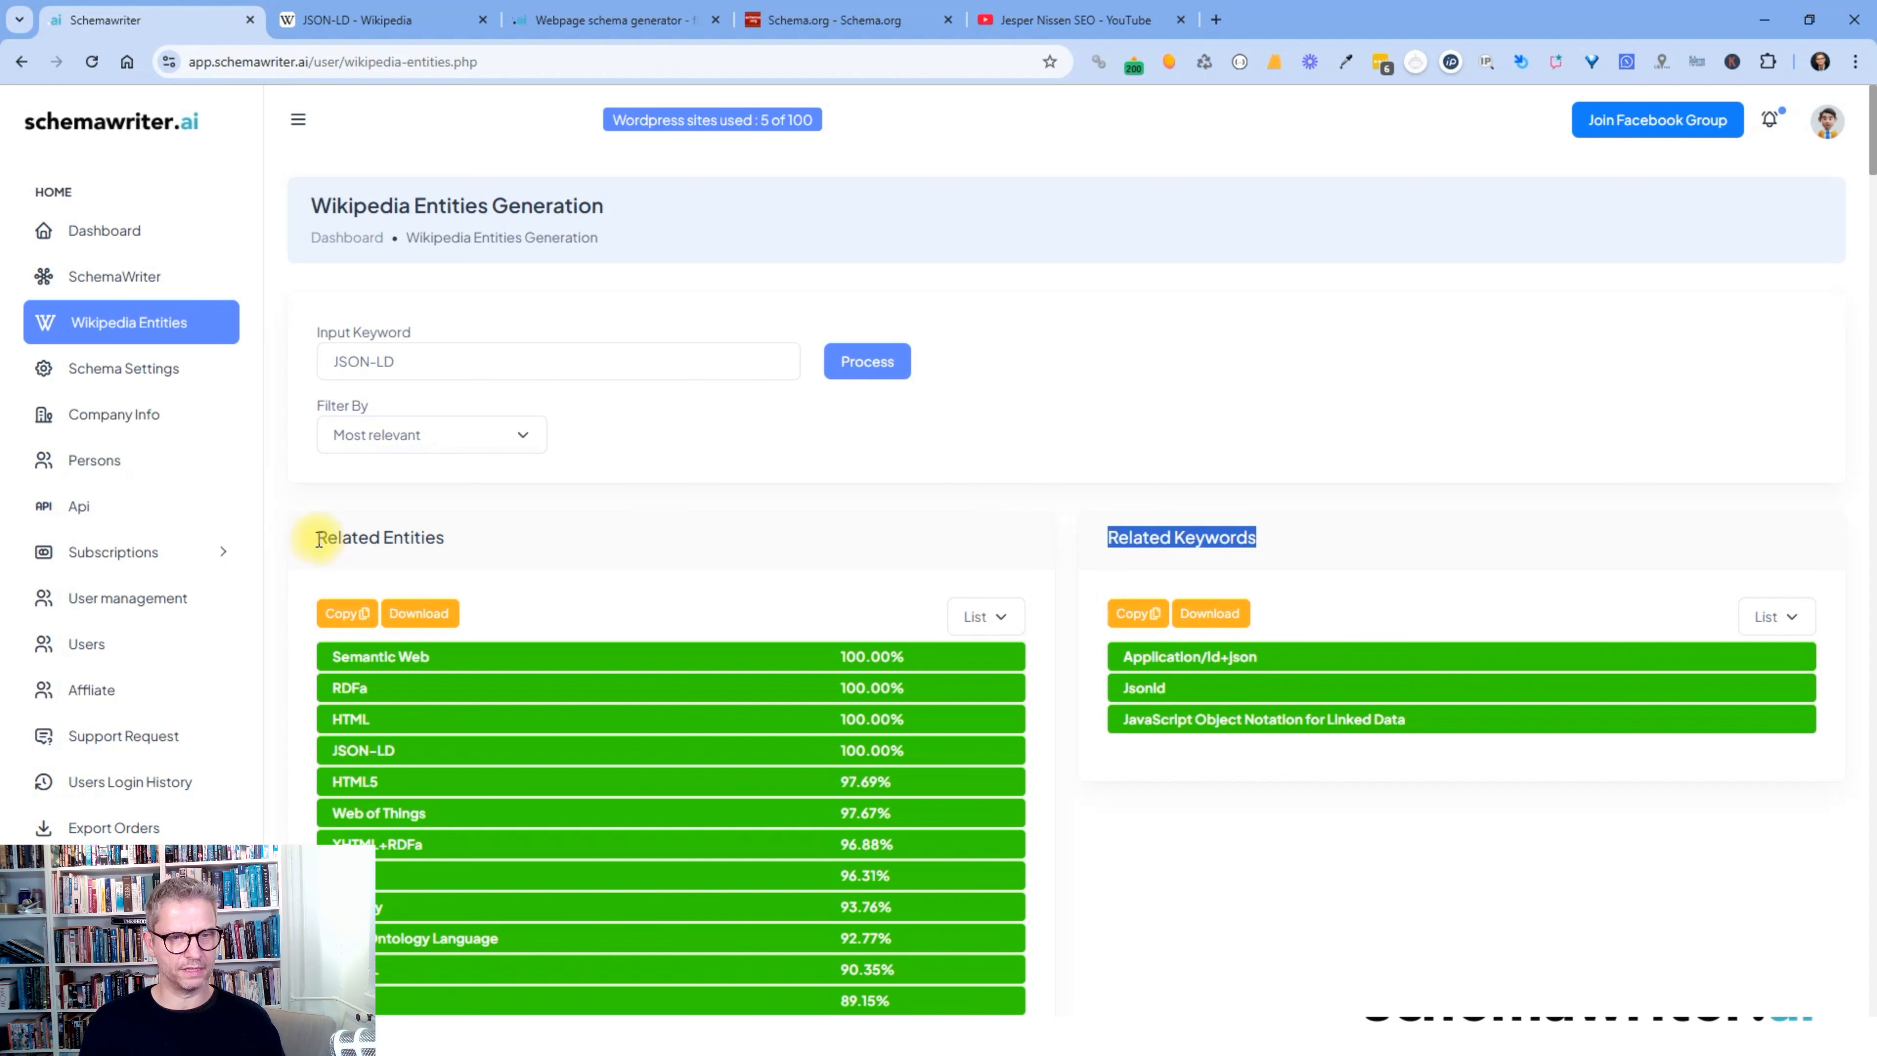
pyautogui.scroll(-4, 637, 545)
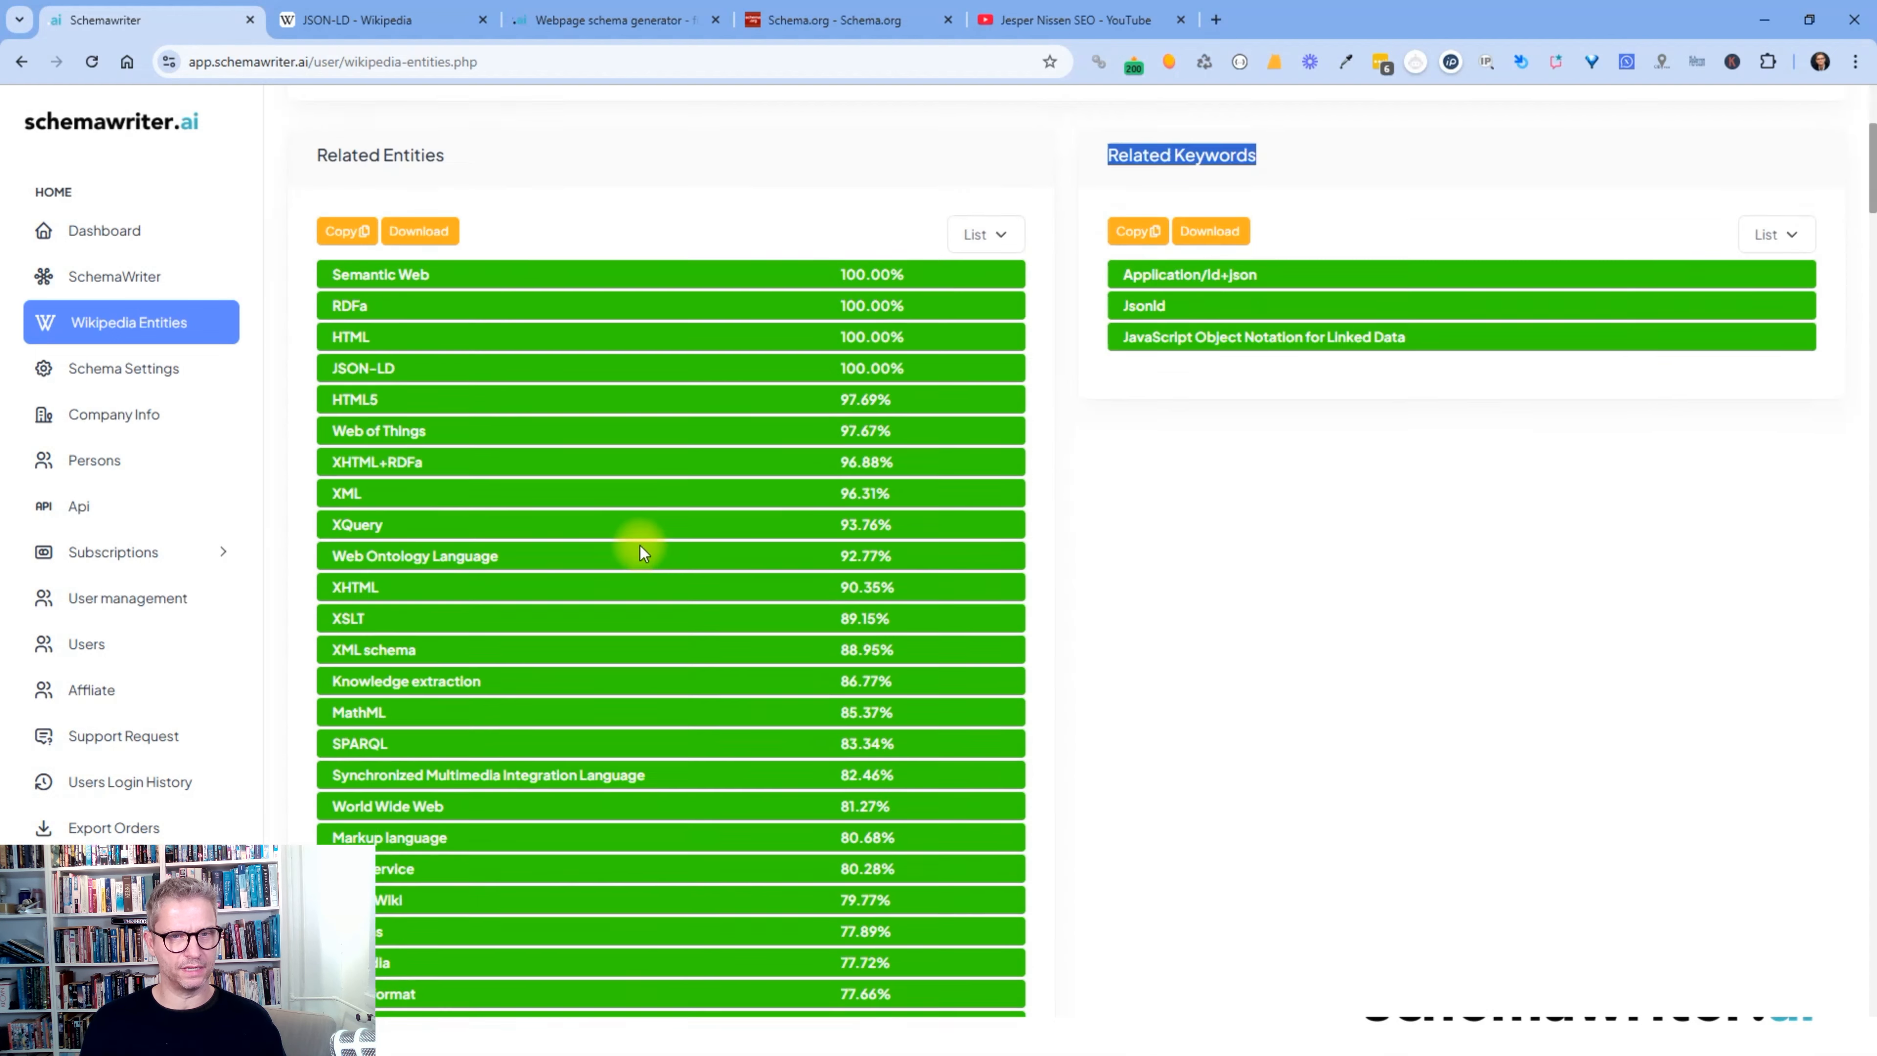
pyautogui.scroll(1, 637, 545)
pyautogui.moveTo(328, 361); pyautogui.dragTo(620, 577)
pyautogui.click(1212, 618)
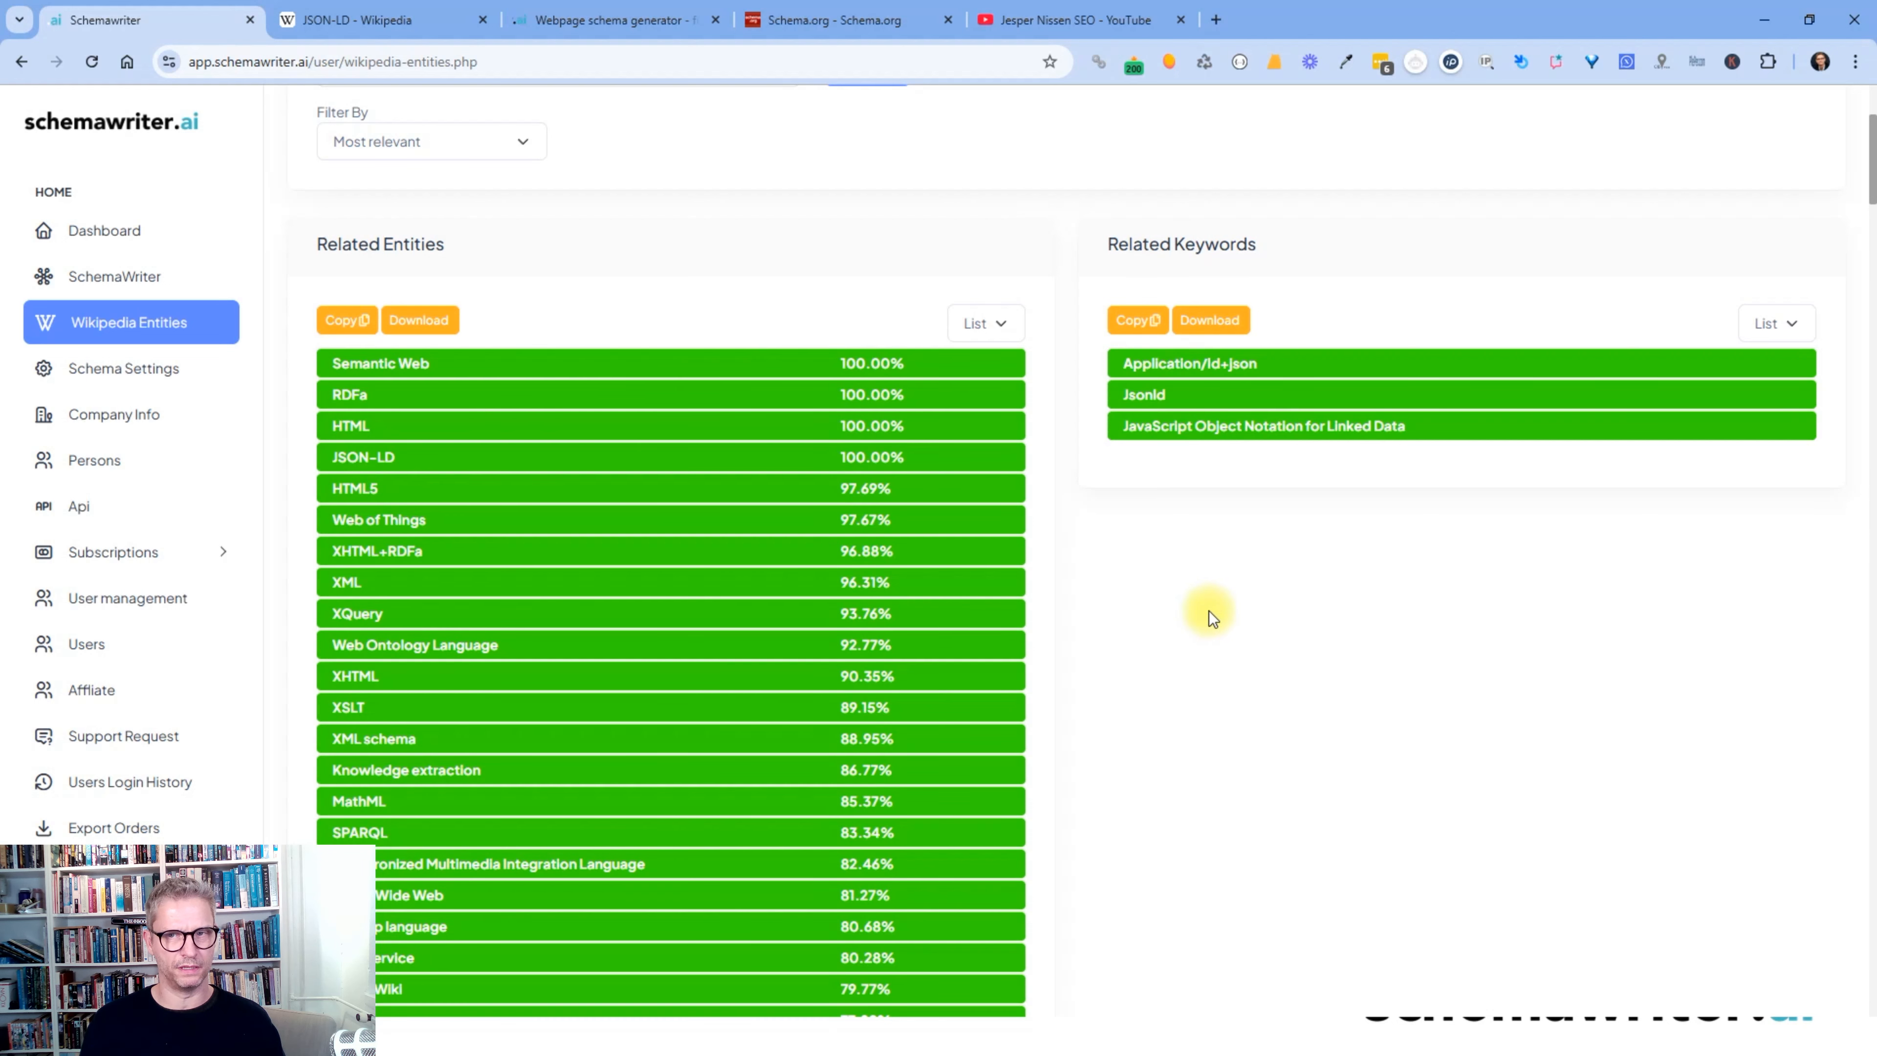
pyautogui.moveTo(1117, 364); pyautogui.dragTo(1401, 425)
pyautogui.click(1763, 357)
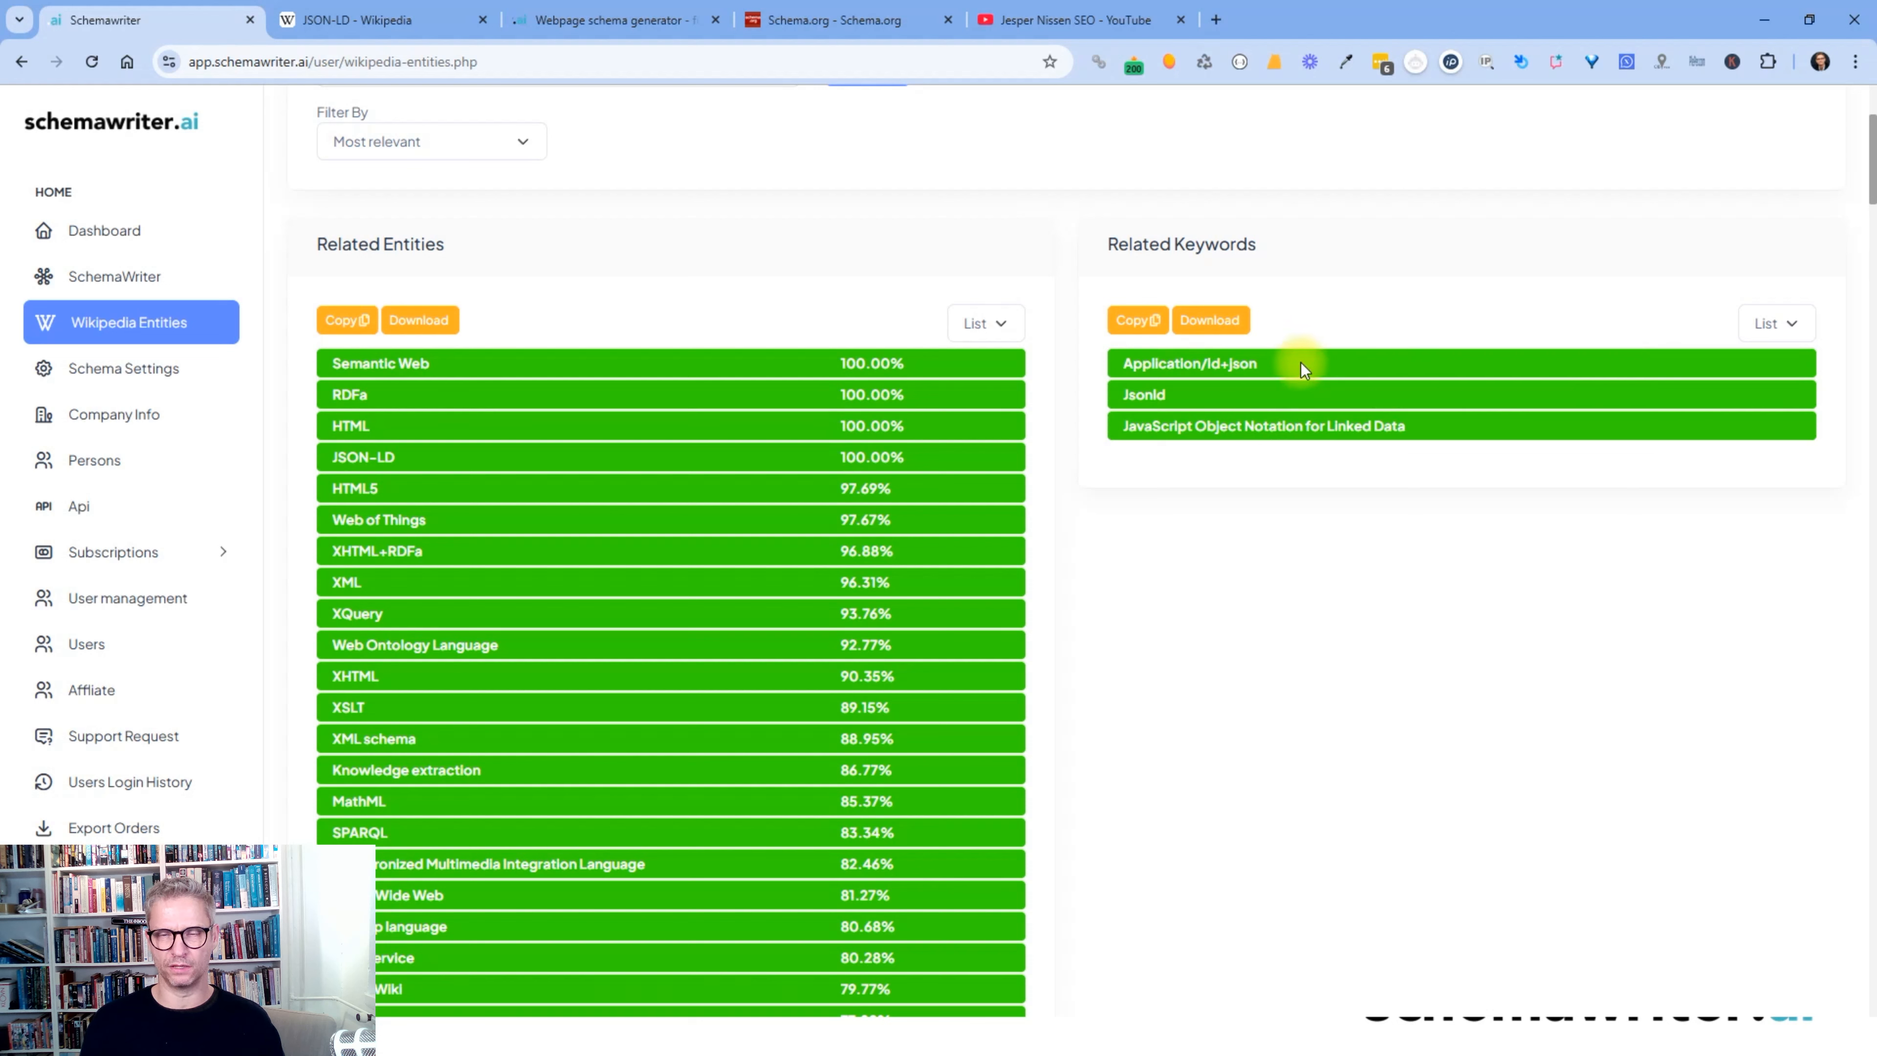
pyautogui.moveTo(1300, 362); pyautogui.dragTo(1132, 375)
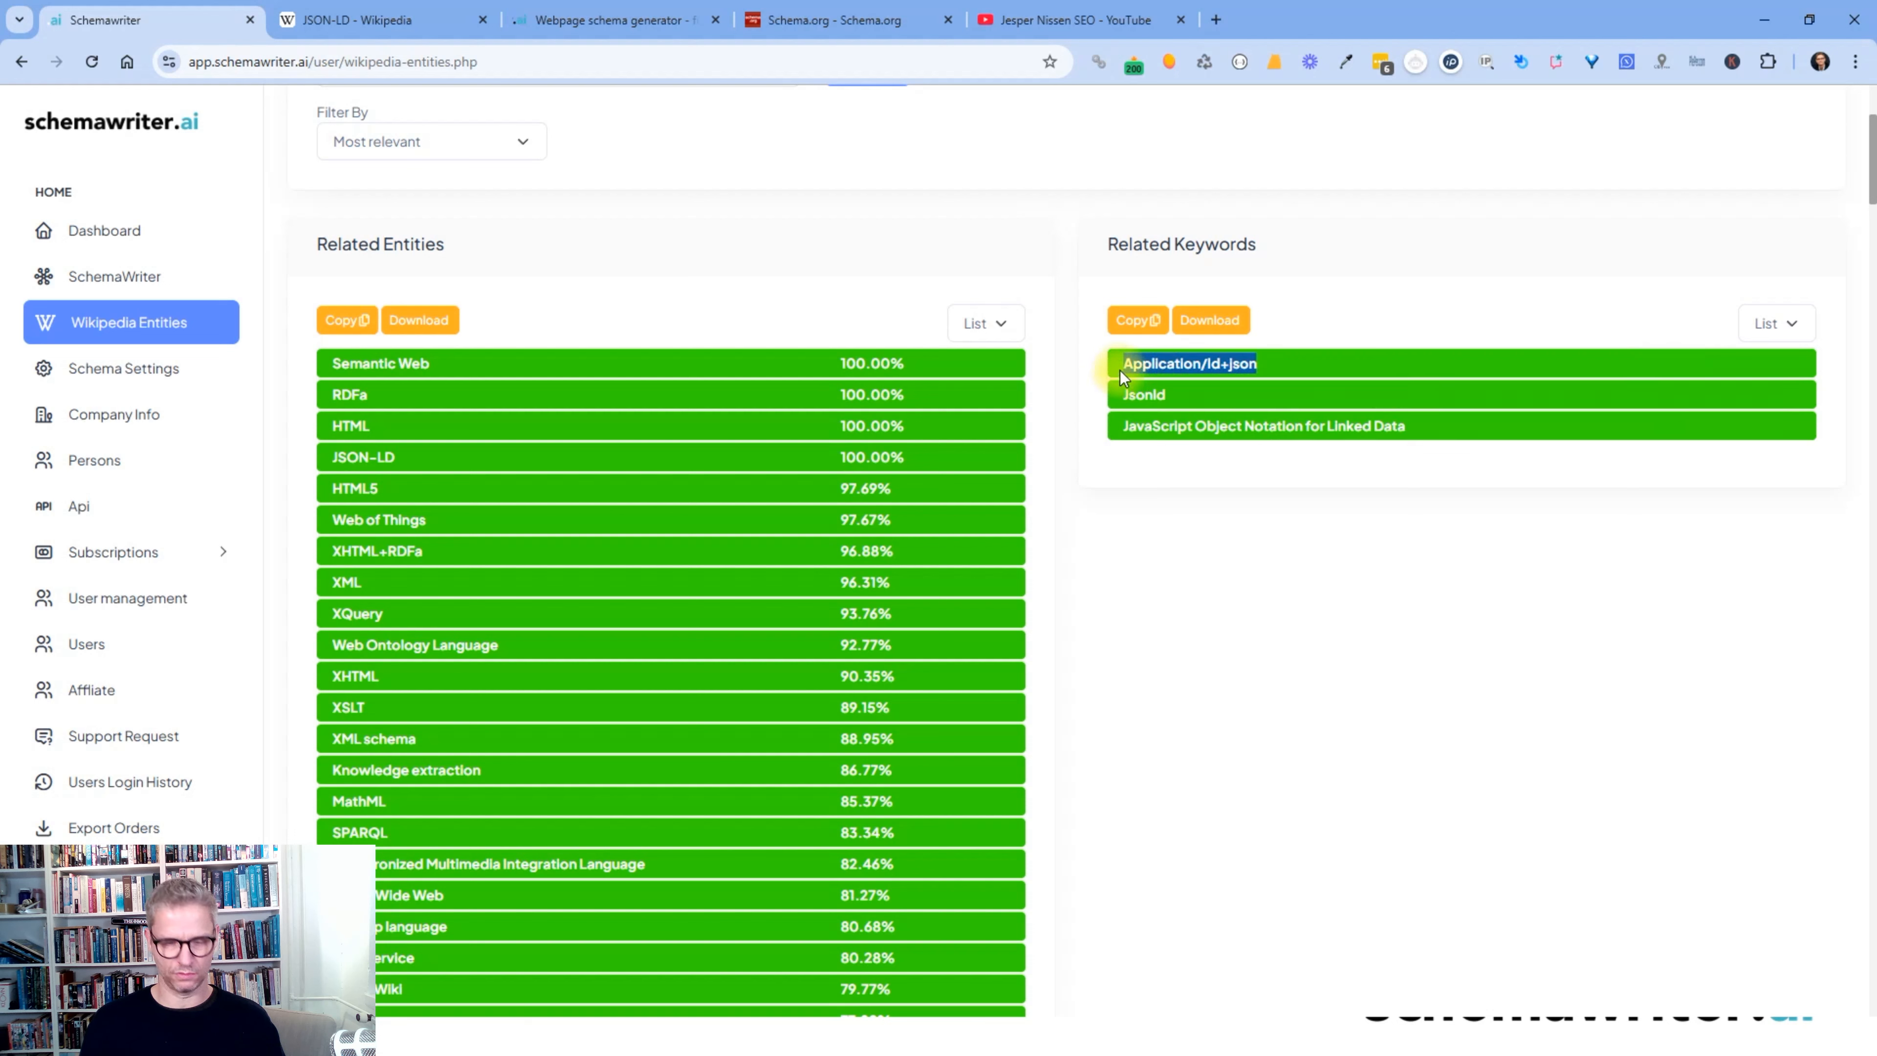
# - Search Wikipedia for the copied 'Application/ld+json', then return to schemawriter.ai
pyautogui.click(1137, 319)
pyautogui.click(369, 22)
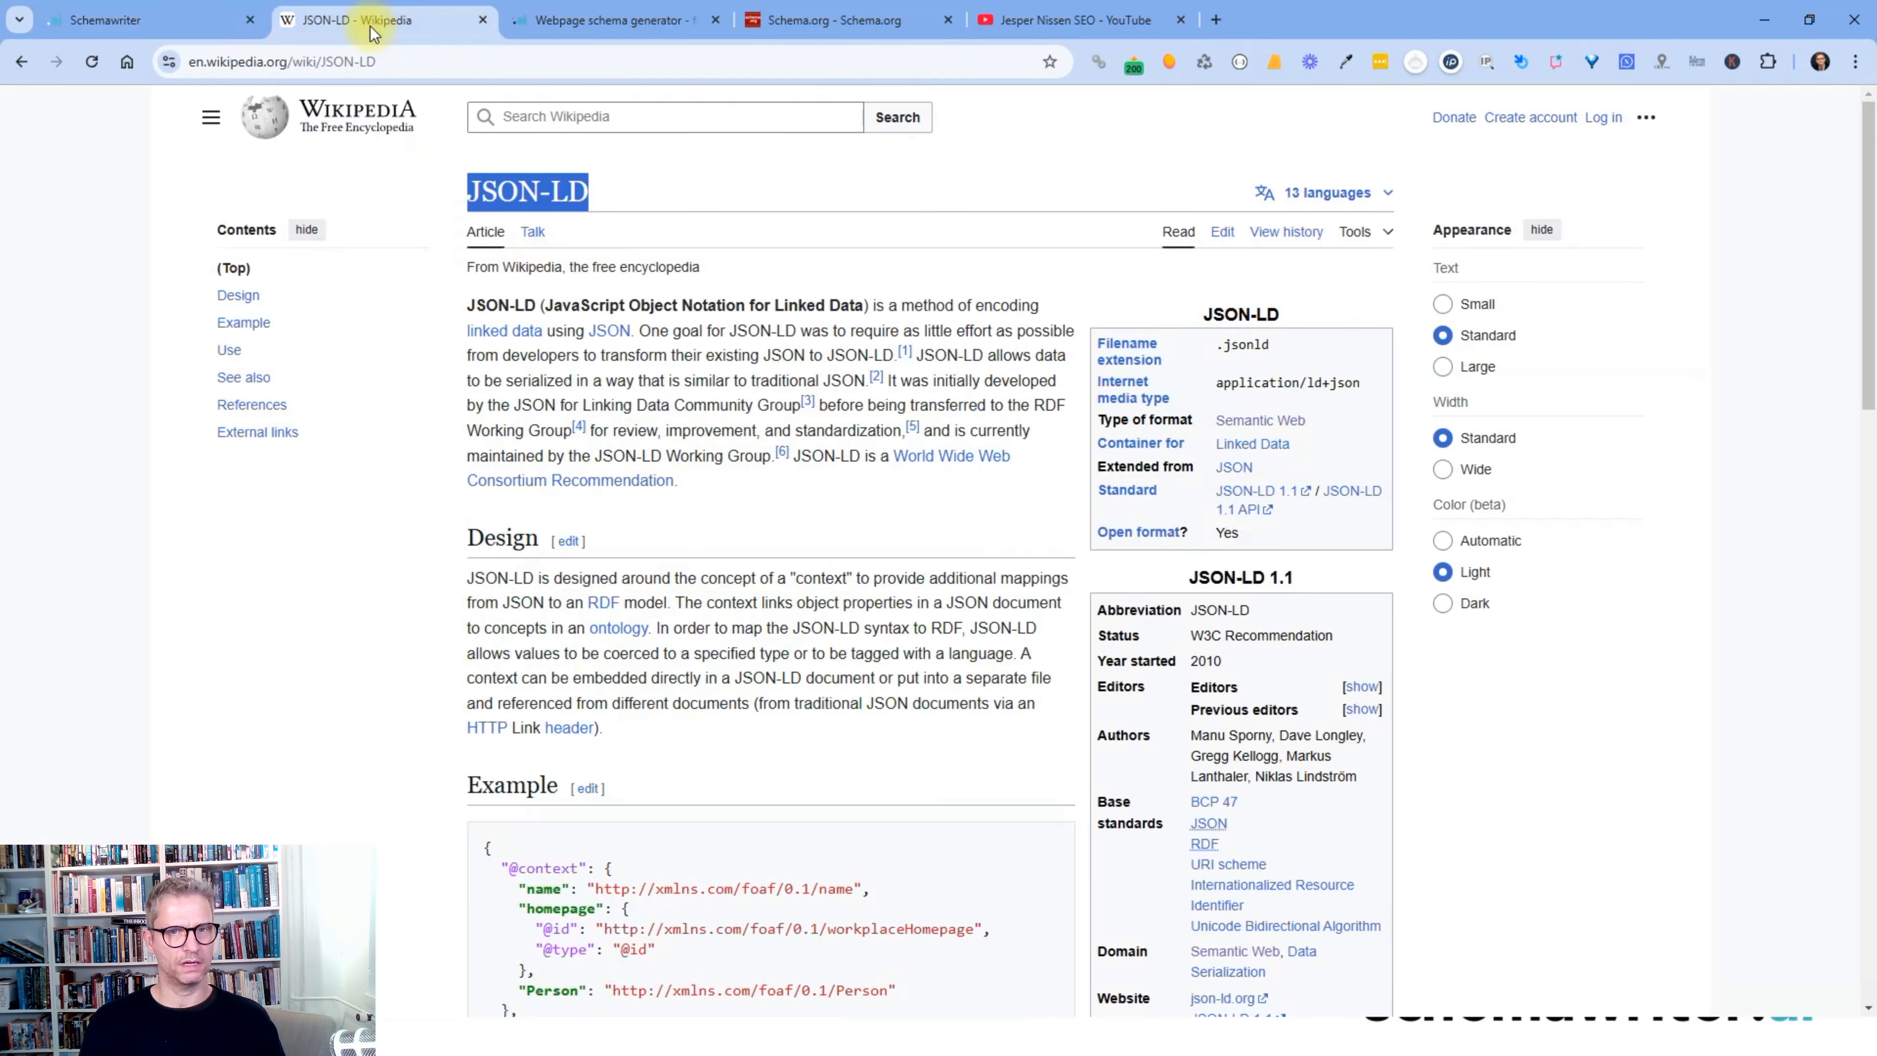
pyautogui.click(615, 118)
pyautogui.hotkey('ctrl', 'v')
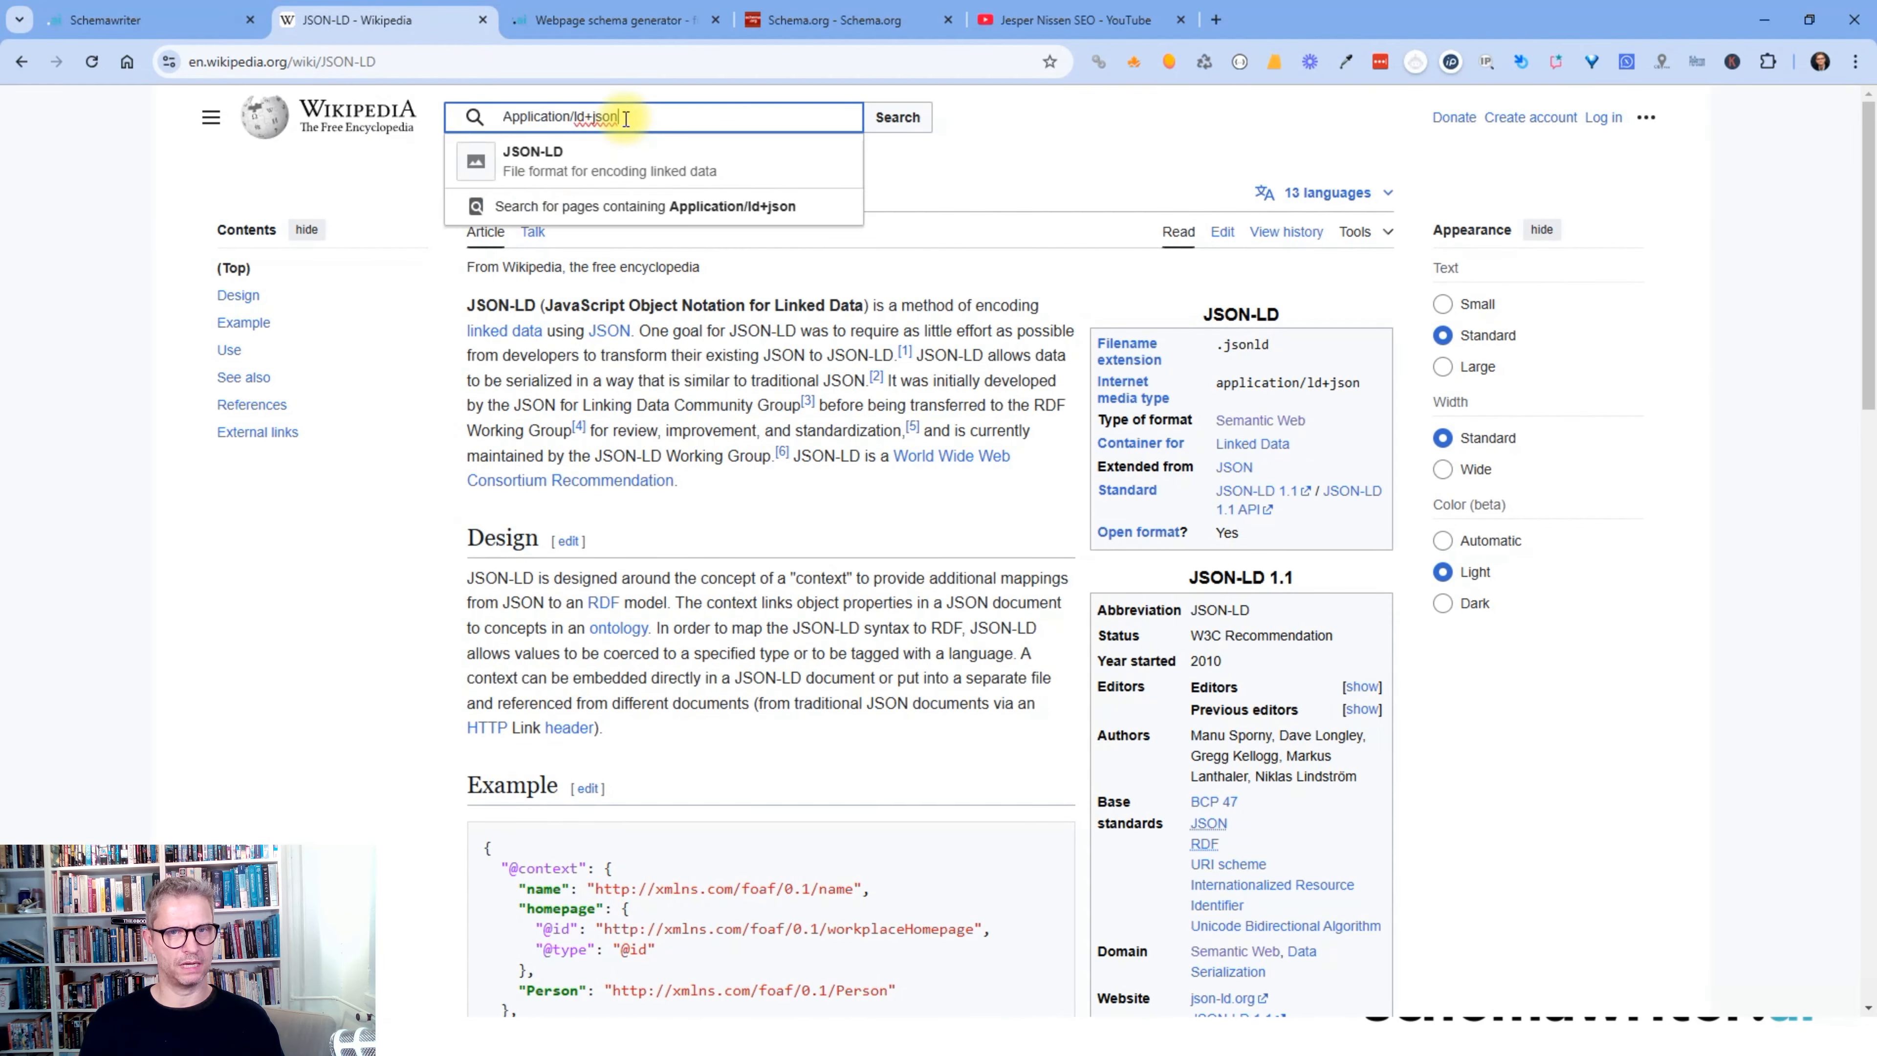
pyautogui.click(891, 118)
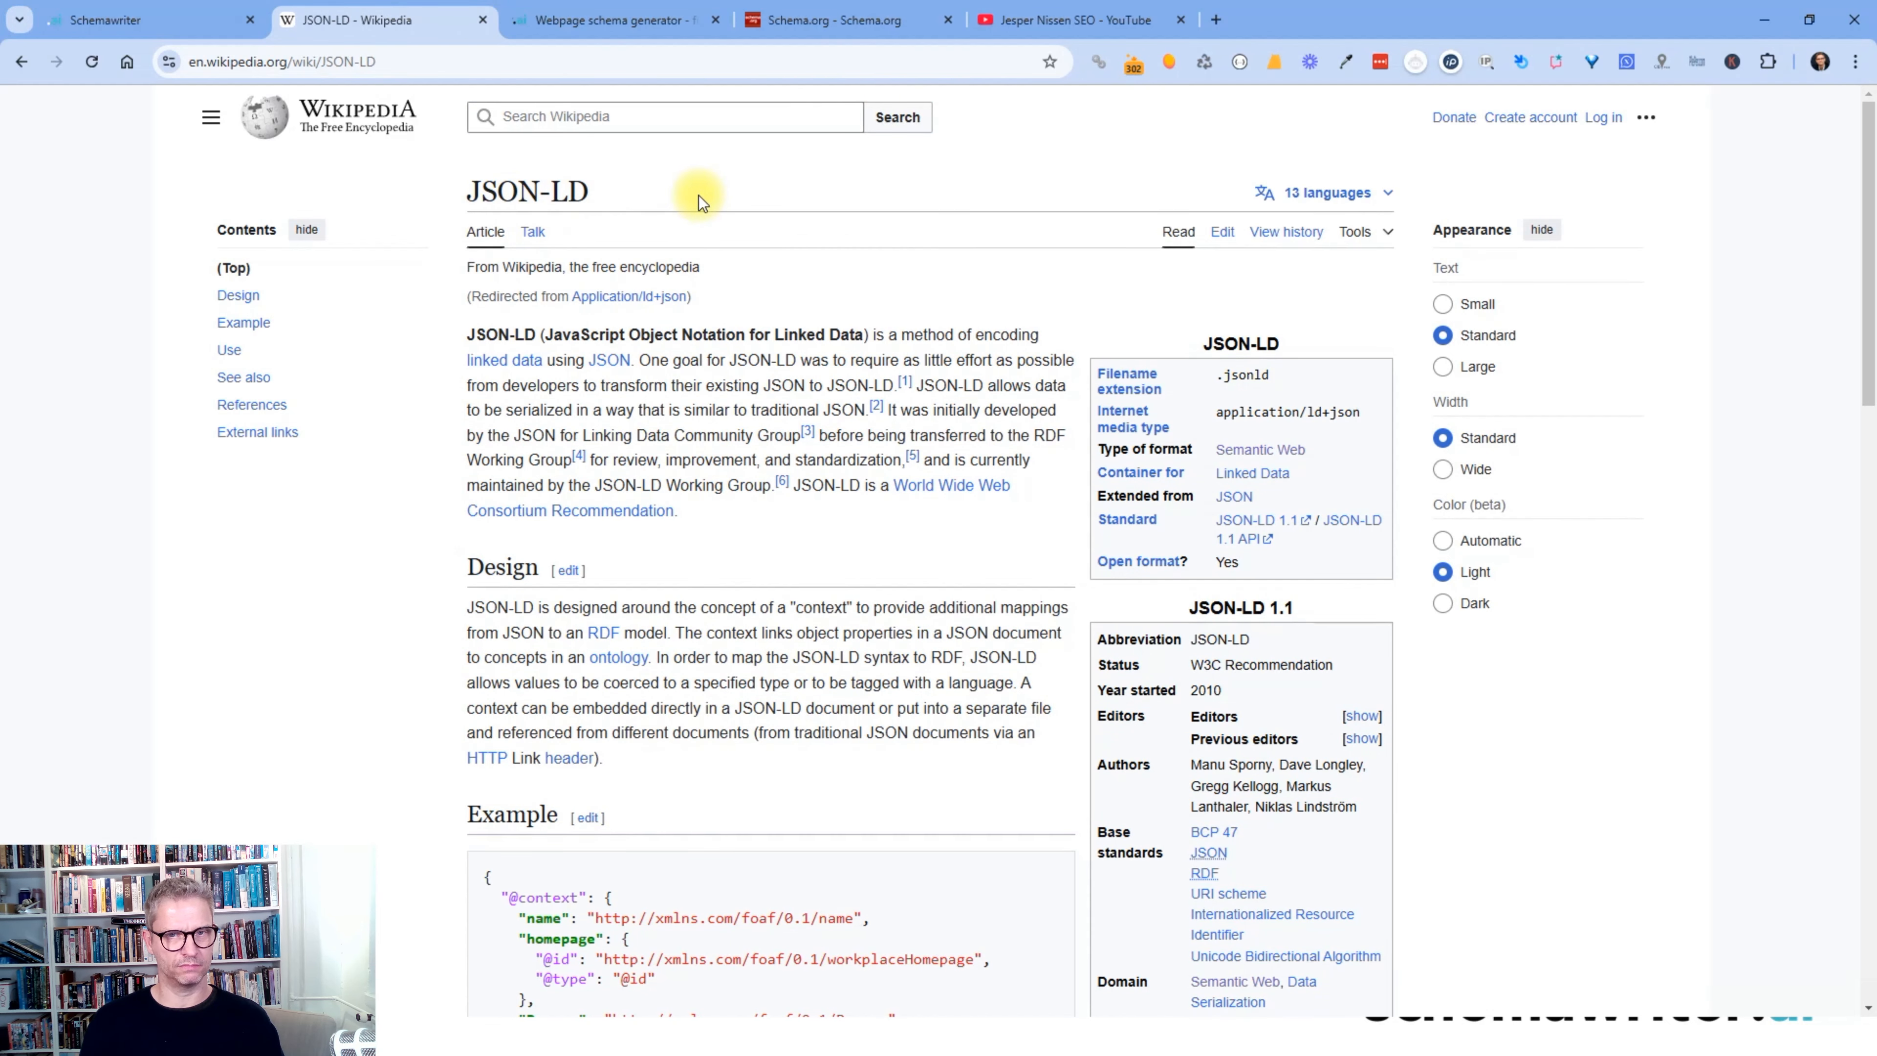
pyautogui.click(71, 20)
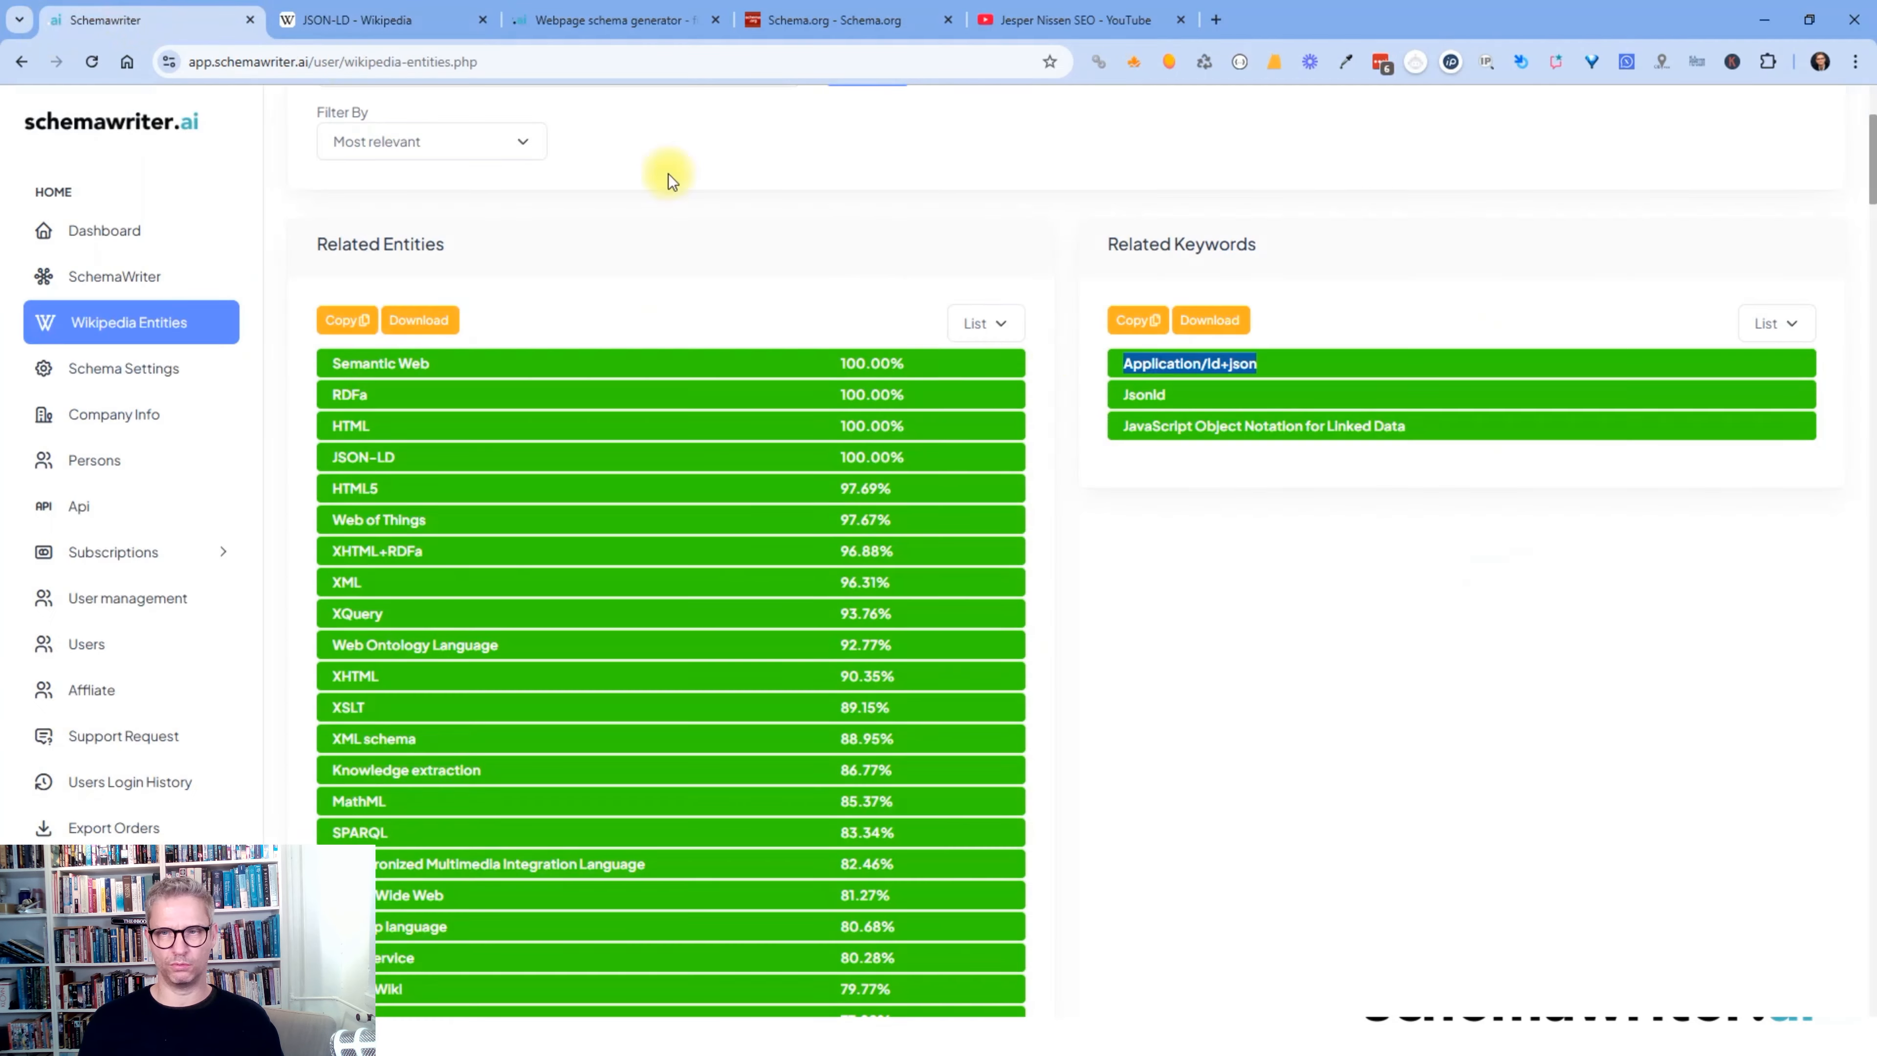
# - Copy the keyword 'JavaScript Object Notation for Linked Data' and focus Wikipedia's search box
pyautogui.click(1238, 548)
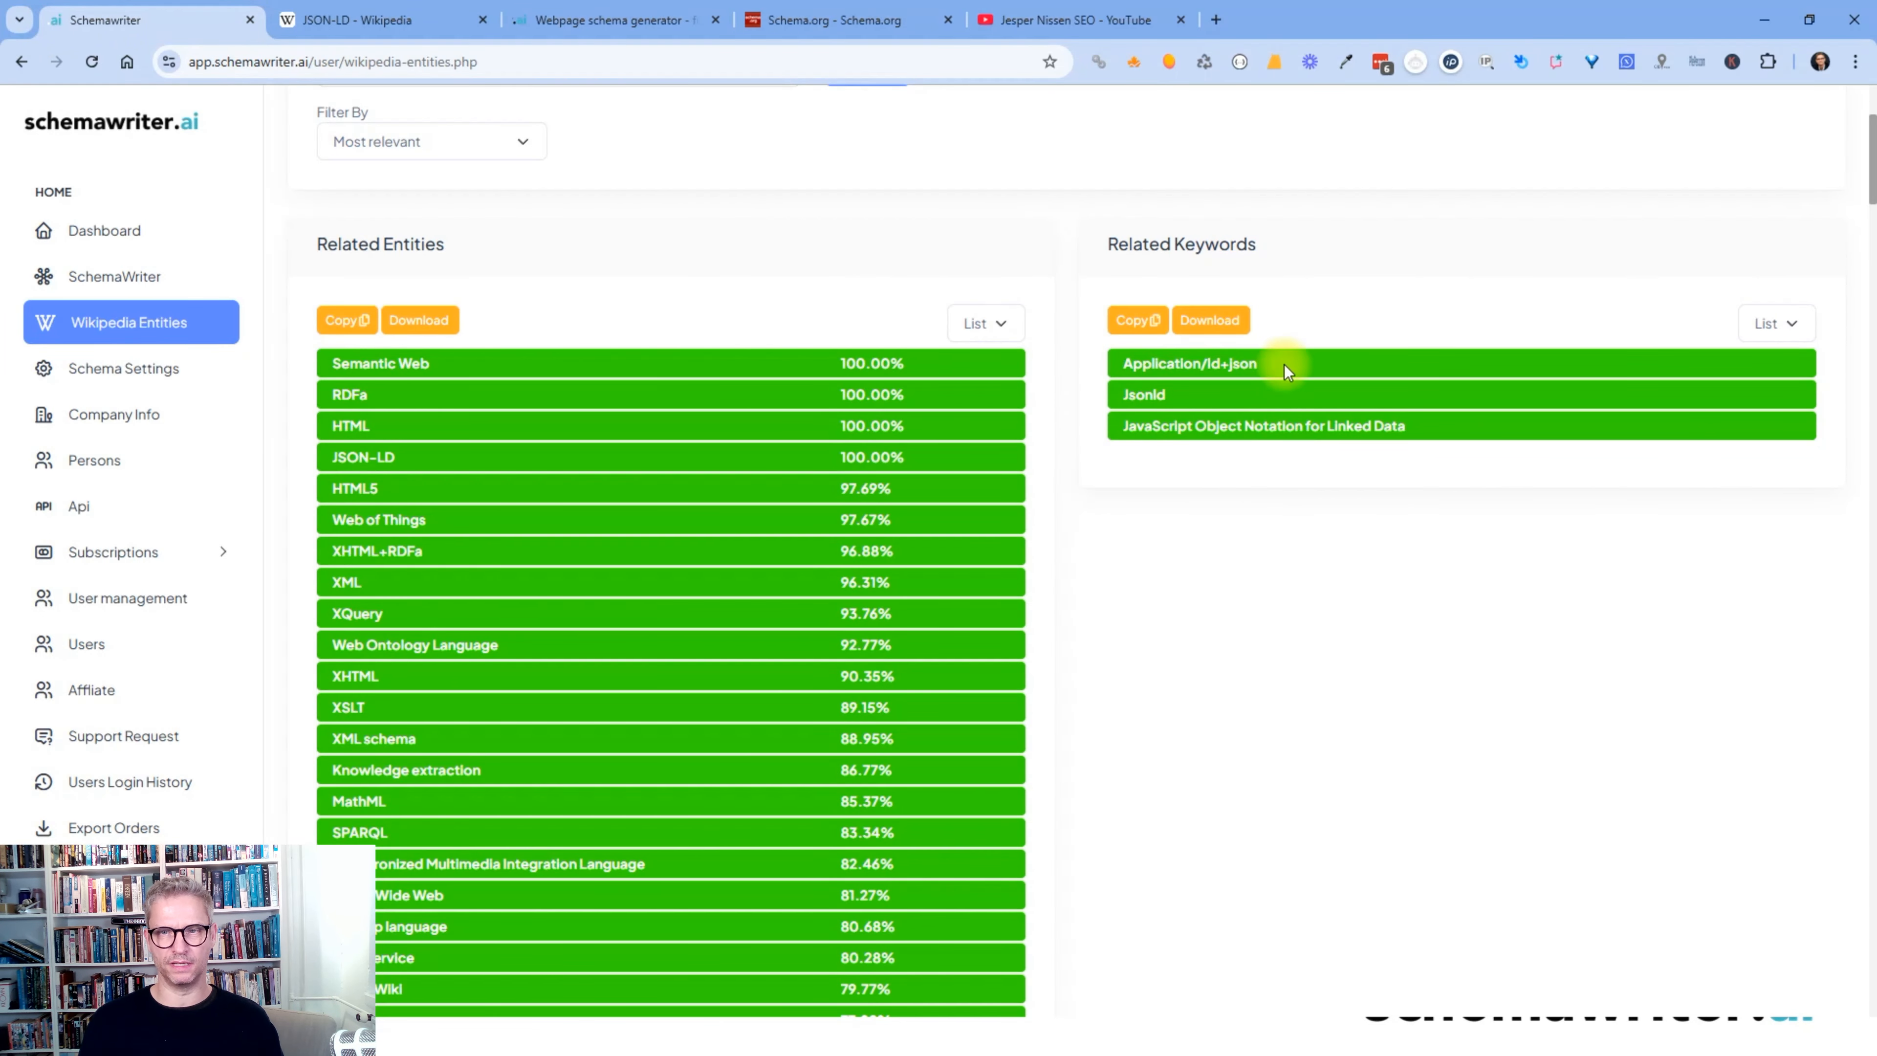
pyautogui.moveTo(1284, 365); pyautogui.dragTo(1133, 374)
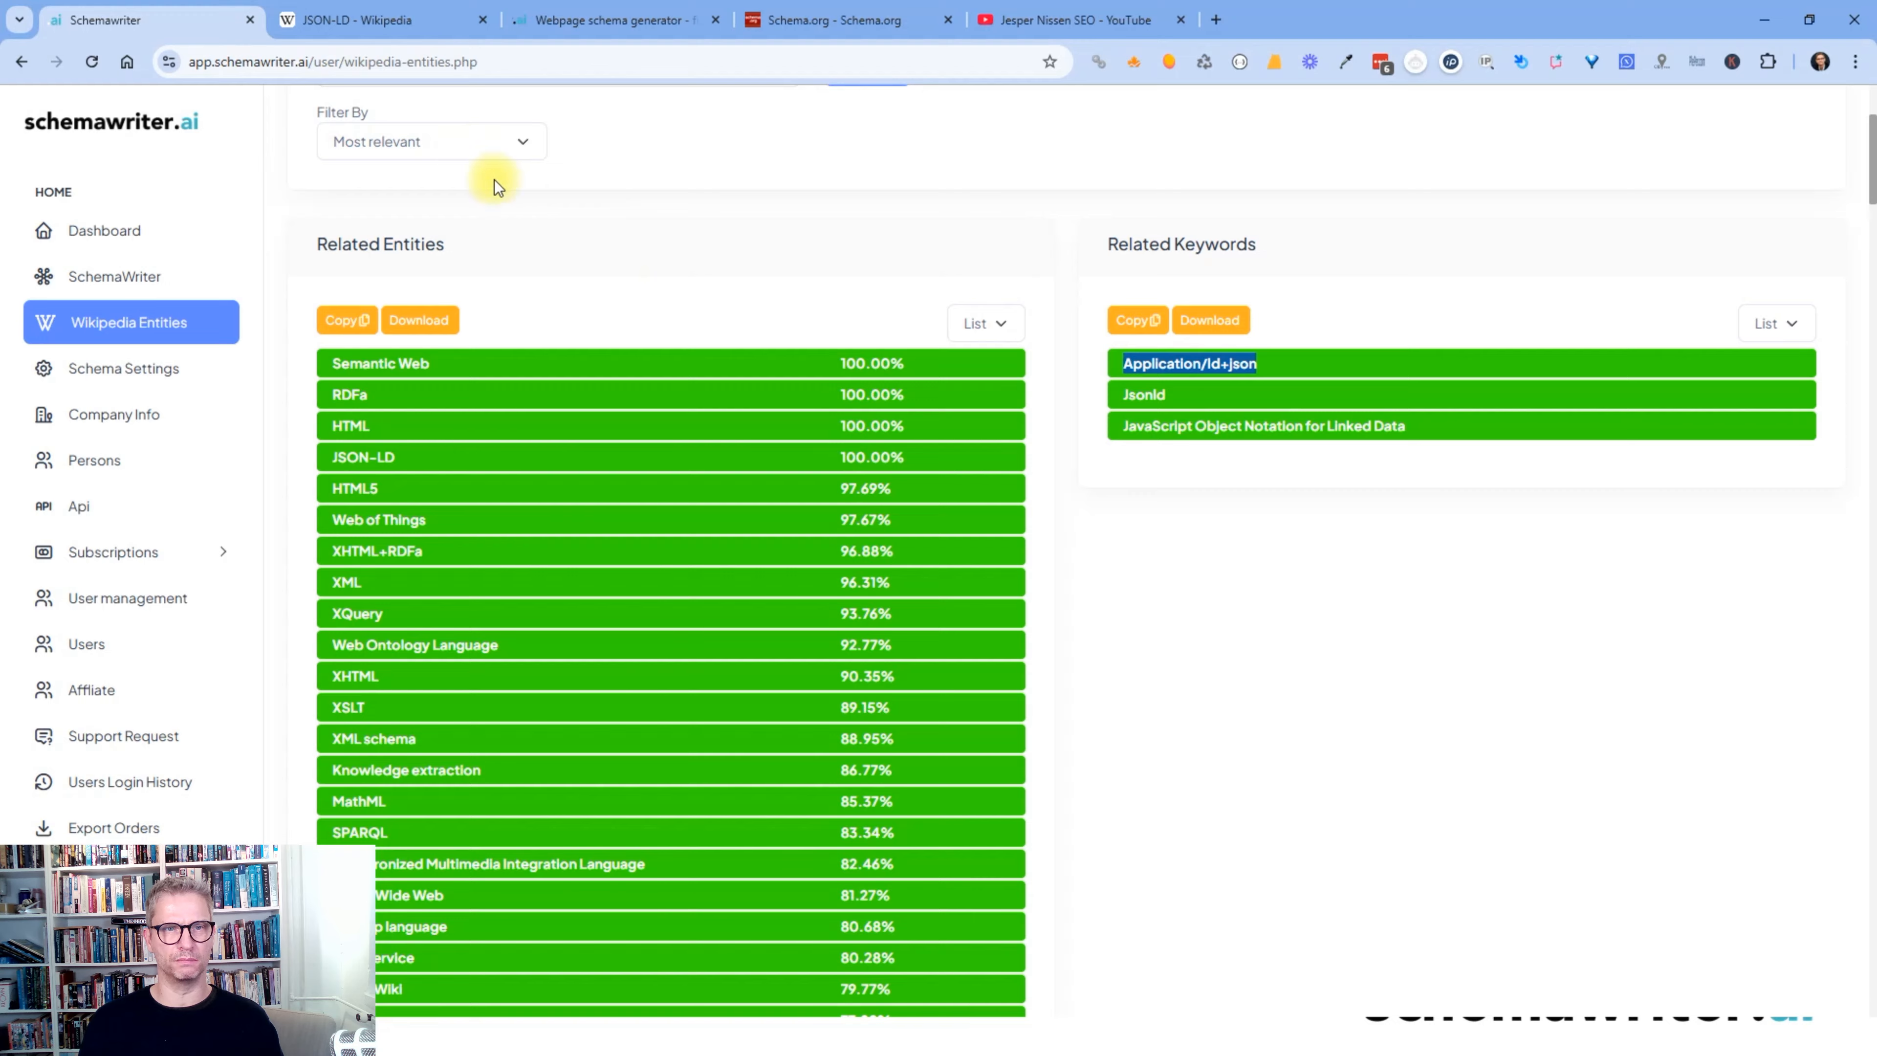
pyautogui.scroll(4, 494, 179)
pyautogui.click(419, 362)
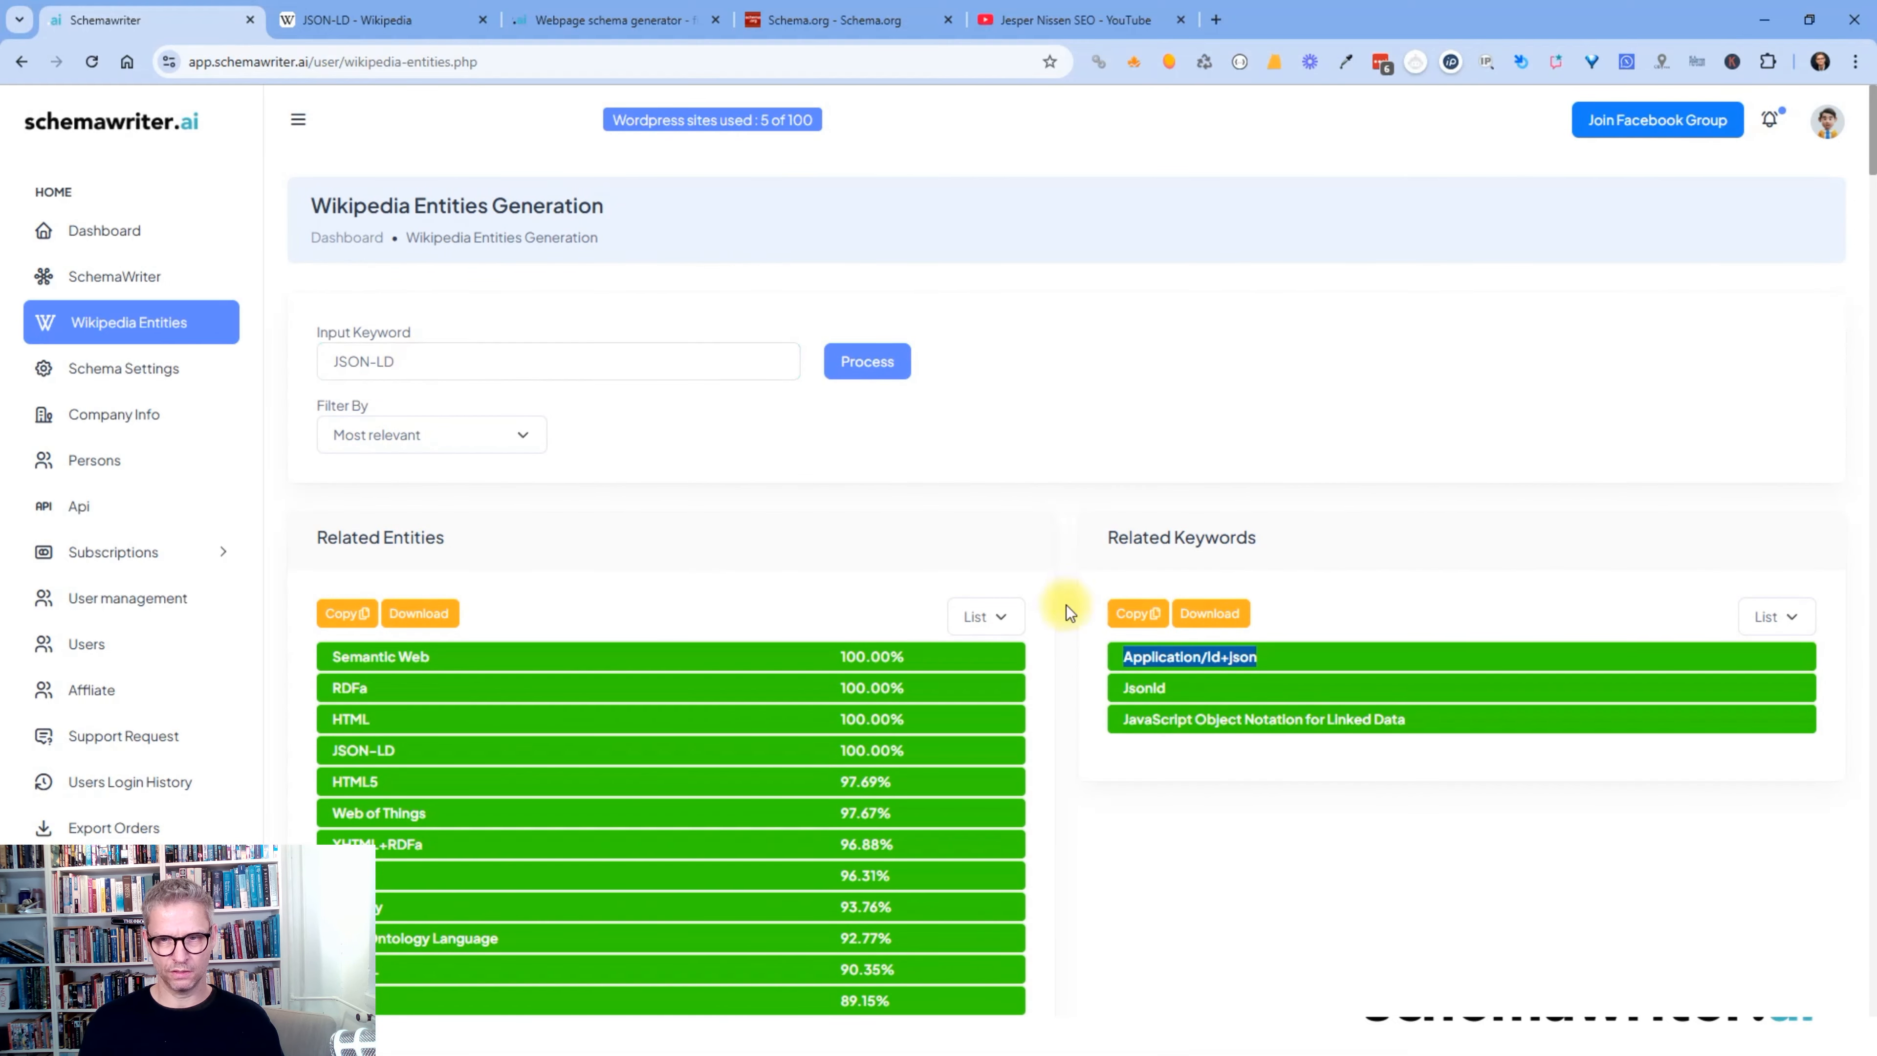
pyautogui.moveTo(1419, 725); pyautogui.dragTo(1119, 725)
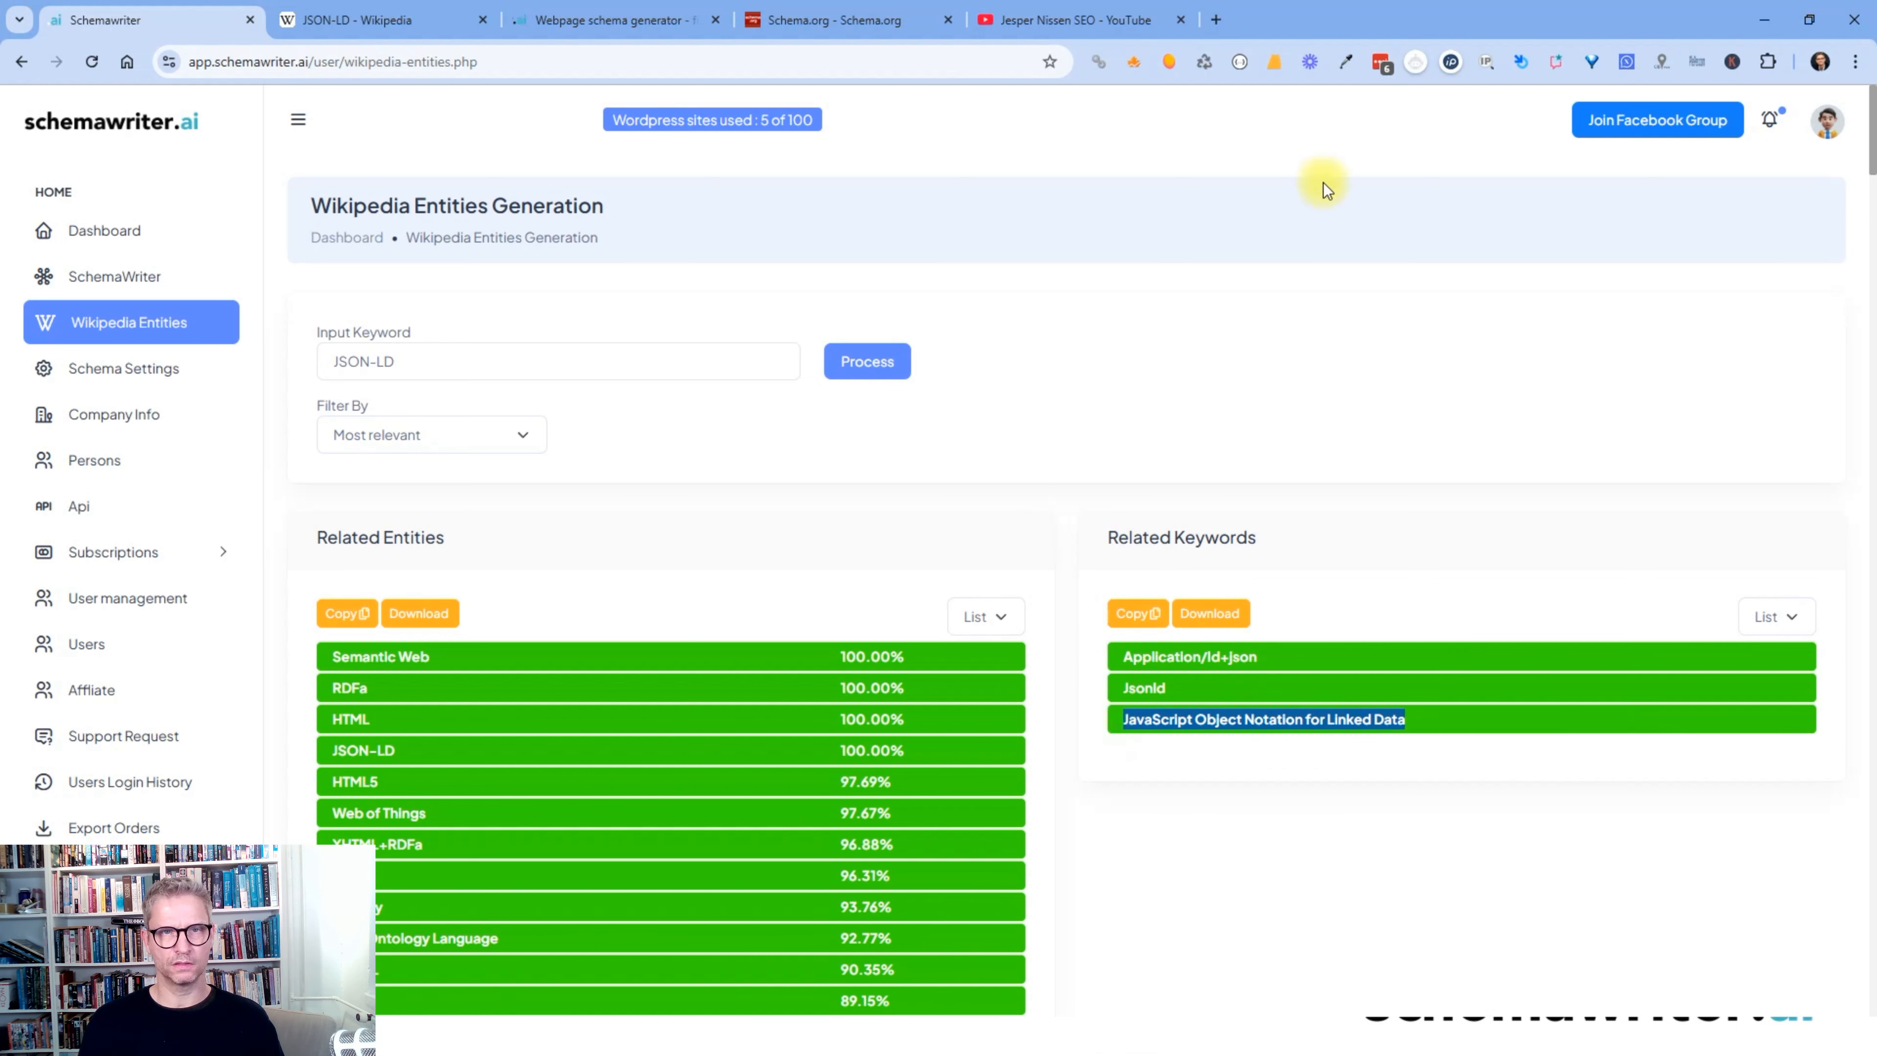
pyautogui.click(432, 26)
pyautogui.click(579, 114)
# - Search Wikipedia for 'JavaScript Object Notation for Linked Data', then return to schemawriter.ai
pyautogui.hotkey('ctrl', 'v')
pyautogui.click(886, 122)
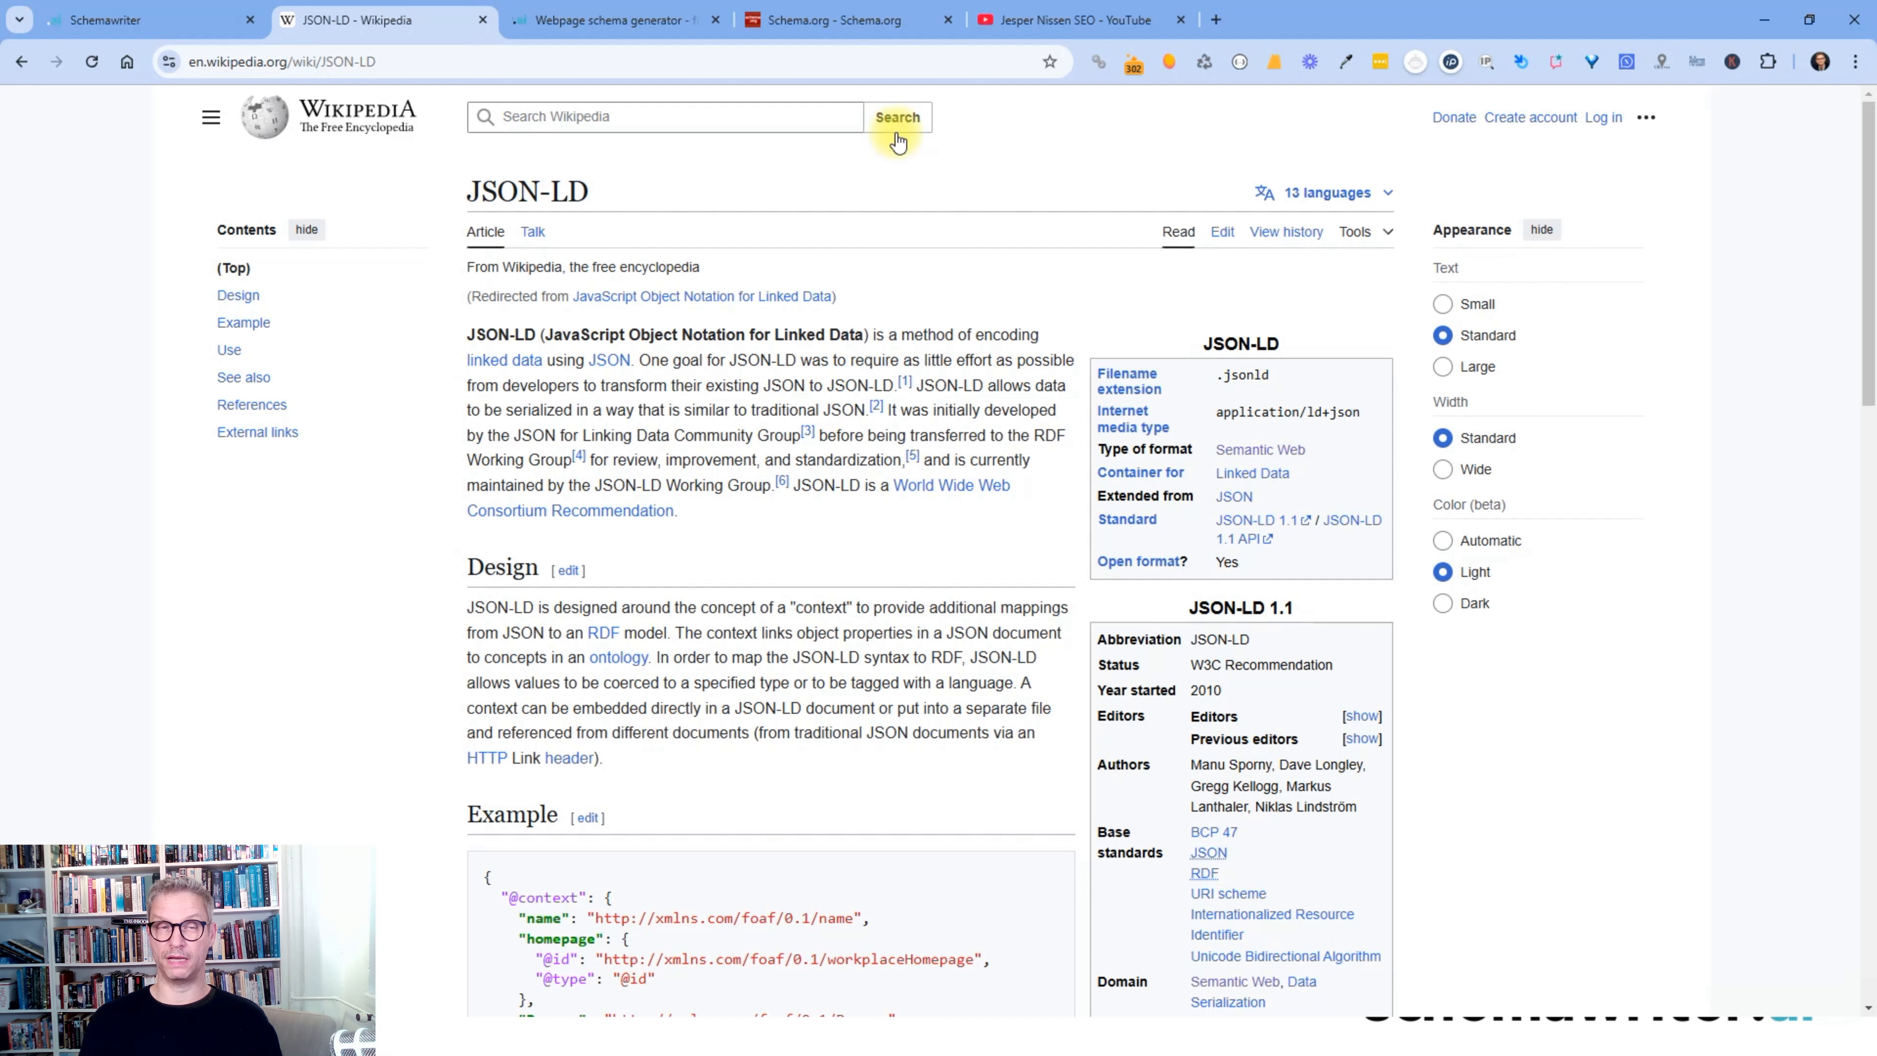
pyautogui.click(130, 22)
pyautogui.click(1454, 343)
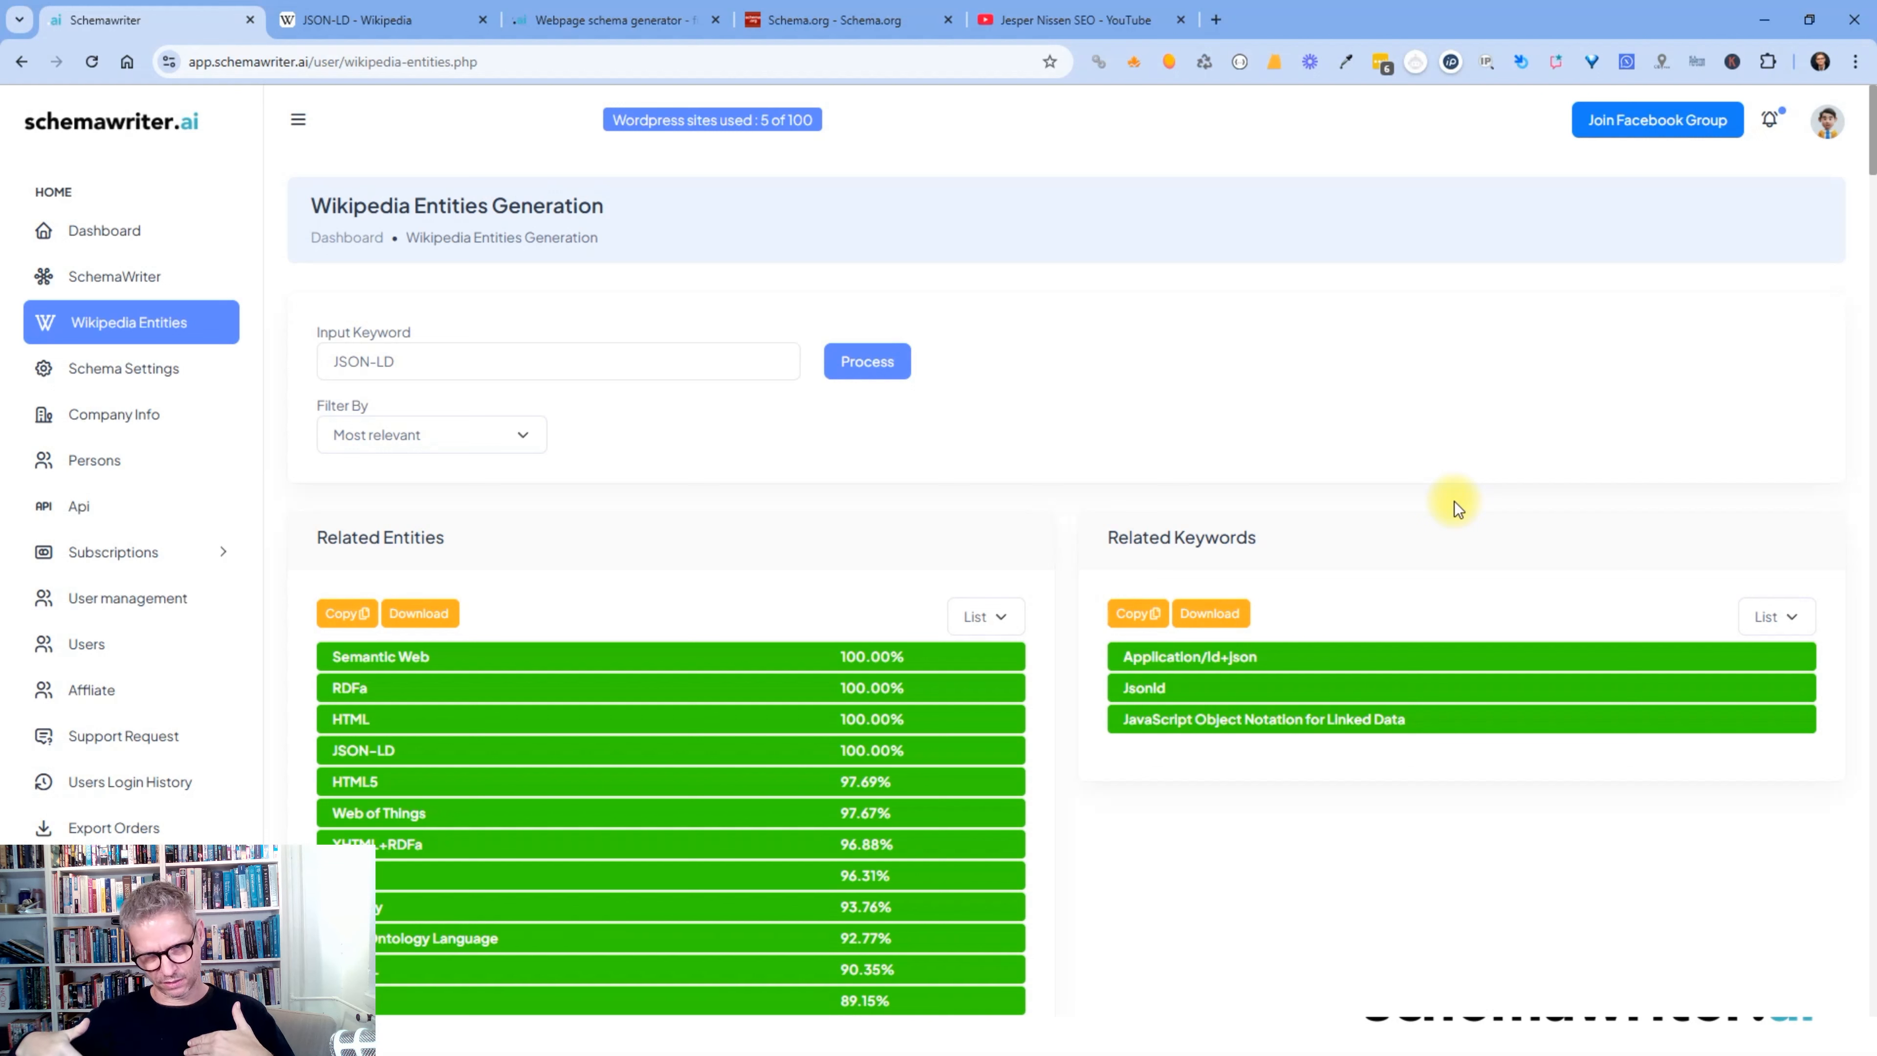
pyautogui.click(393, 363)
pyautogui.click(983, 188)
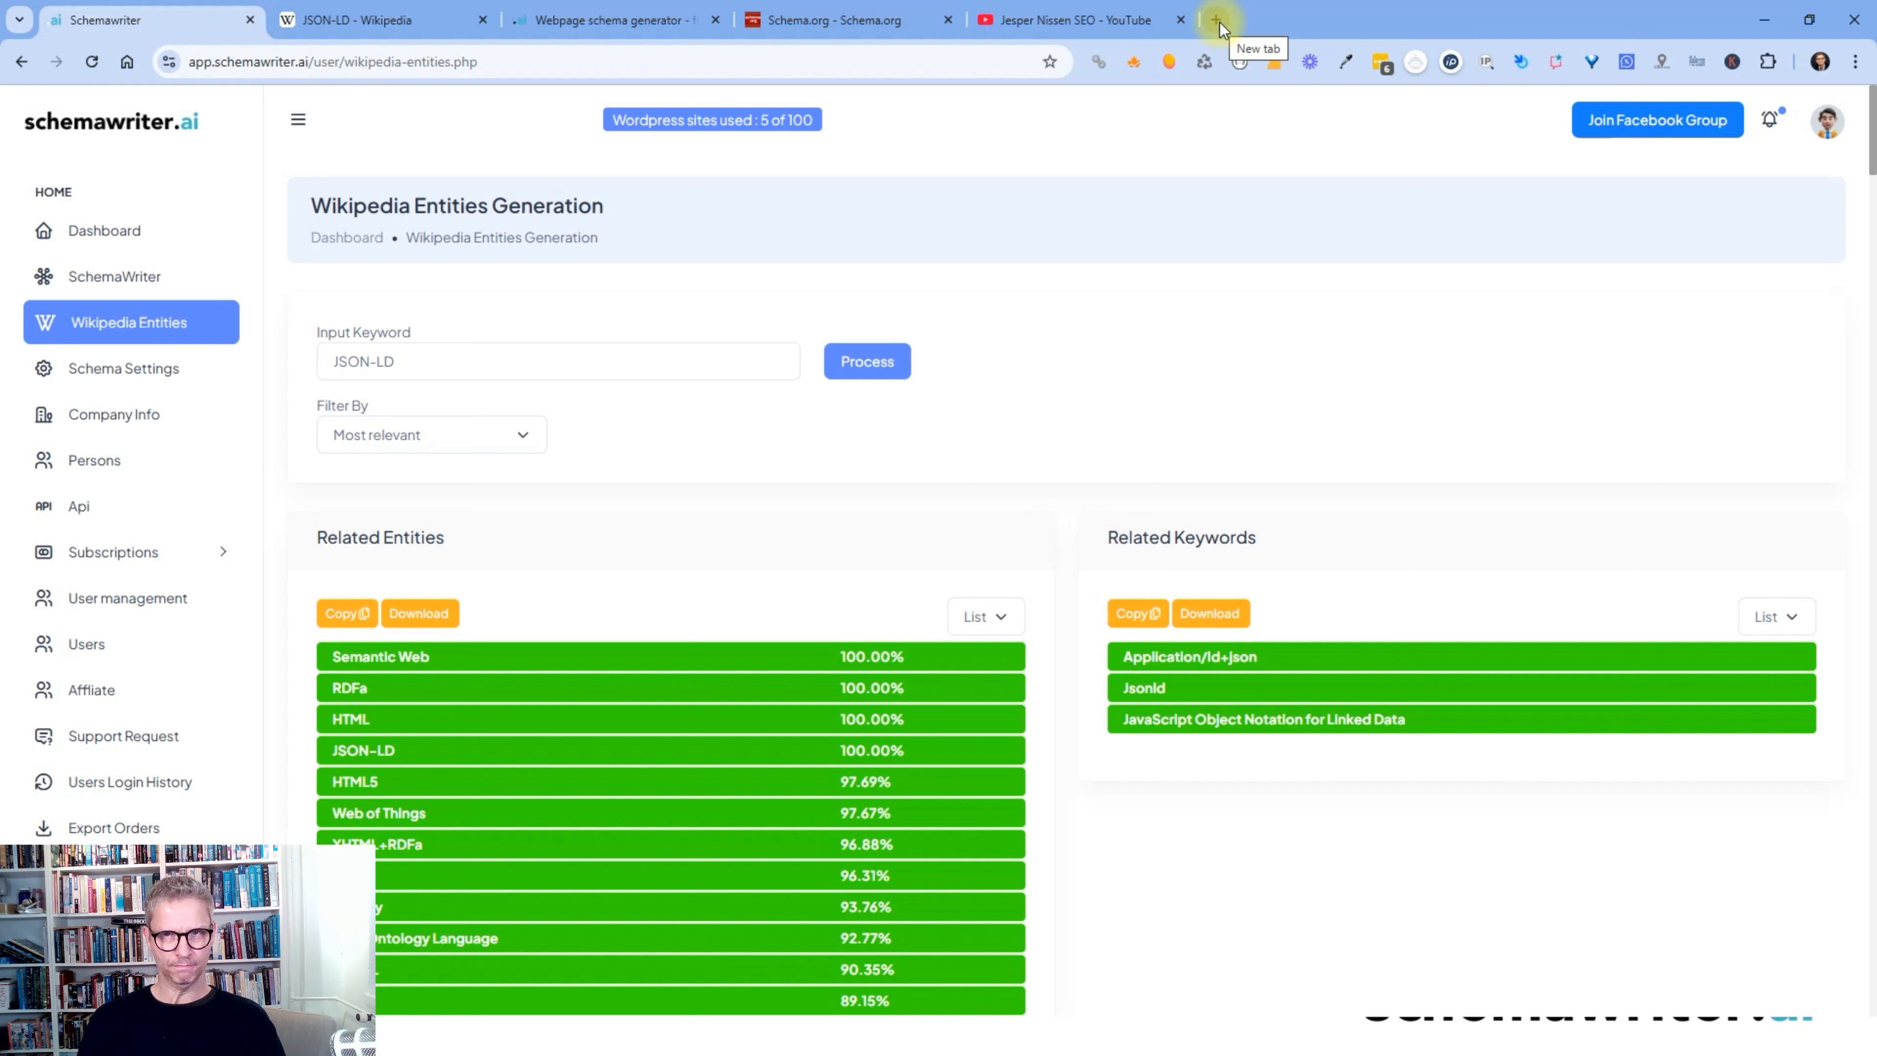
# - Replace the keyword with 'pest control' and generate its Wikipedia entities and related keywords
pyautogui.click(408, 358)
pyautogui.hotkey('ctrl', 'a')
pyautogui.press('BackSpace')
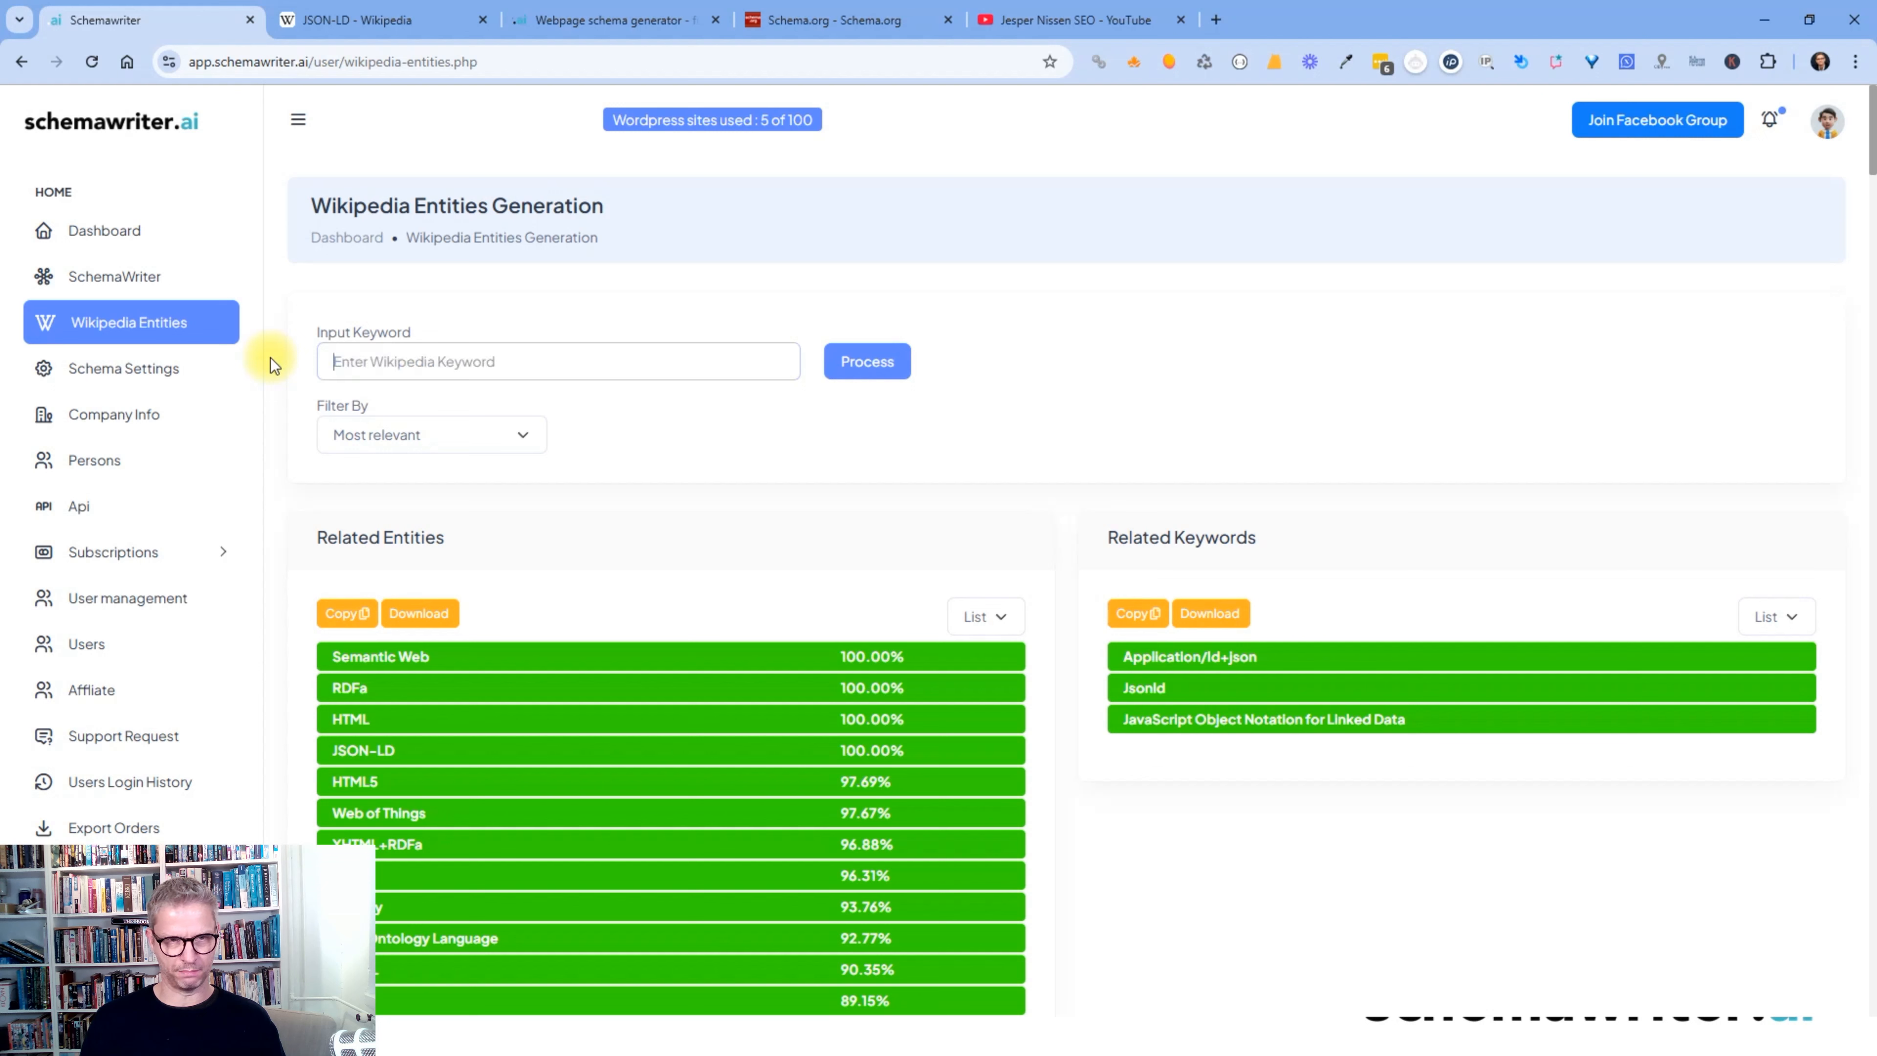
pyautogui.write('pest control')
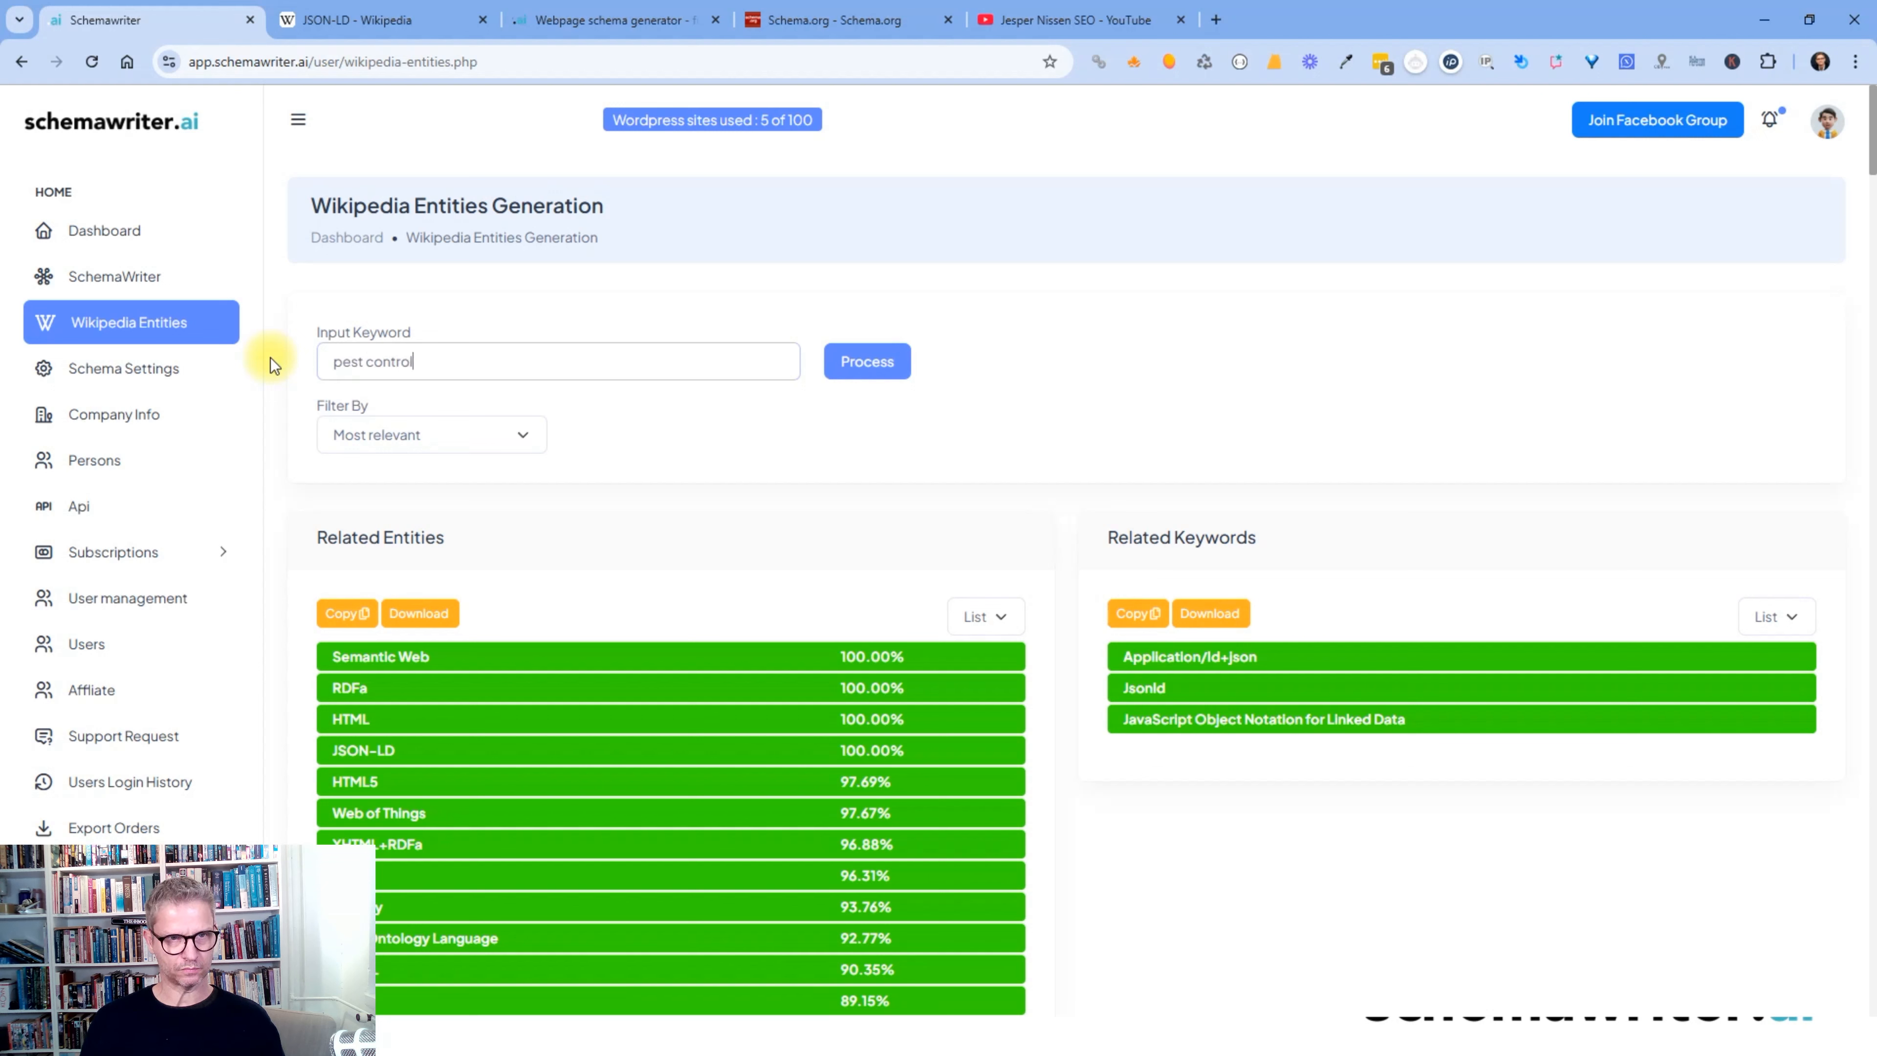
pyautogui.click(878, 363)
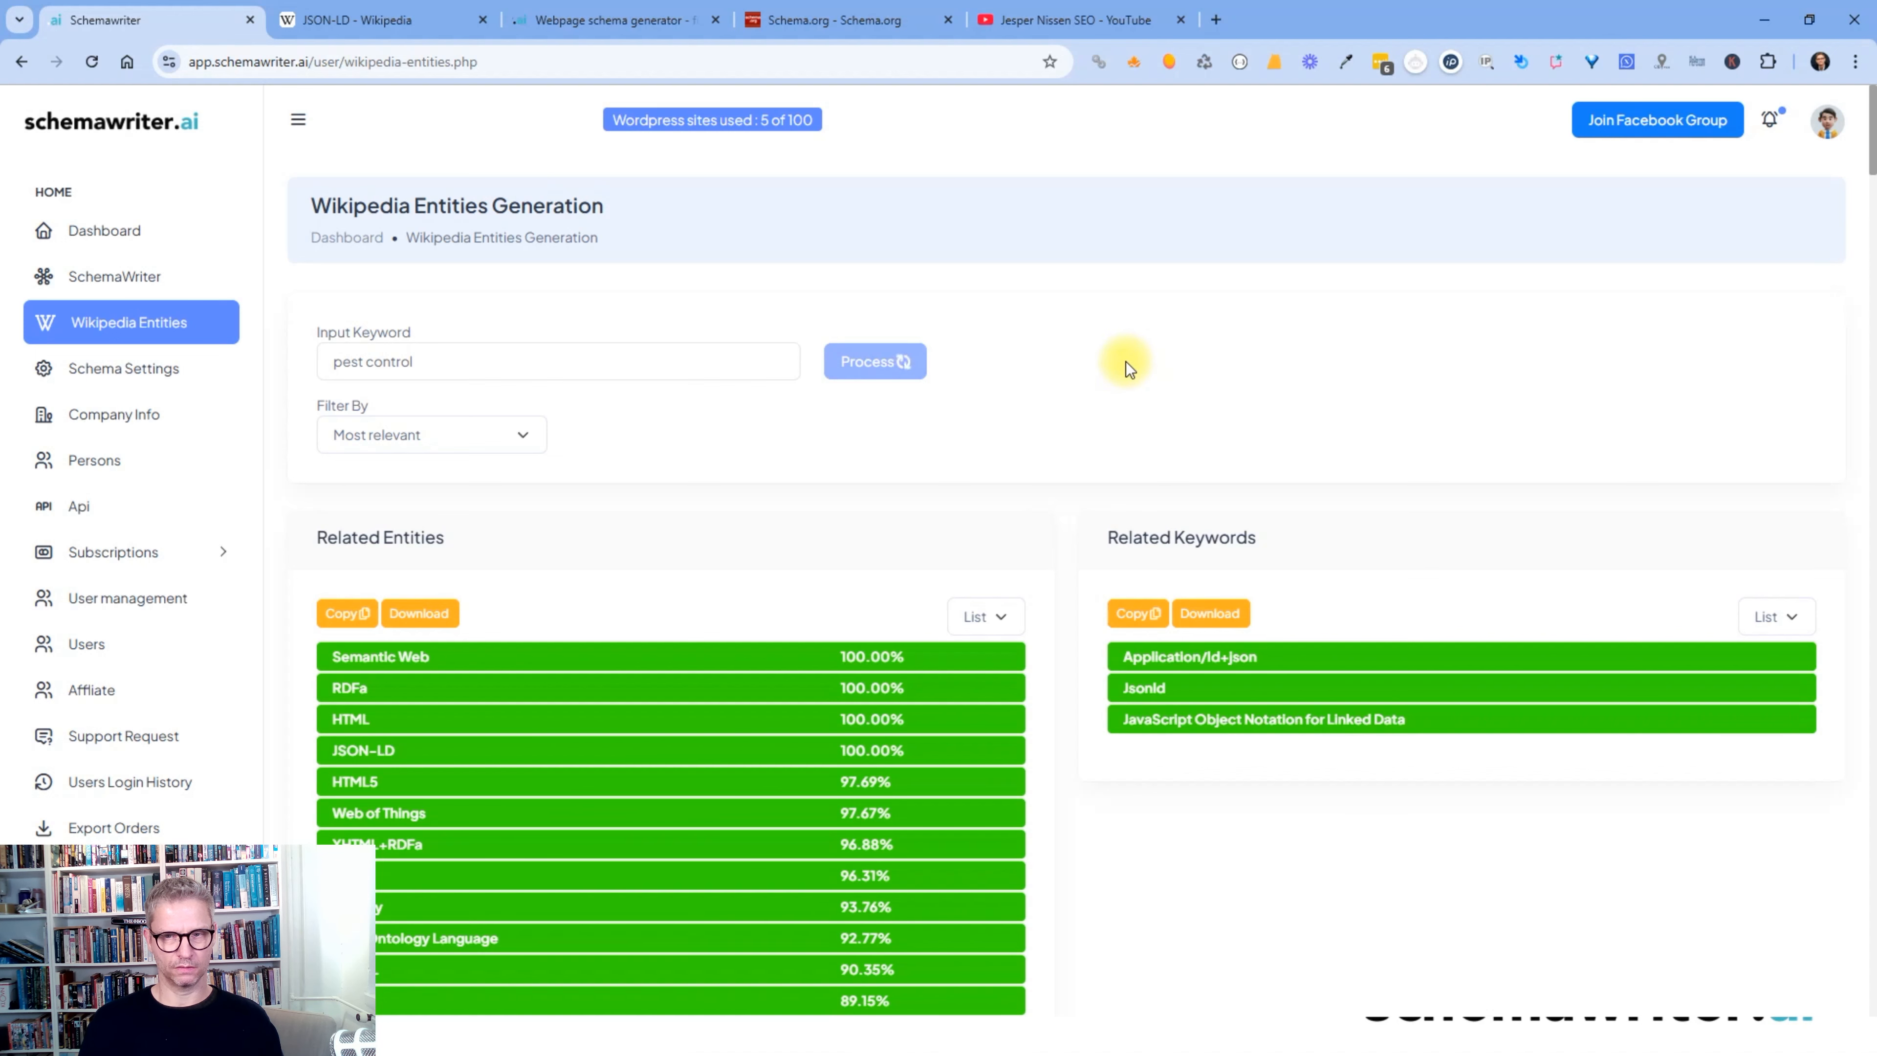
# - Copy the 'Pest-control' keyword from the Related Keywords results
pyautogui.scroll(-1, 1015, 399)
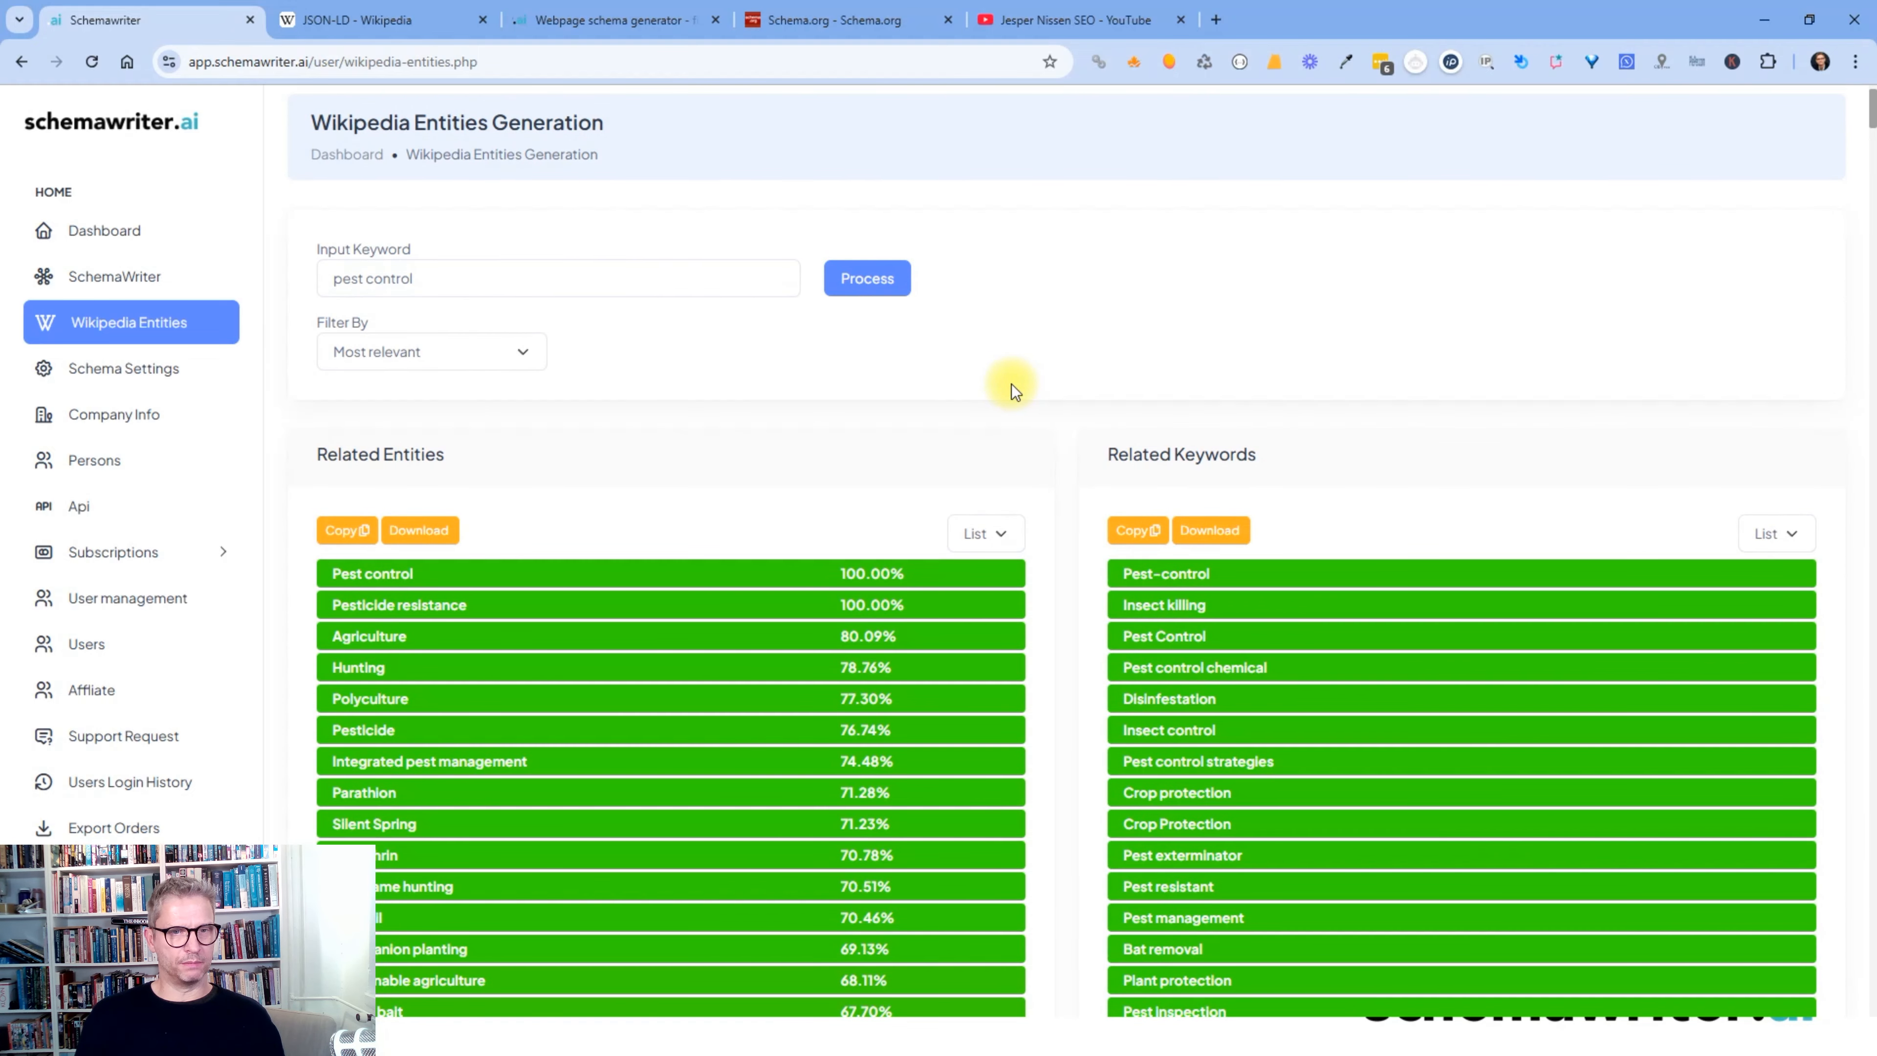
pyautogui.moveTo(465, 453); pyautogui.dragTo(390, 453)
pyautogui.moveTo(1289, 450); pyautogui.dragTo(1204, 454)
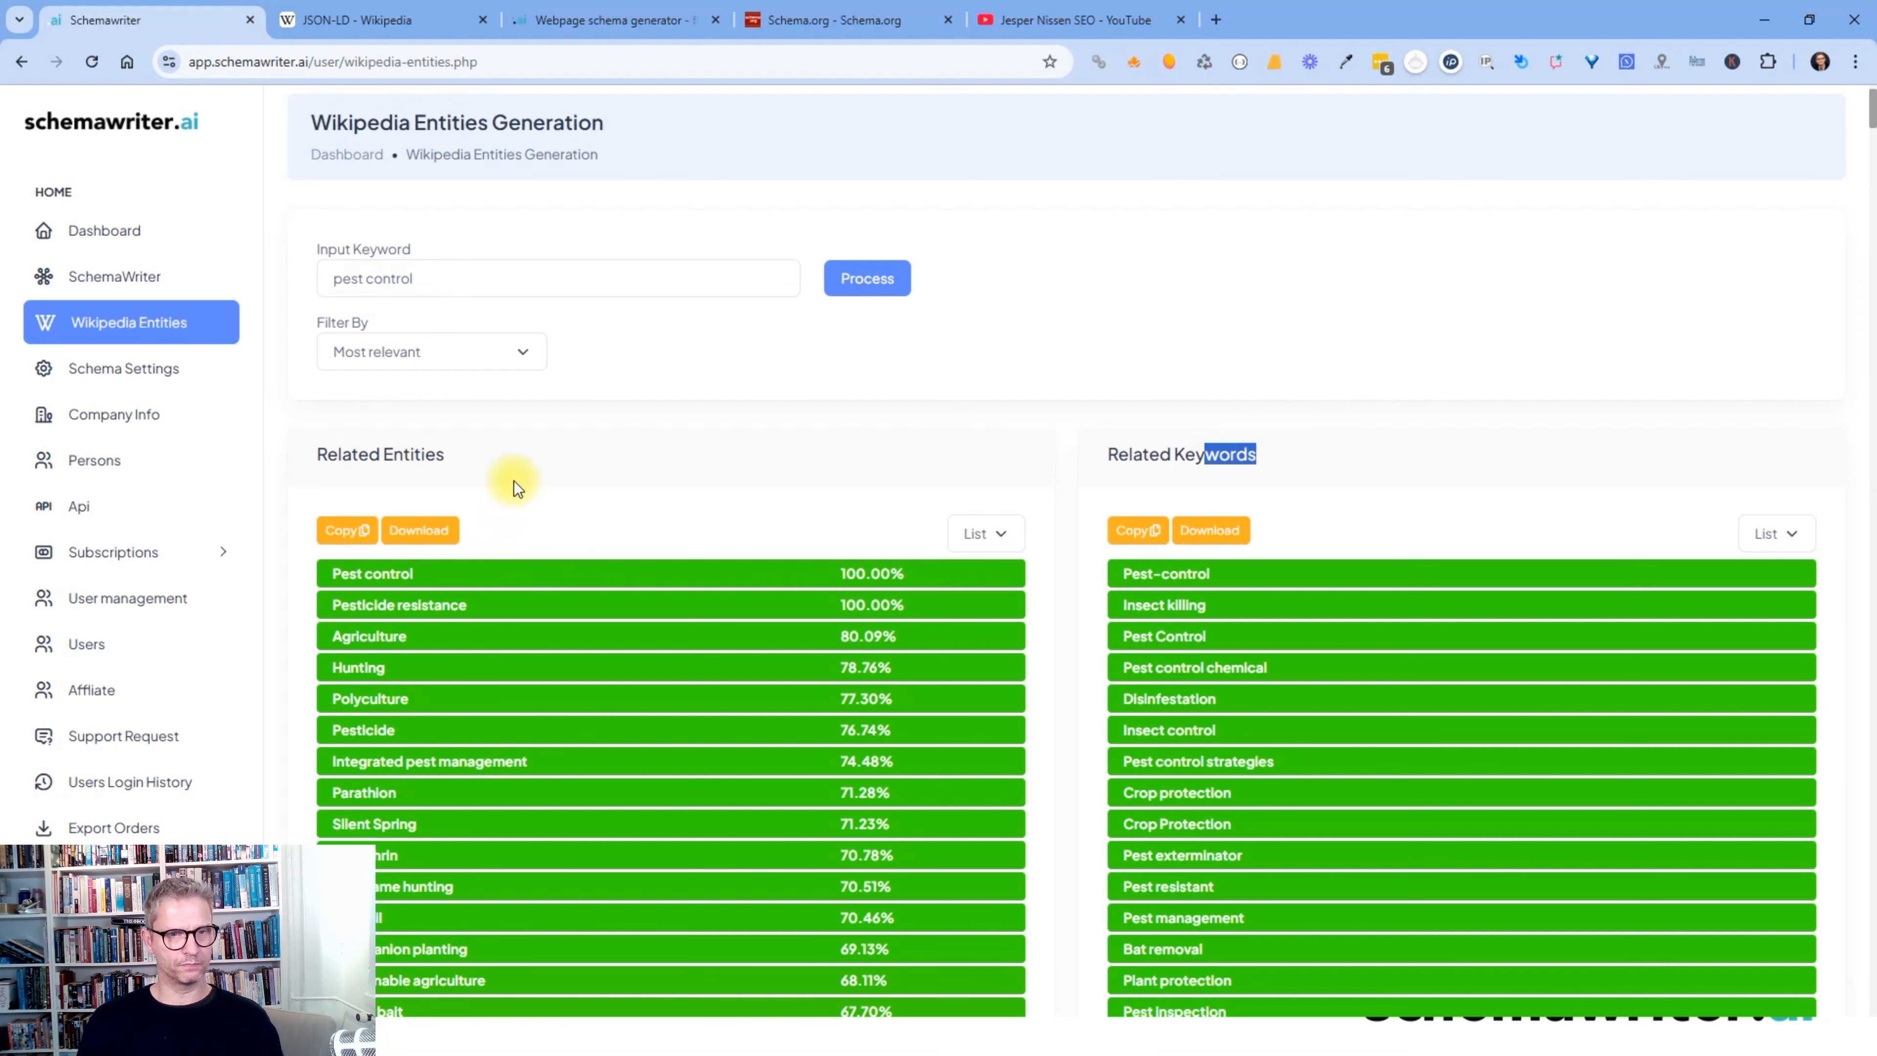
pyautogui.scroll(-2, 520, 468)
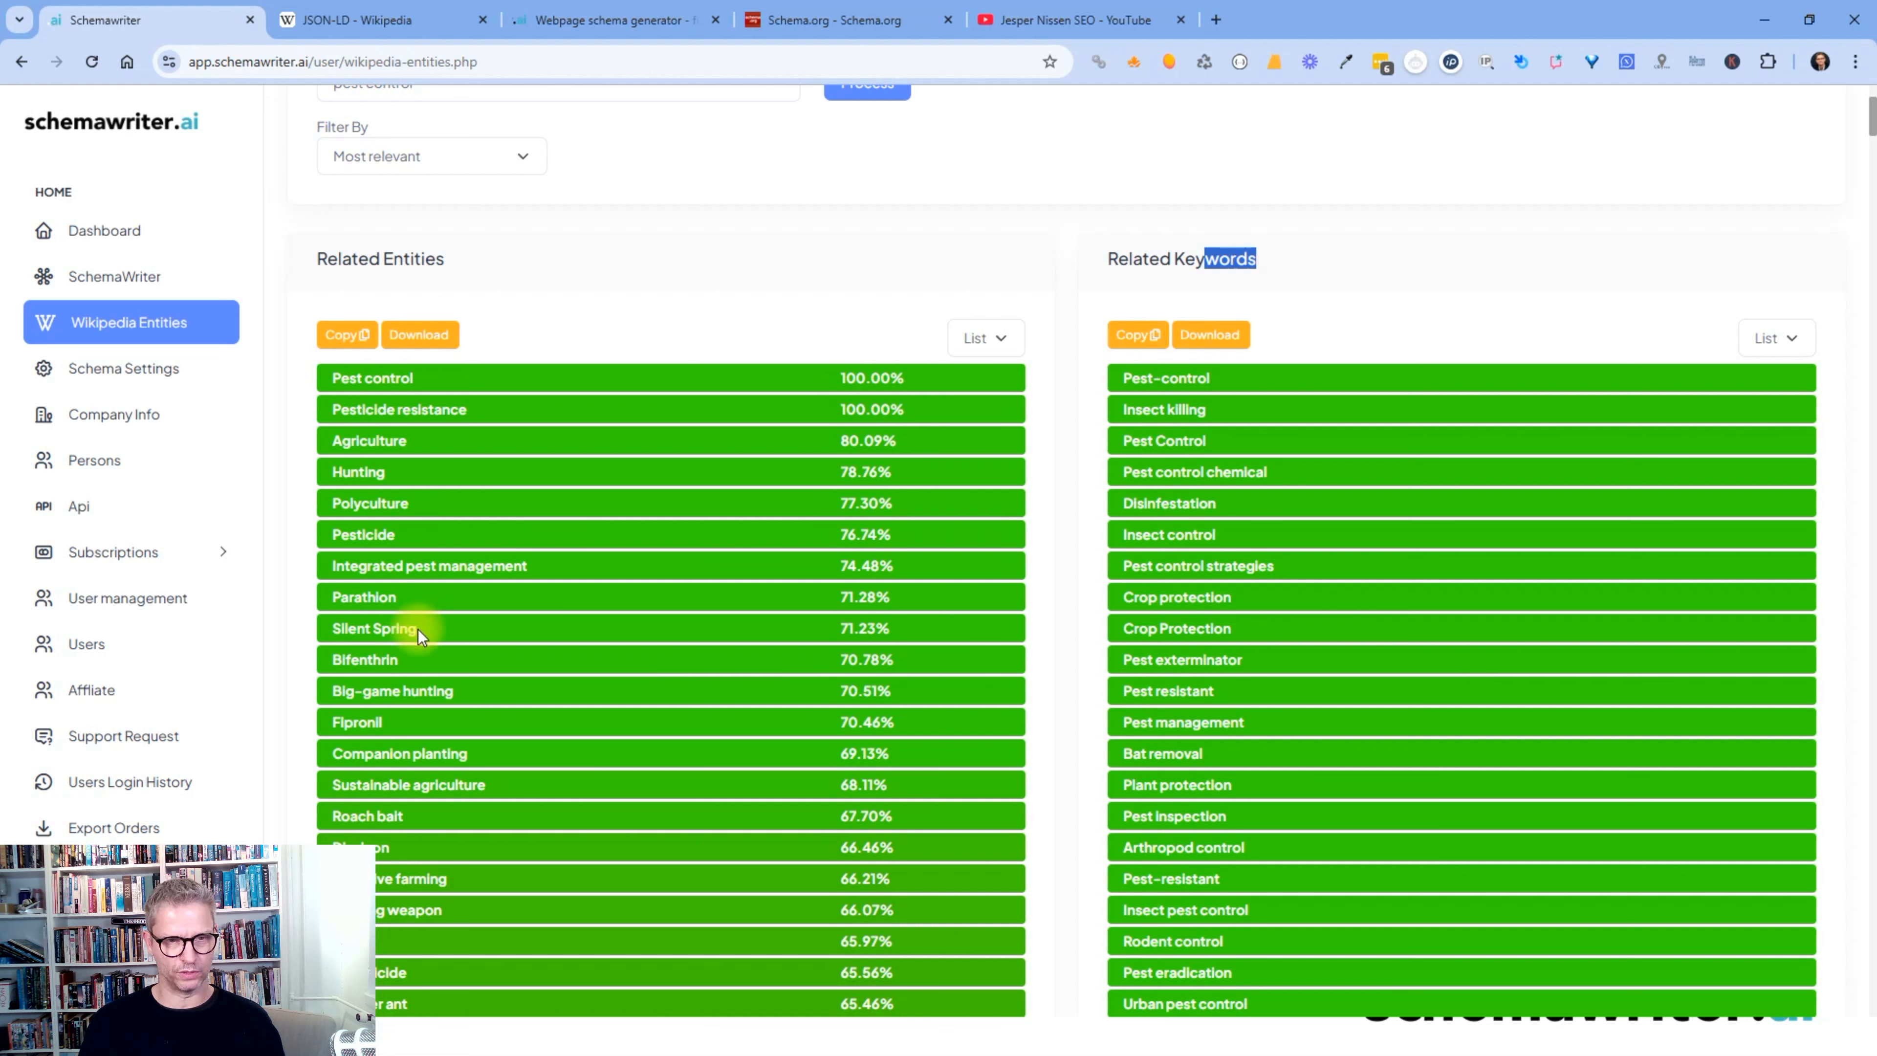
pyautogui.click(1262, 388)
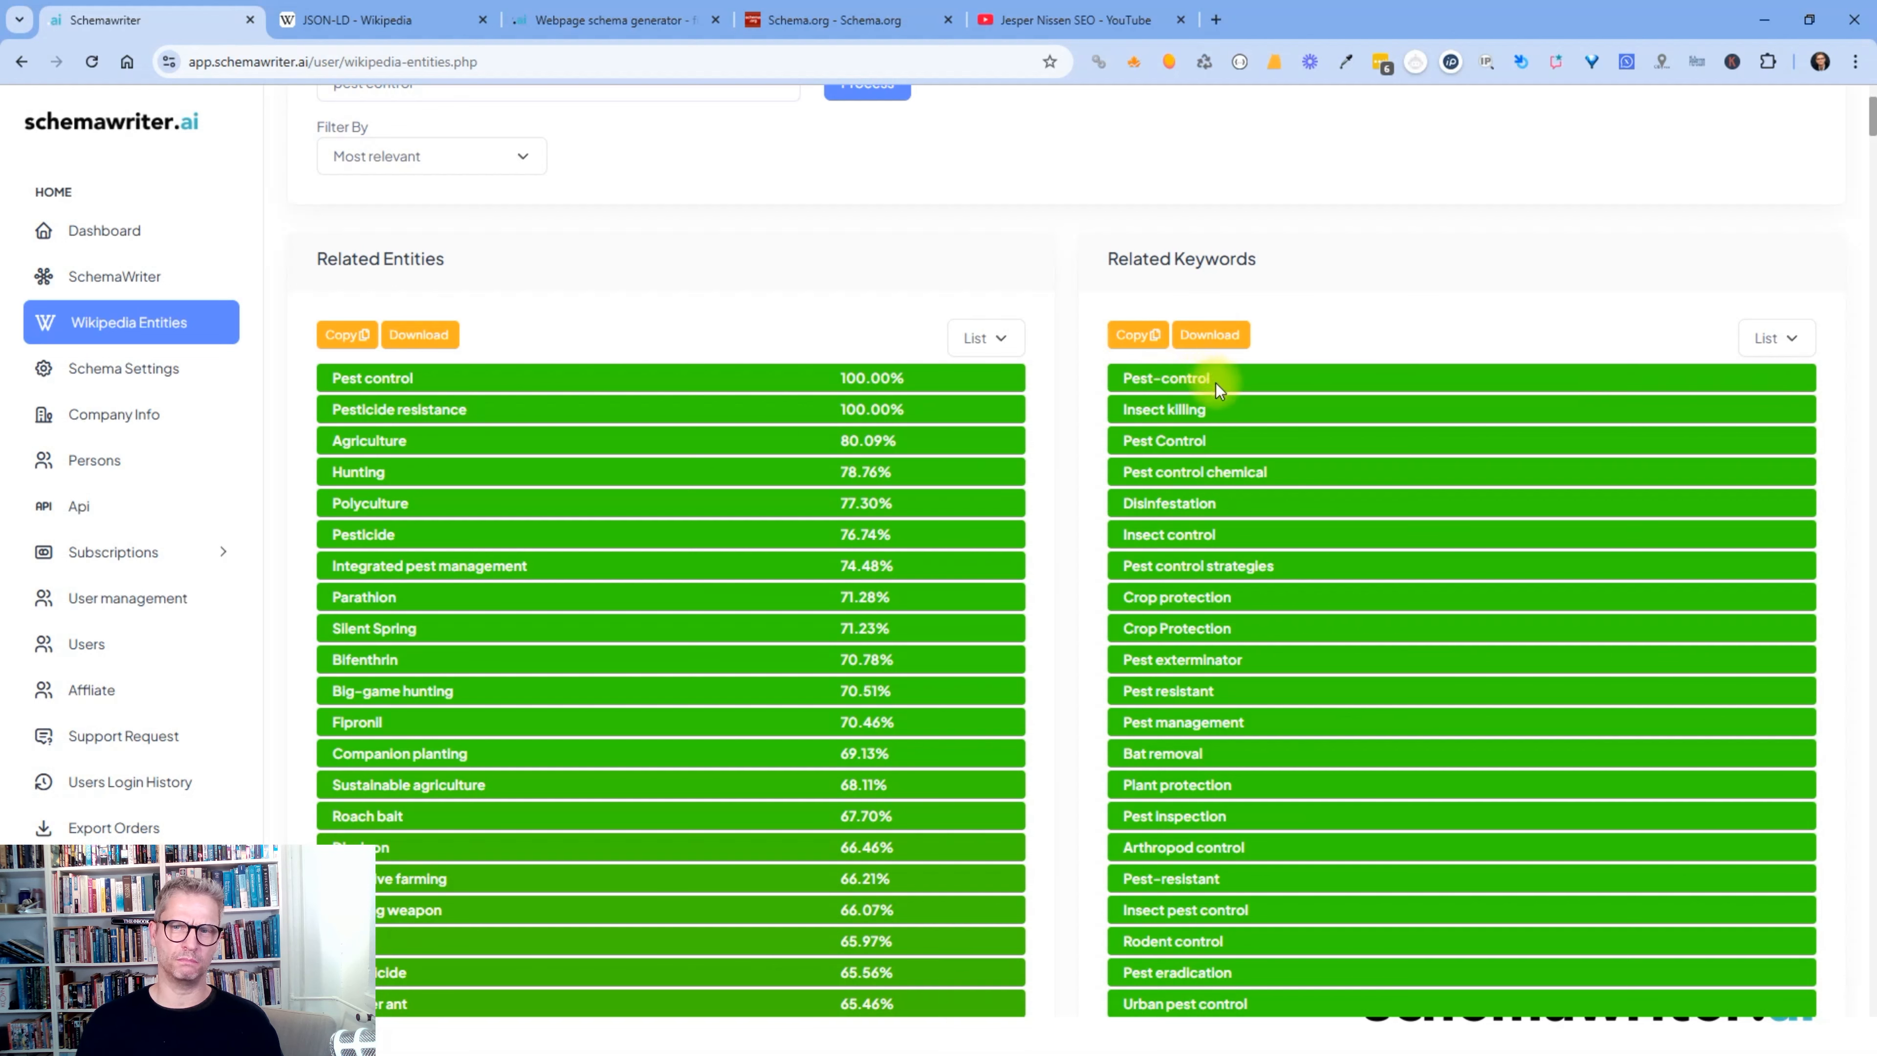
pyautogui.moveTo(1217, 379); pyautogui.dragTo(1122, 379)
pyautogui.rightClick(1189, 382)
pyautogui.click(1230, 404)
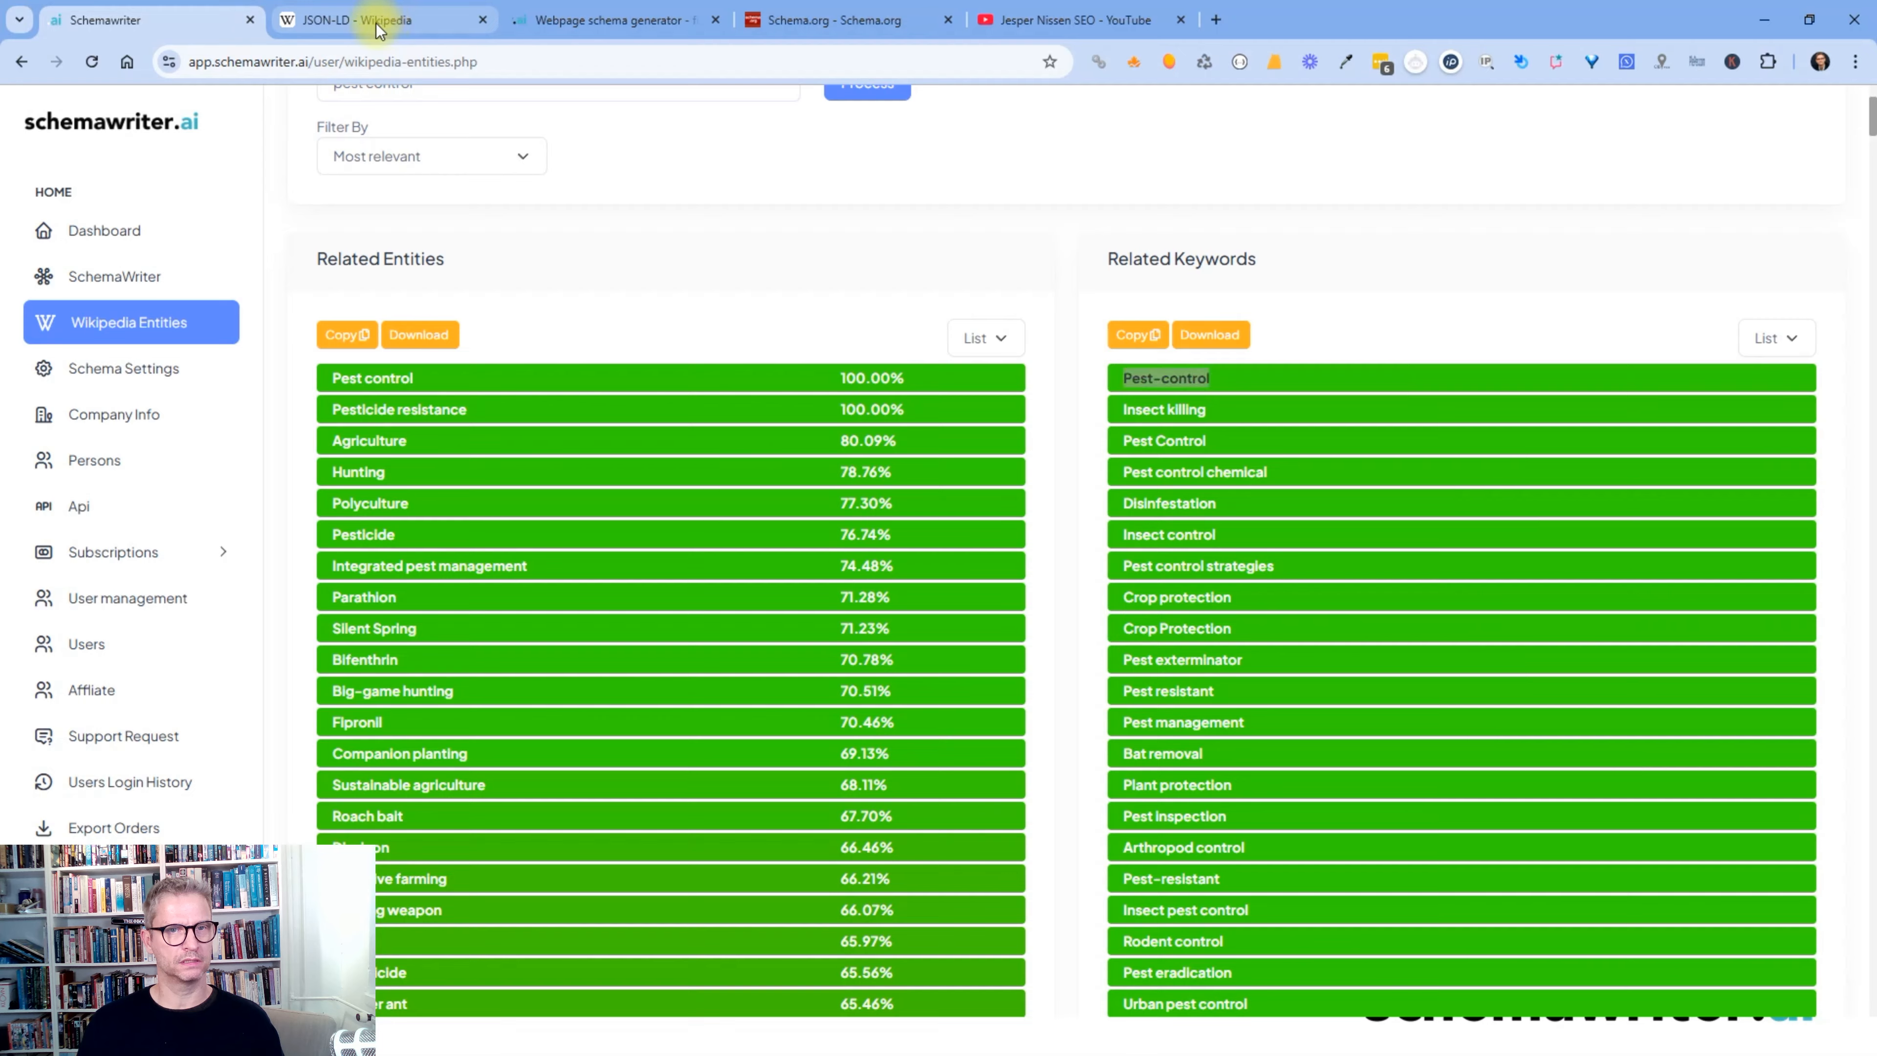
# - Search Wikipedia for the pasted 'Pest-control' keyword, then return to the schemawriter results
pyautogui.click(378, 22)
pyautogui.click(558, 118)
pyautogui.hotkey('ctrl', 'v')
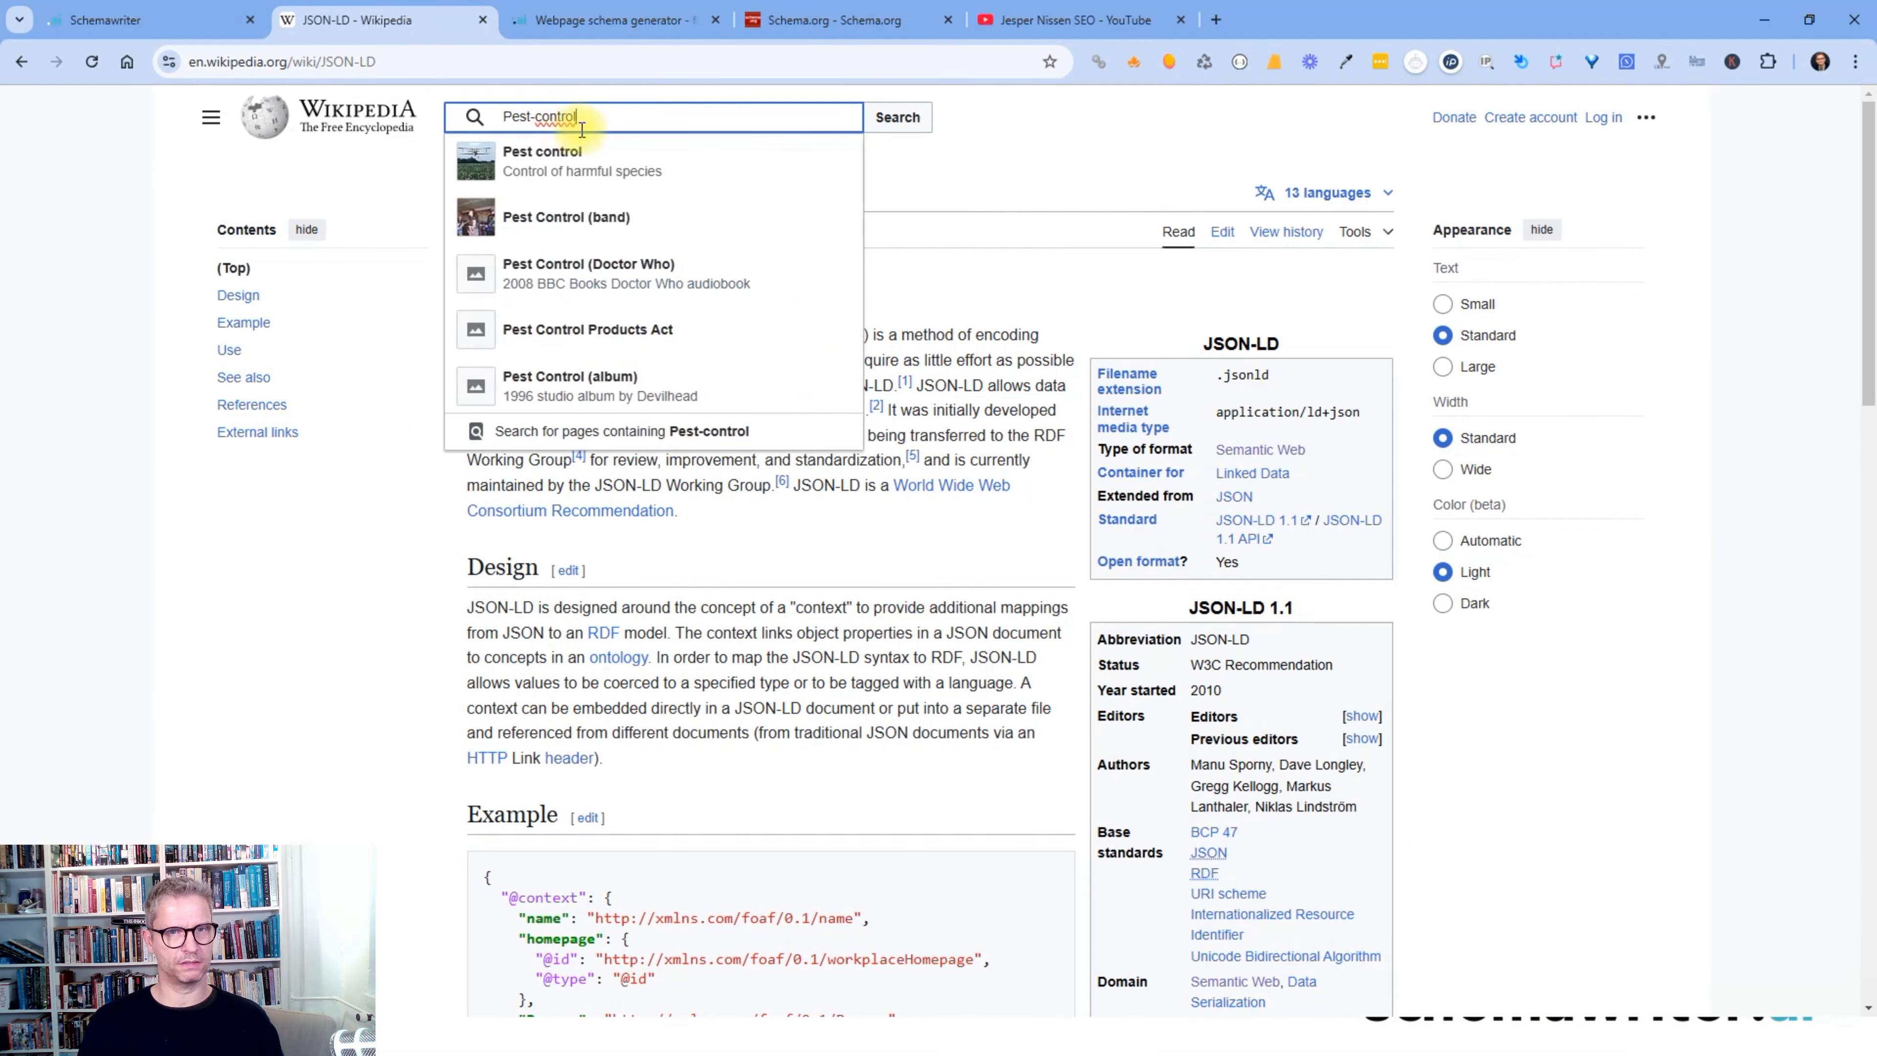
pyautogui.click(910, 127)
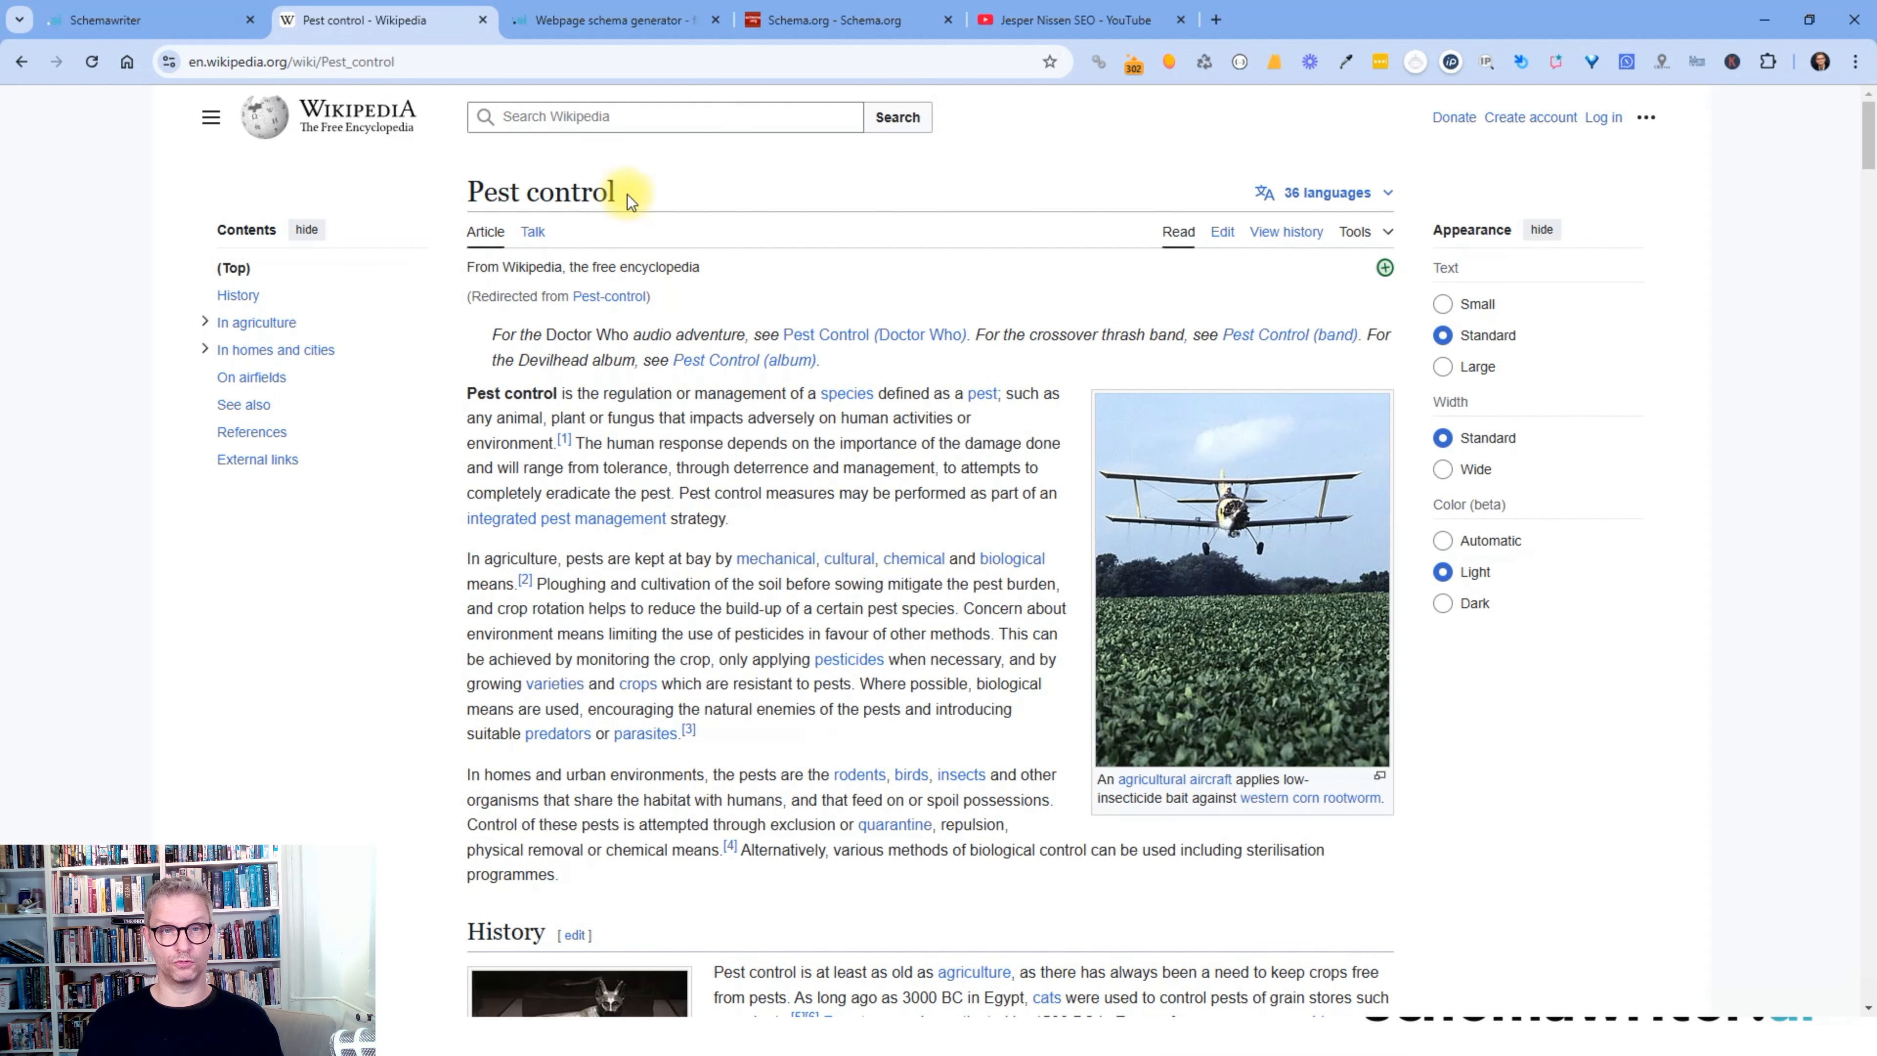
pyautogui.click(122, 26)
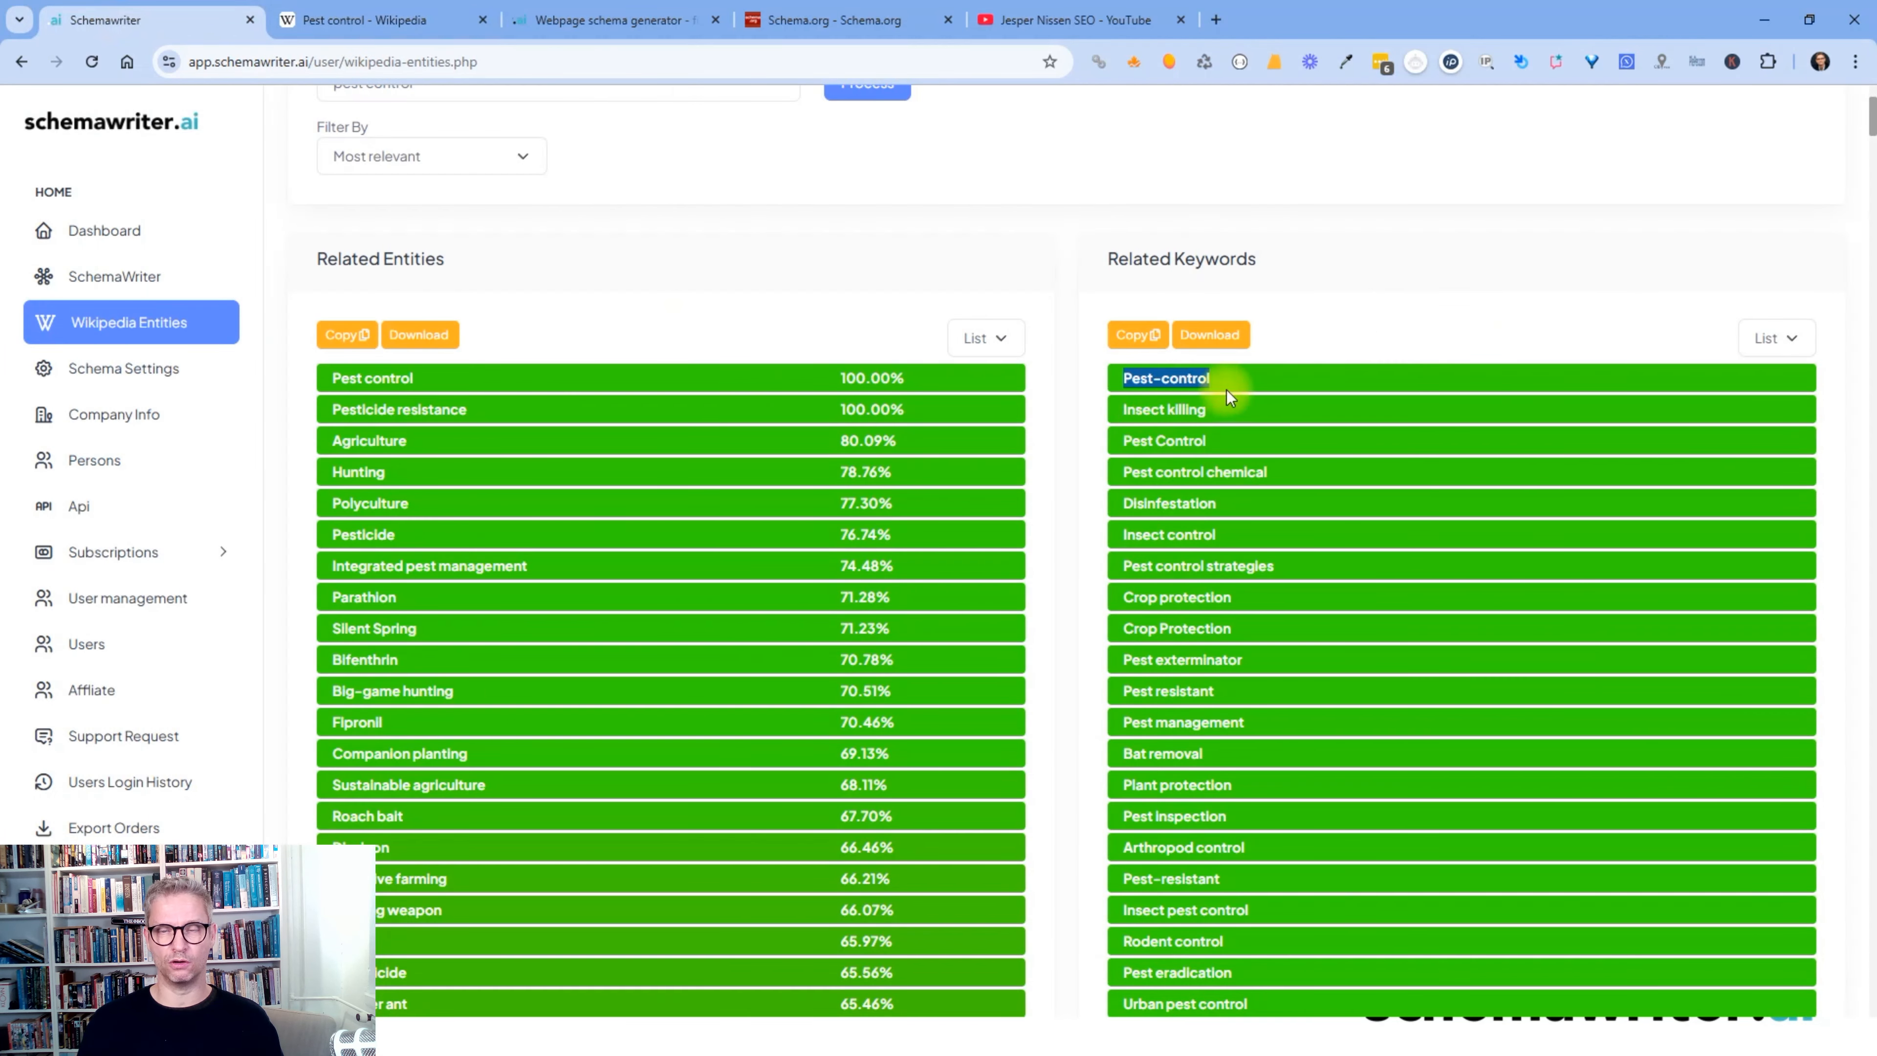
# - Replace 'pest control' with 'JSON-LD' in Input Keyword and regenerate the entities
pyautogui.click(1248, 382)
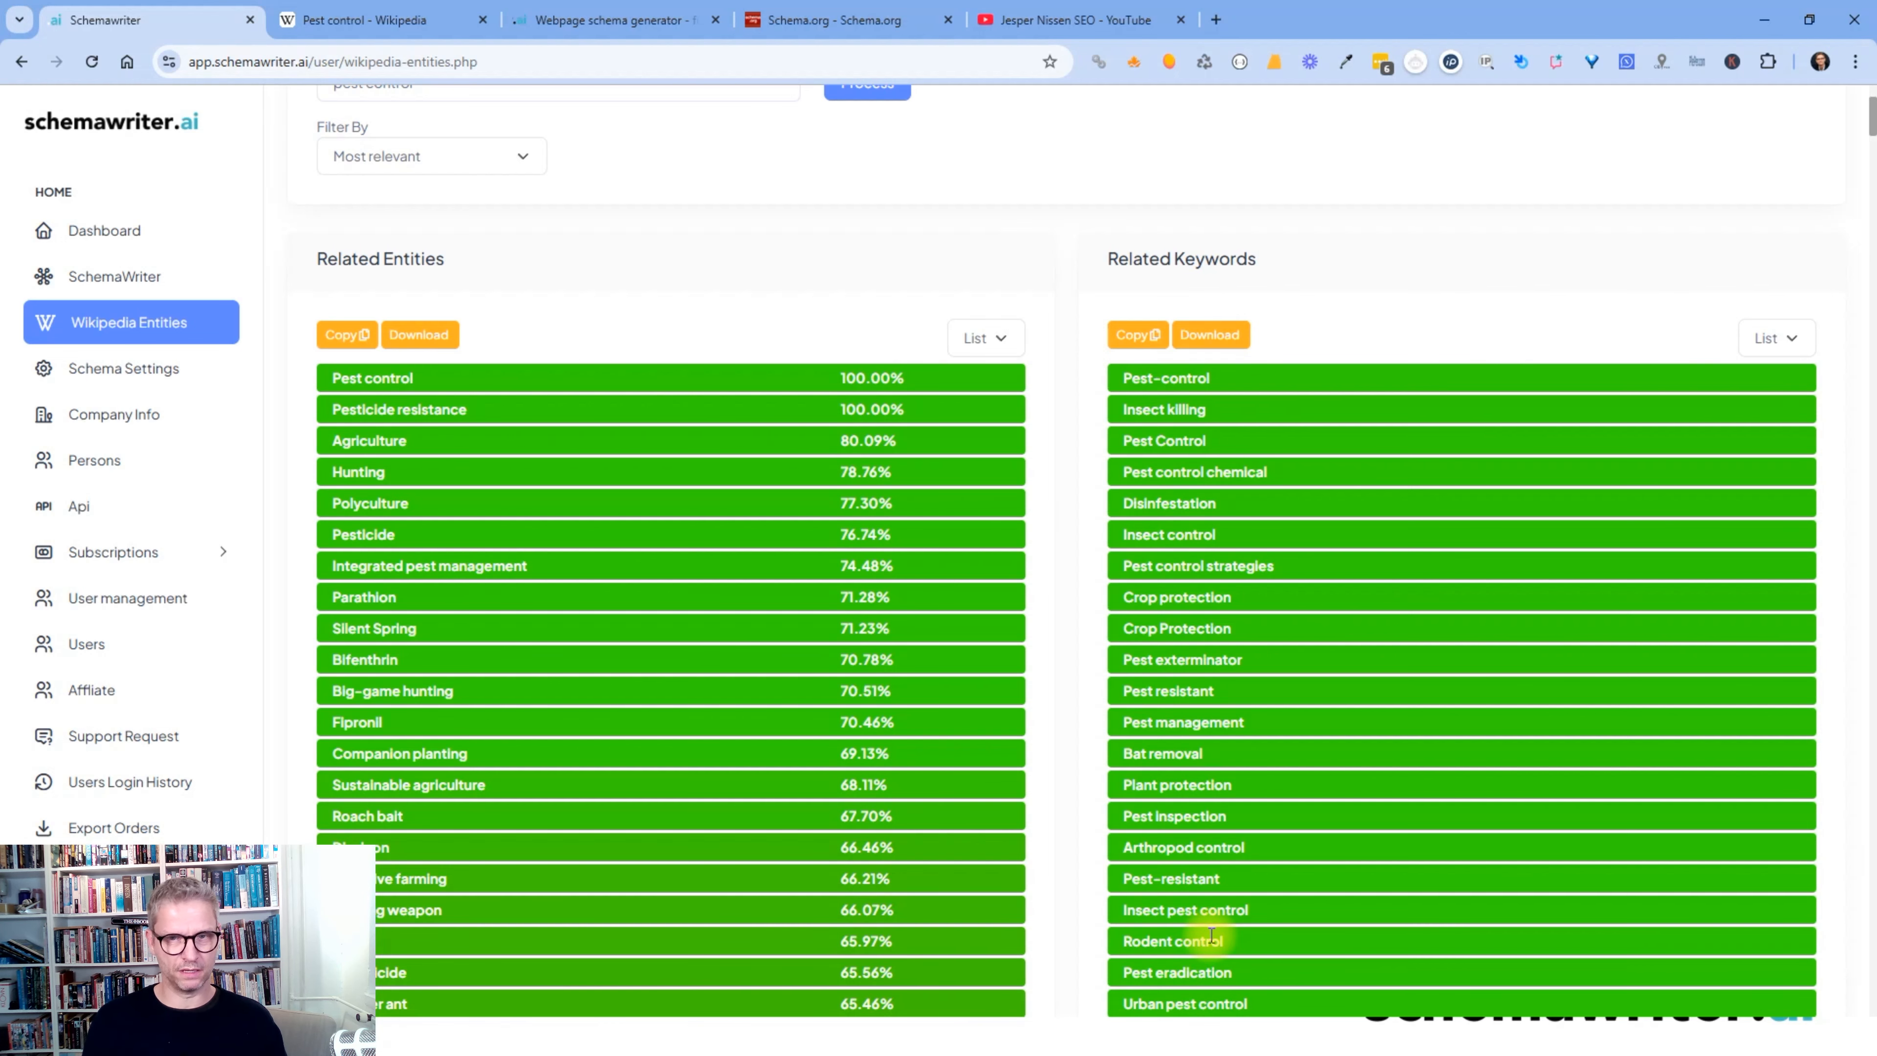
pyautogui.scroll(4, 1210, 935)
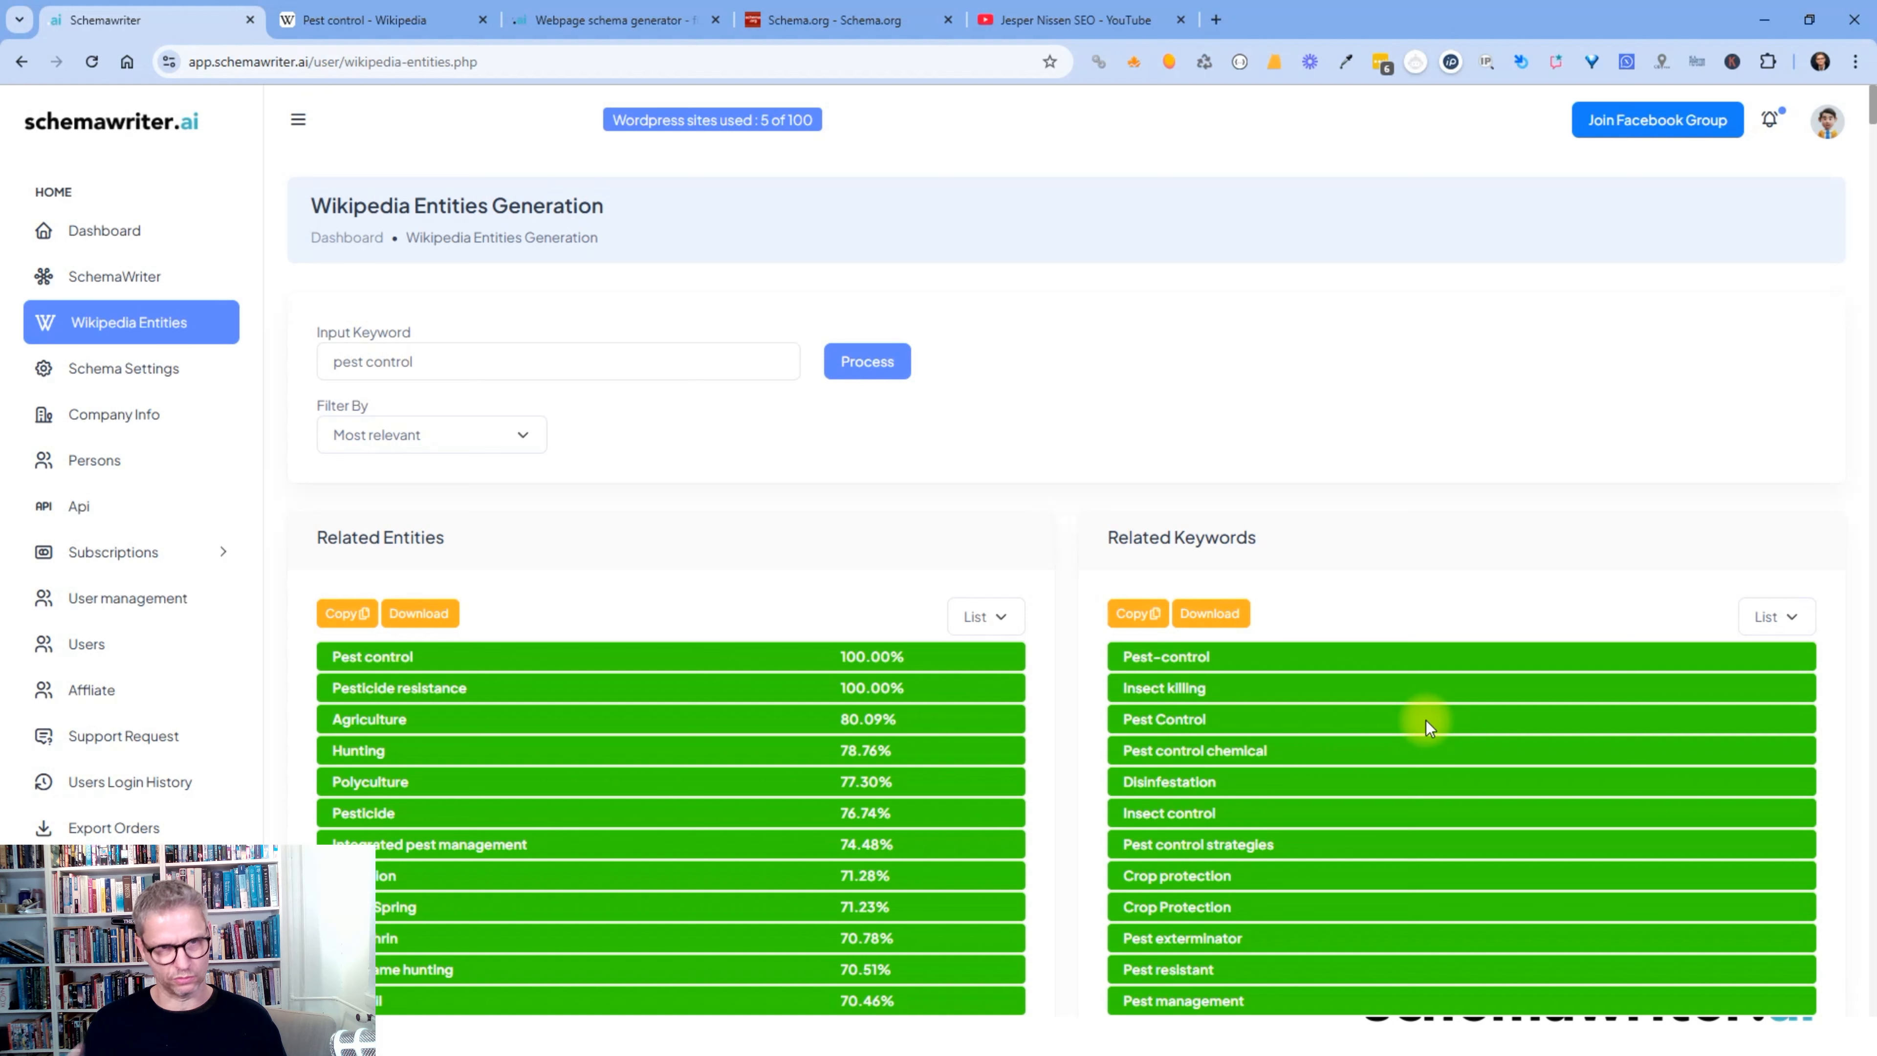
pyautogui.moveTo(440, 367); pyautogui.dragTo(90, 337)
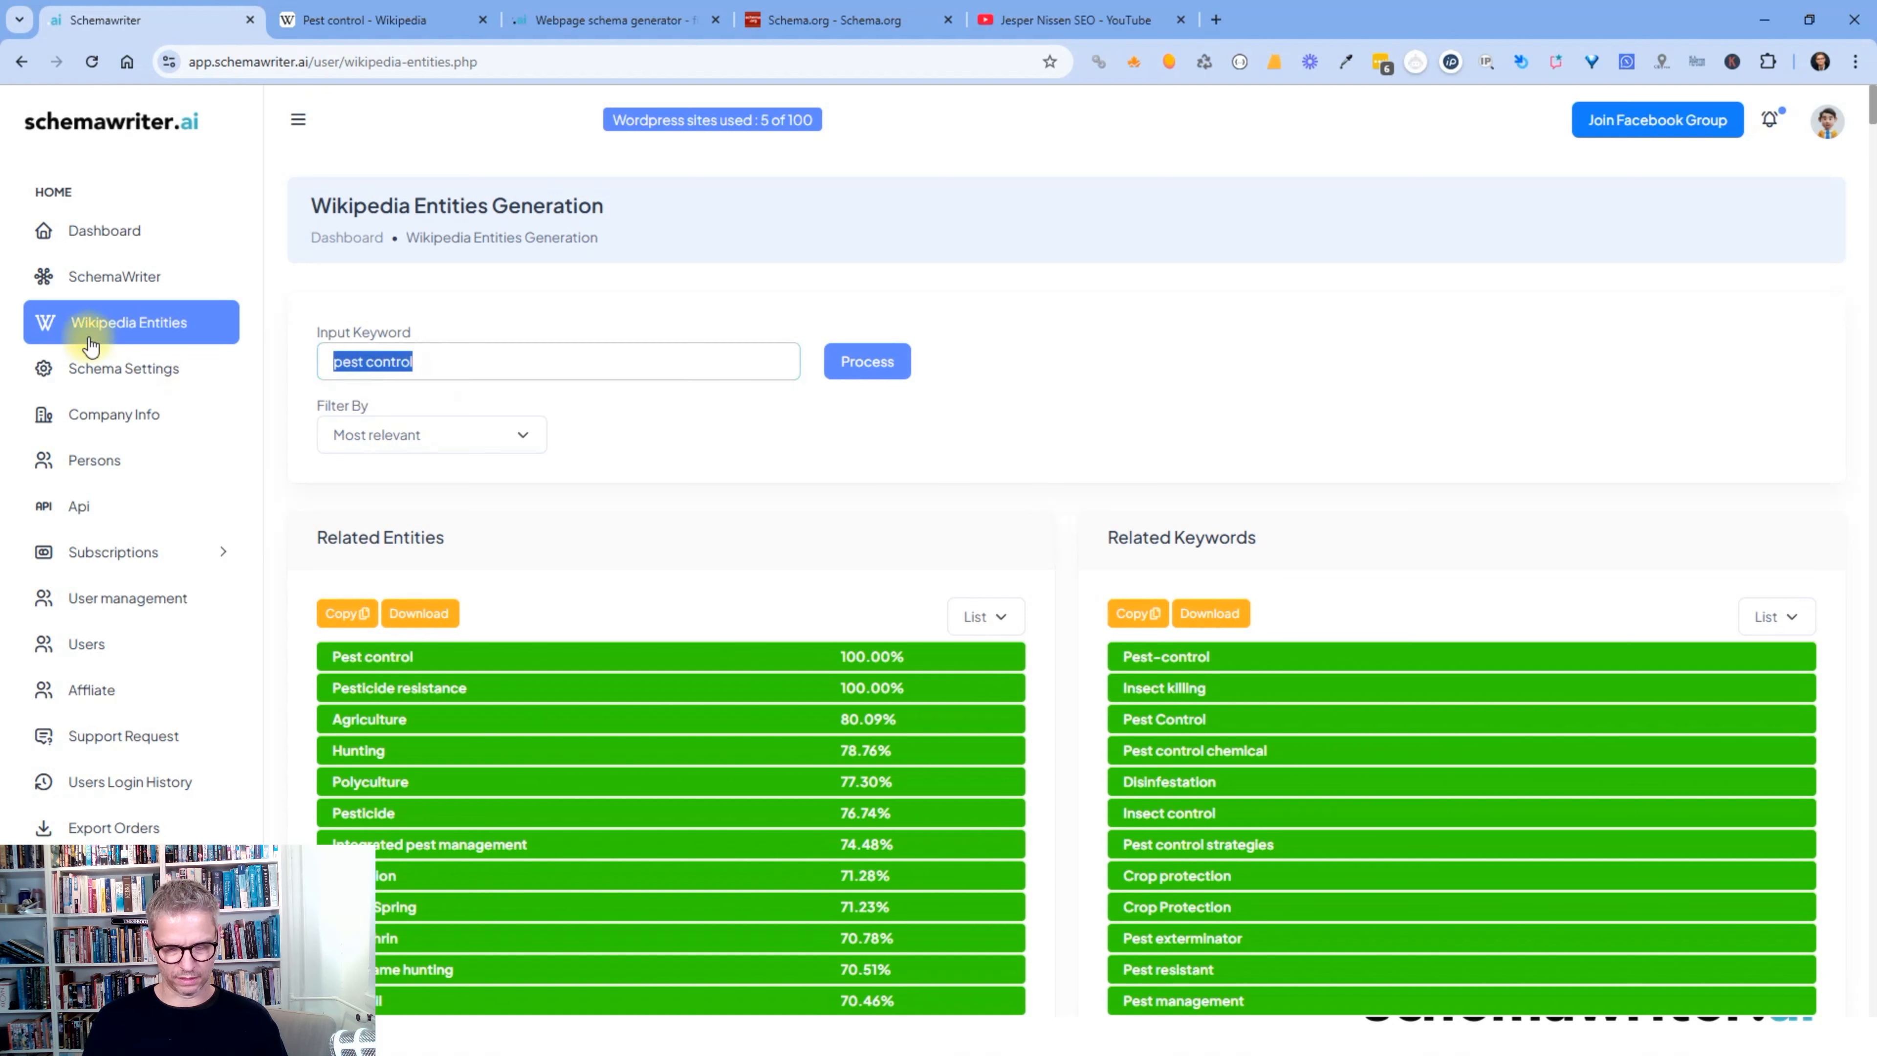
pyautogui.write('JSON-LD')
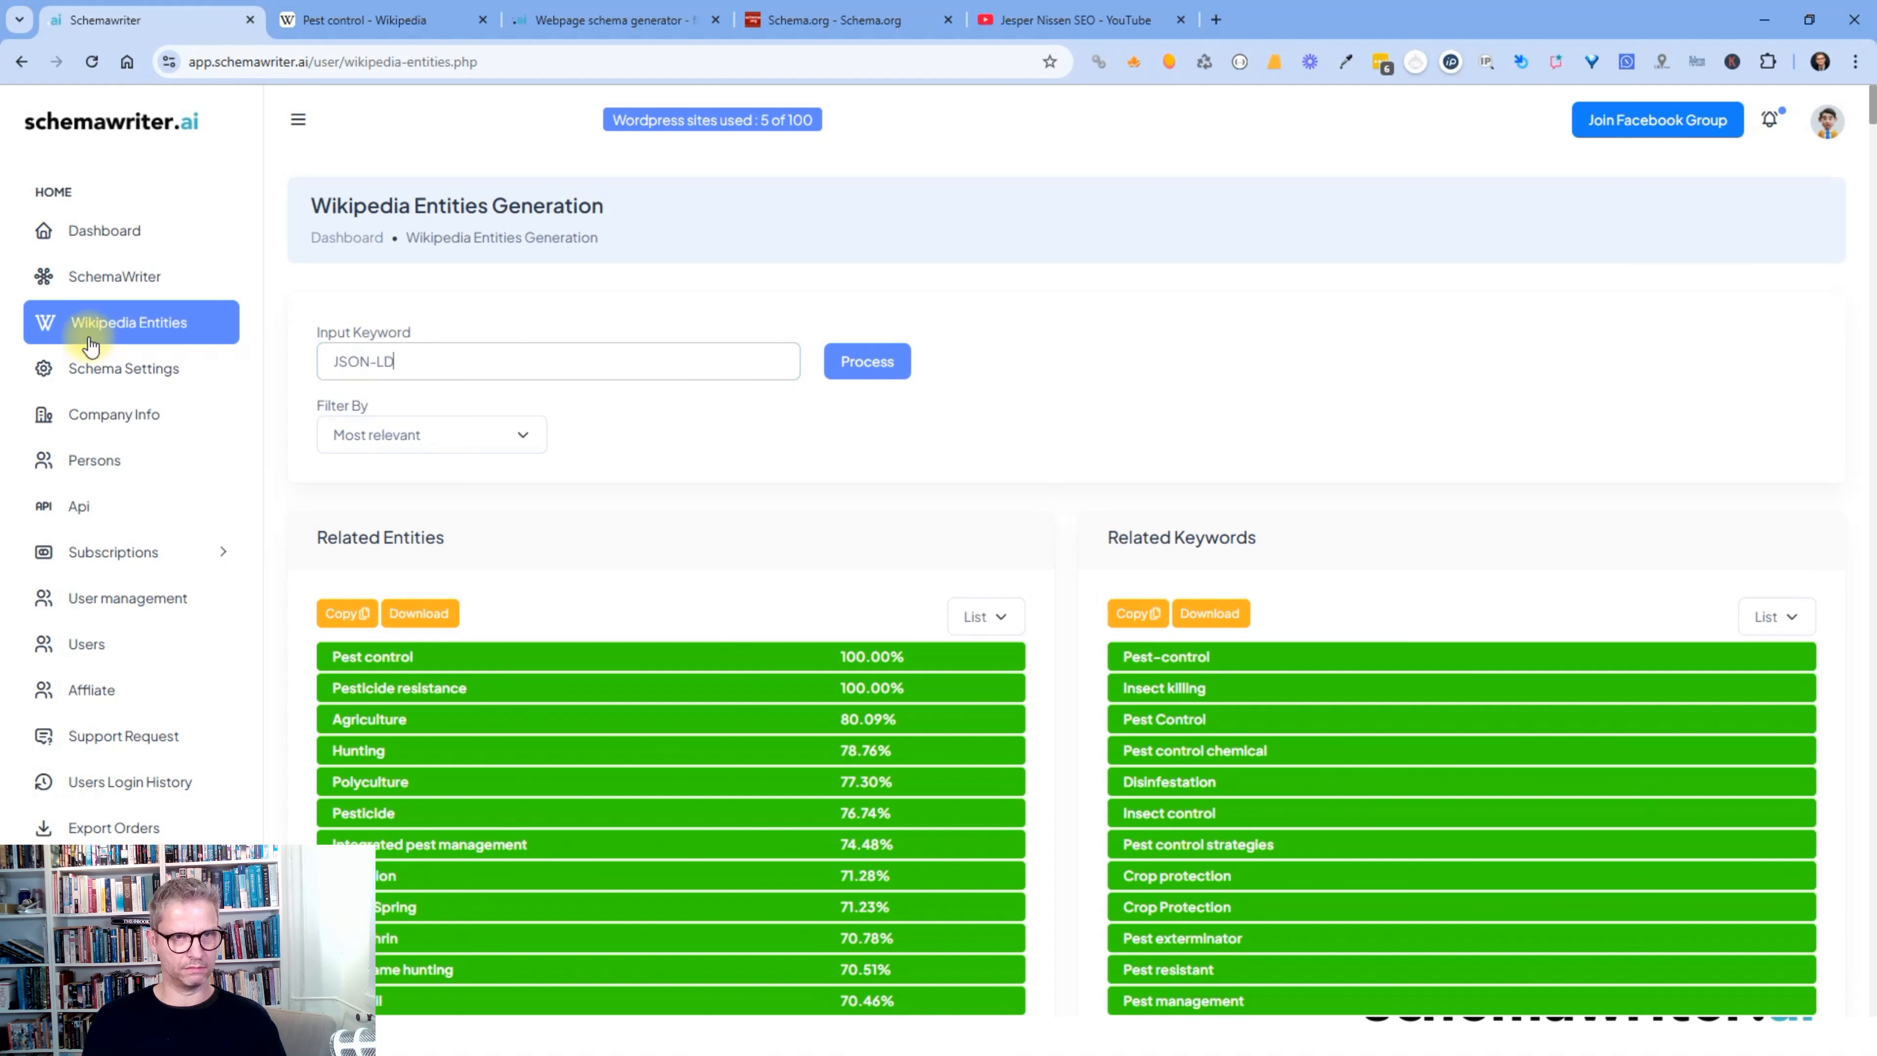
pyautogui.click(861, 360)
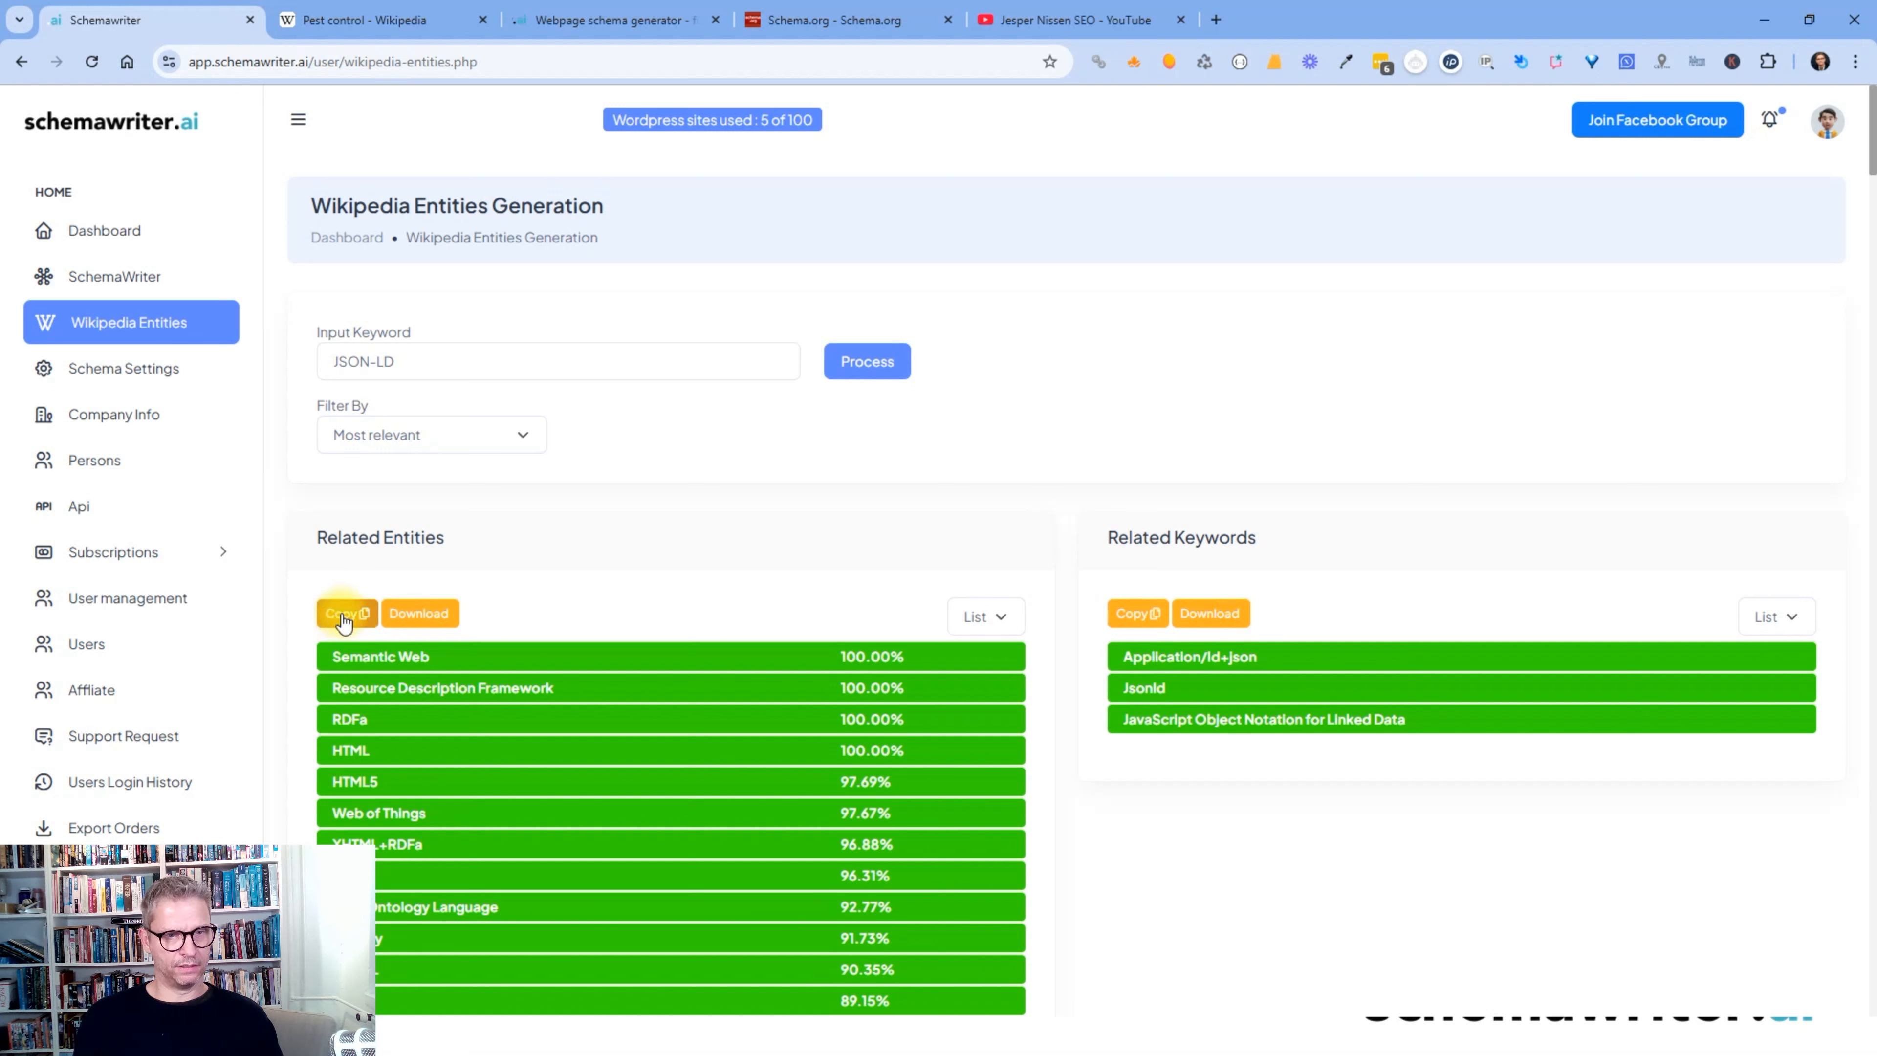
# - Download the Related Entities and Related Keywords lists as text files, opening the entities file in Notepad
pyautogui.click(419, 613)
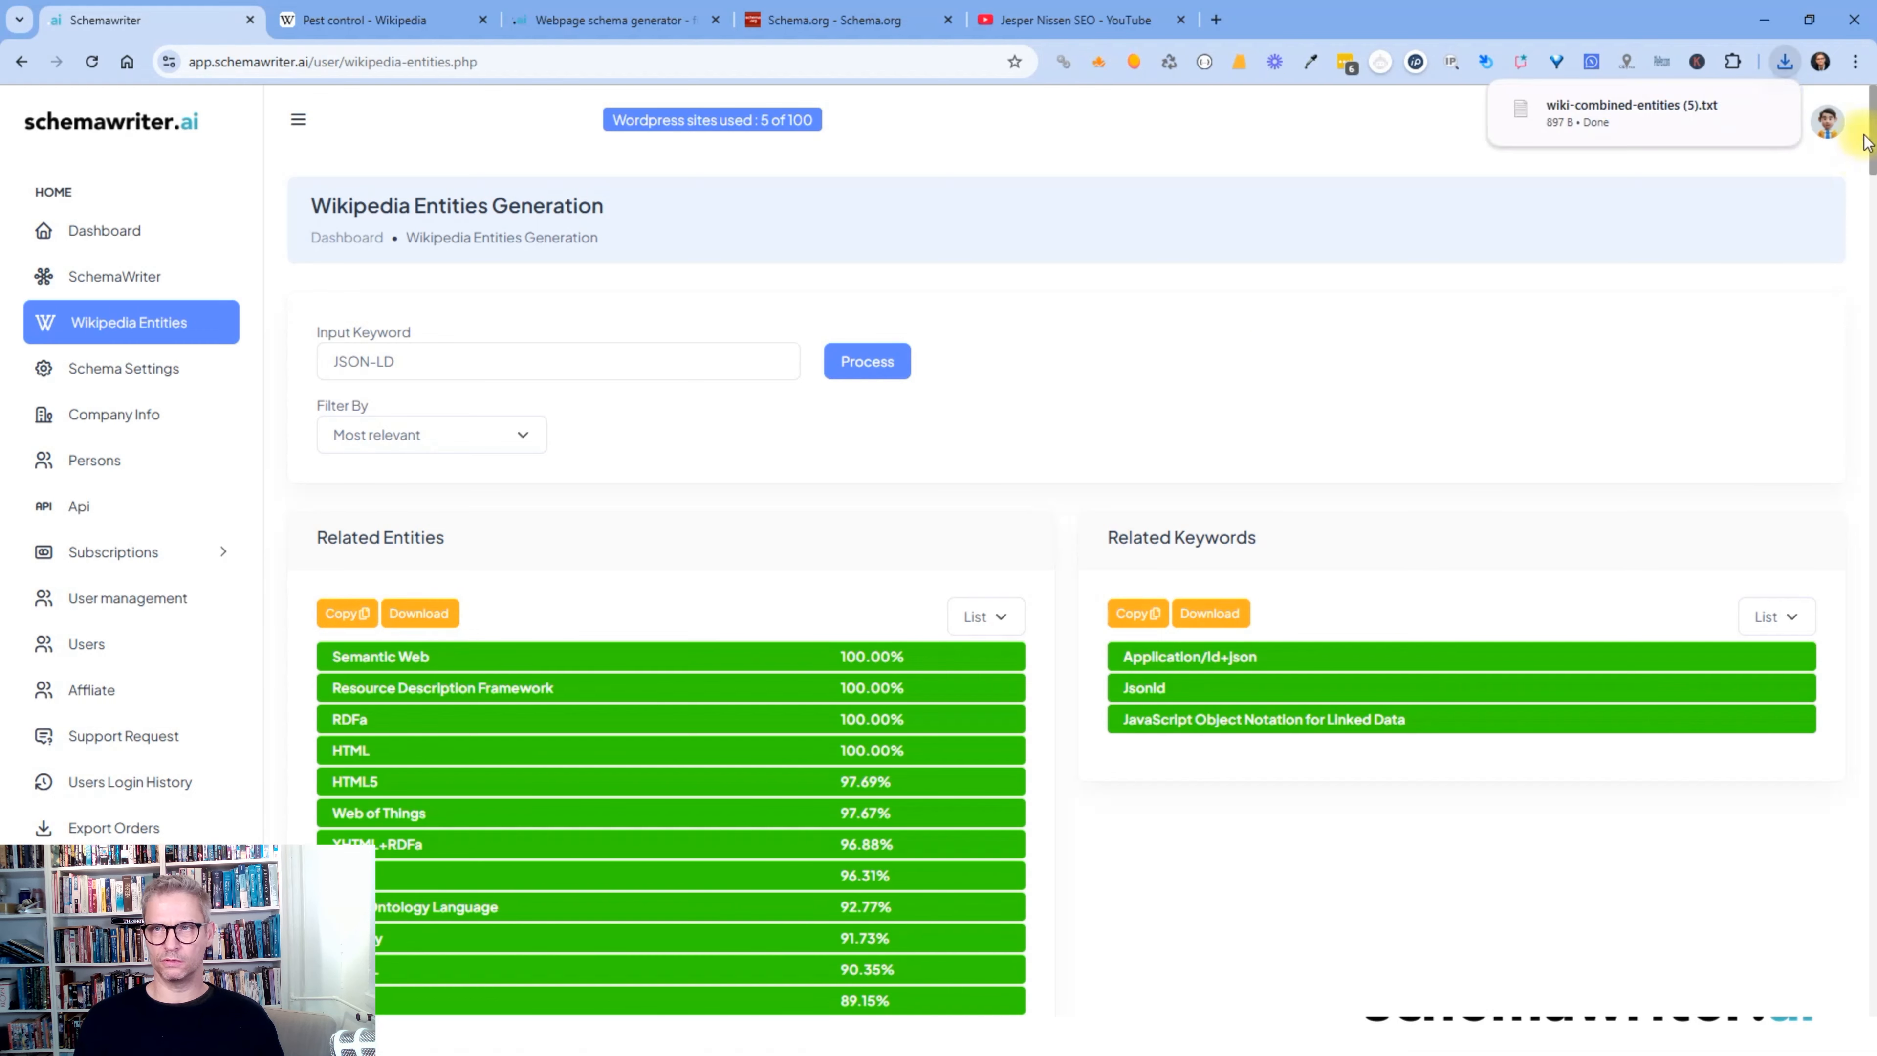
pyautogui.click(1660, 110)
pyautogui.moveTo(667, 375); pyautogui.dragTo(811, 203)
pyautogui.click(1543, 571)
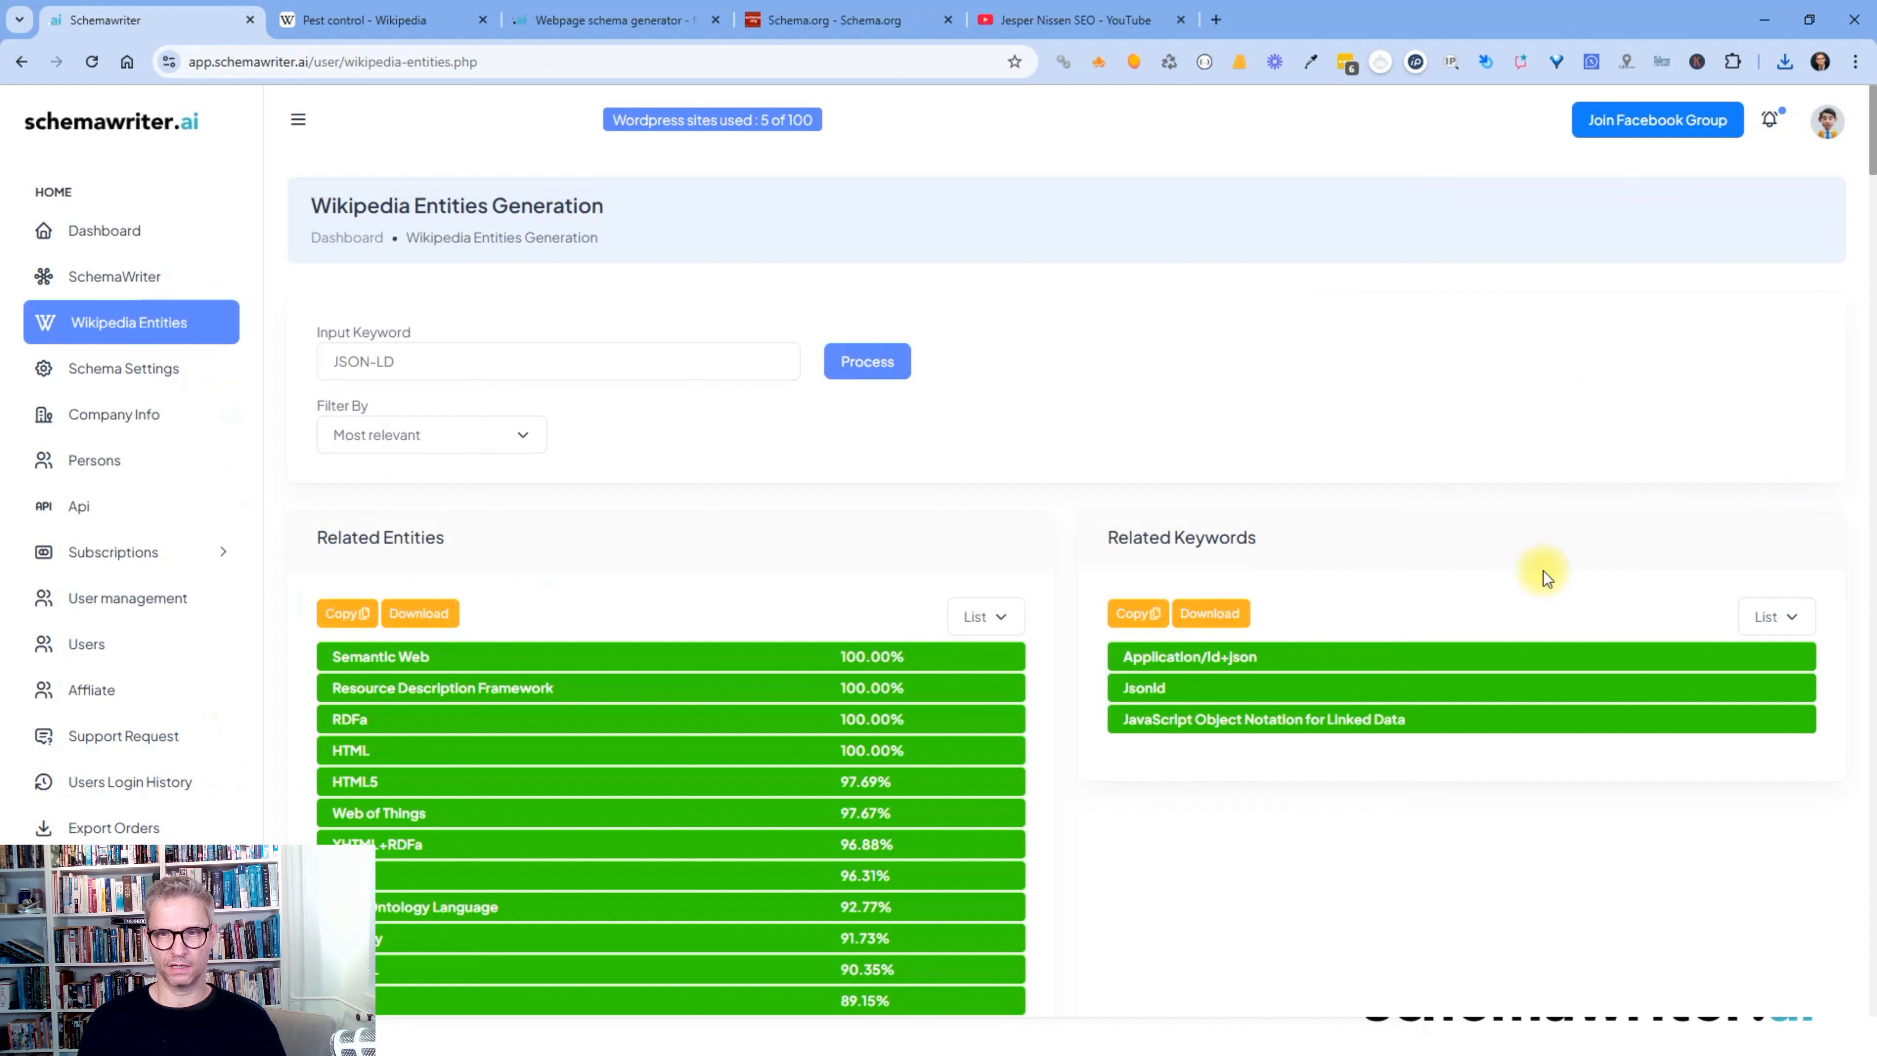
pyautogui.click(1210, 617)
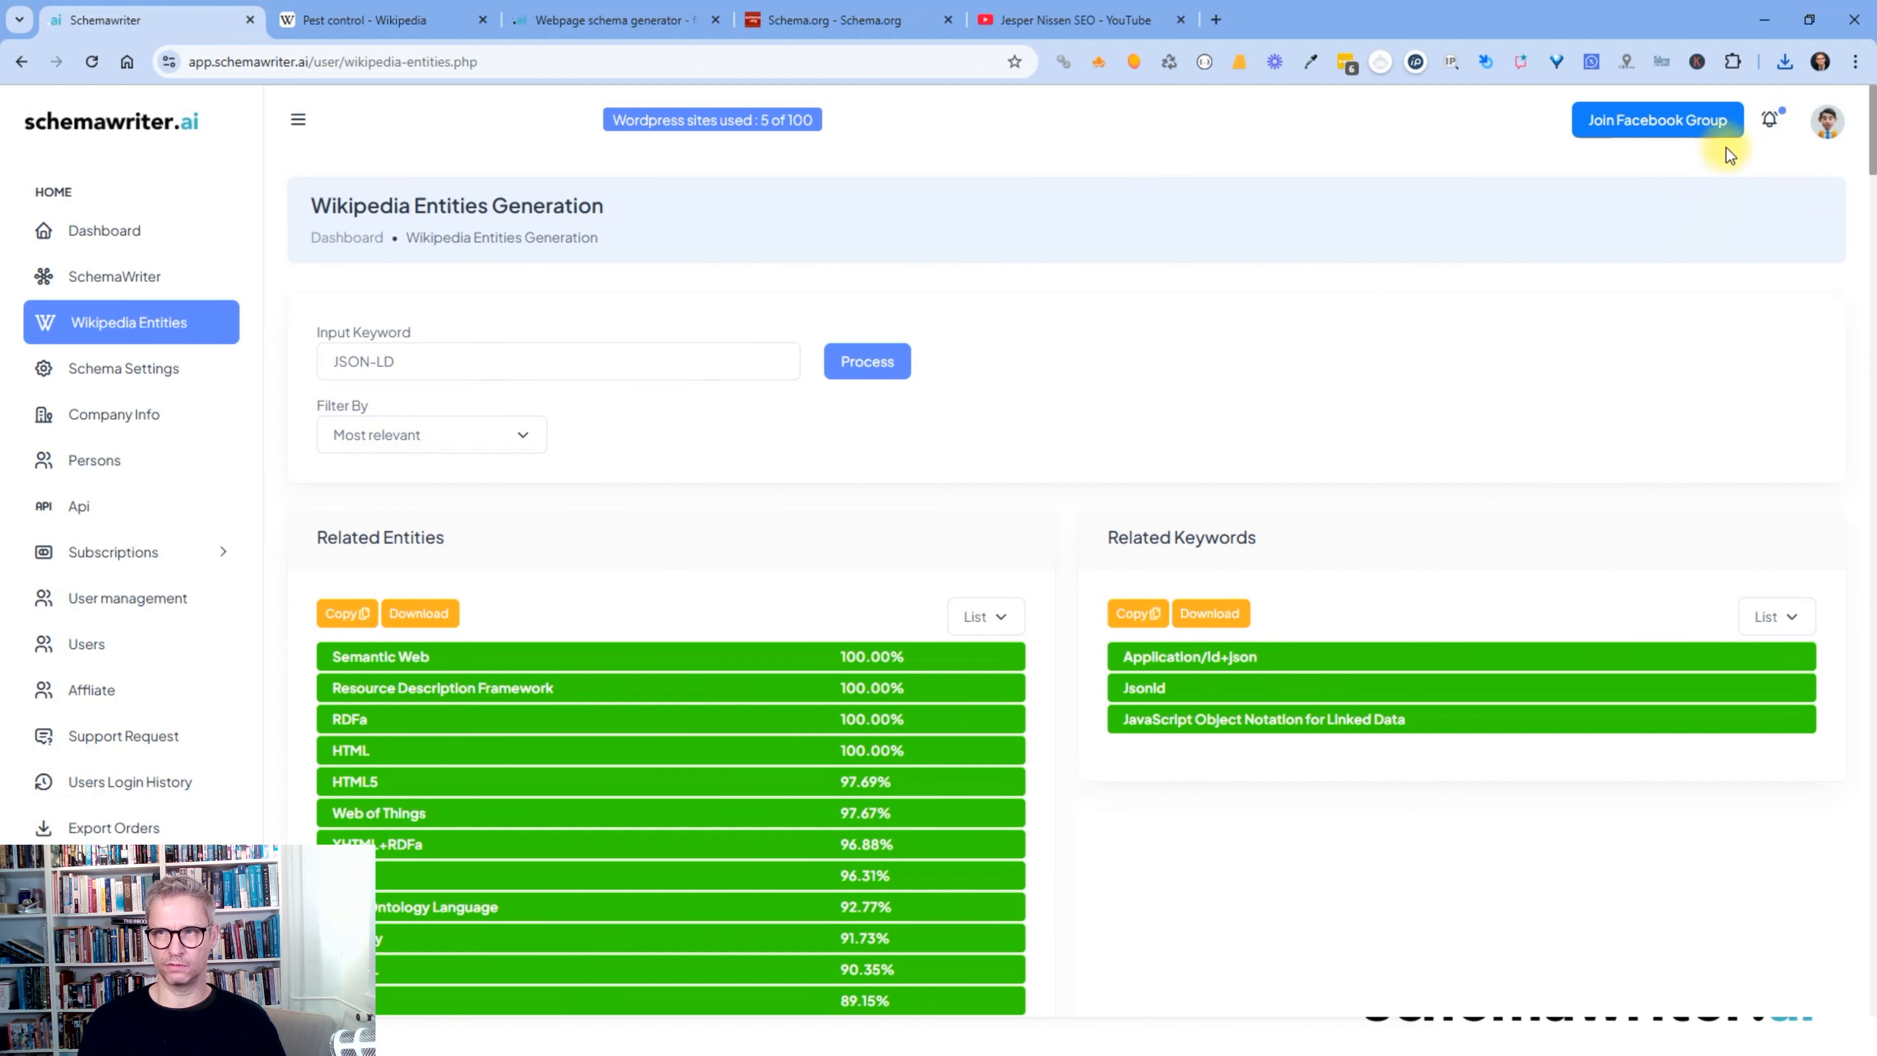
pyautogui.click(1783, 62)
# - Open the keywords file and place both Notepad windows side by side, then return to the entities page
pyautogui.click(1651, 146)
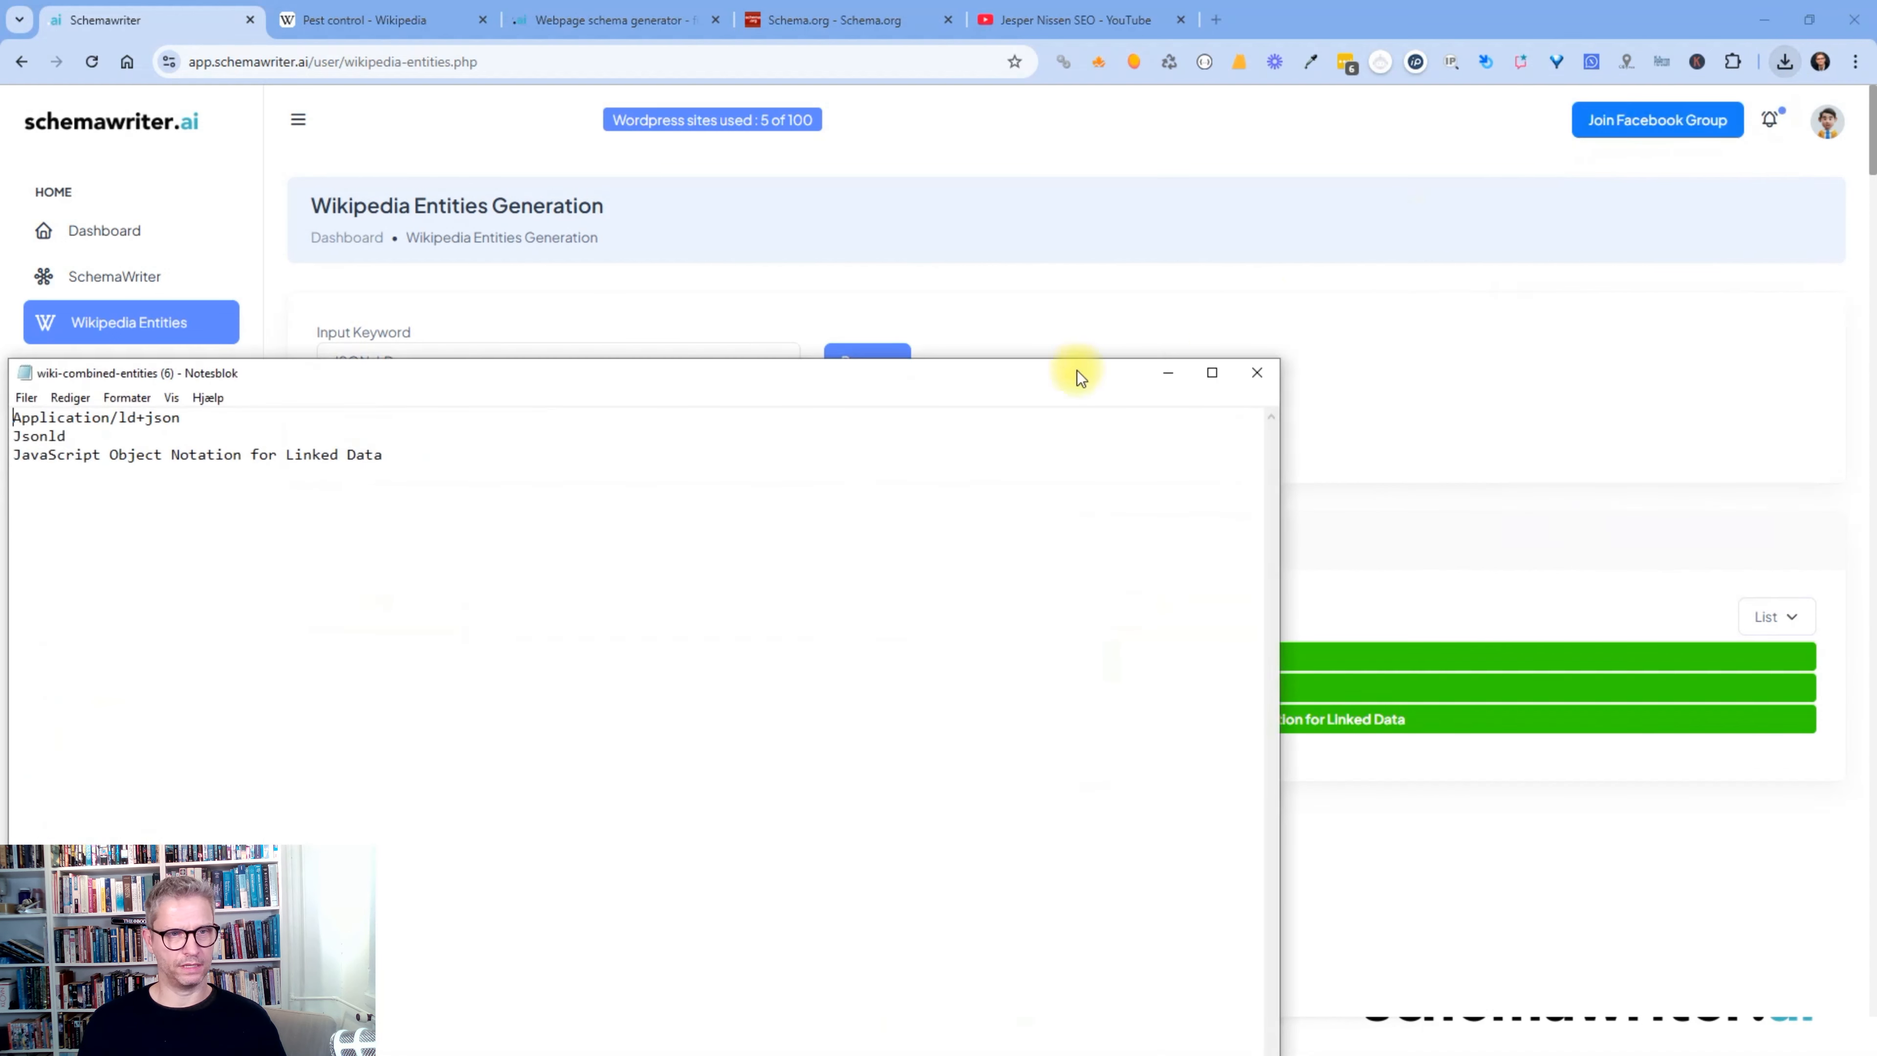
pyautogui.moveTo(683, 378); pyautogui.dragTo(1284, 336)
pyautogui.hotkey('alt', 'Tab')
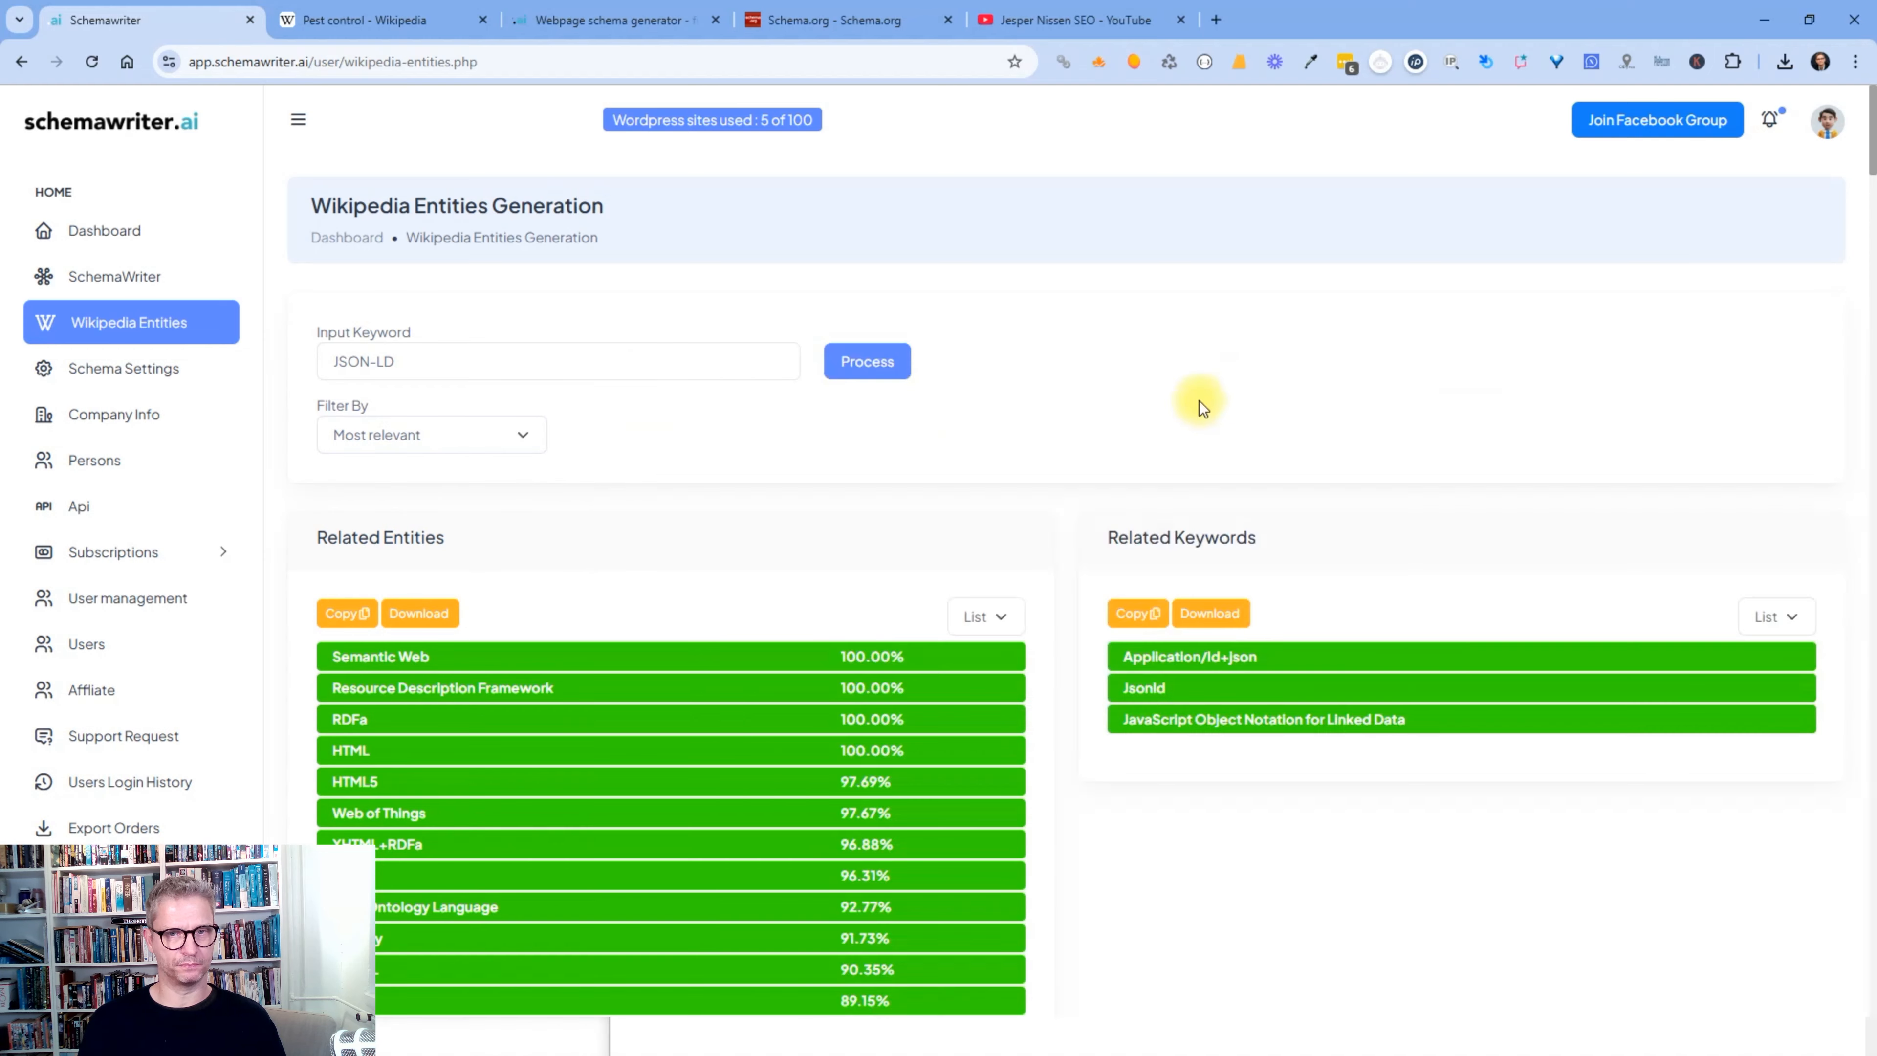
pyautogui.hotkey('alt', 'Tab')
pyautogui.hotkey('alt', 'Tab')
pyautogui.hotkey('alt', 'Tab')
pyautogui.moveTo(557, 260); pyautogui.dragTo(1170, 298)
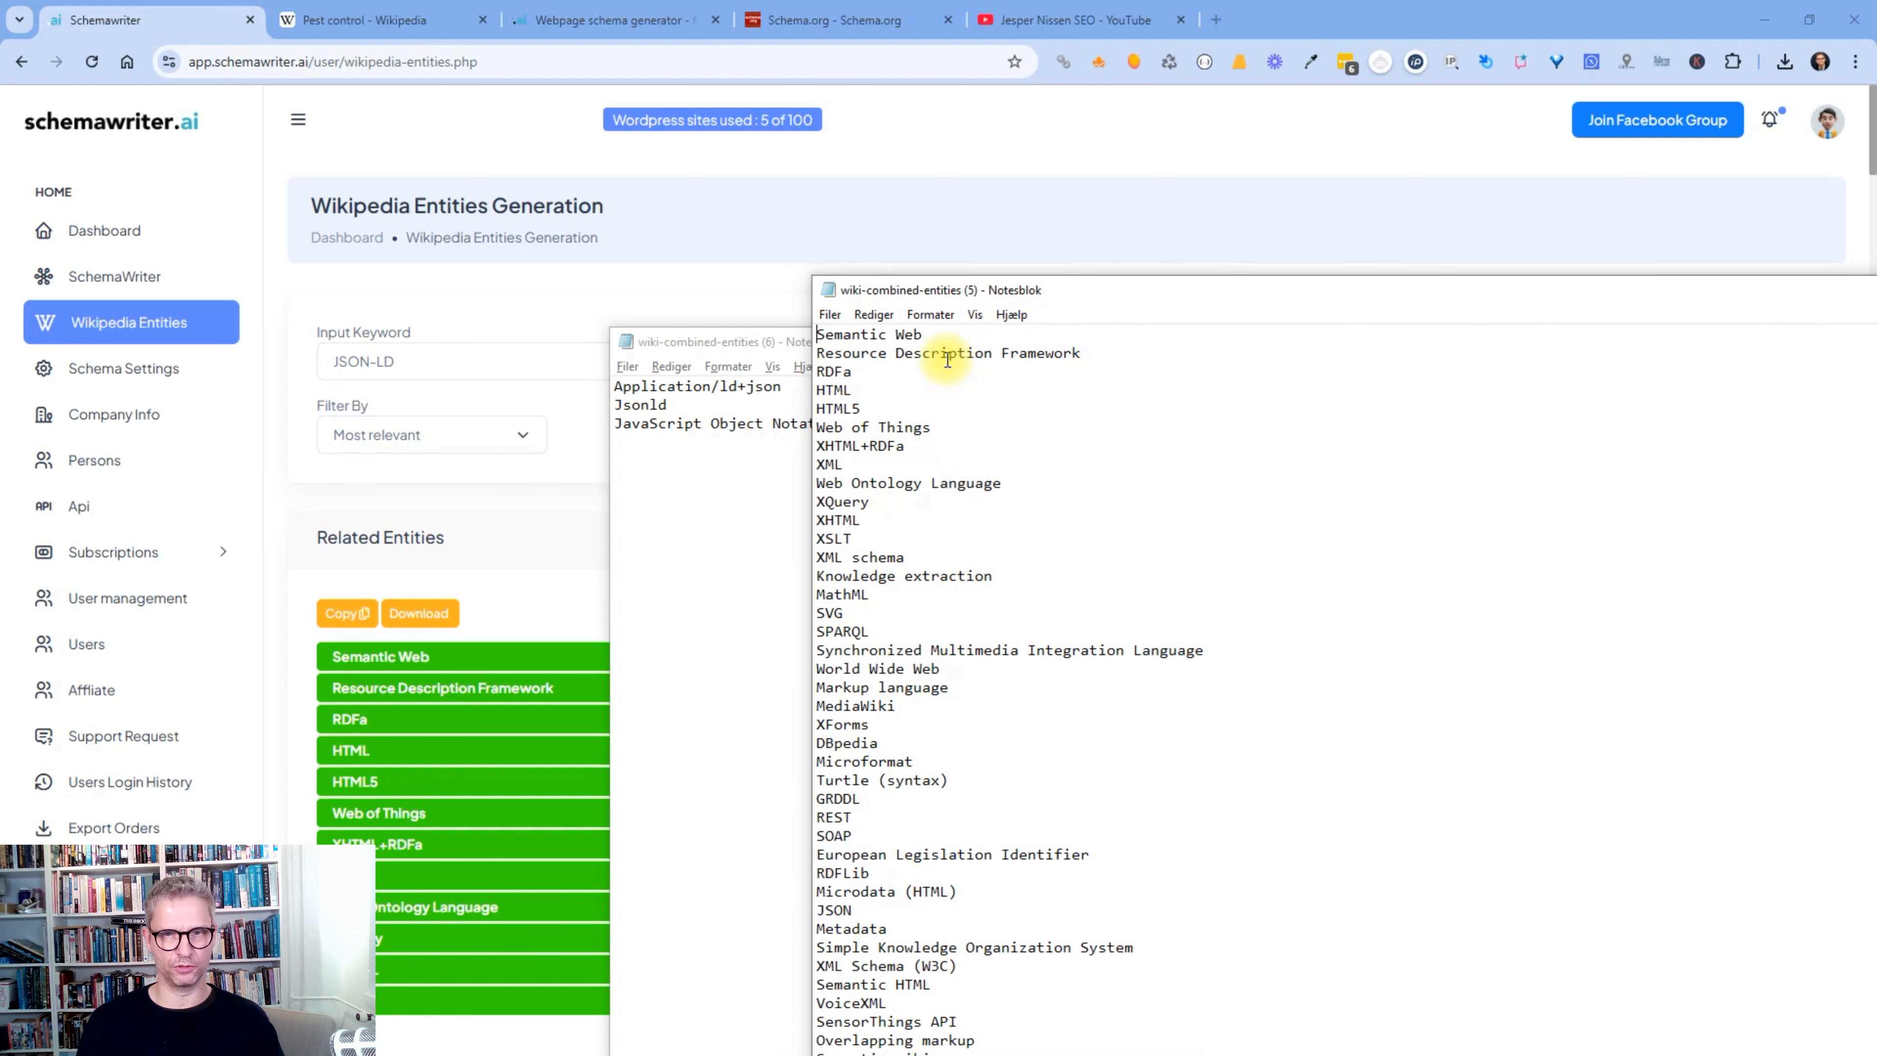
pyautogui.moveTo(1245, 300); pyautogui.dragTo(1262, 260)
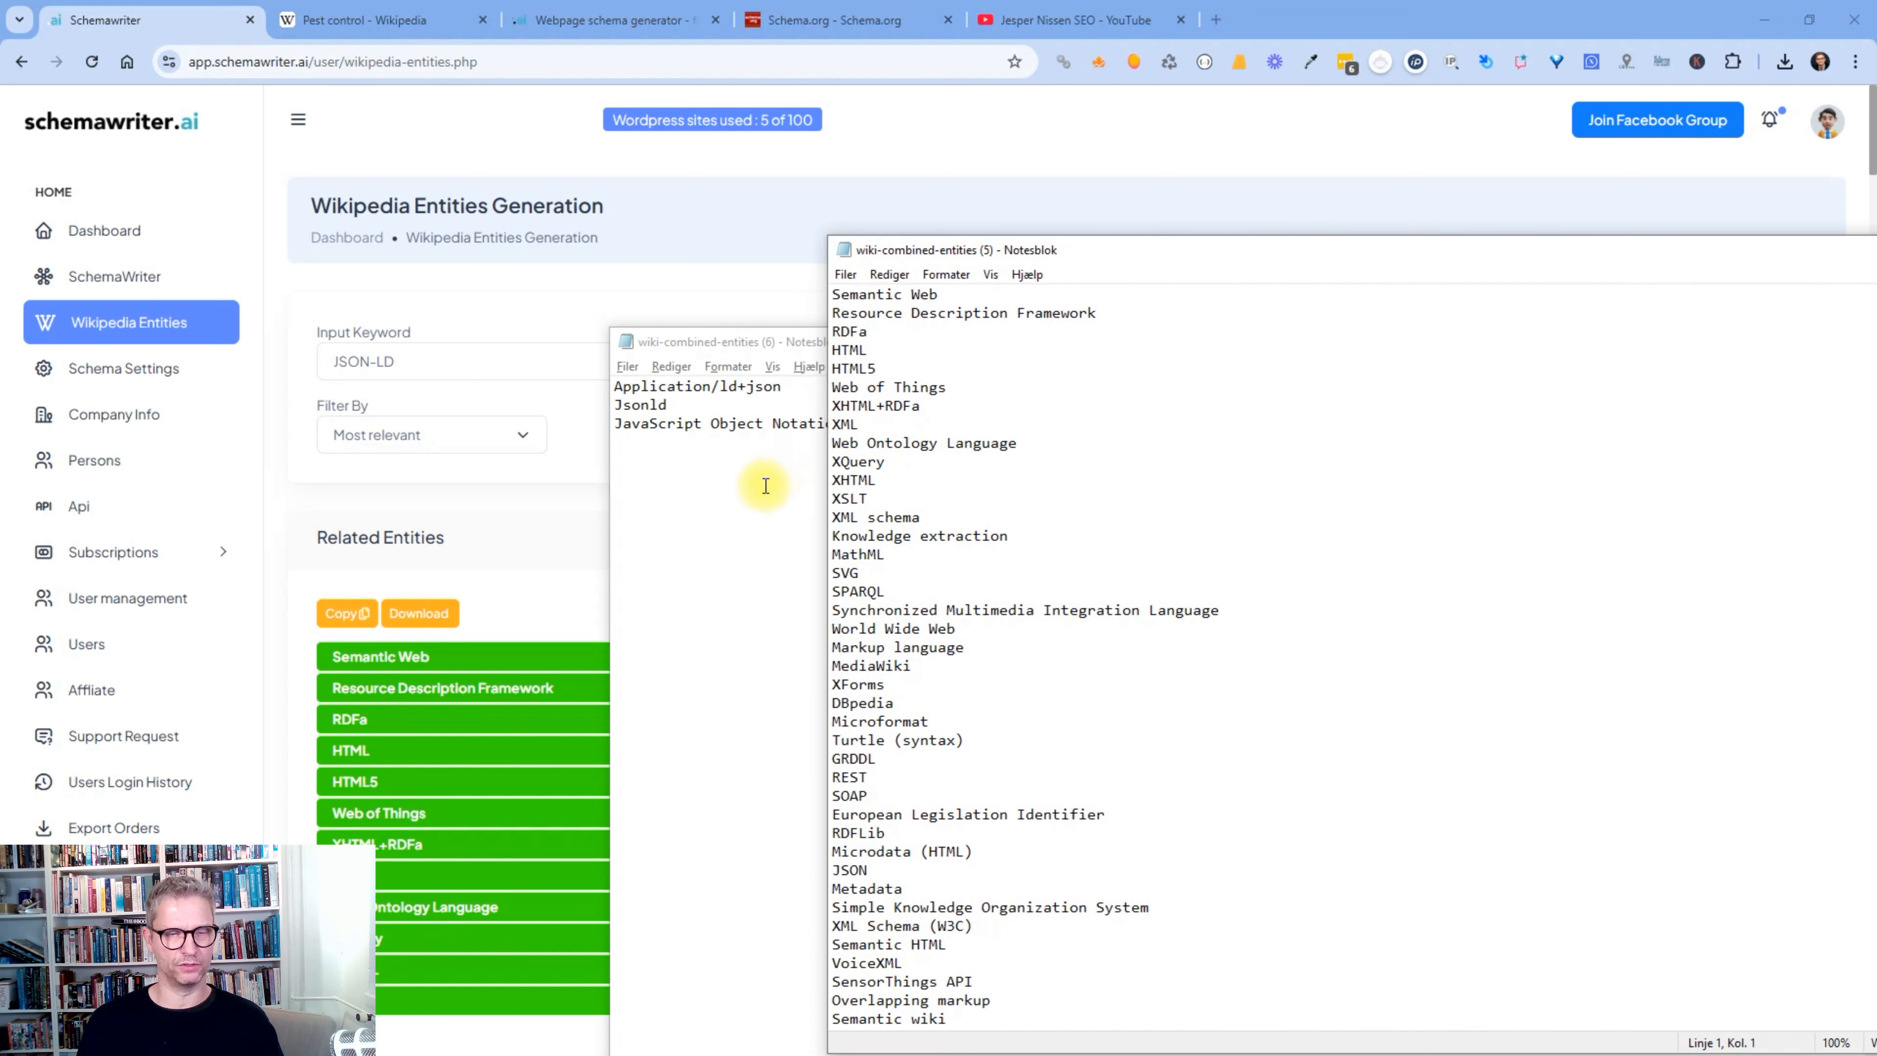
pyautogui.click(526, 502)
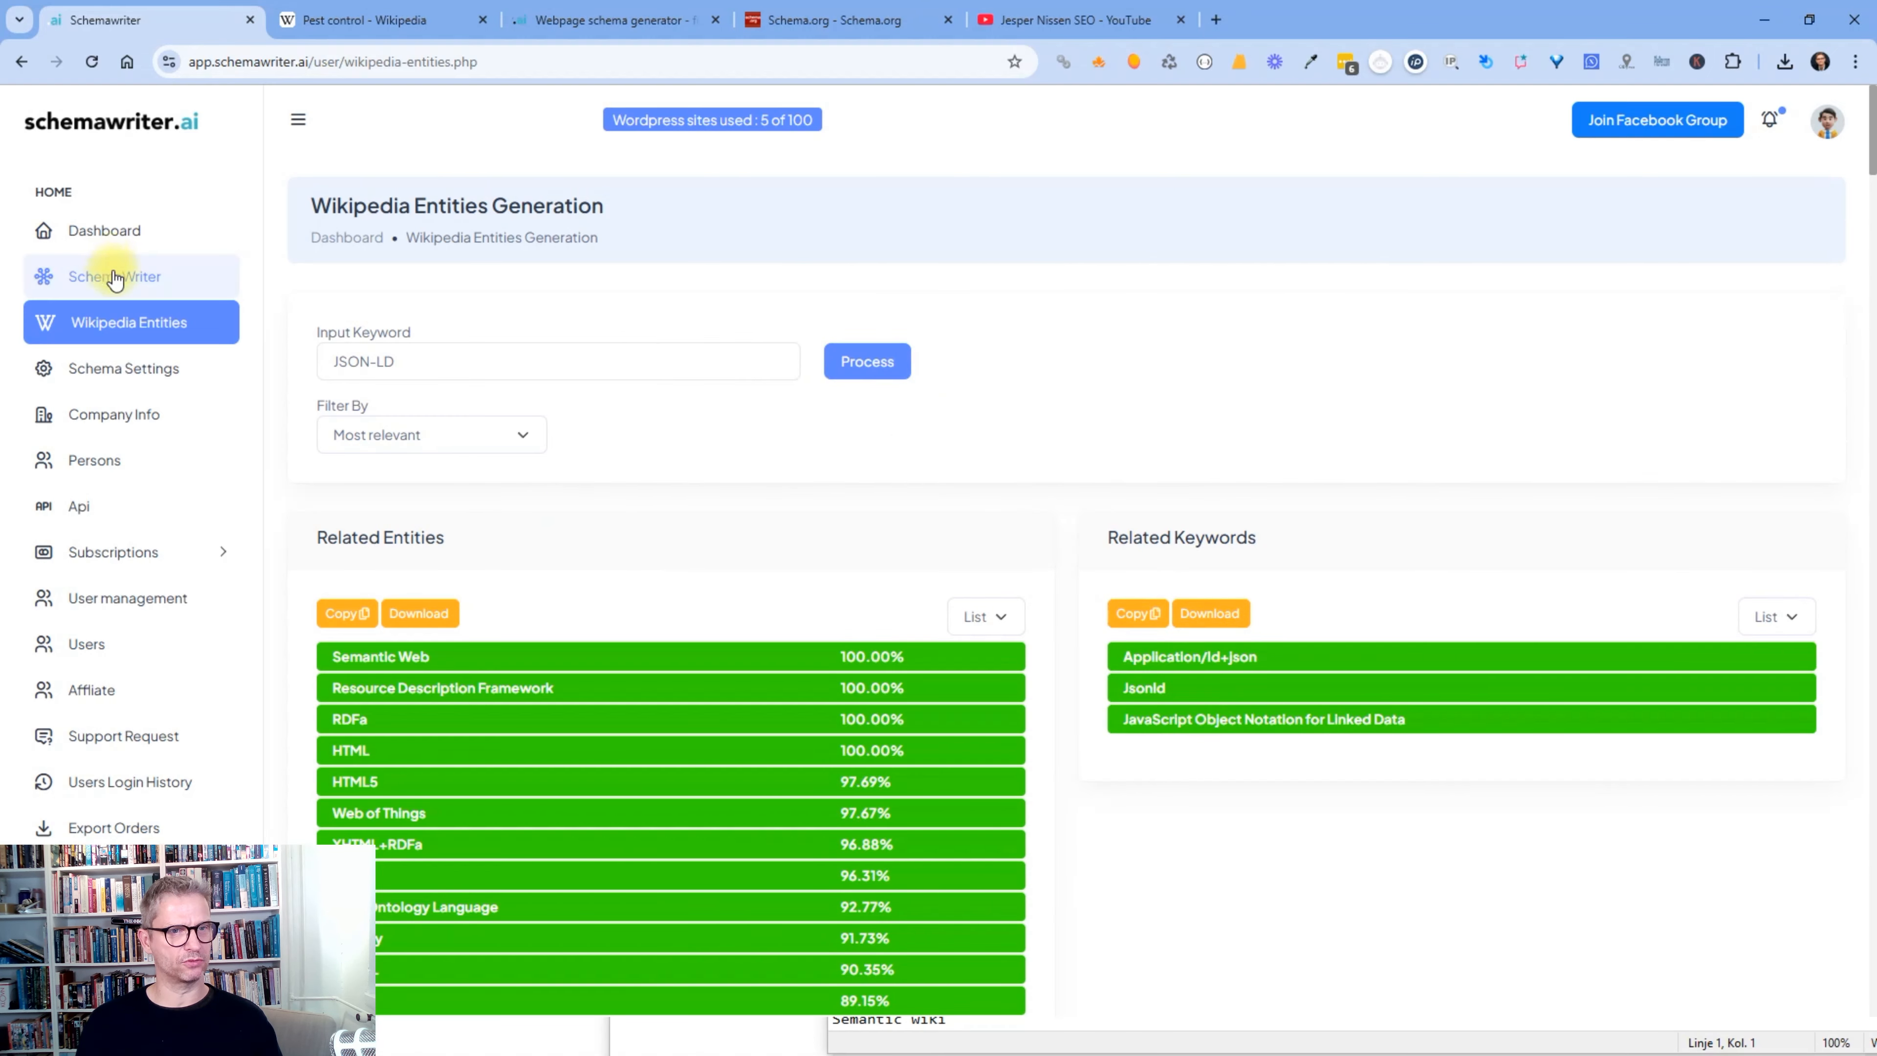
# - View the first saved webpage schema from the SchemaWriter My Schemas list
pyautogui.click(94, 279)
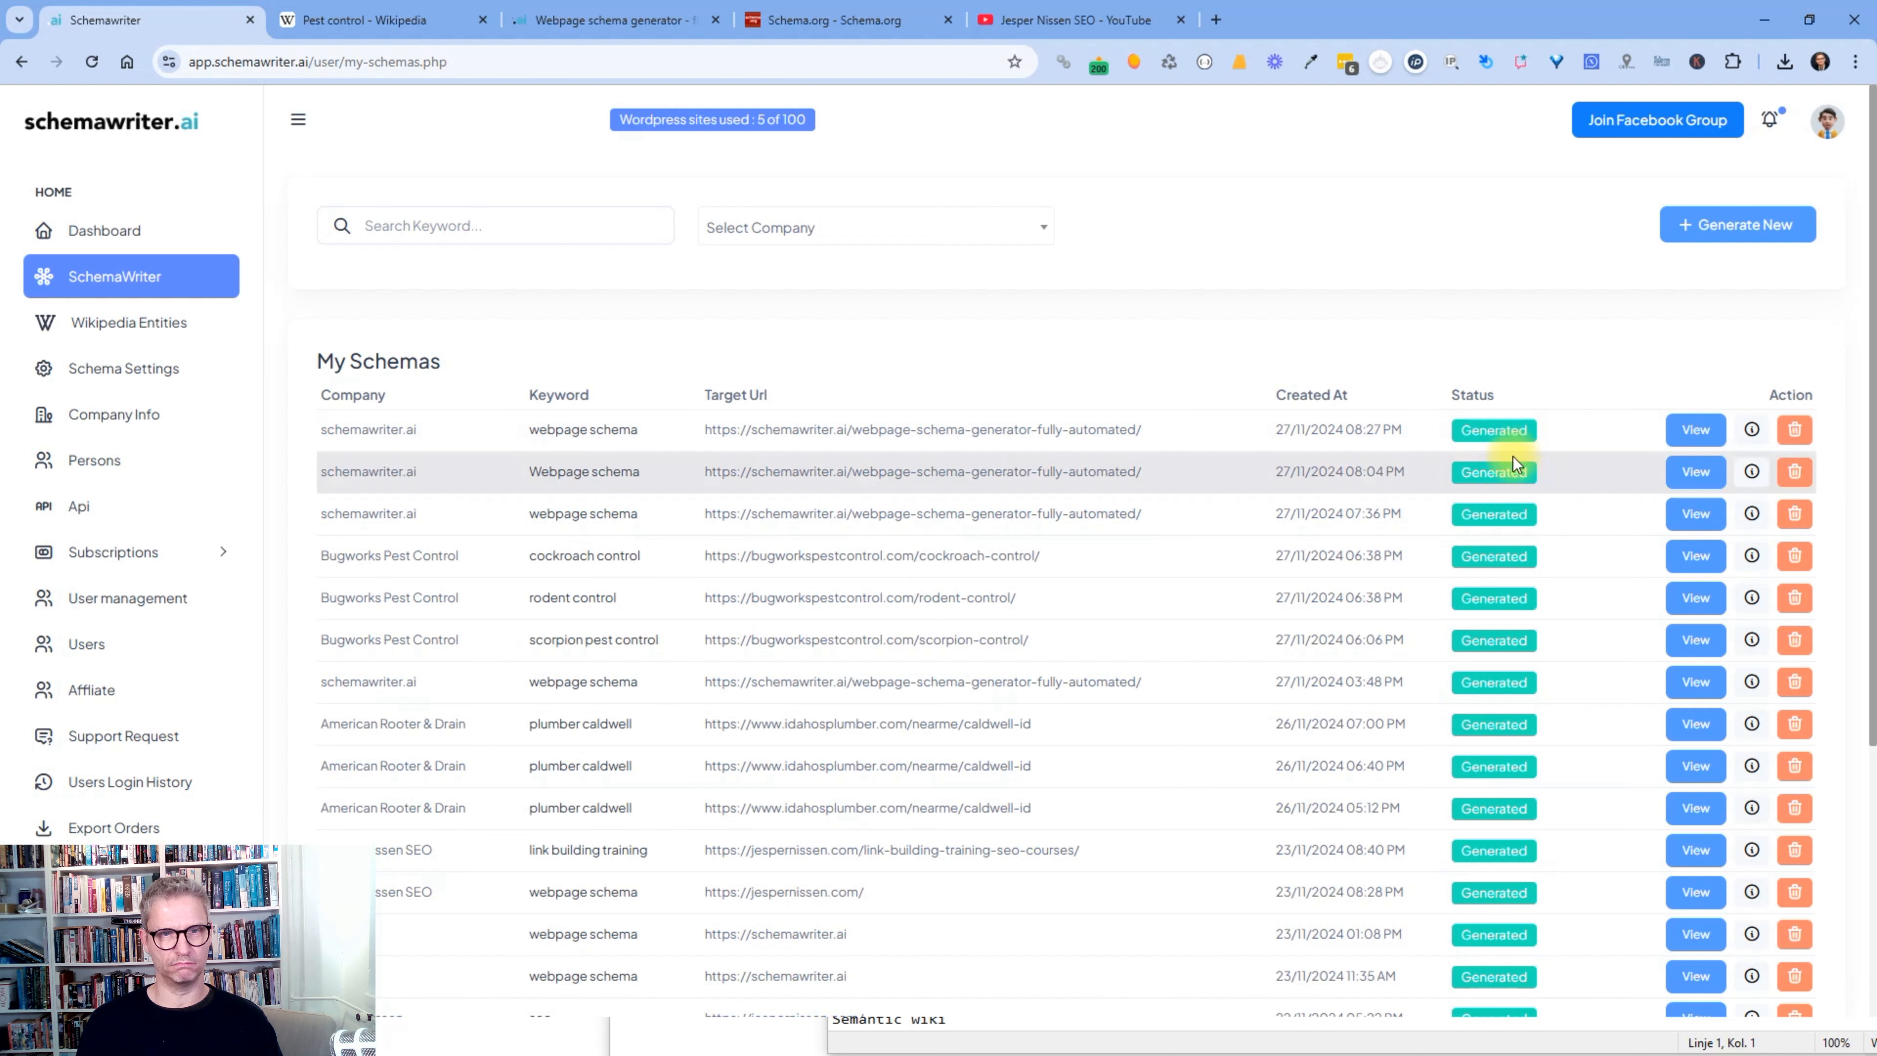
pyautogui.click(1713, 440)
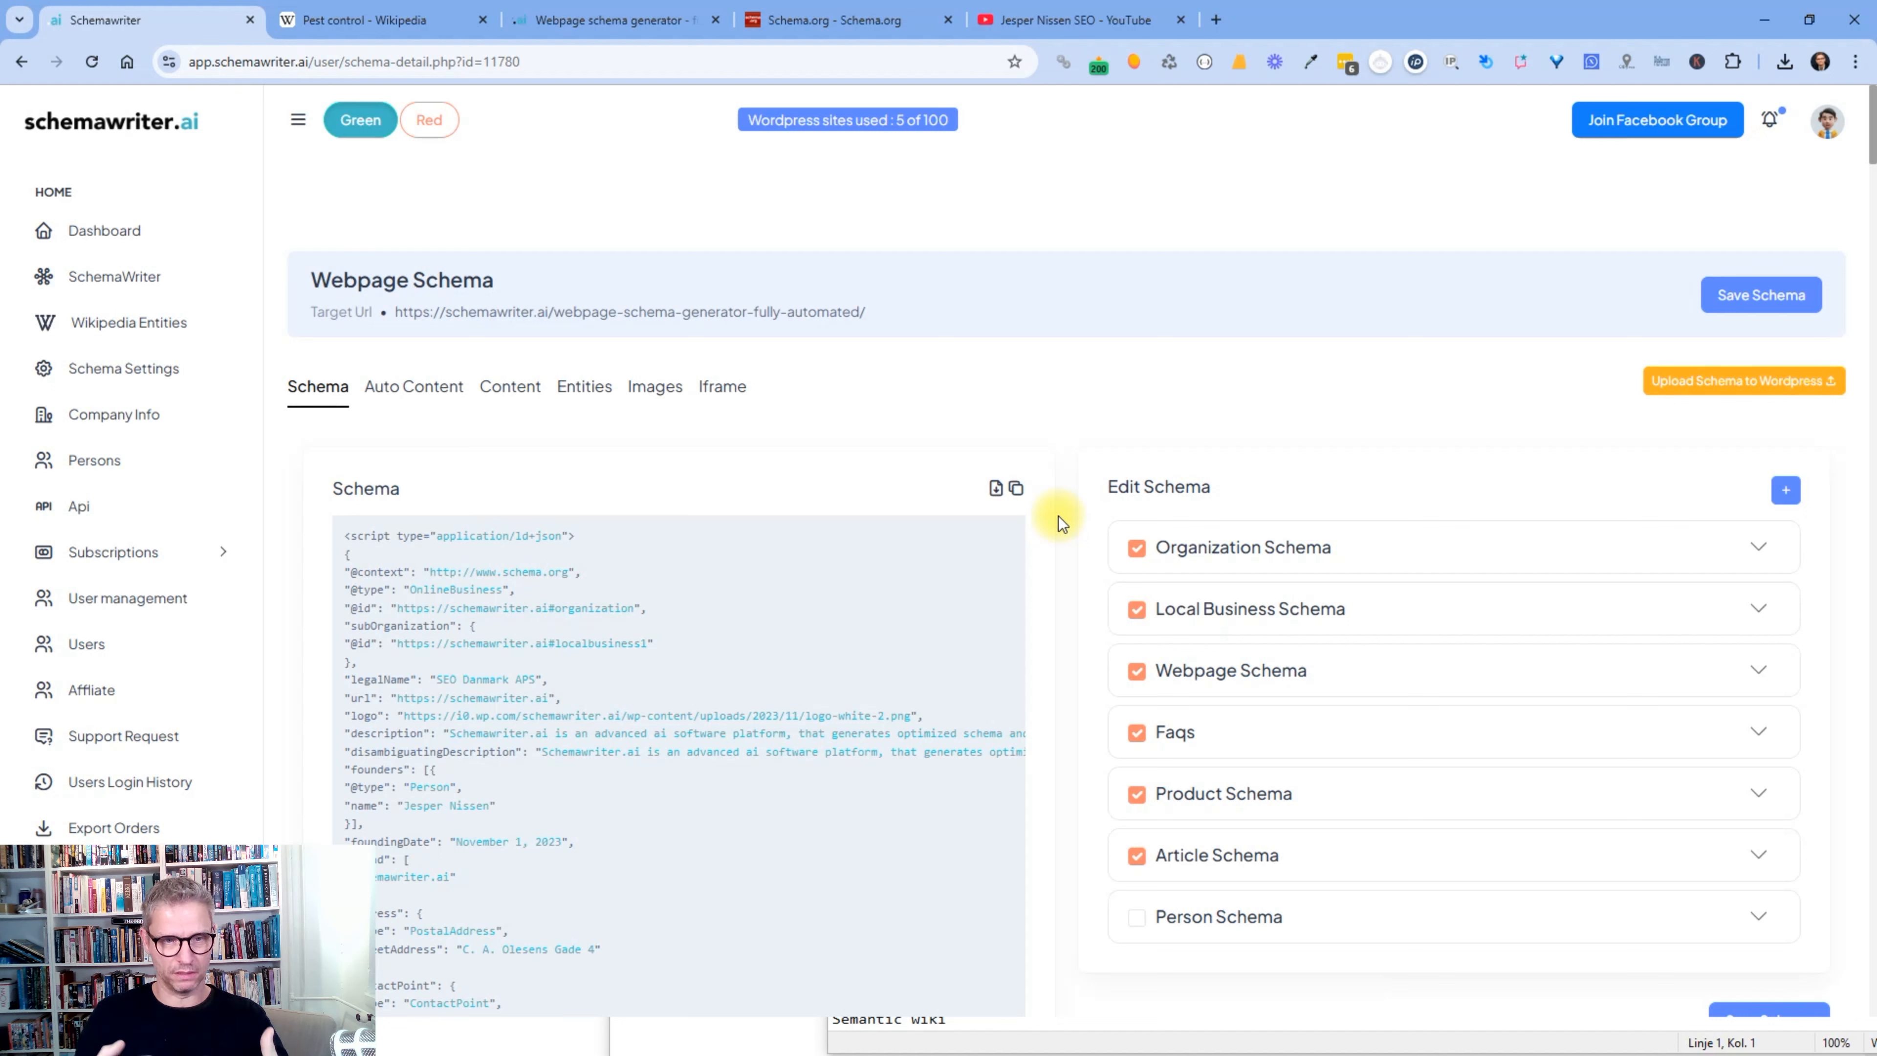
# - Include the Person Schema and scroll down through the generated JSON-LD code
pyautogui.click(1134, 922)
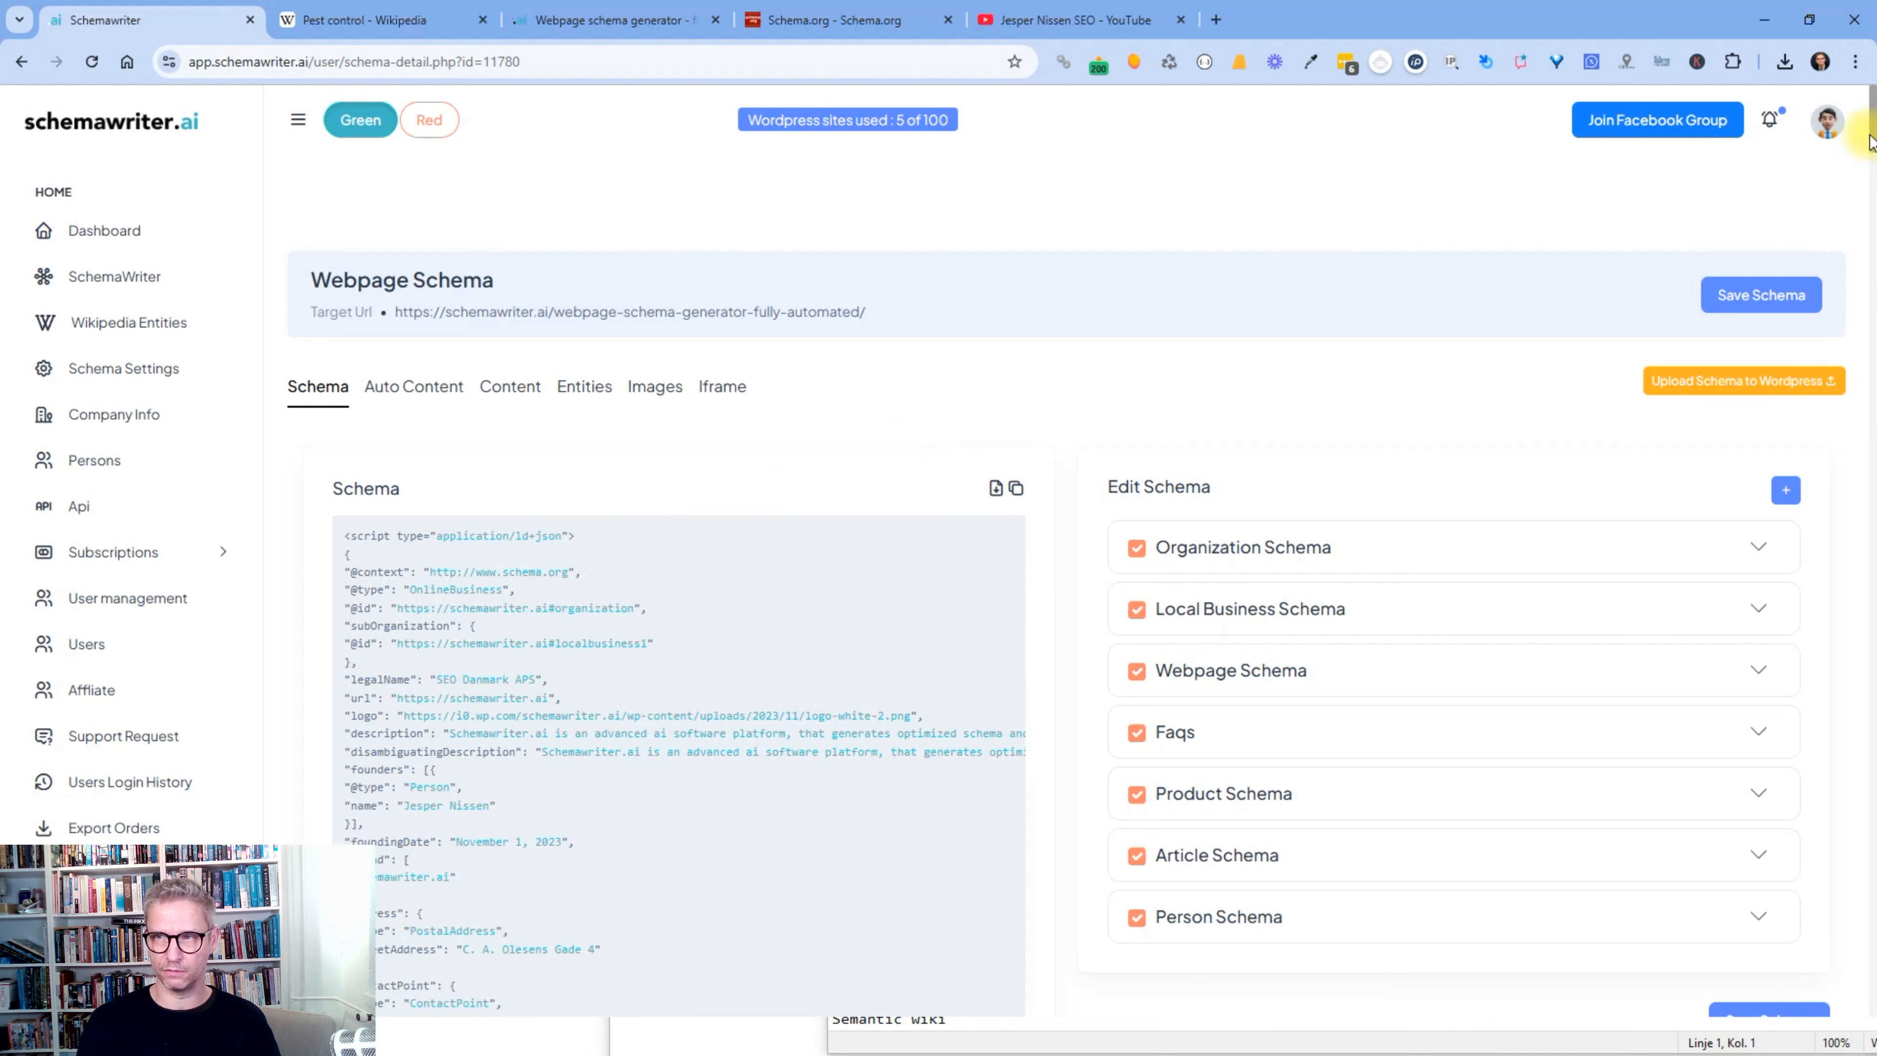
pyautogui.moveTo(1872, 140); pyautogui.dragTo(1873, 418)
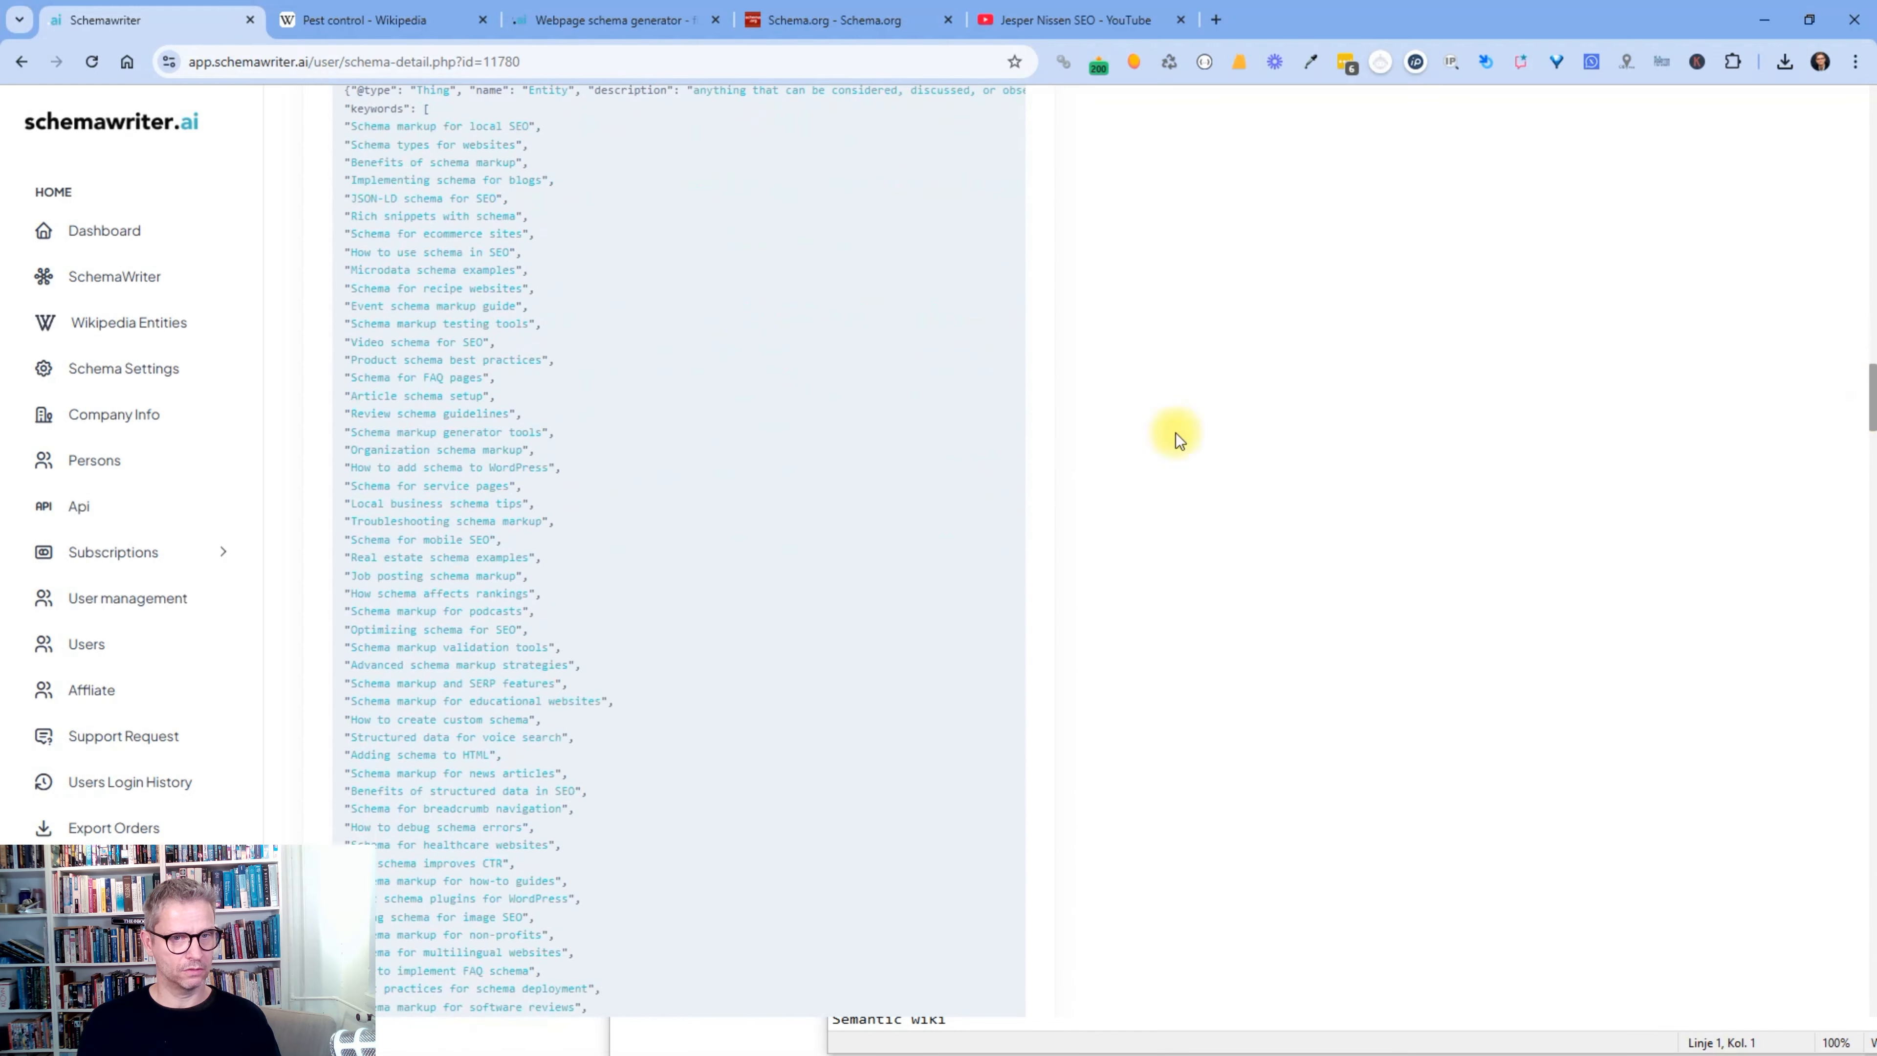
pyautogui.moveTo(442, 306); pyautogui.dragTo(477, 467)
pyautogui.scroll(-15, 803, 464)
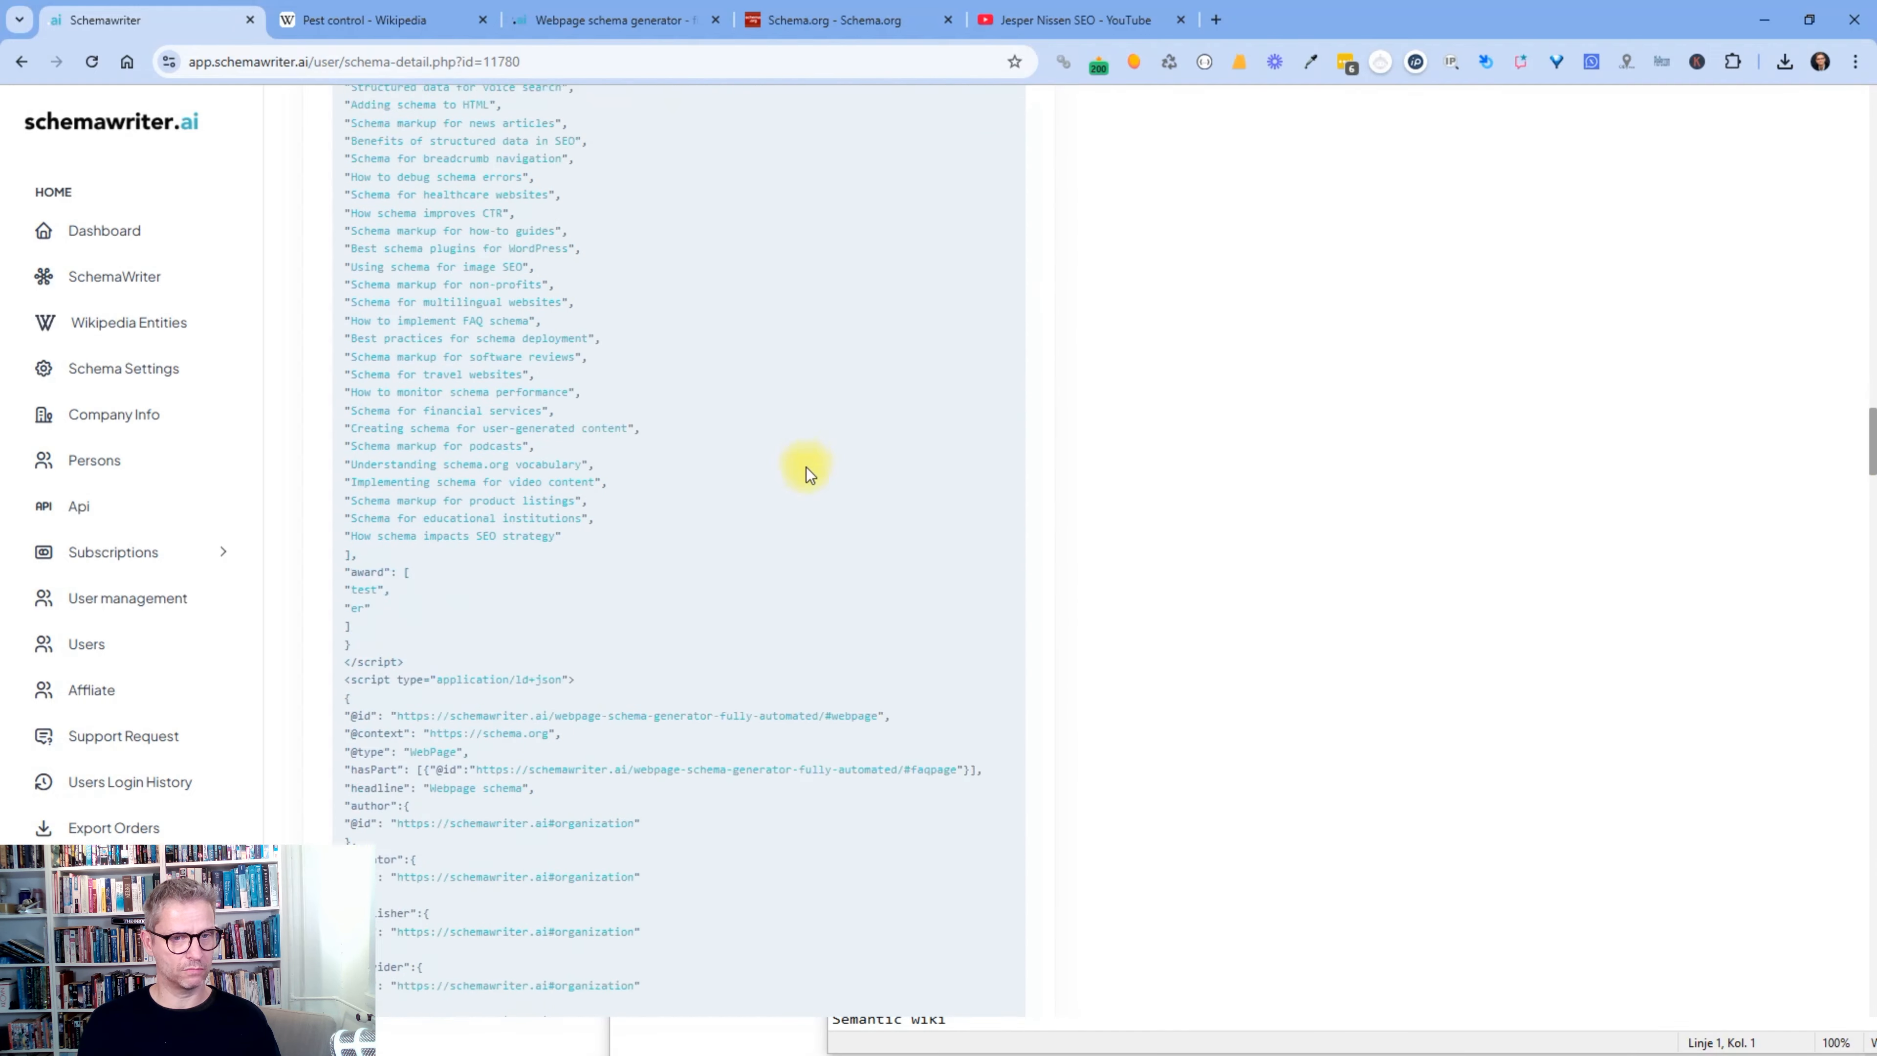
pyautogui.scroll(-6, 436, 356)
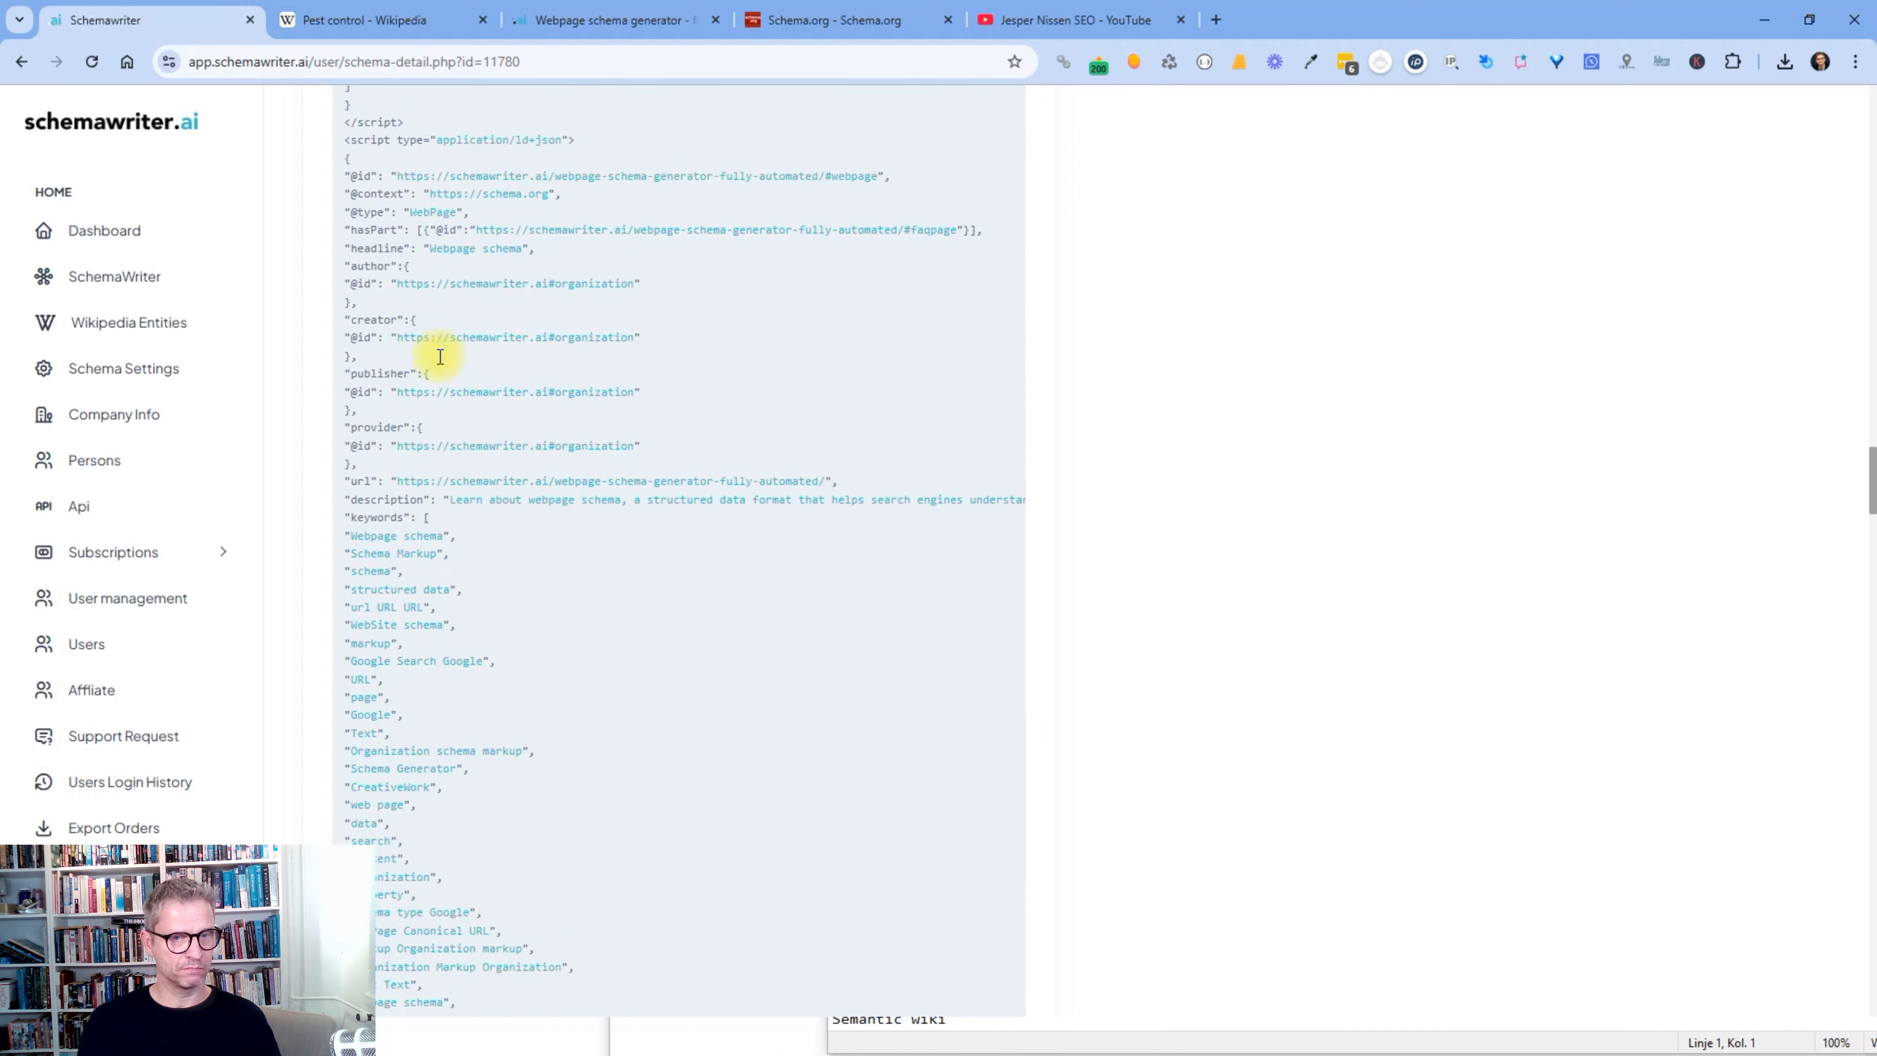
pyautogui.moveTo(410, 291); pyautogui.dragTo(448, 542)
pyautogui.scroll(-1, 941, 434)
pyautogui.scroll(-10, 942, 436)
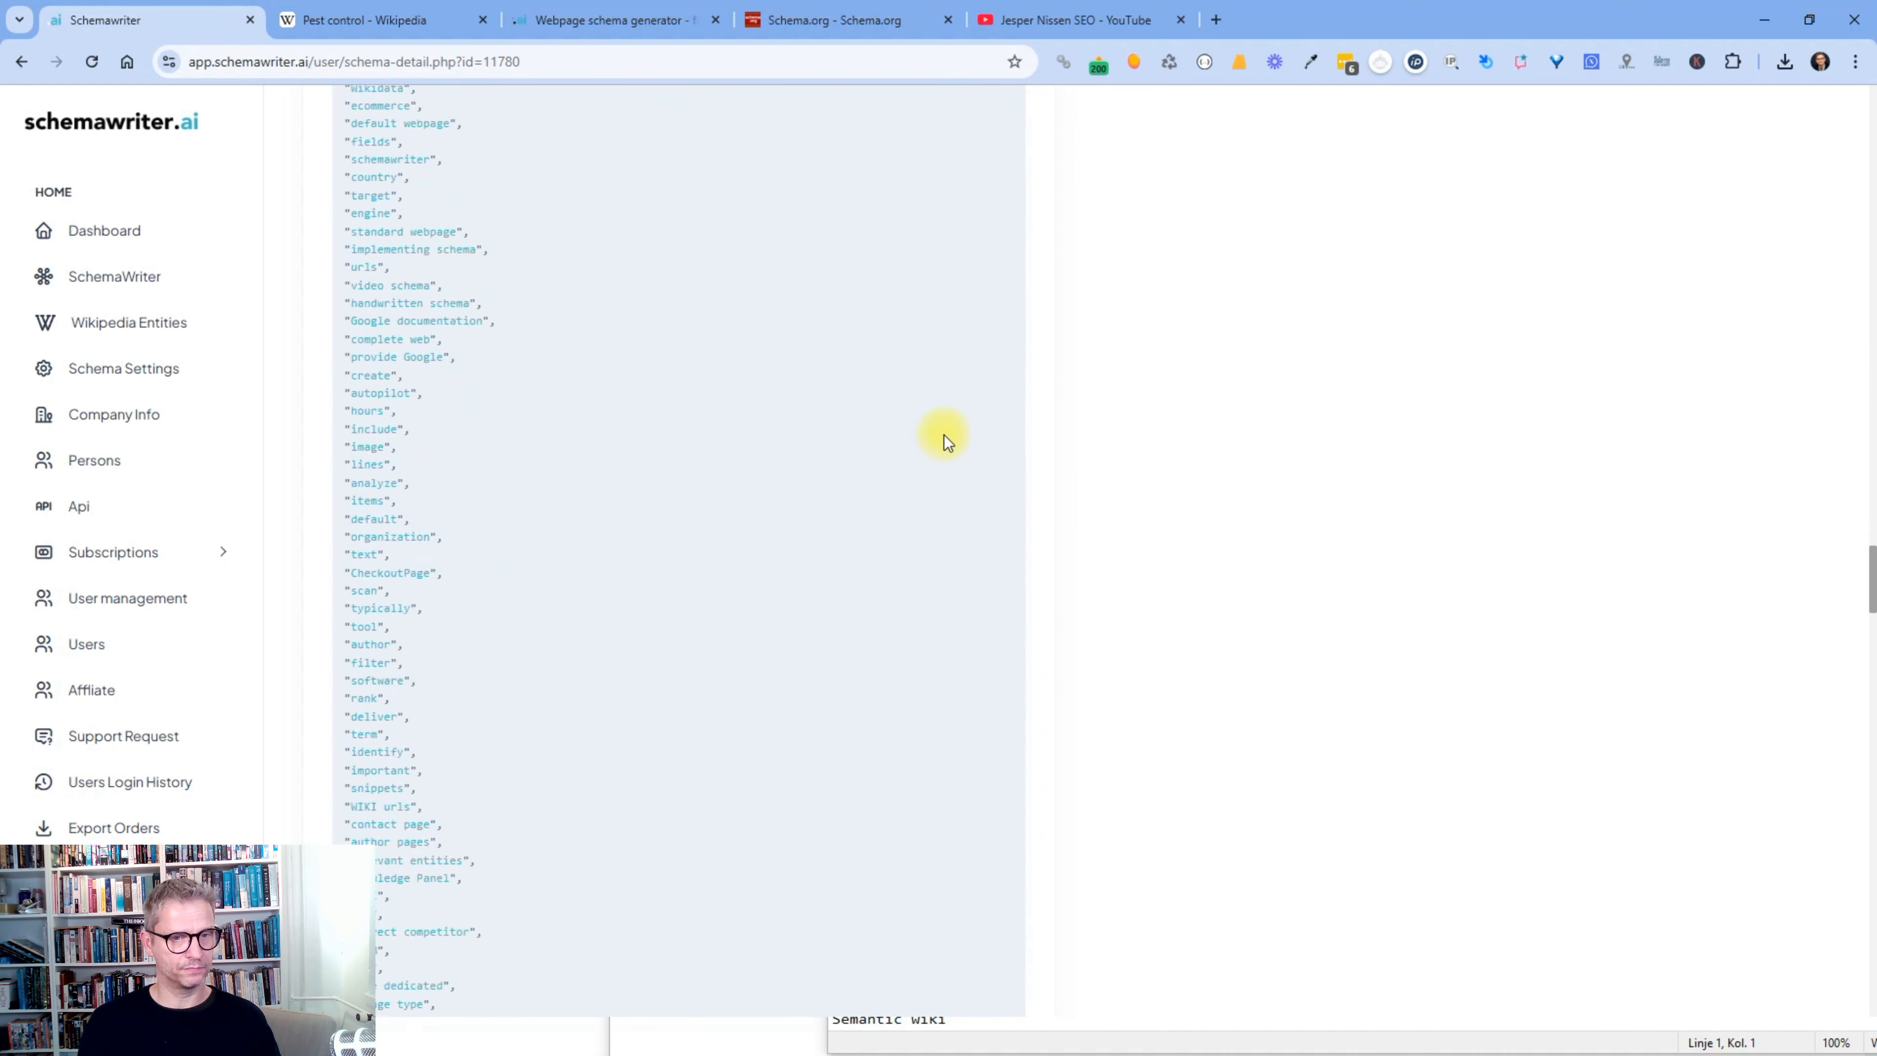
# - Finish reviewing the schema code and bring up the Auto Content company summary
pyautogui.moveTo(516, 158); pyautogui.dragTo(893, 302)
pyautogui.scroll(-10, 893, 302)
pyautogui.moveTo(524, 155); pyautogui.dragTo(636, 509)
pyautogui.scroll(-10, 828, 485)
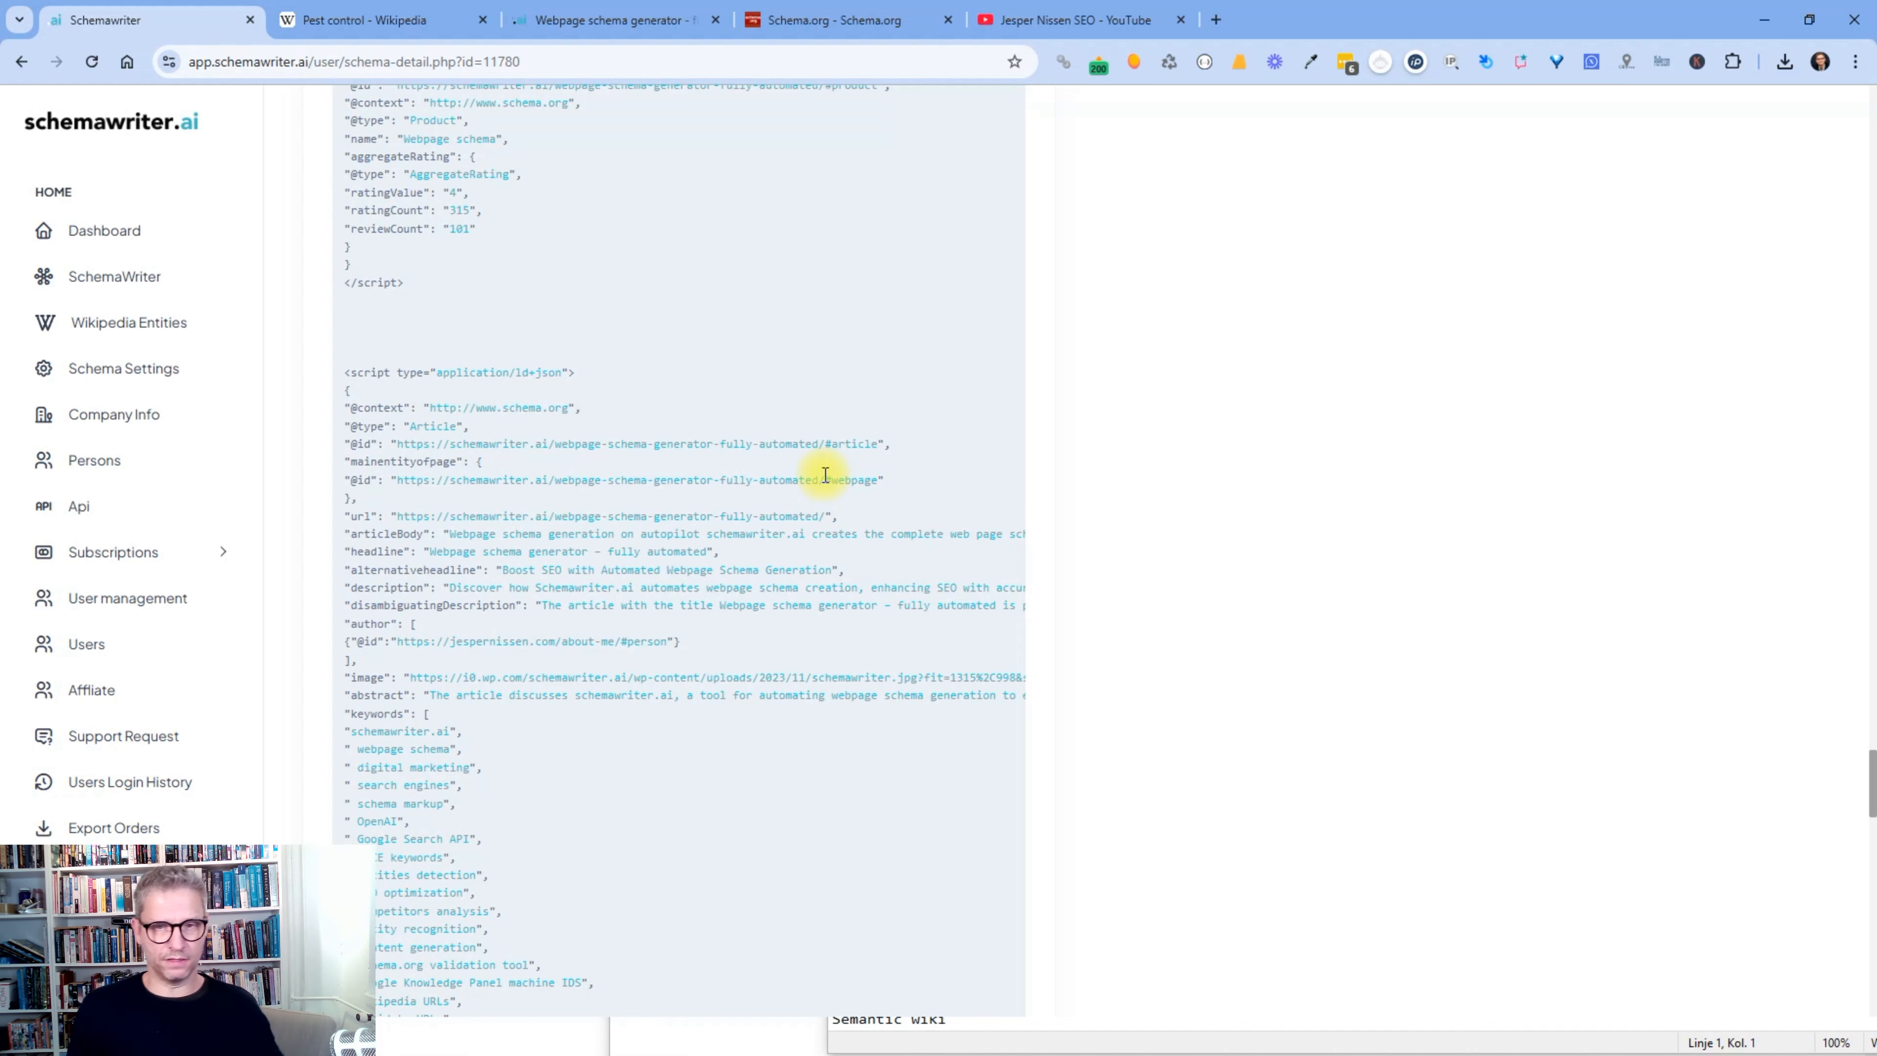
pyautogui.scroll(20, 1074, 325)
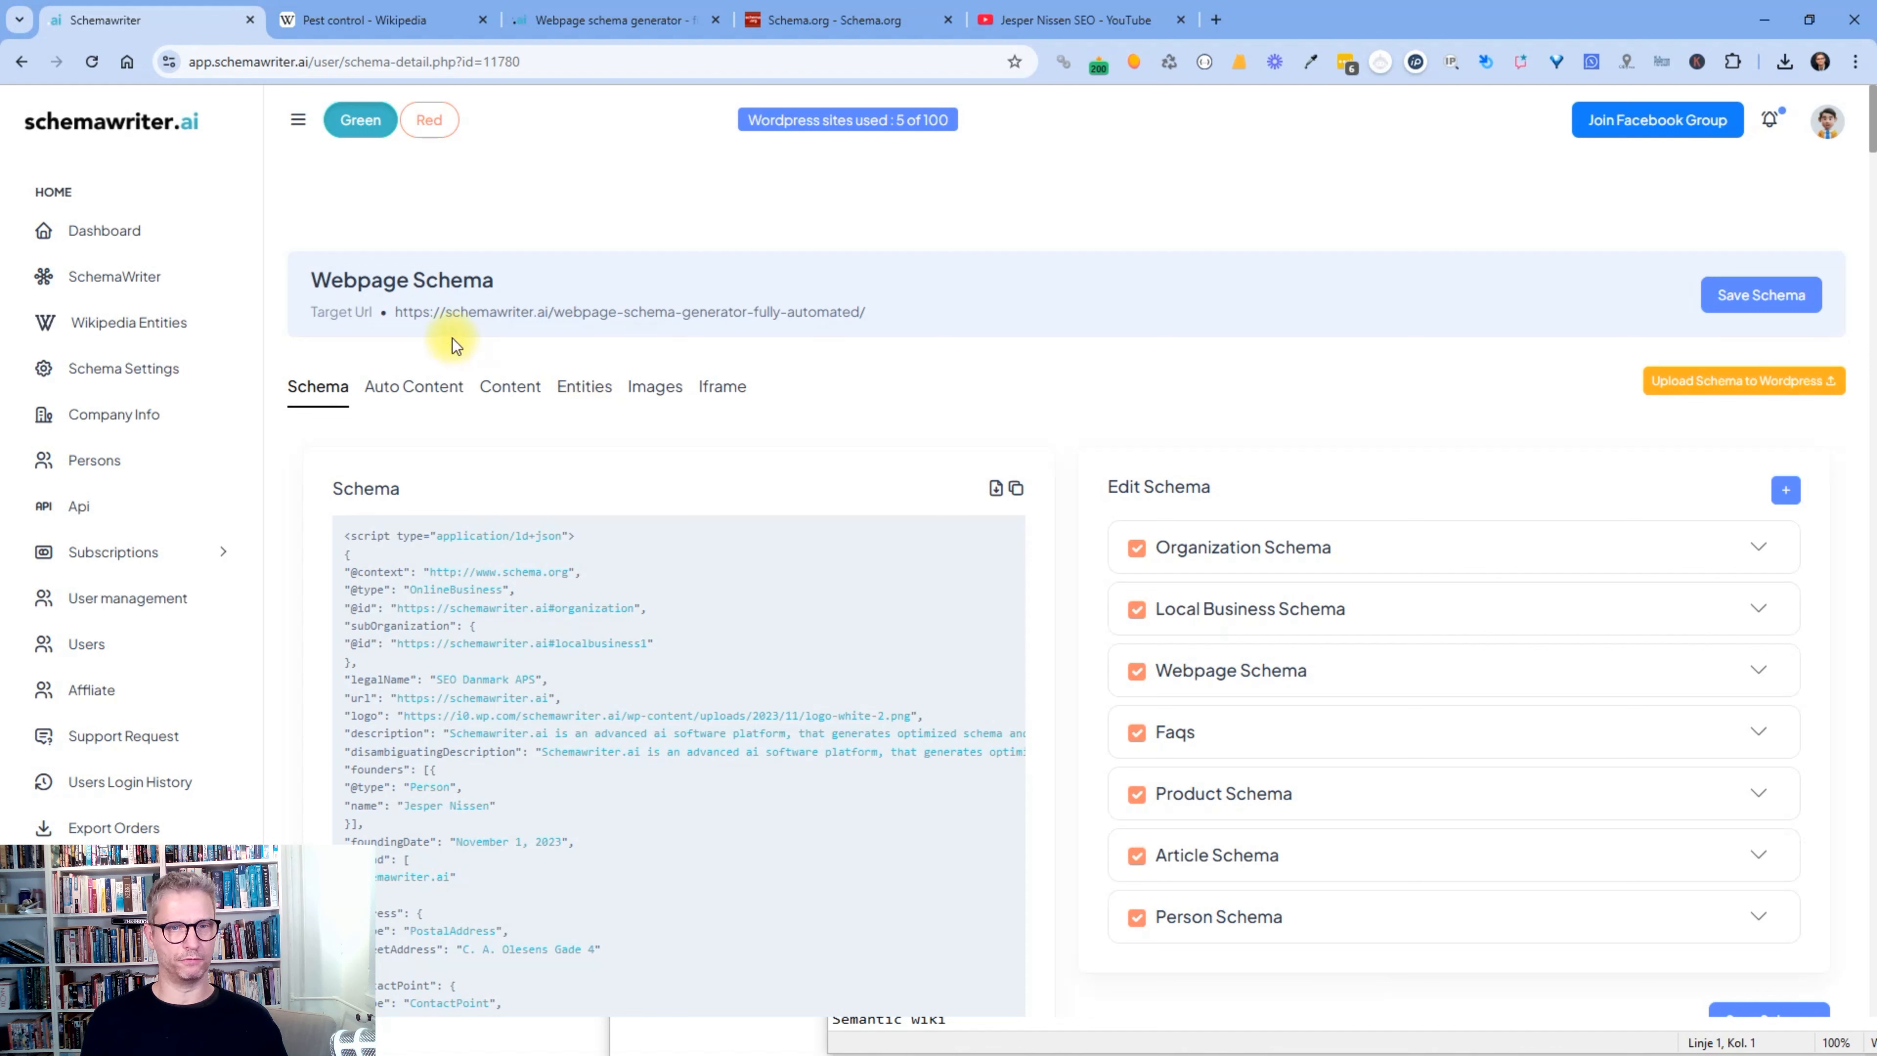
pyautogui.click(432, 390)
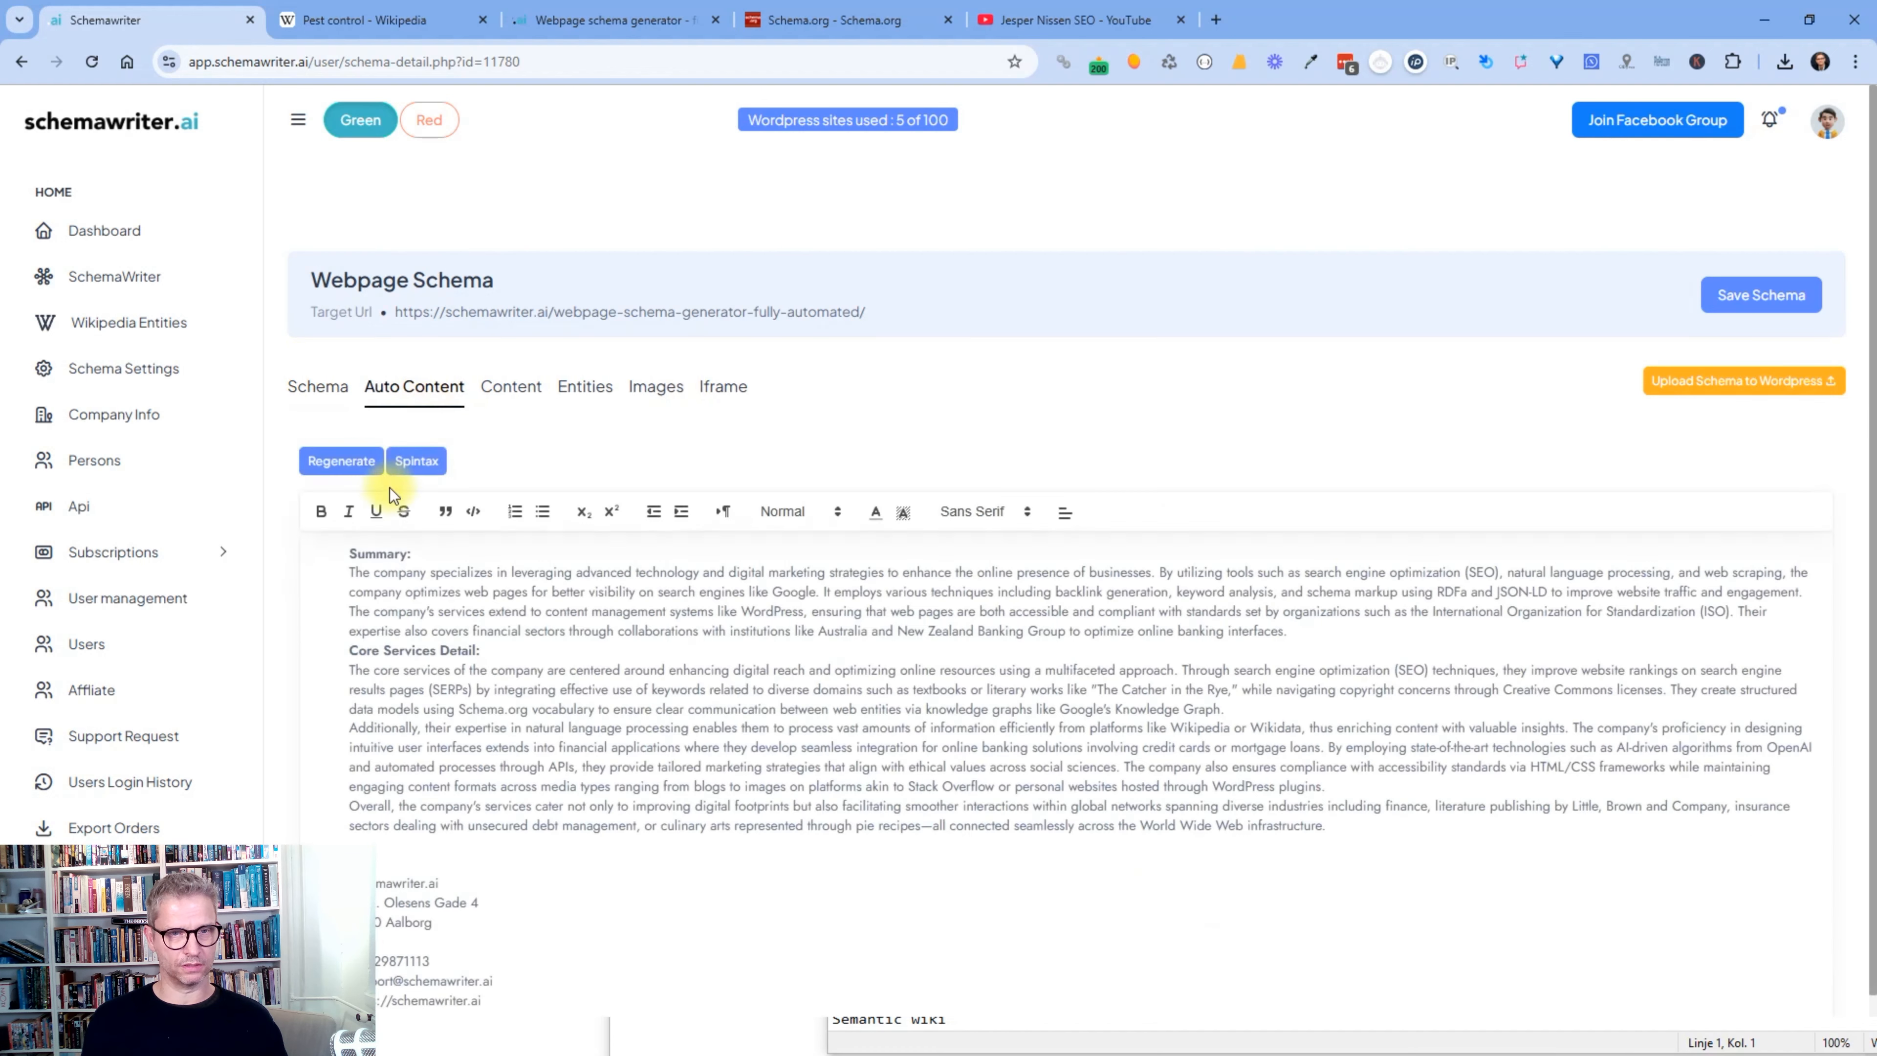
pyautogui.moveTo(355, 554)
pyautogui.mouseDown()
pyautogui.moveTo(1059, 775)
pyautogui.moveTo(1349, 838)
pyautogui.moveTo(1160, 807)
pyautogui.moveTo(333, 572)
pyautogui.mouseUp()
pyautogui.click(1349, 831)
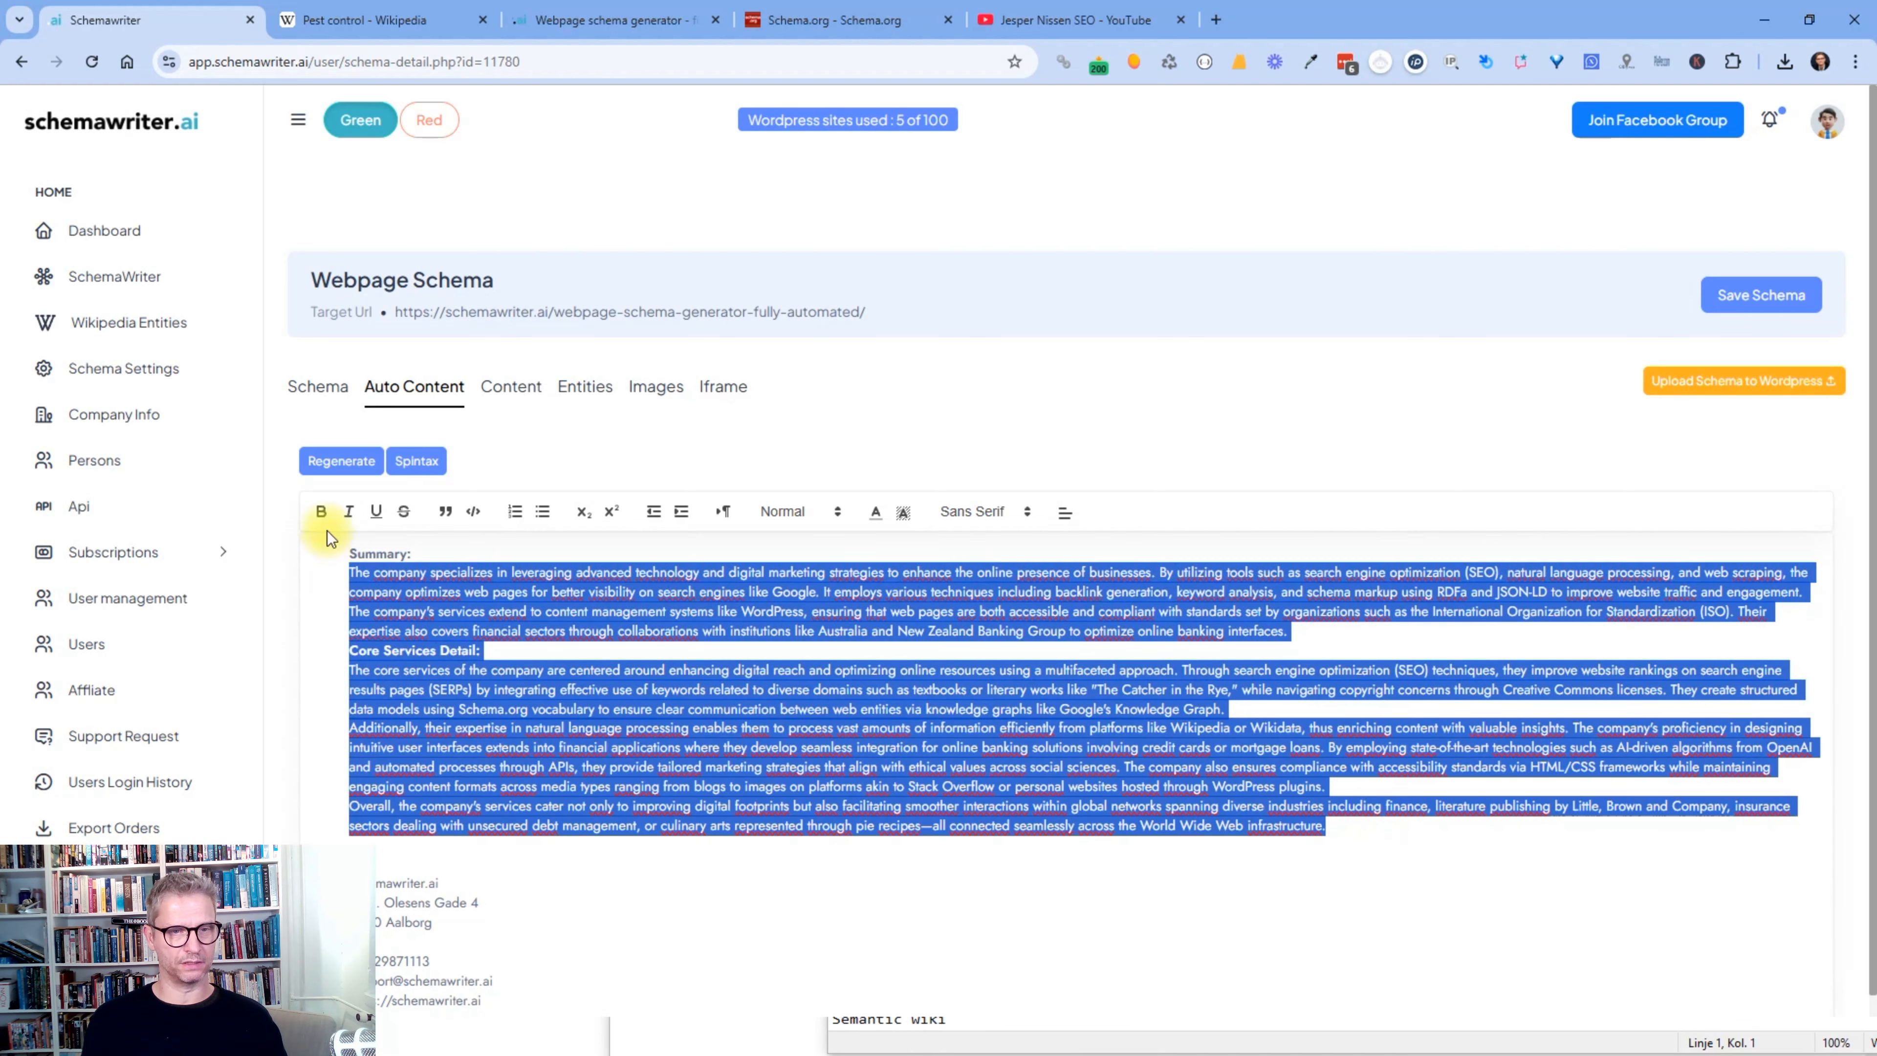
pyautogui.click(315, 387)
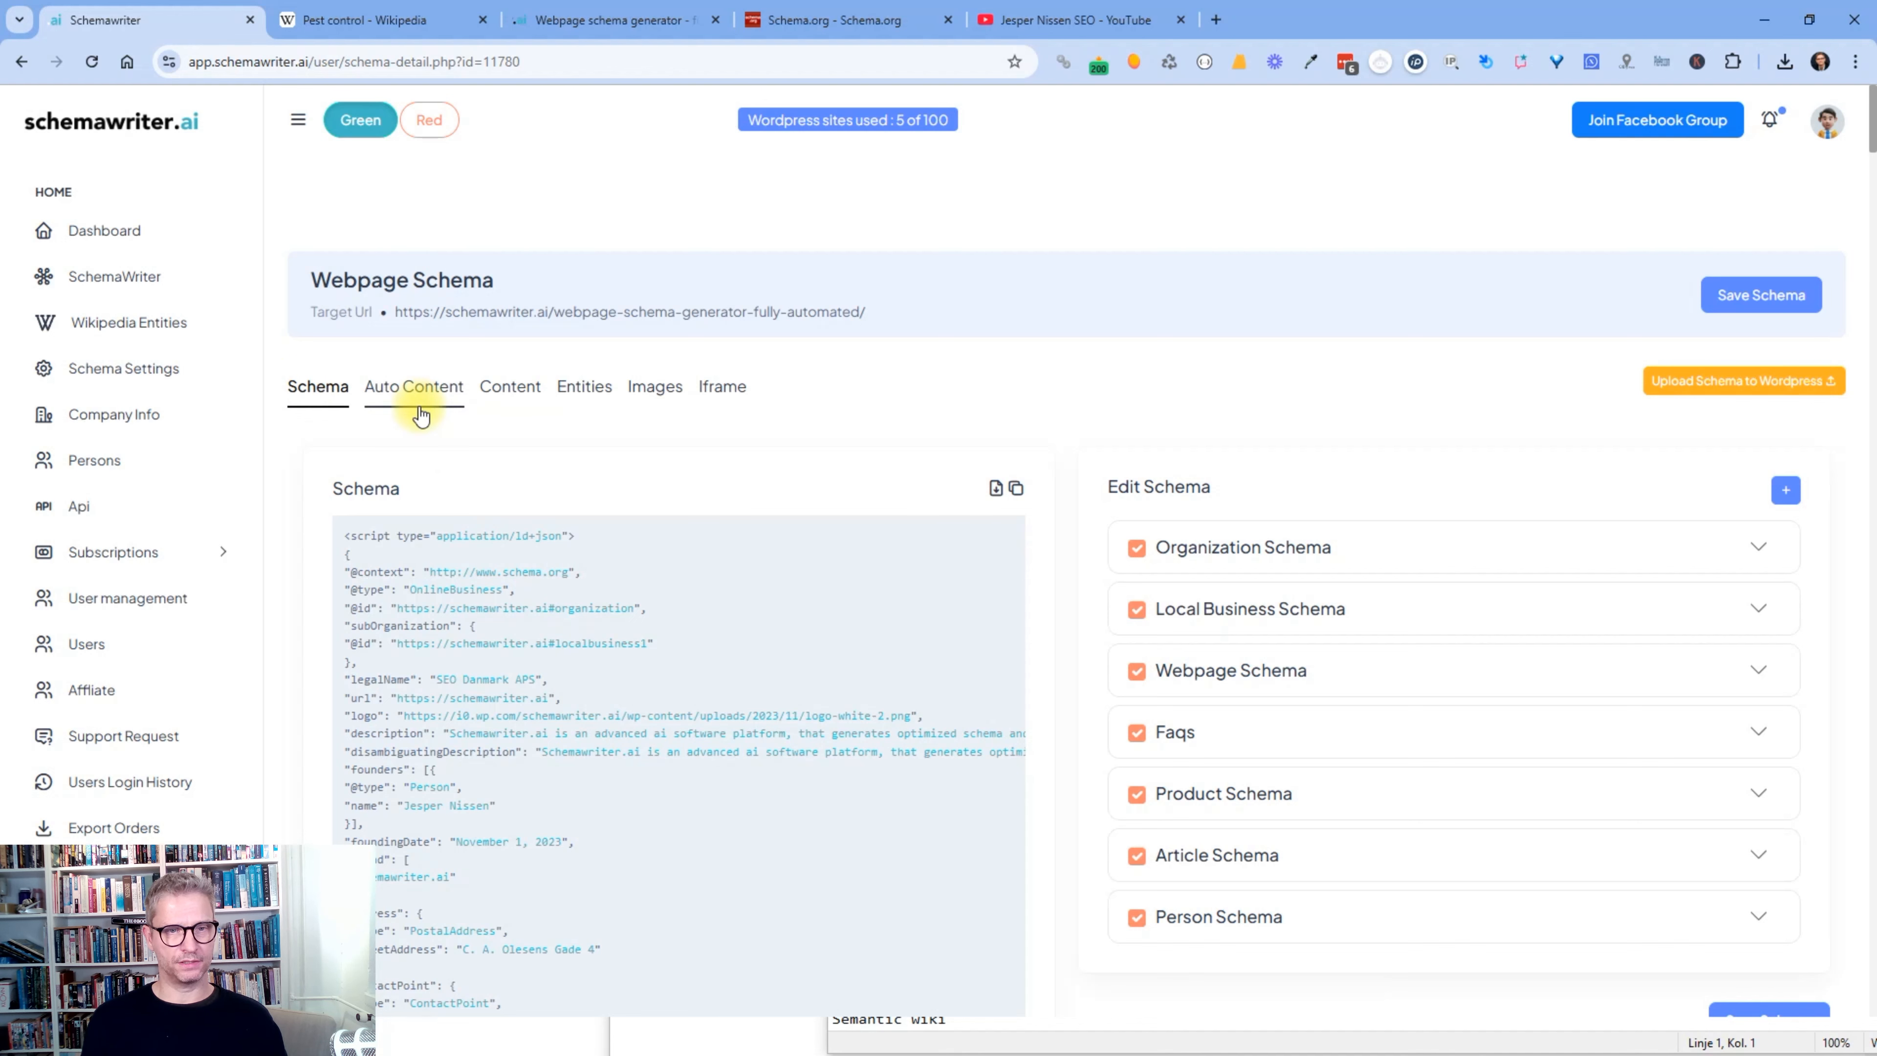
pyautogui.click(405, 385)
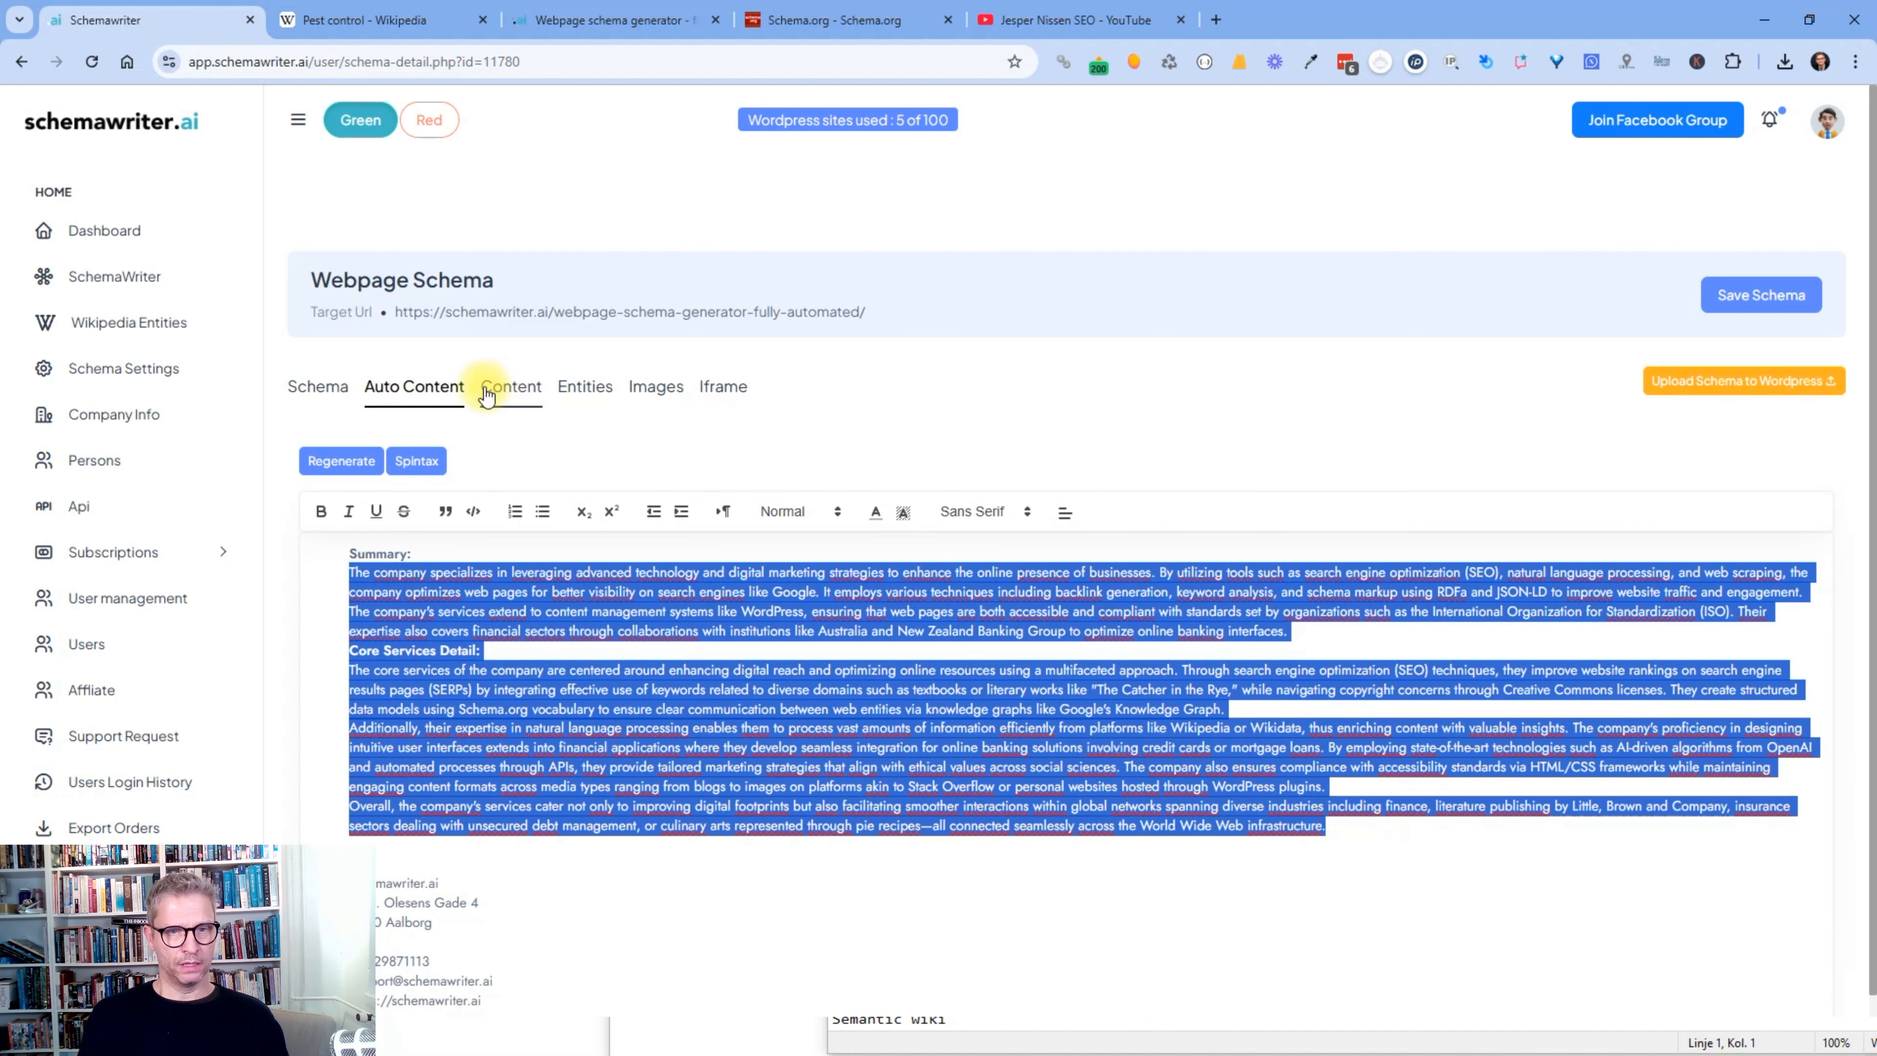
# - Open the Content editor, add then remove ' media type' so the H1 stays unchanged
pyautogui.click(503, 387)
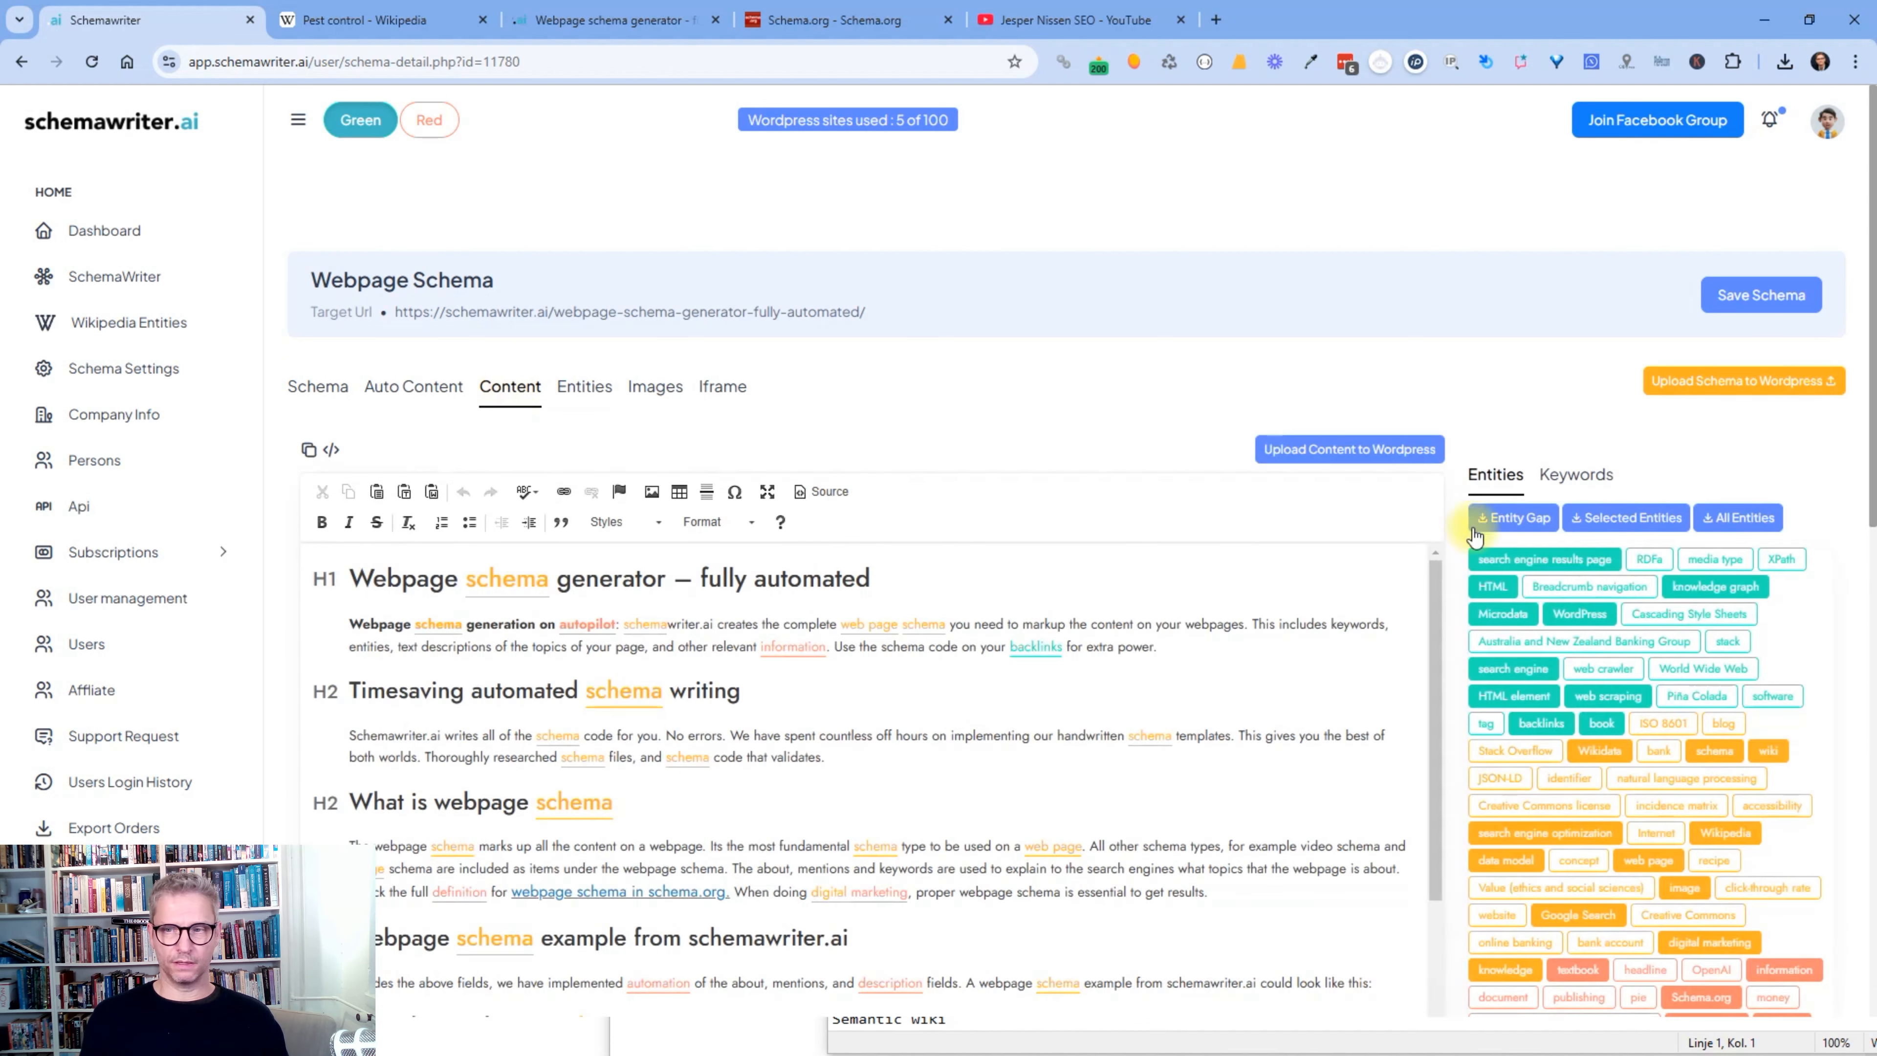
pyautogui.scroll(-5, 1430, 621)
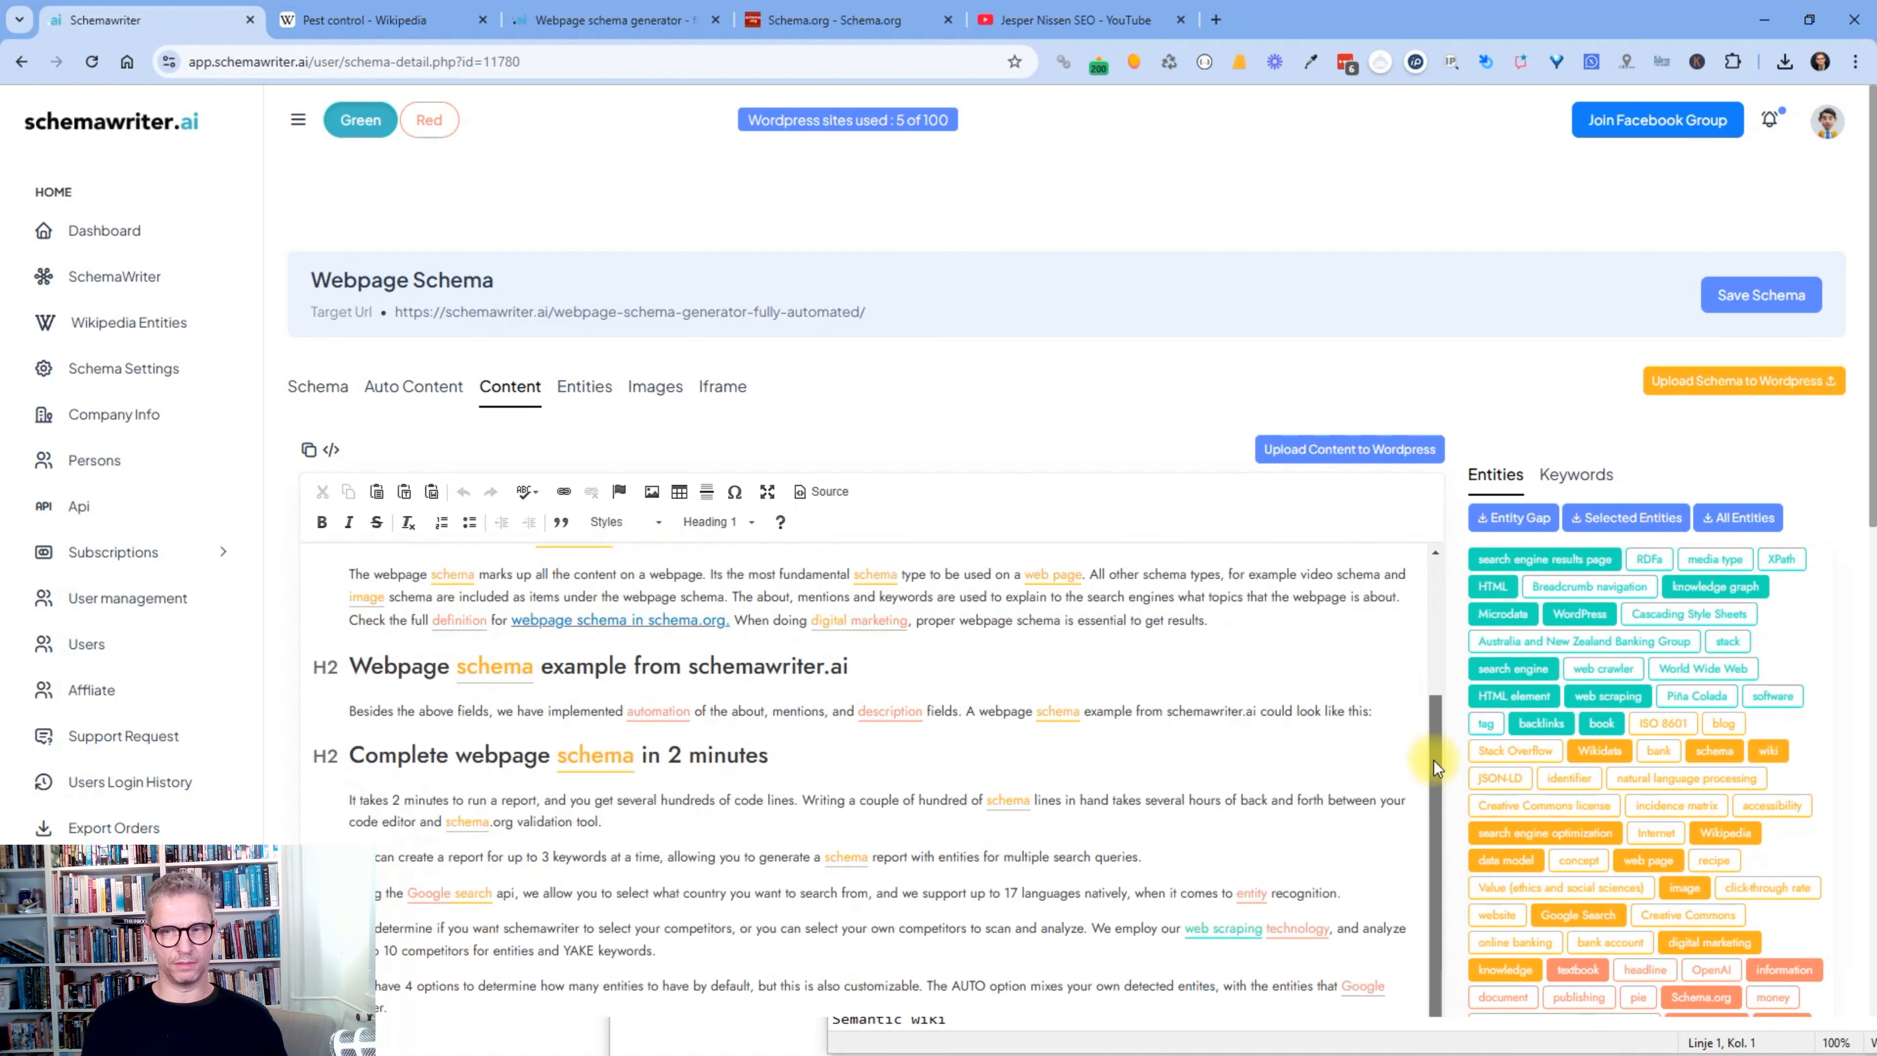
pyautogui.scroll(-4, 1552, 665)
pyautogui.scroll(-2, 1439, 763)
pyautogui.scroll(2, 1441, 702)
pyautogui.scroll(5, 1458, 622)
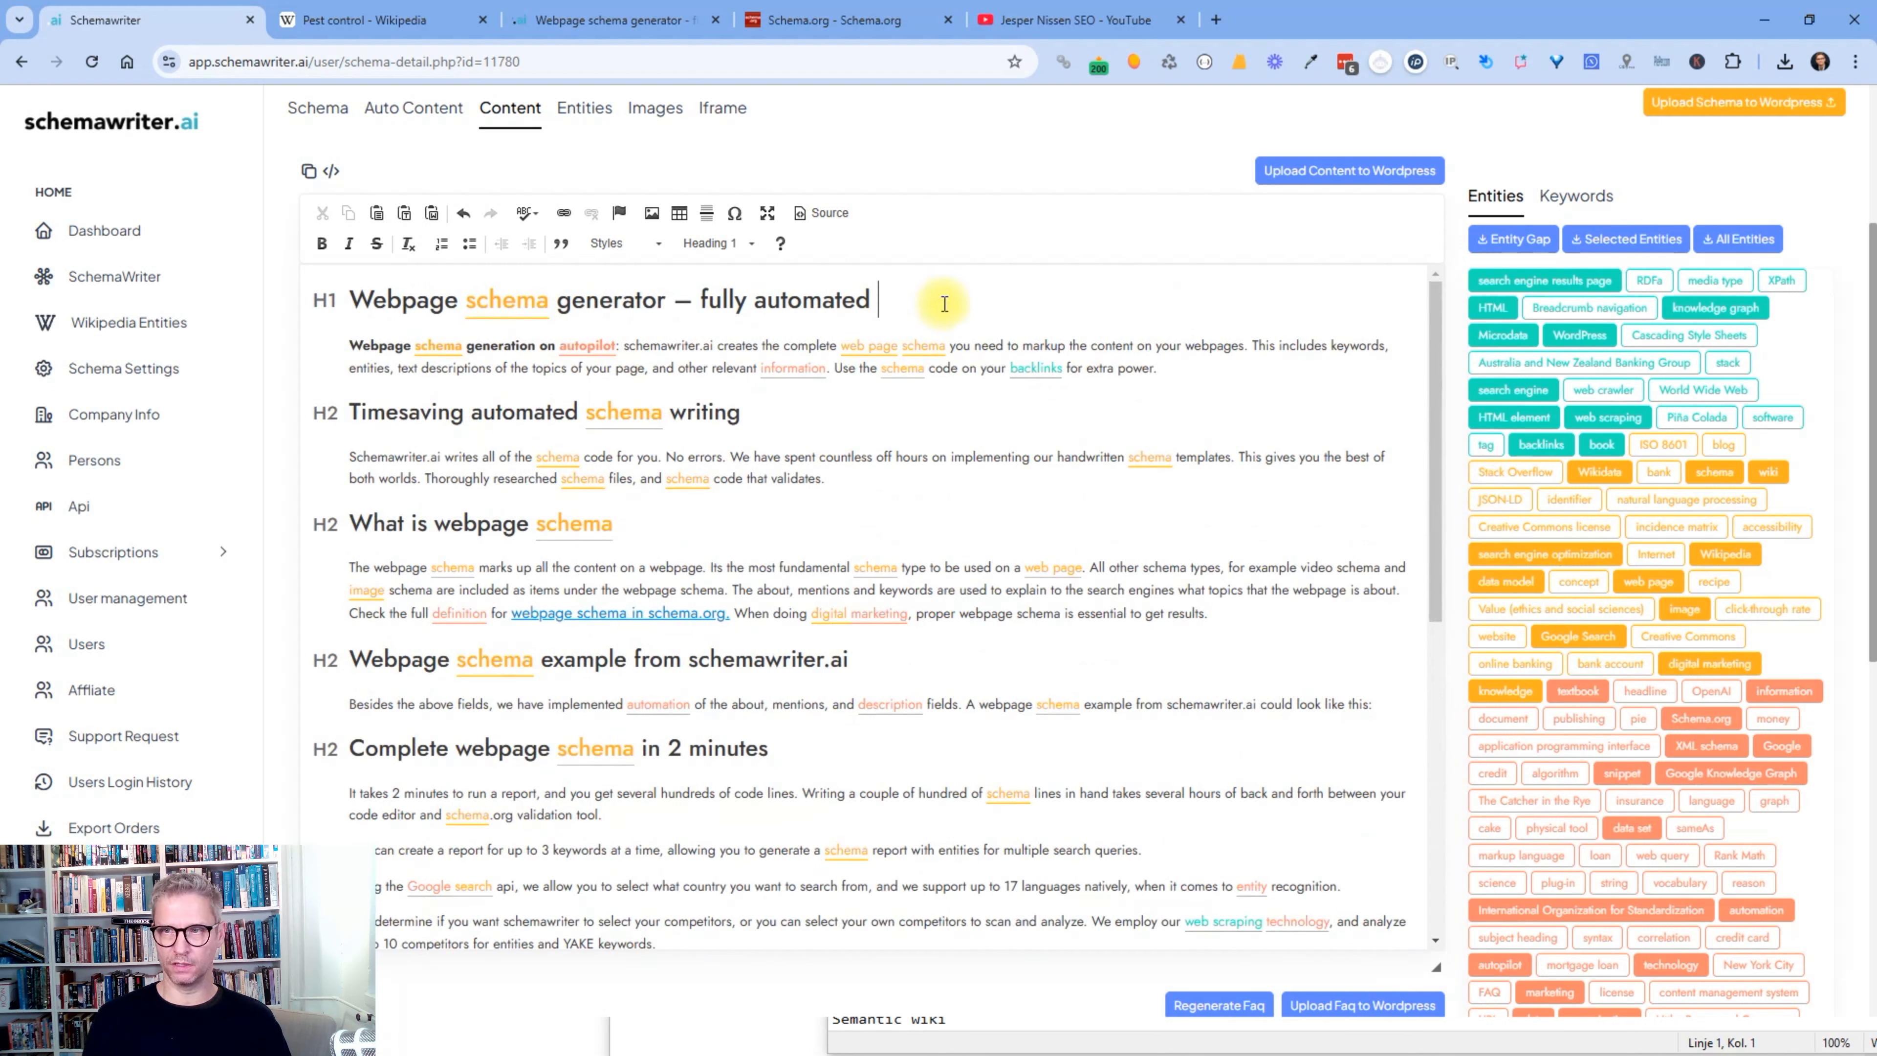
pyautogui.write('med')
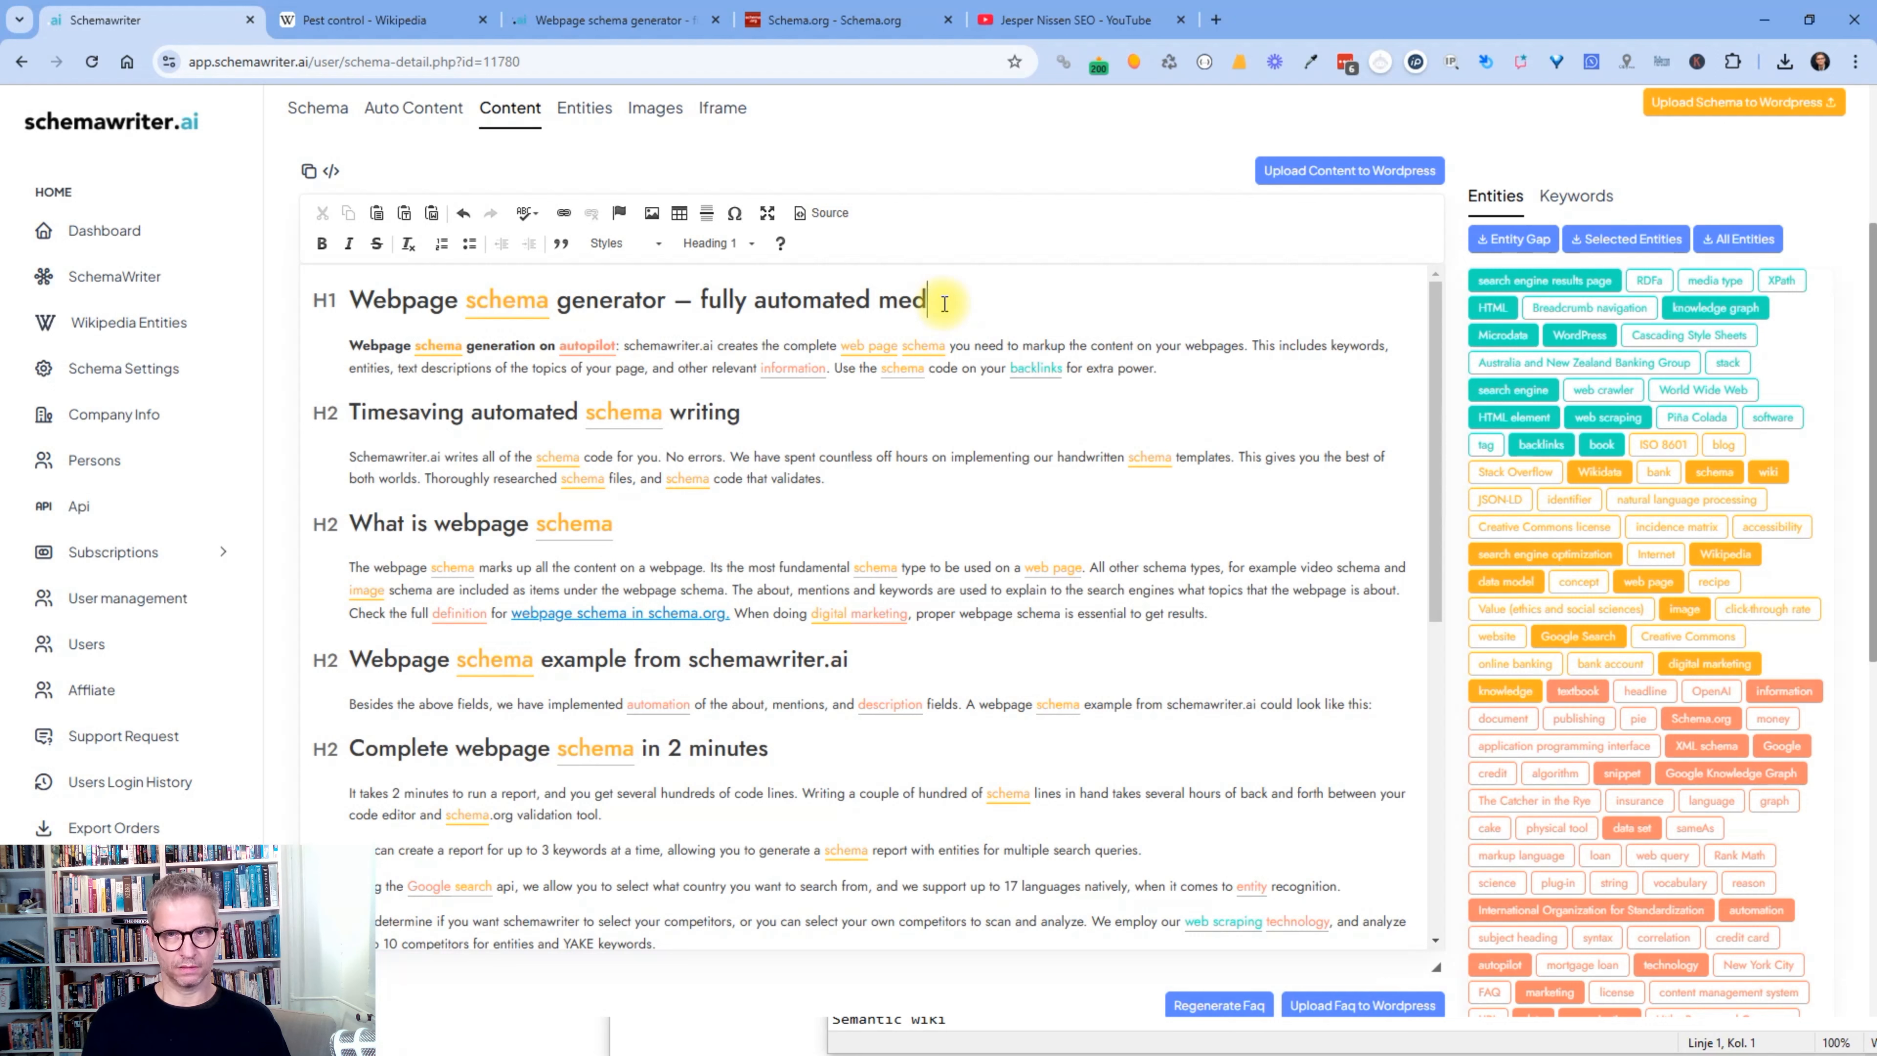
pyautogui.write('ia type')
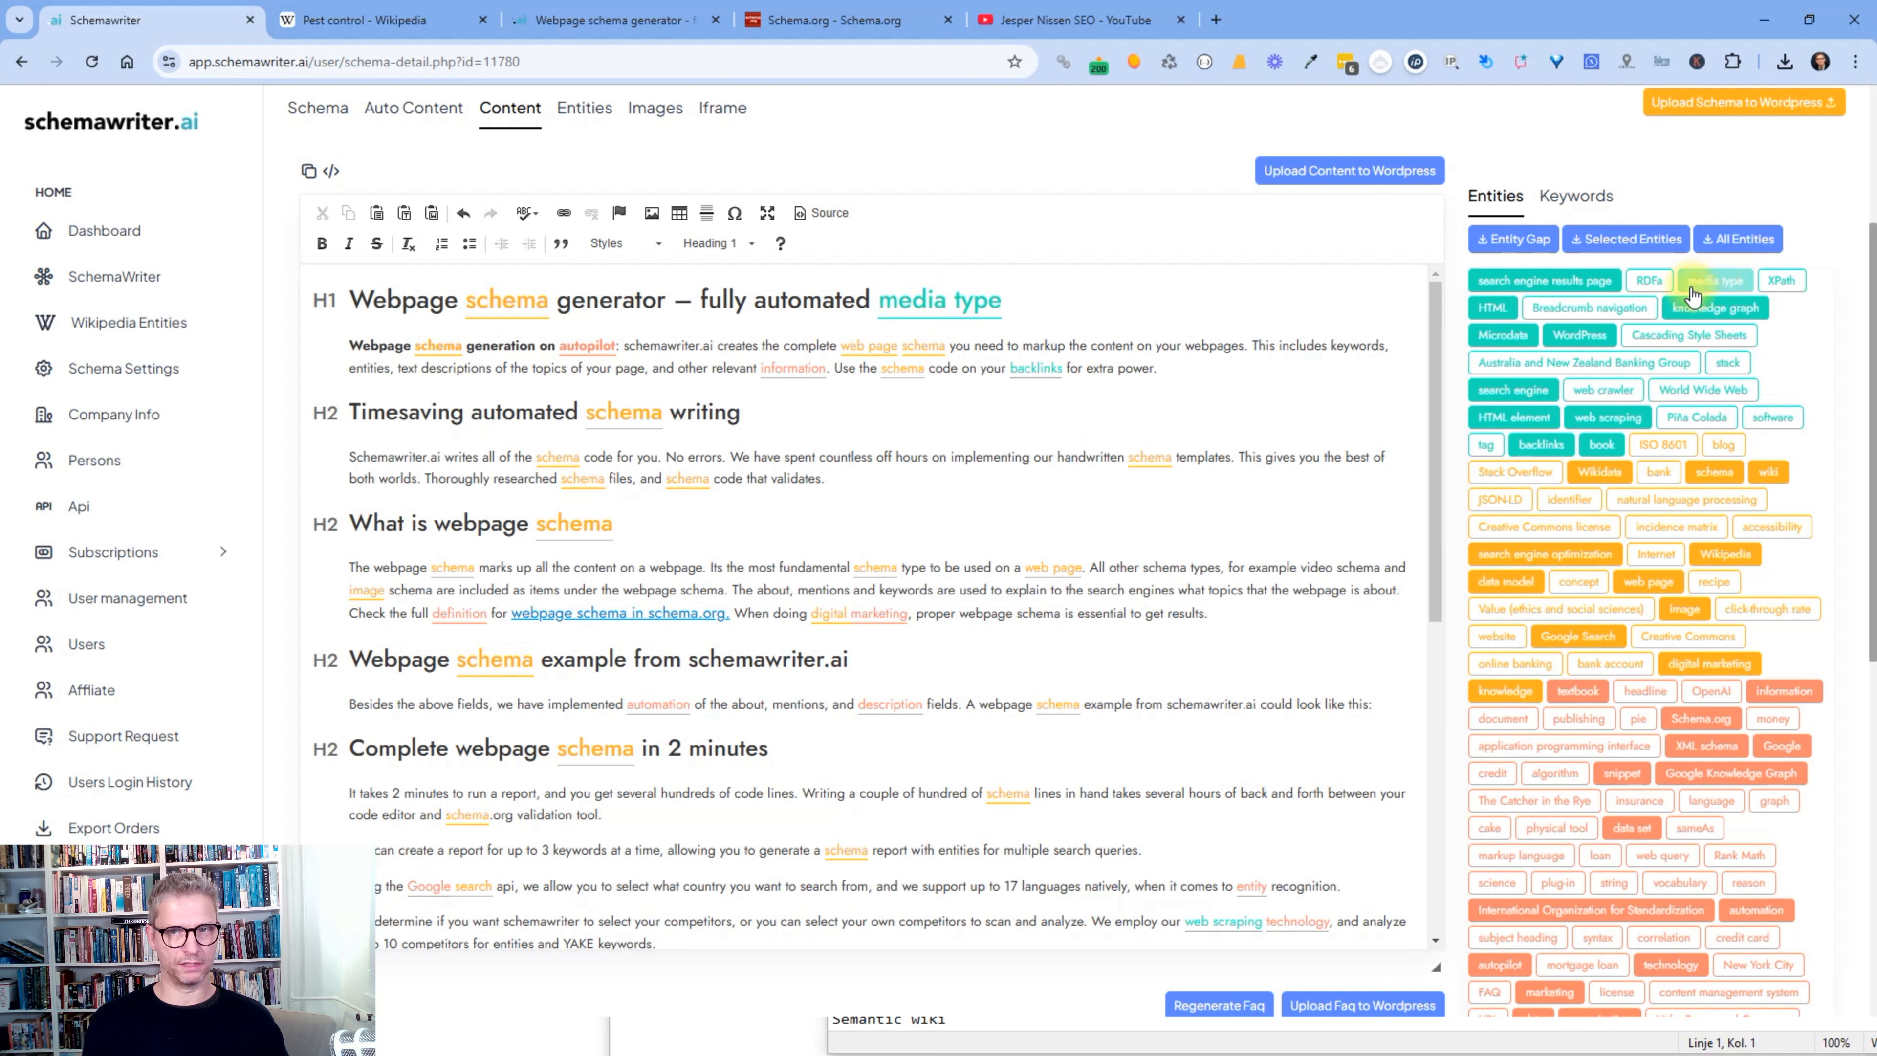
pyautogui.moveTo(1002, 300); pyautogui.dragTo(878, 300)
pyautogui.press('BackSpace')
# - Select and deselect the FAQ questions and answers, then scroll back to the top
pyautogui.scroll(-10, 1665, 439)
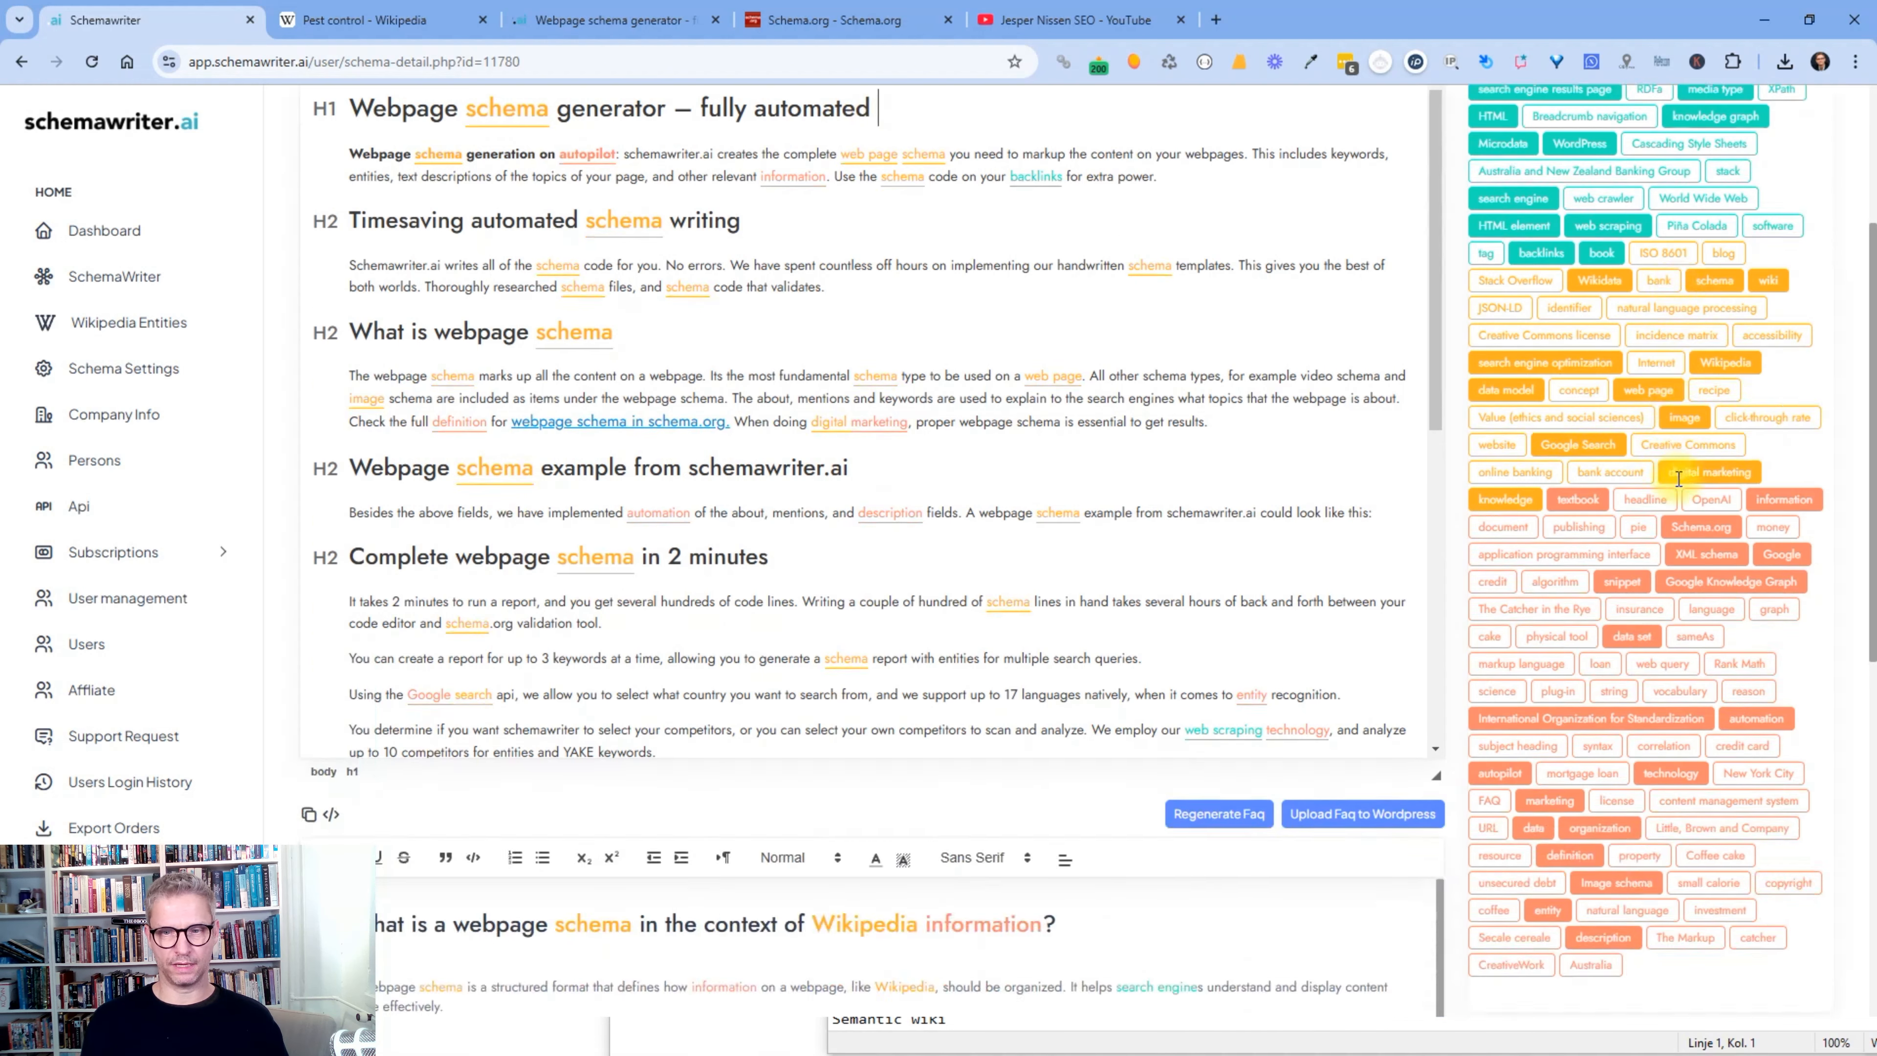
pyautogui.moveTo(345, 362); pyautogui.dragTo(914, 937)
pyautogui.click(820, 939)
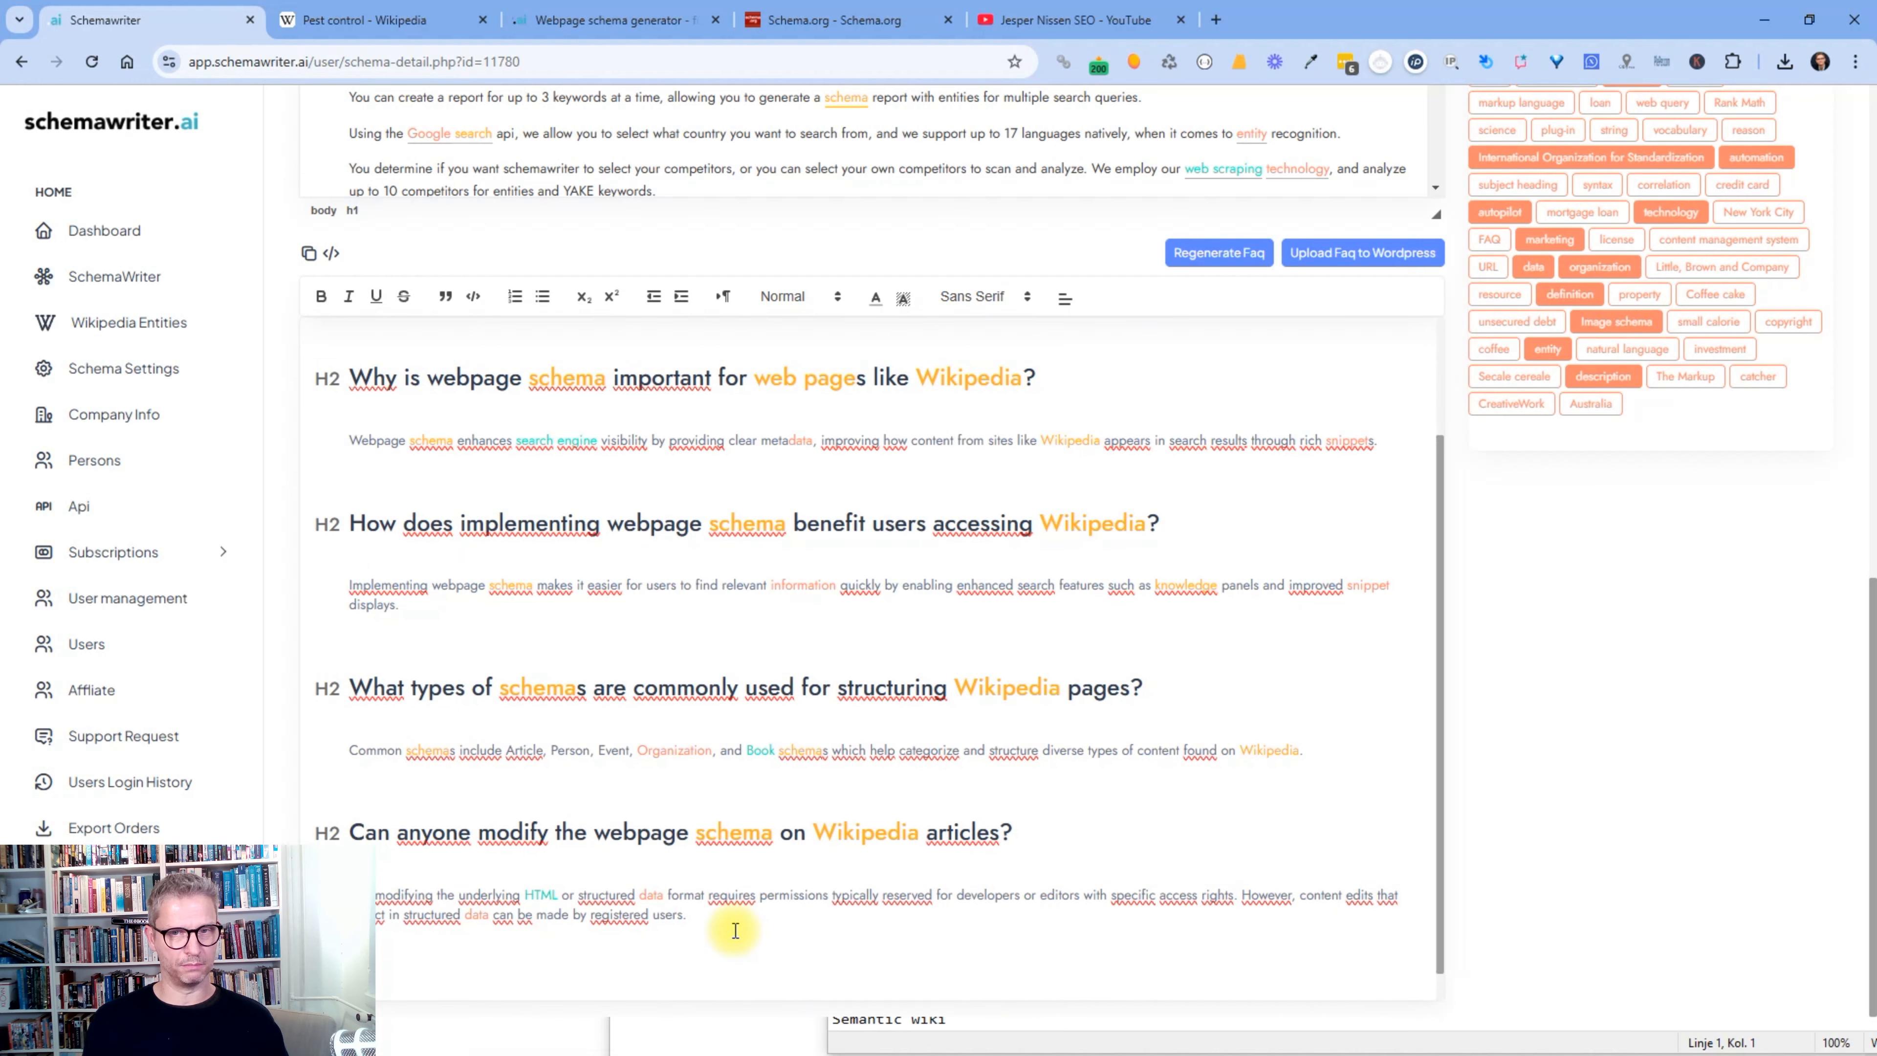
pyautogui.scroll(2, 775, 884)
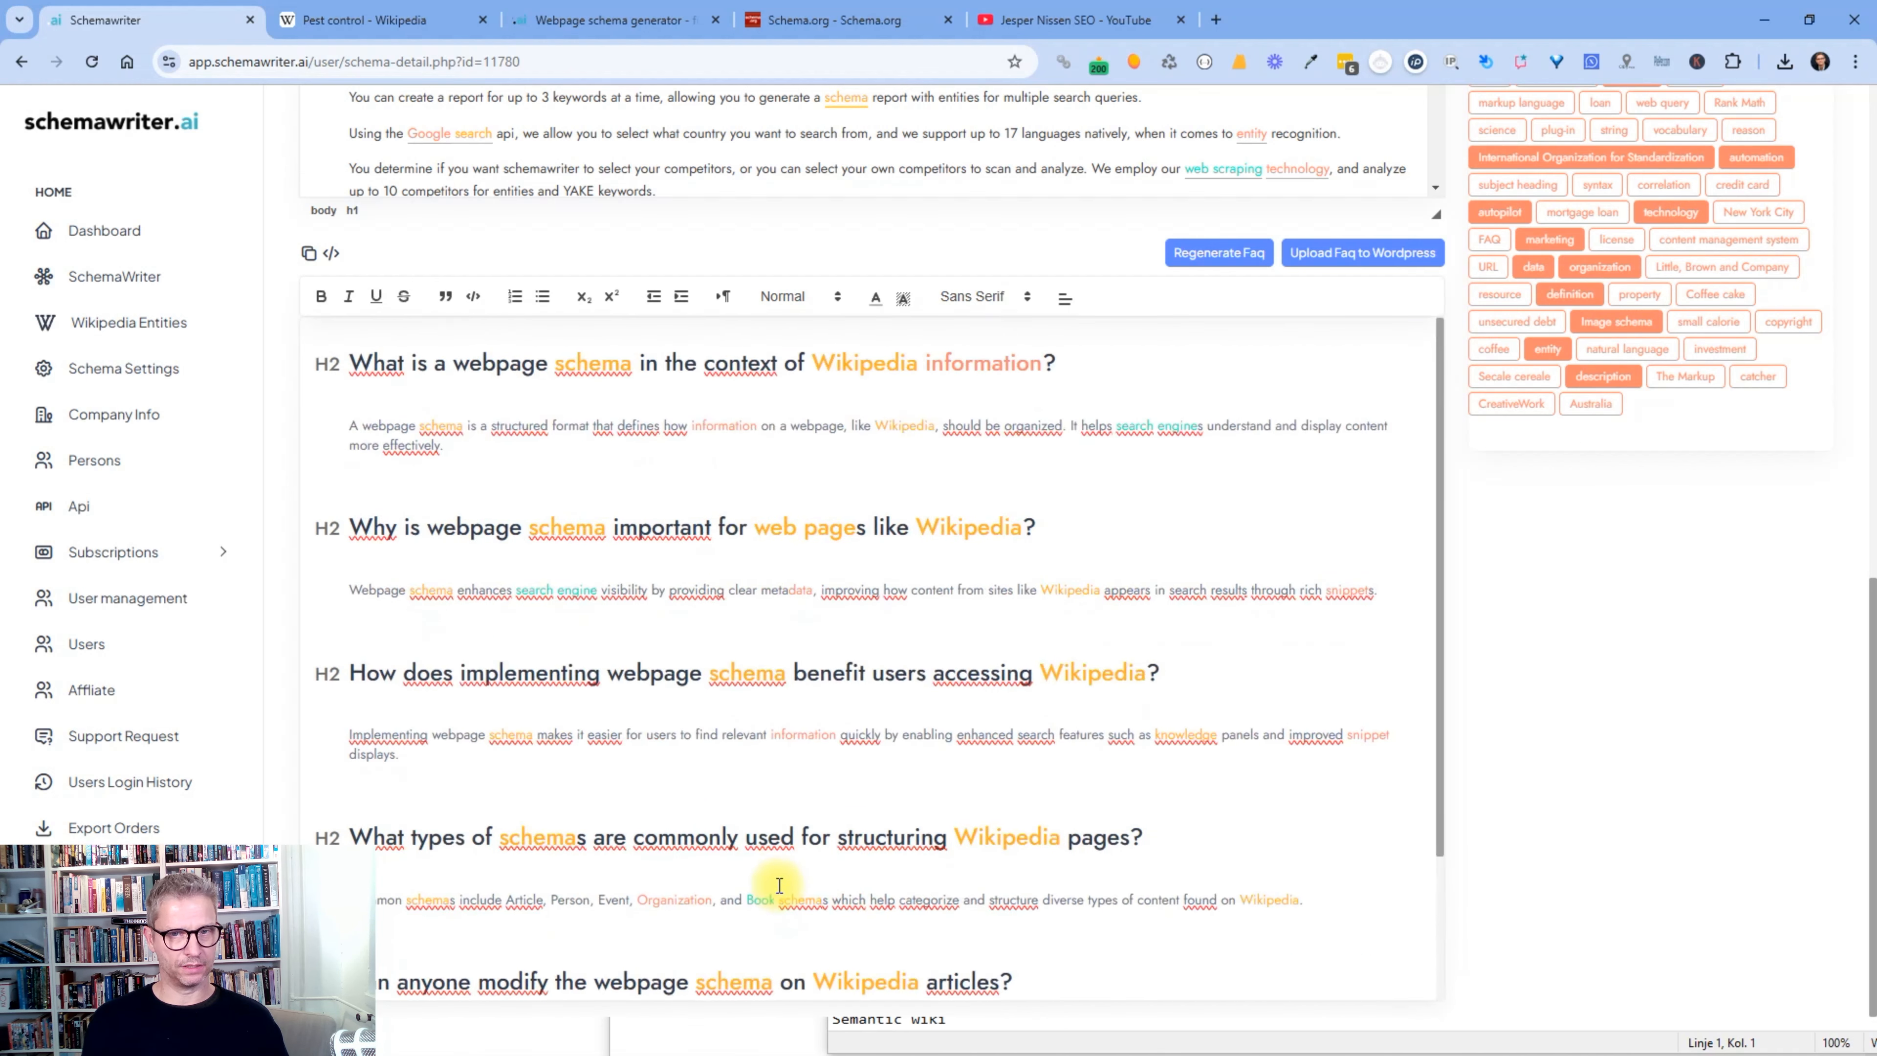
pyautogui.moveTo(349, 362); pyautogui.dragTo(1138, 832)
pyautogui.click(1382, 730)
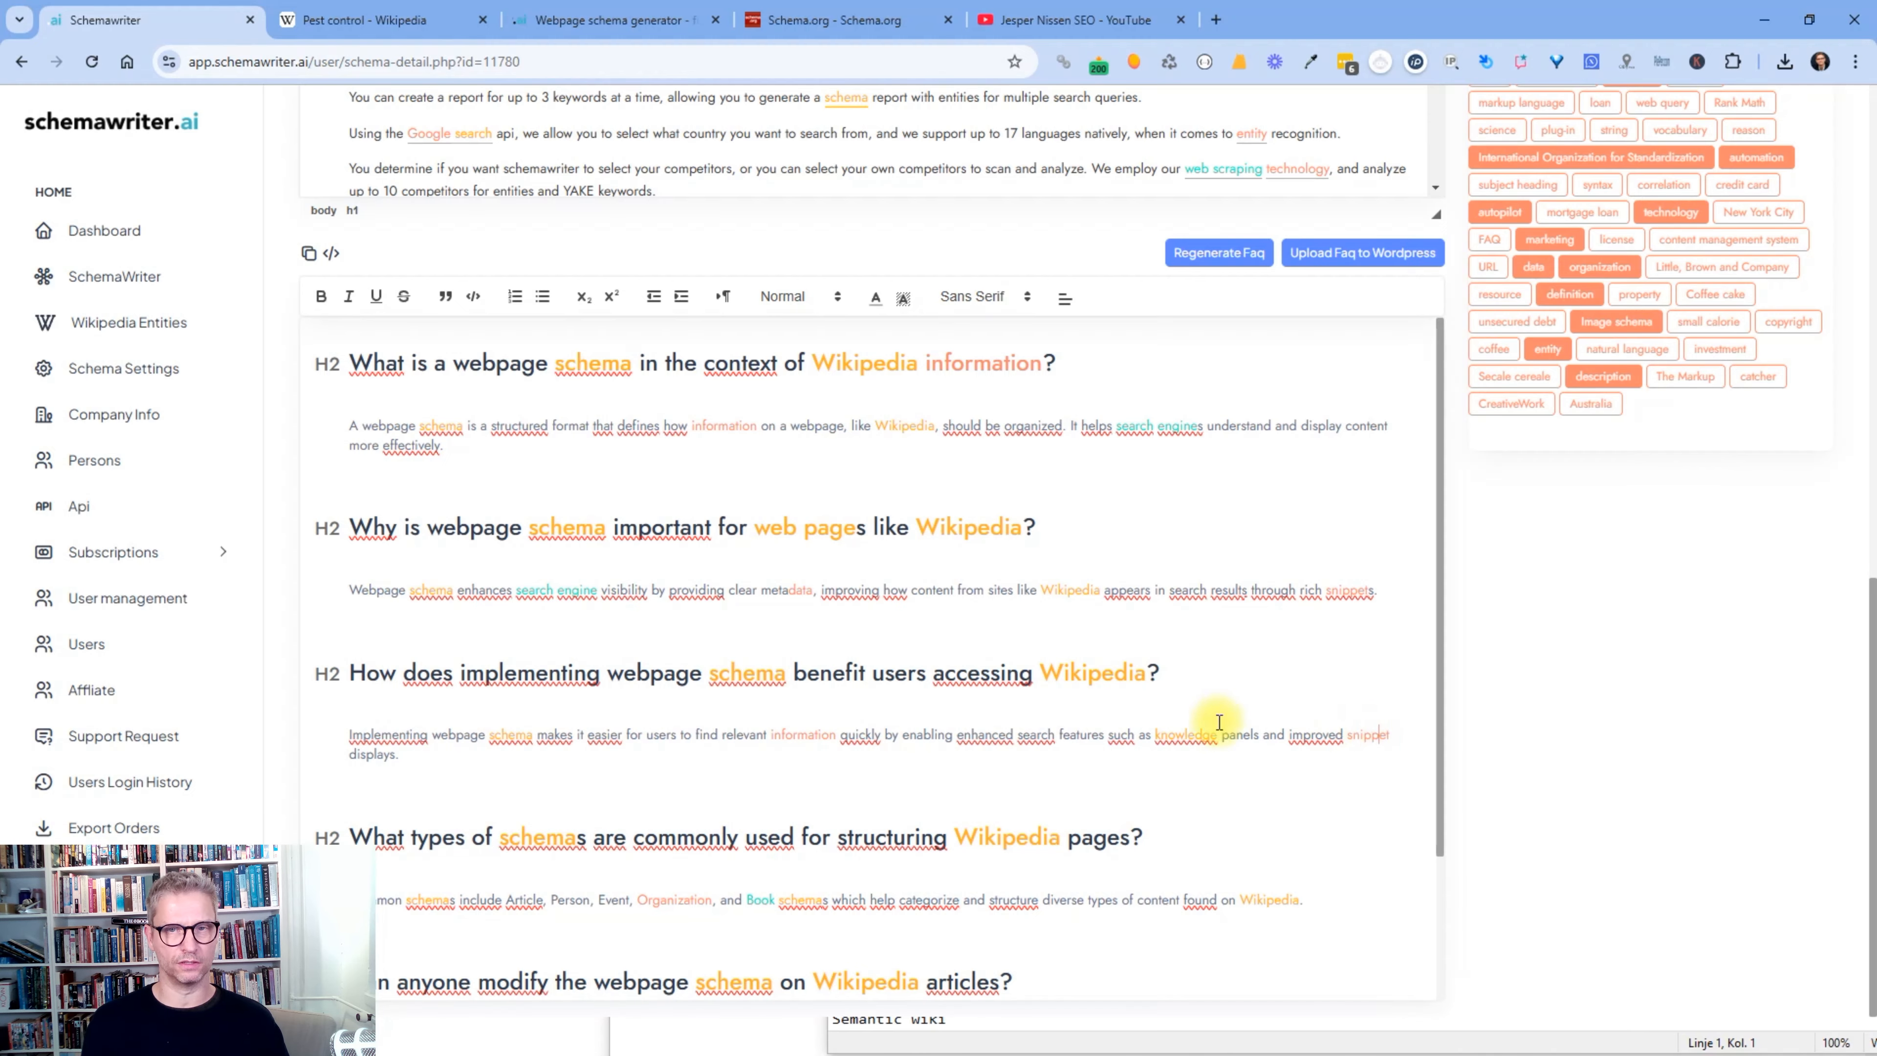
pyautogui.scroll(12, 1220, 720)
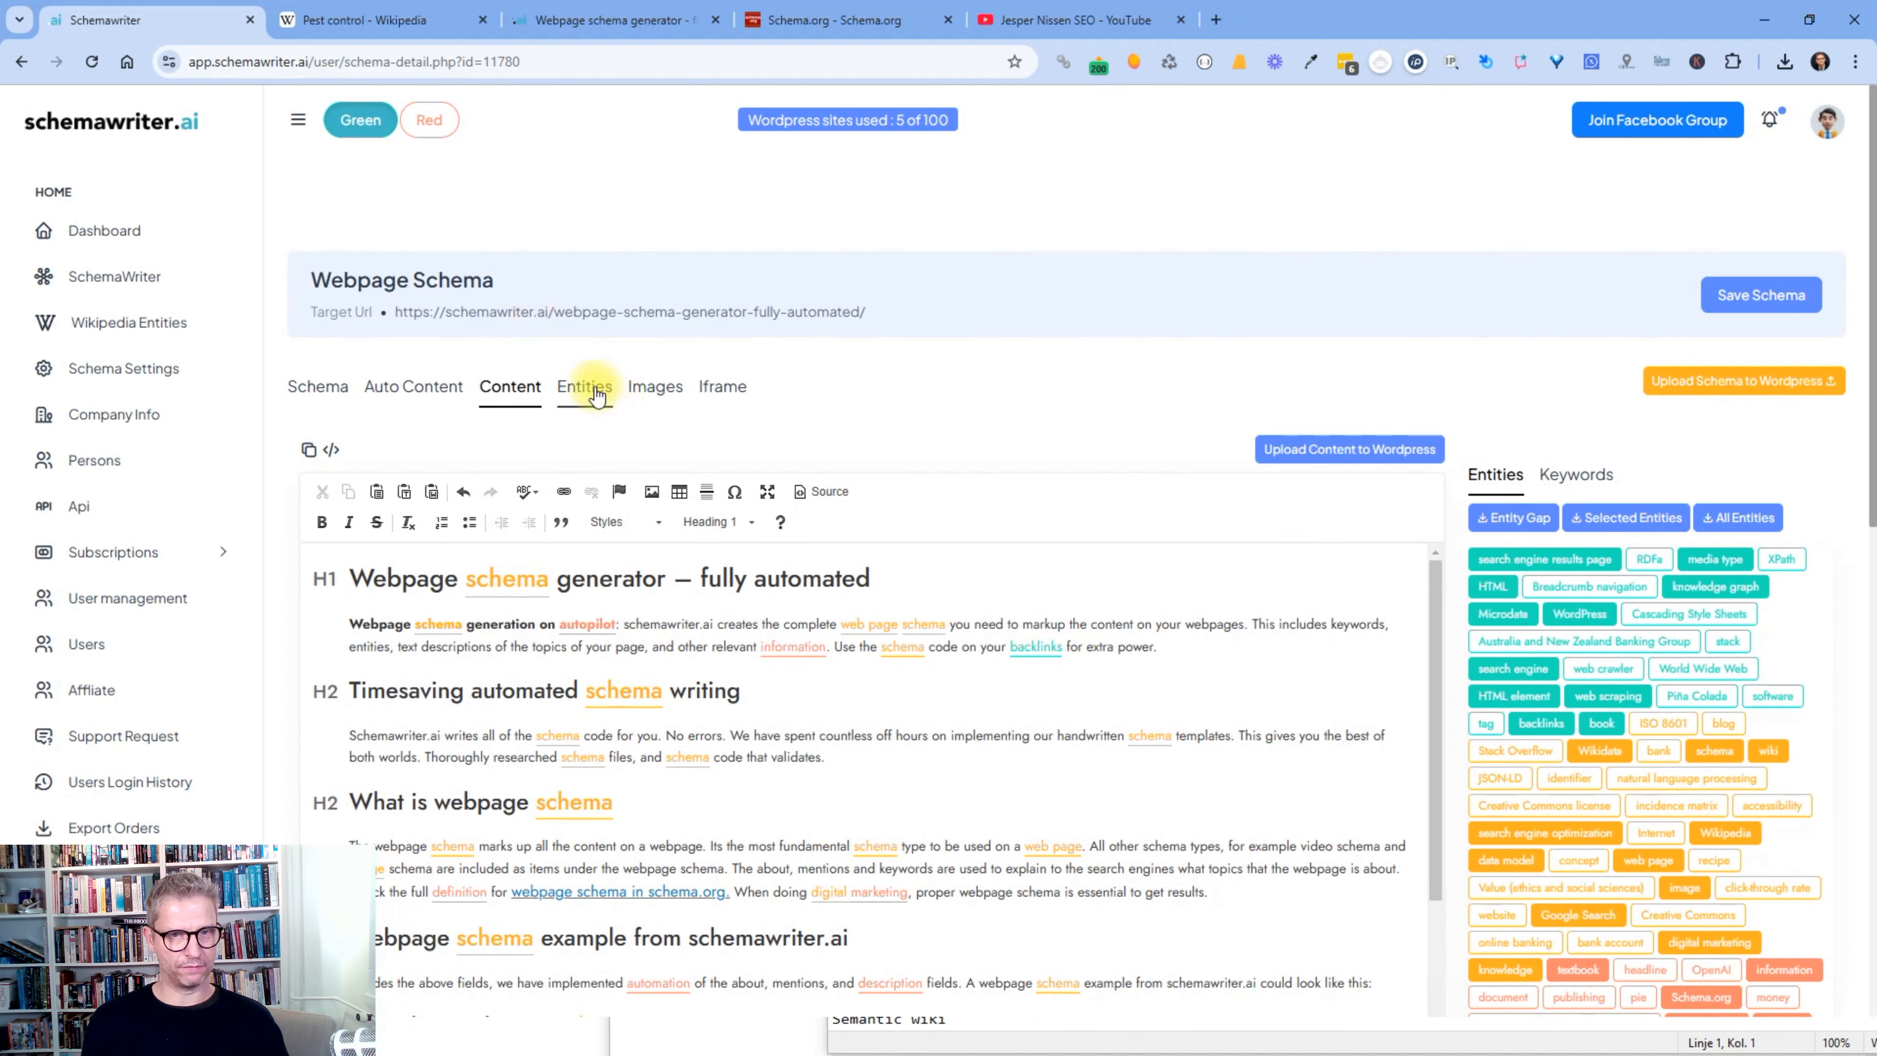
# - Go through the Entities tab to the Images section for uploading JPG files
pyautogui.click(599, 398)
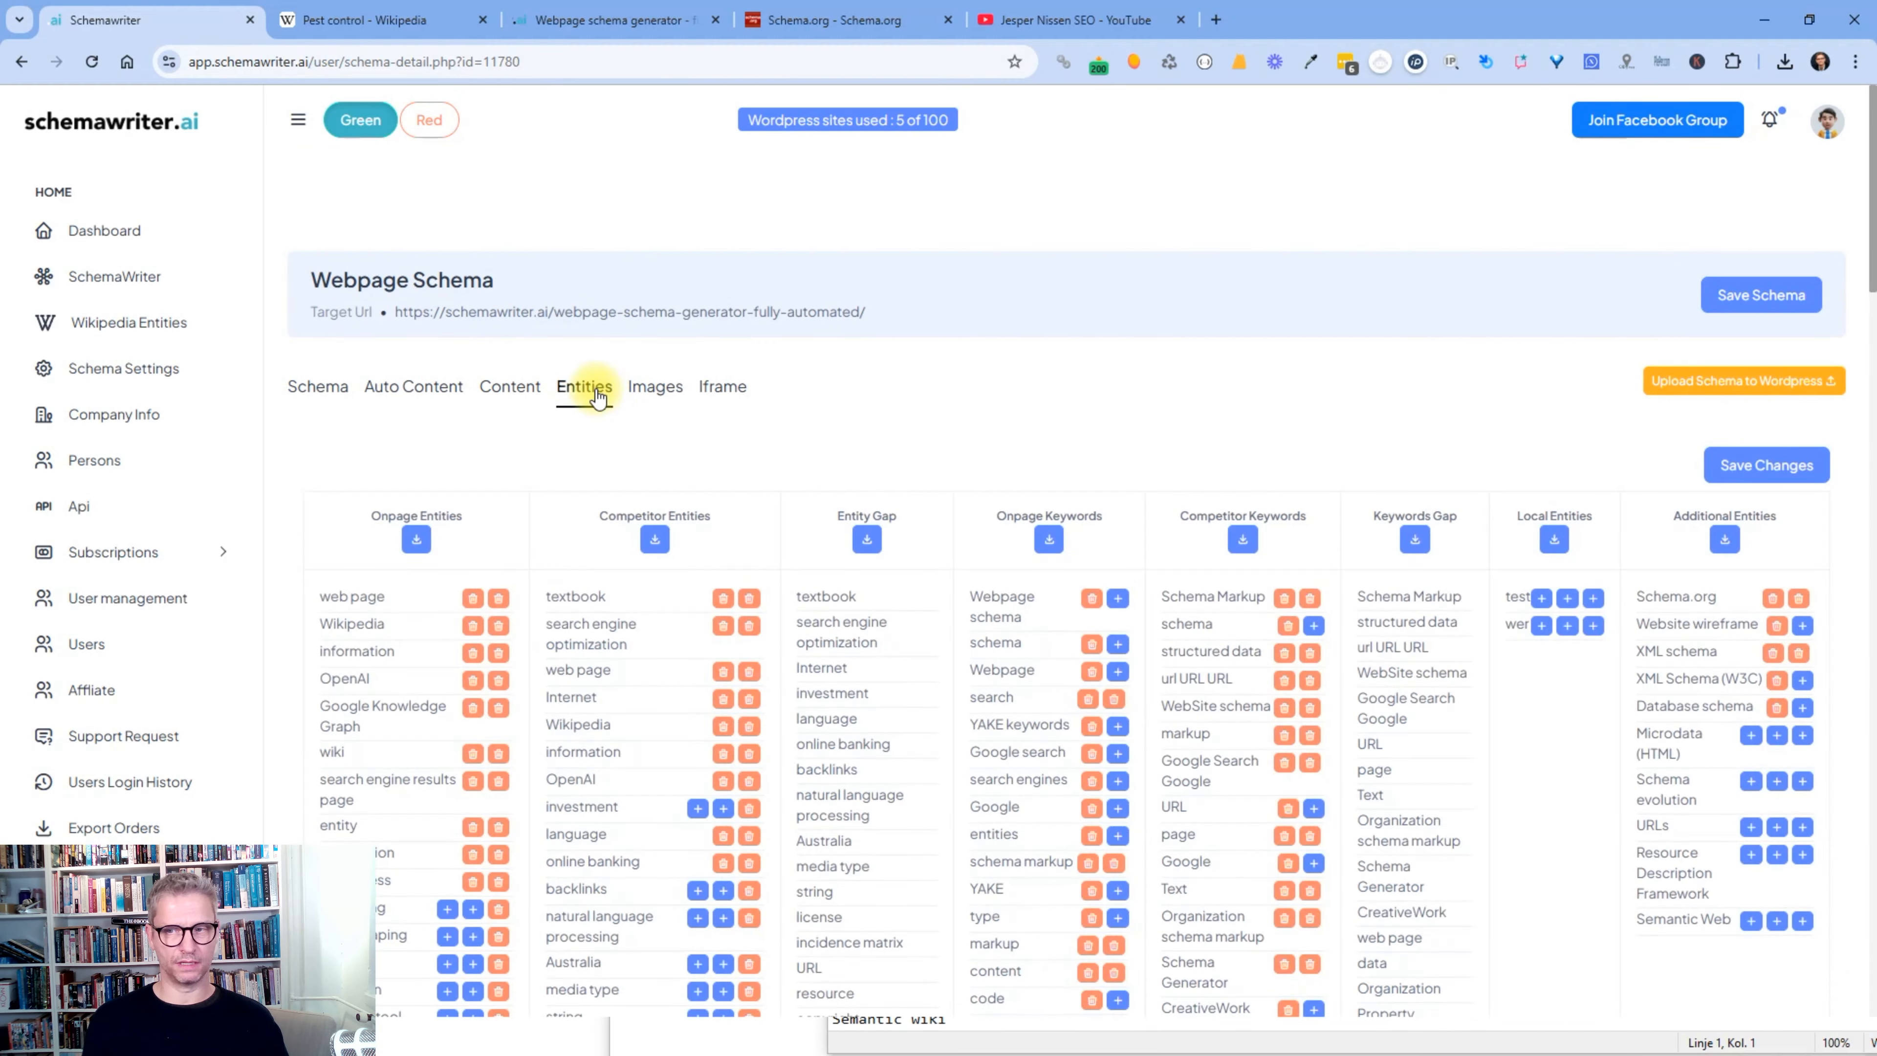
pyautogui.click(654, 390)
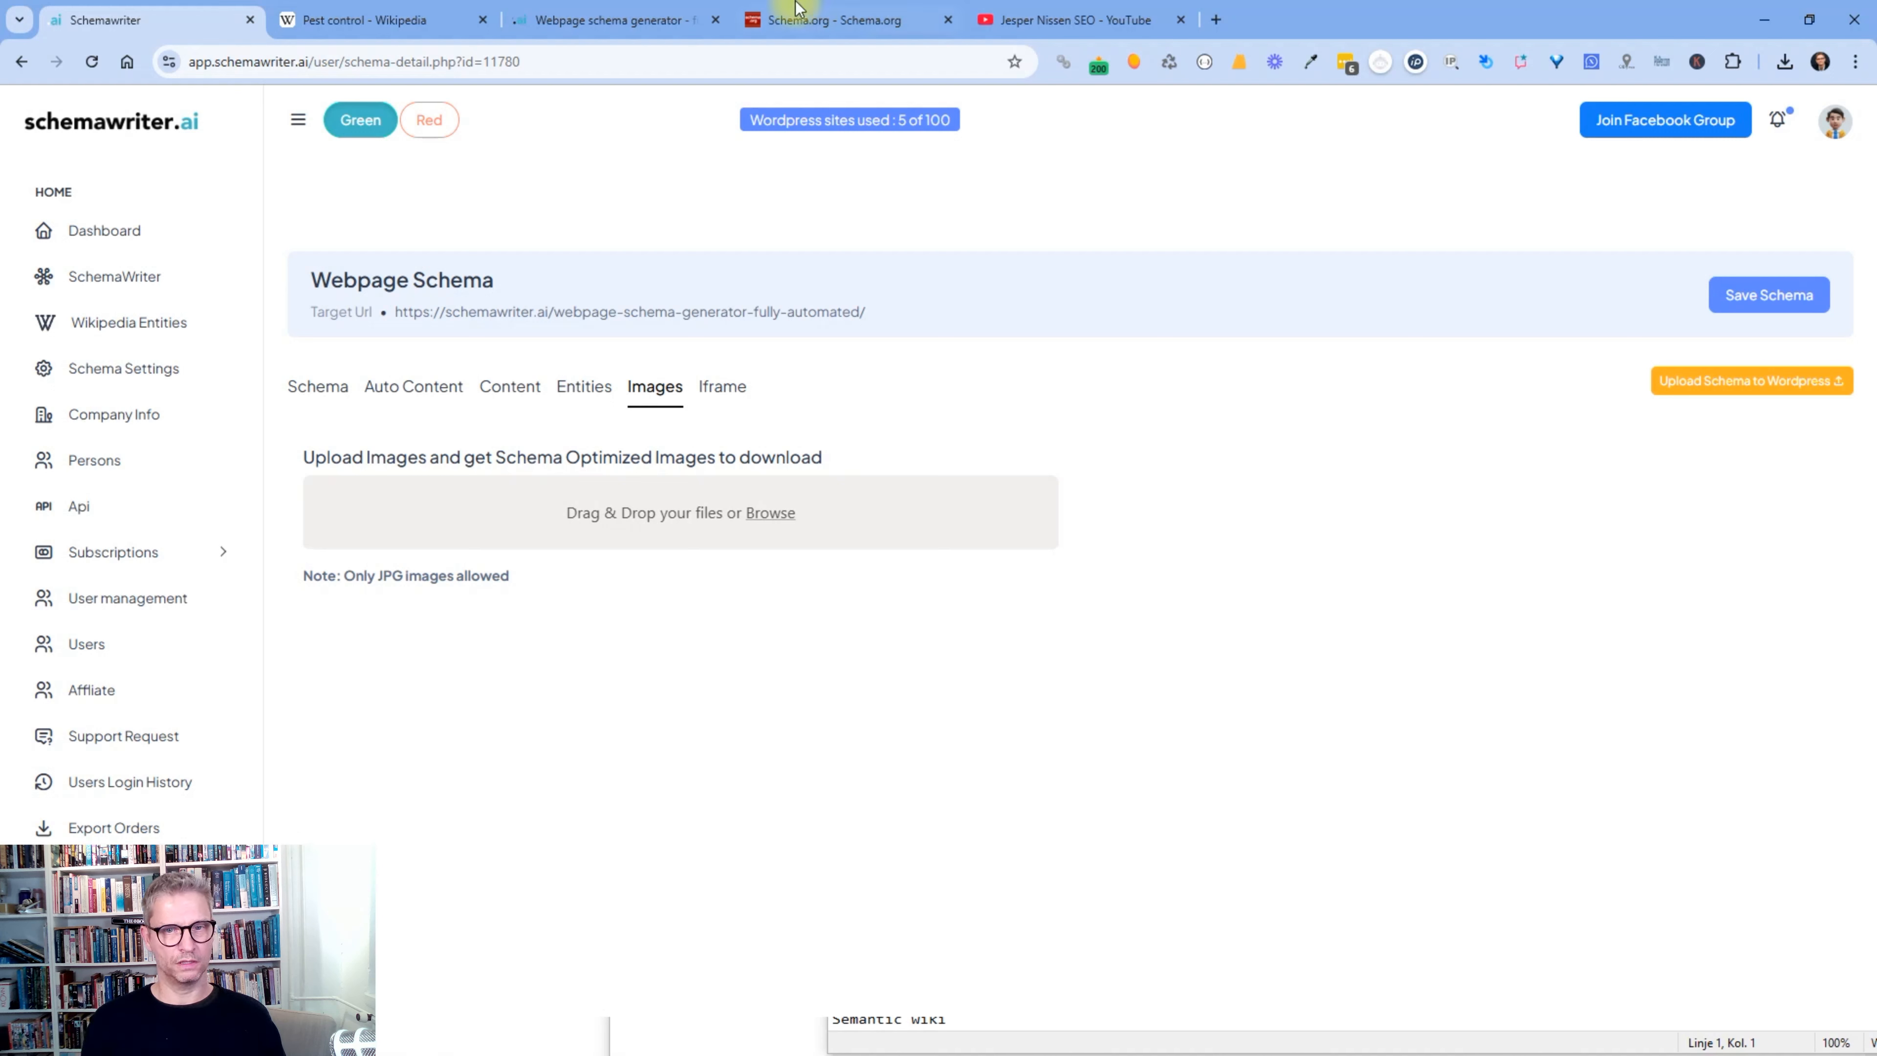
pyautogui.click(731, 397)
pyautogui.click(1180, 740)
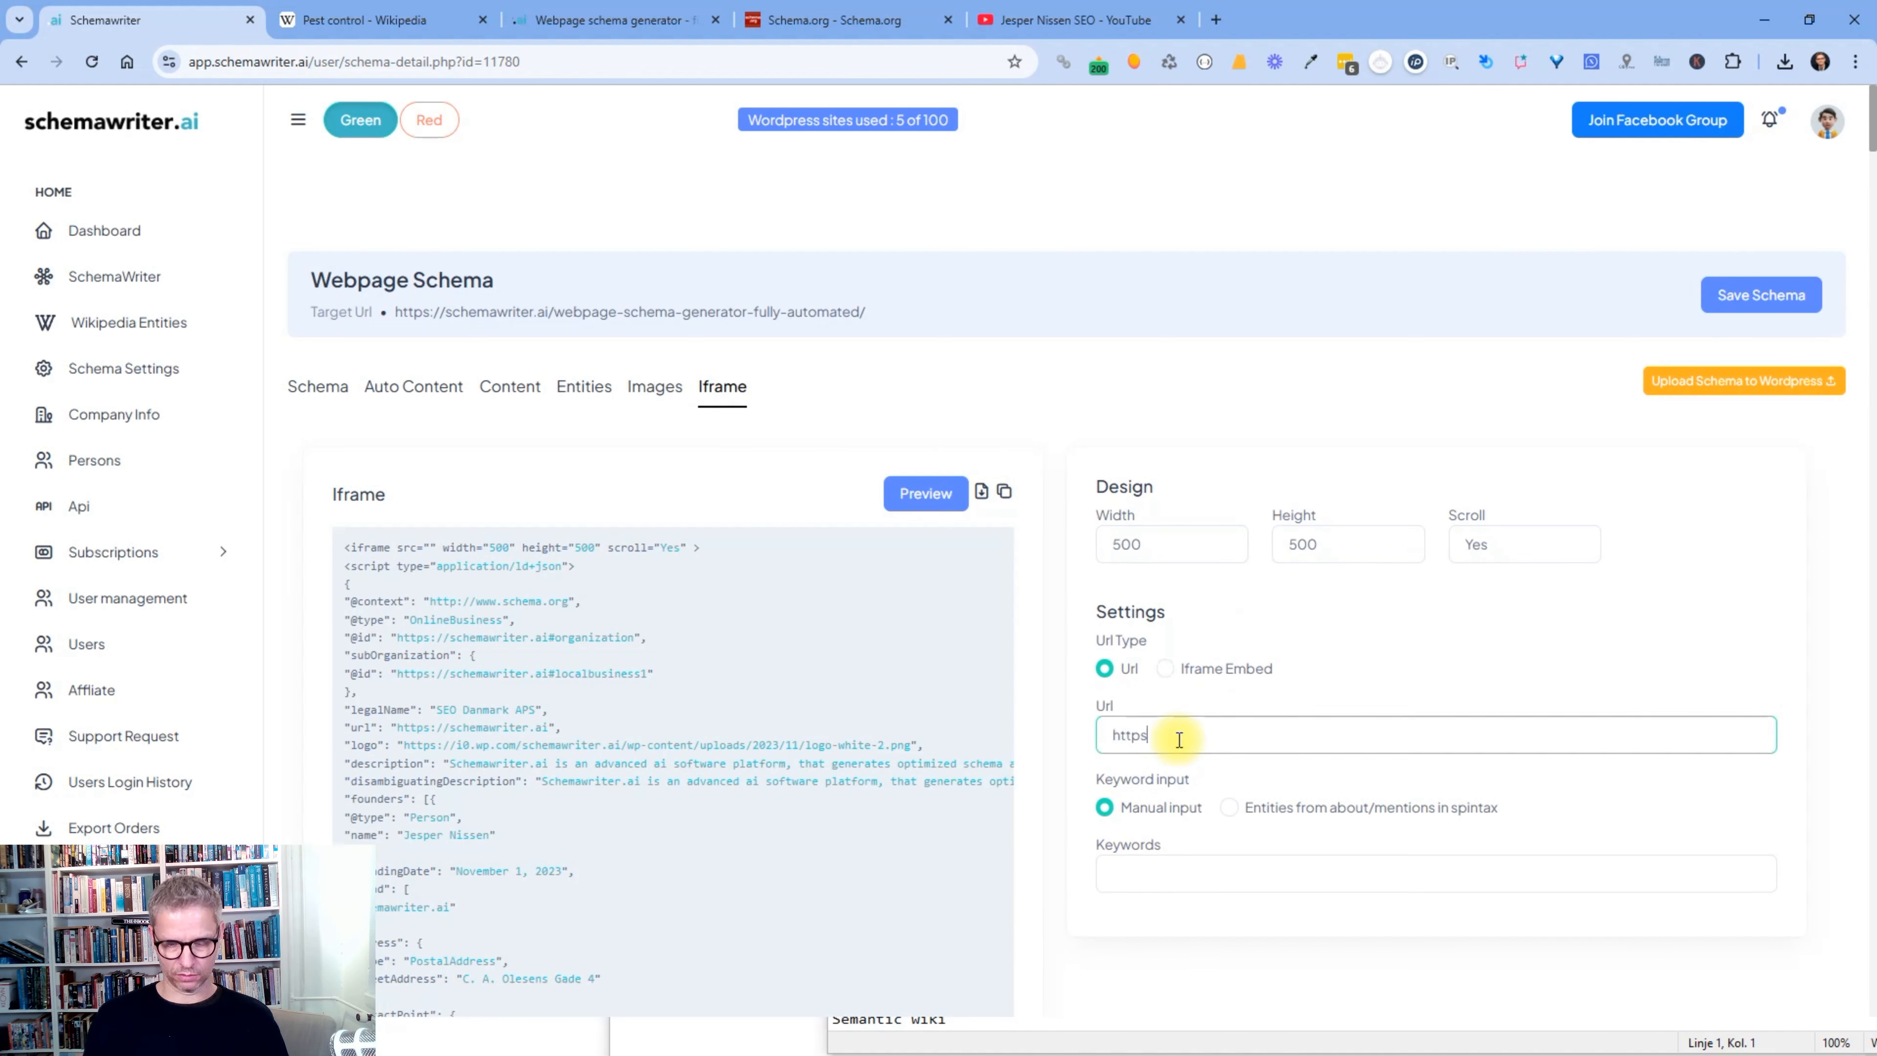
pyautogui.write('https://schemawriter.ai')
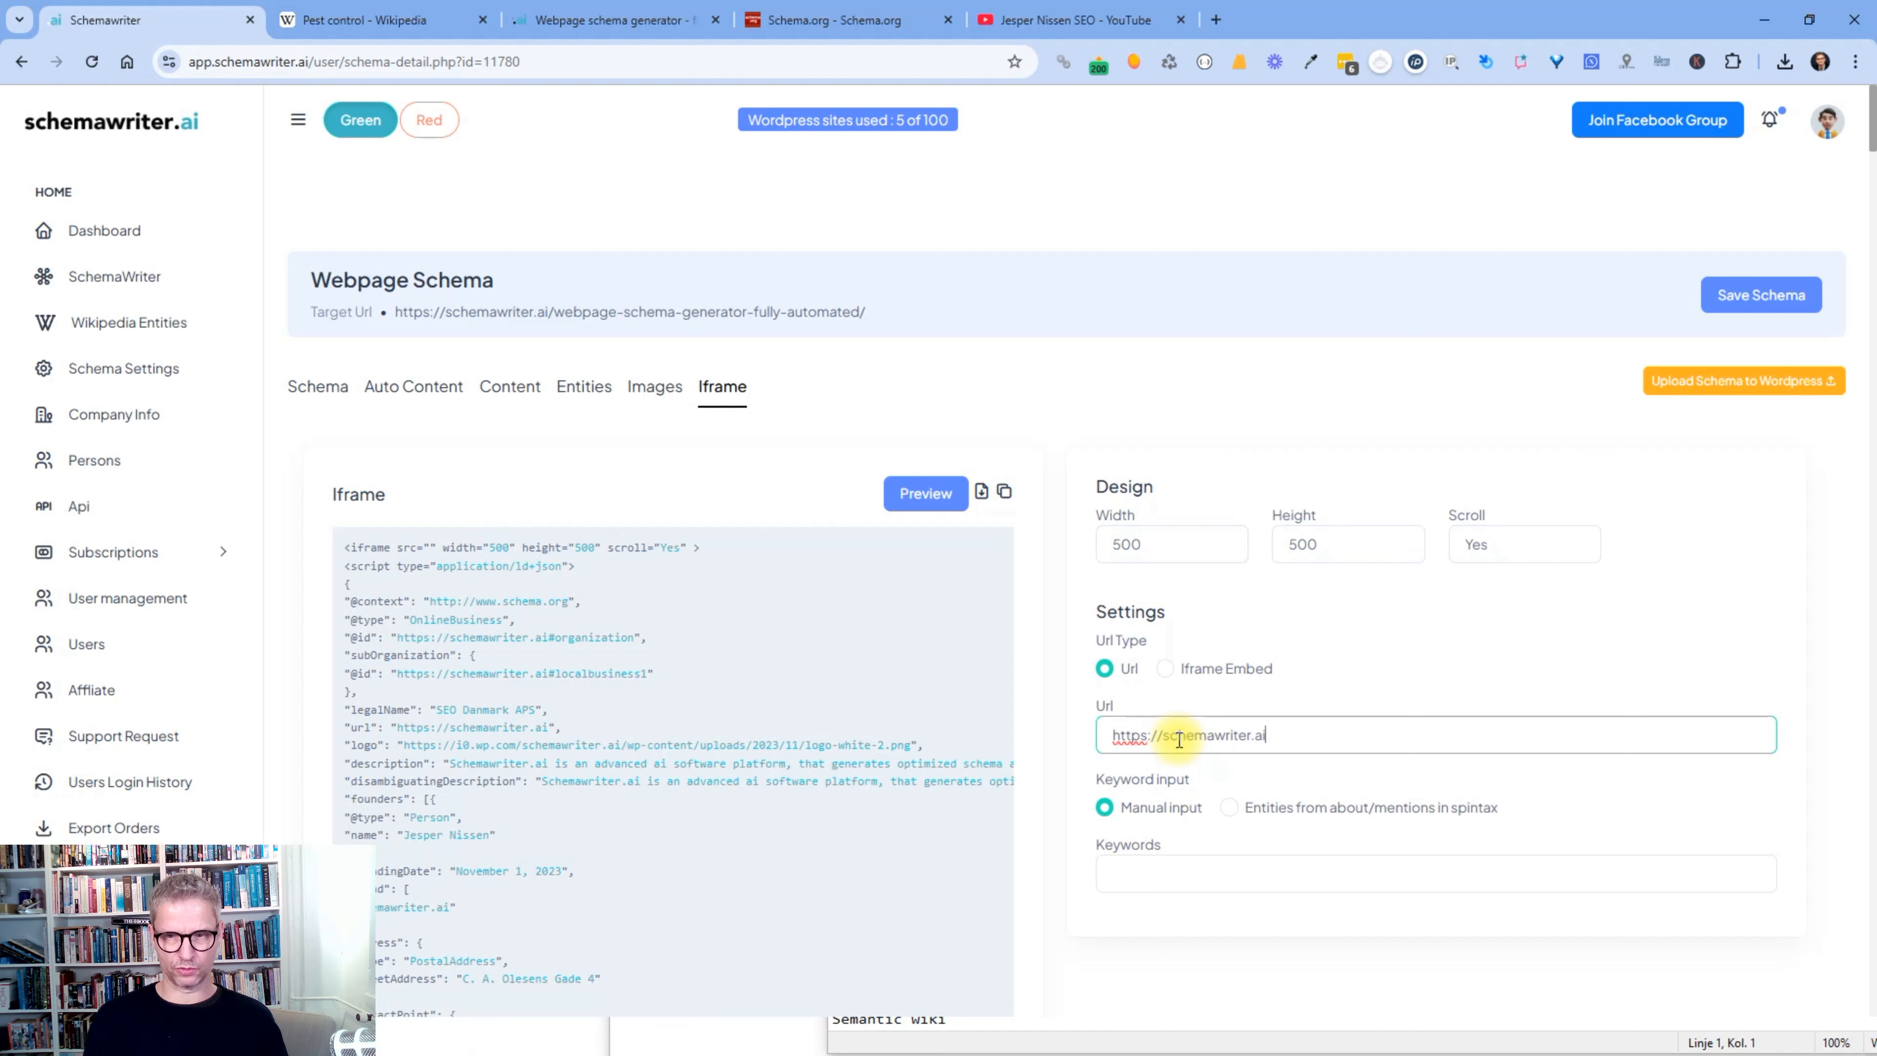
pyautogui.click(1219, 877)
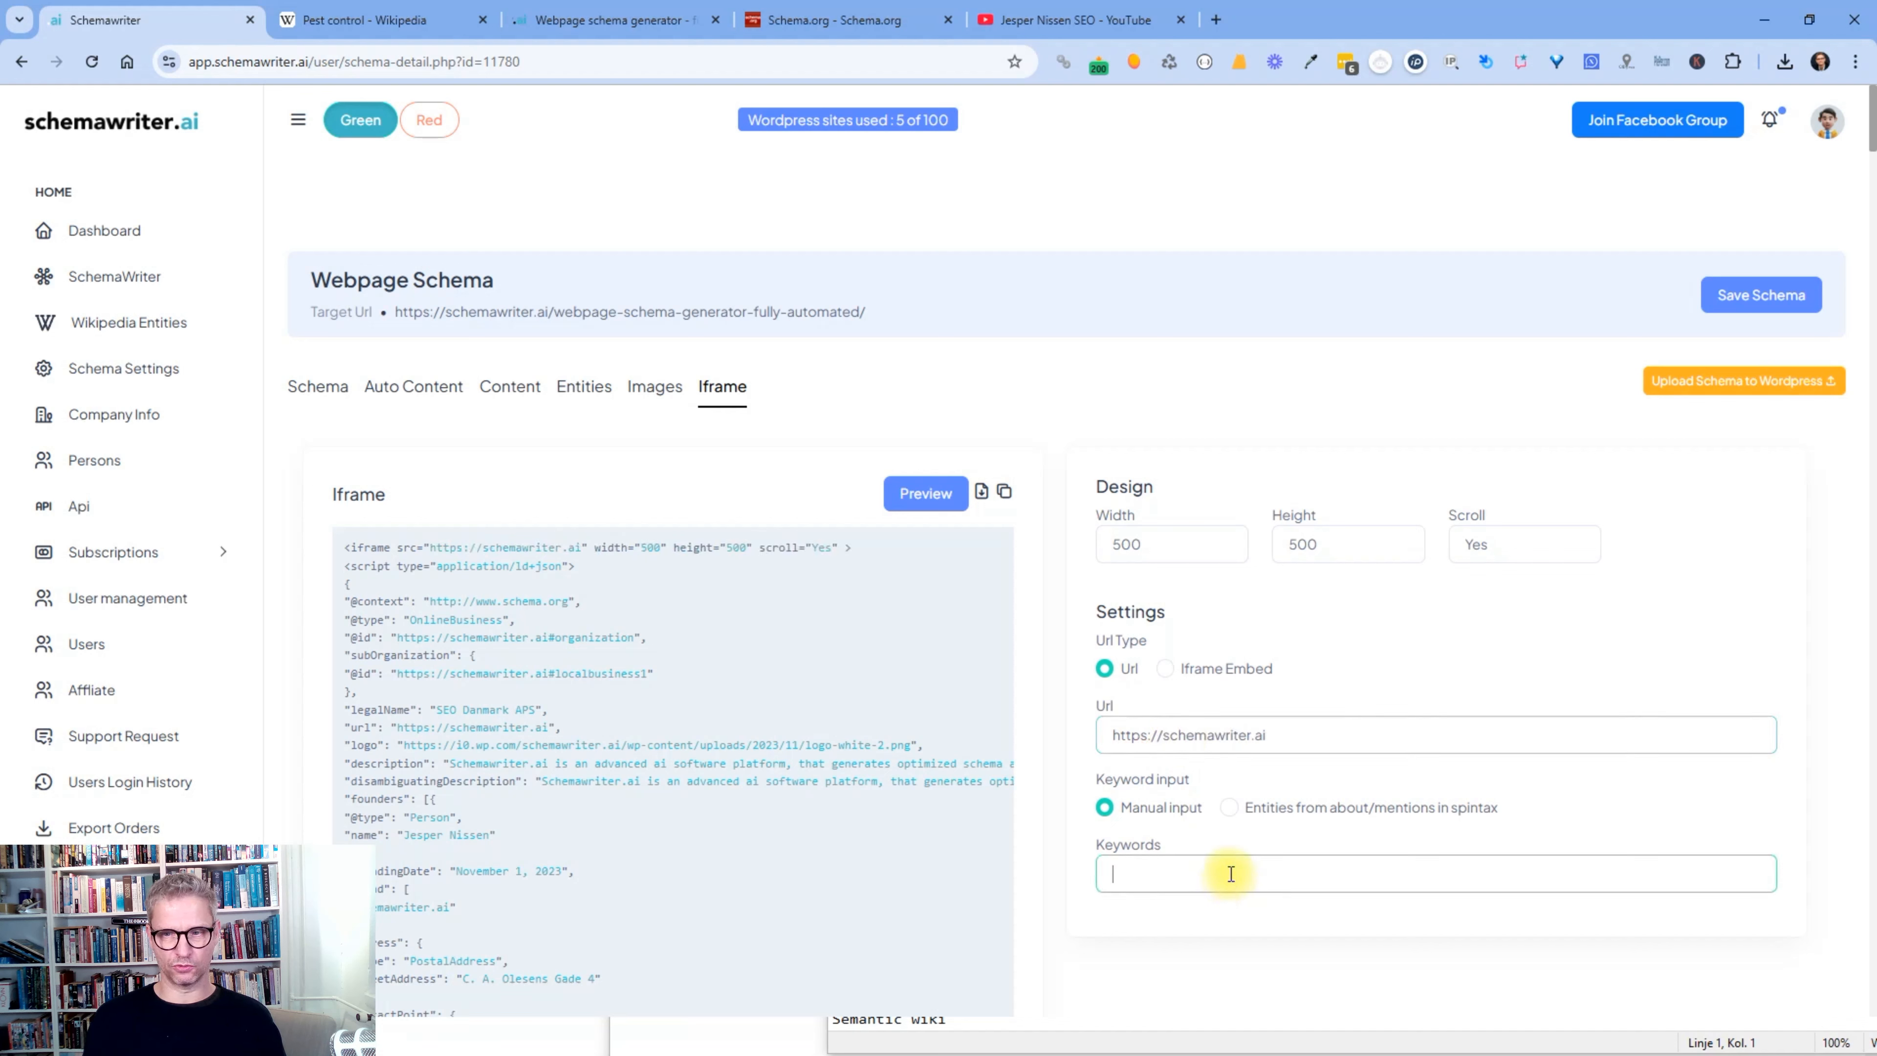
pyautogui.click(1229, 806)
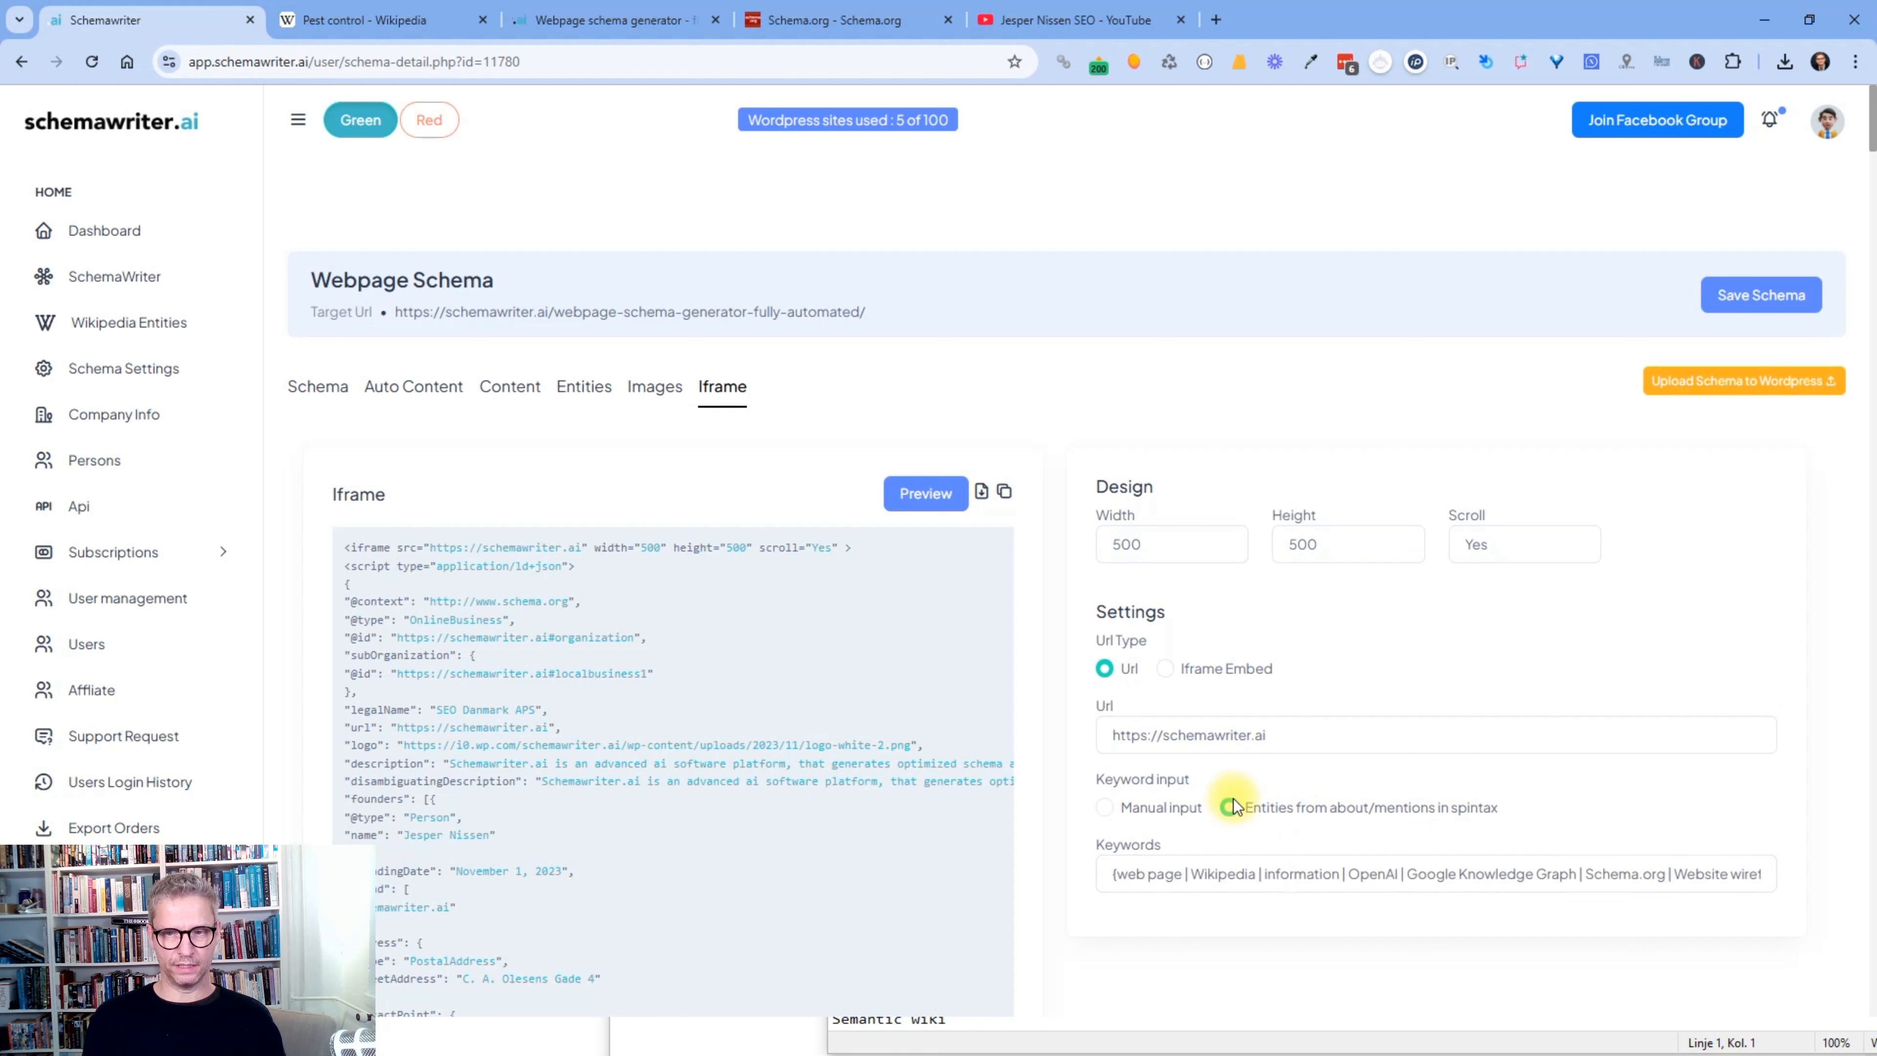
pyautogui.moveTo(1267, 736); pyautogui.dragTo(1060, 728)
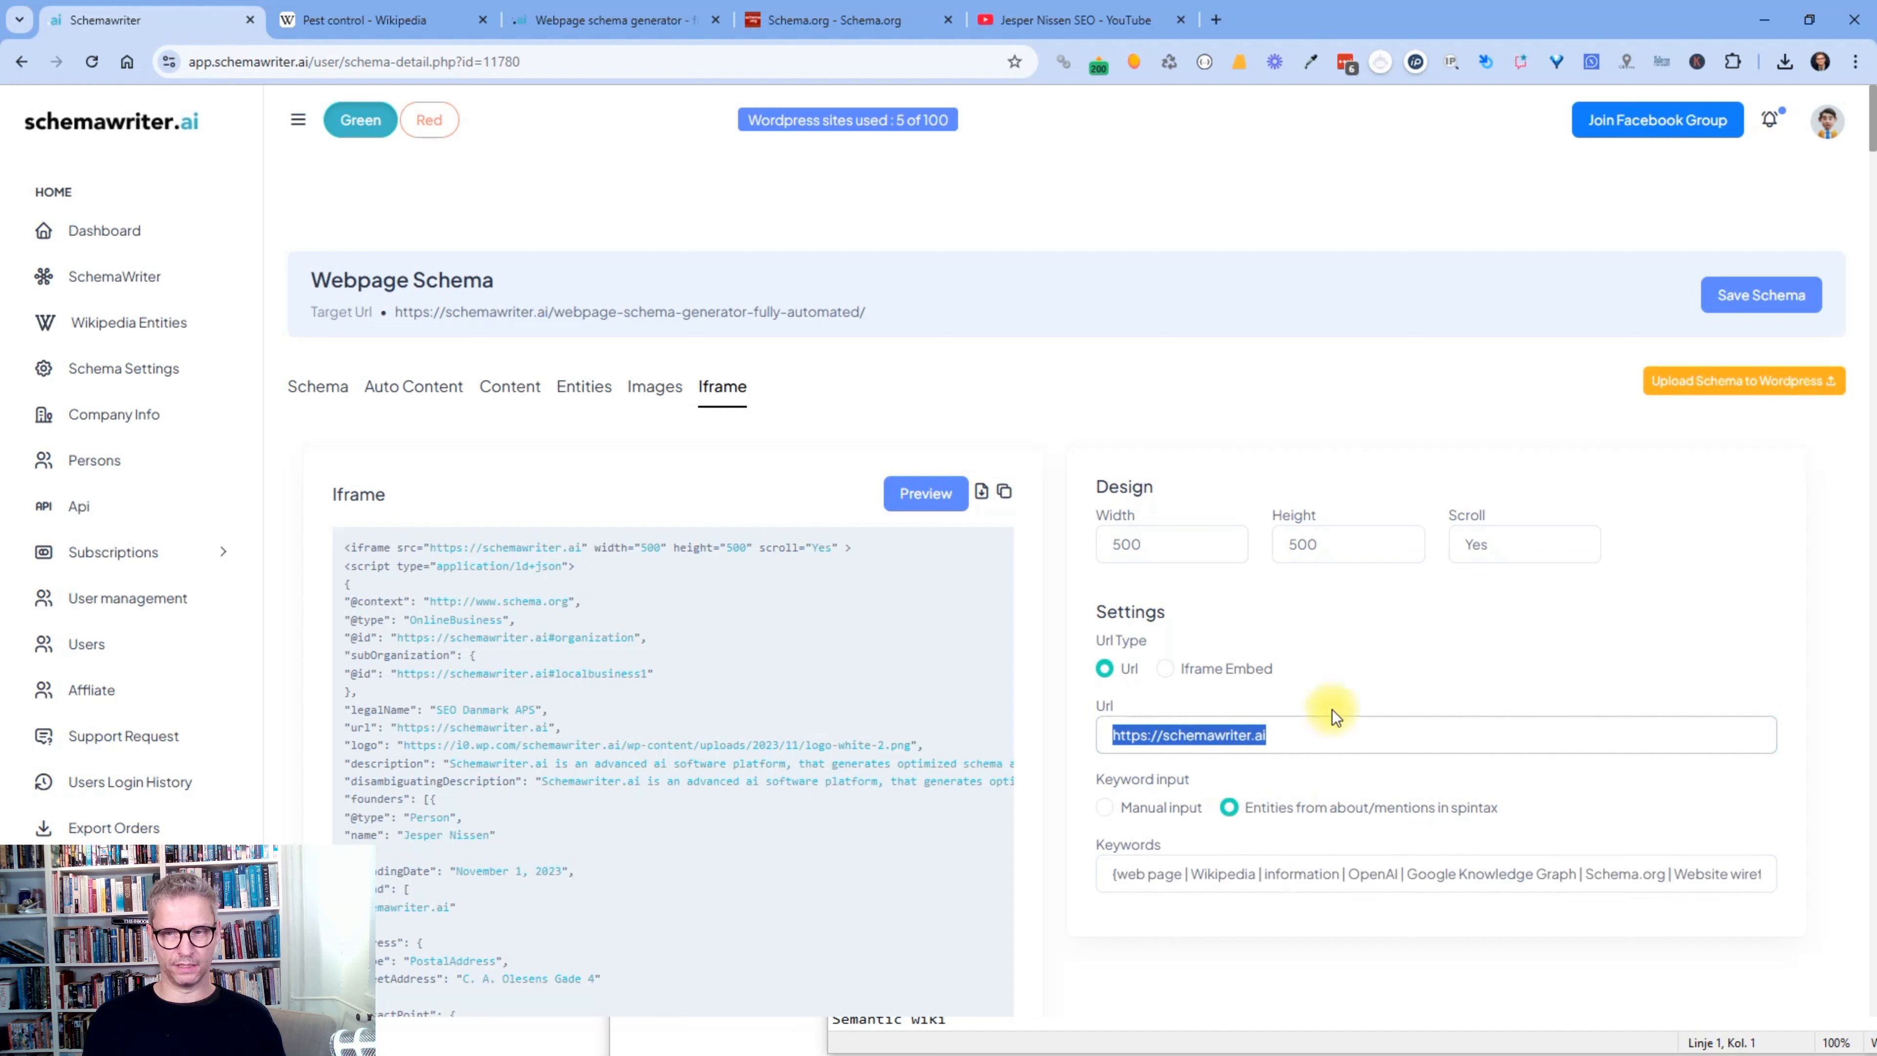
pyautogui.click(931, 493)
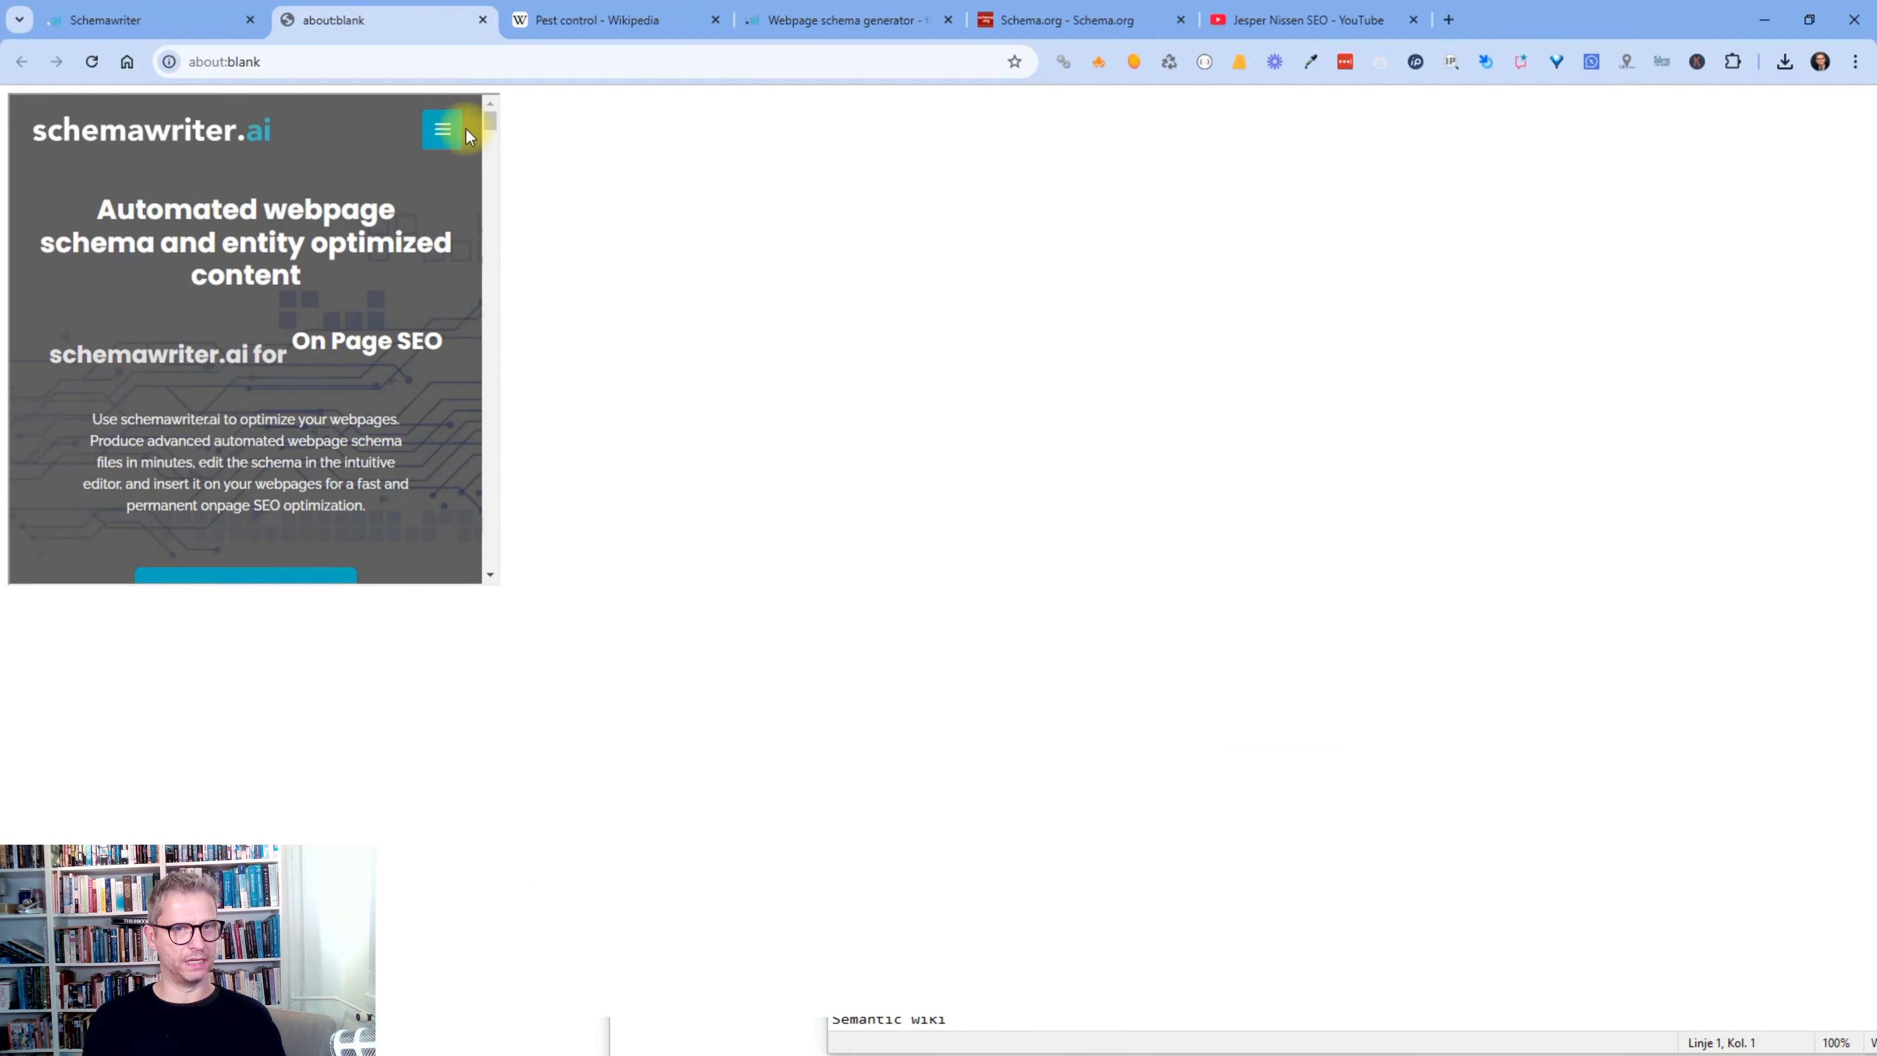
pyautogui.click(482, 20)
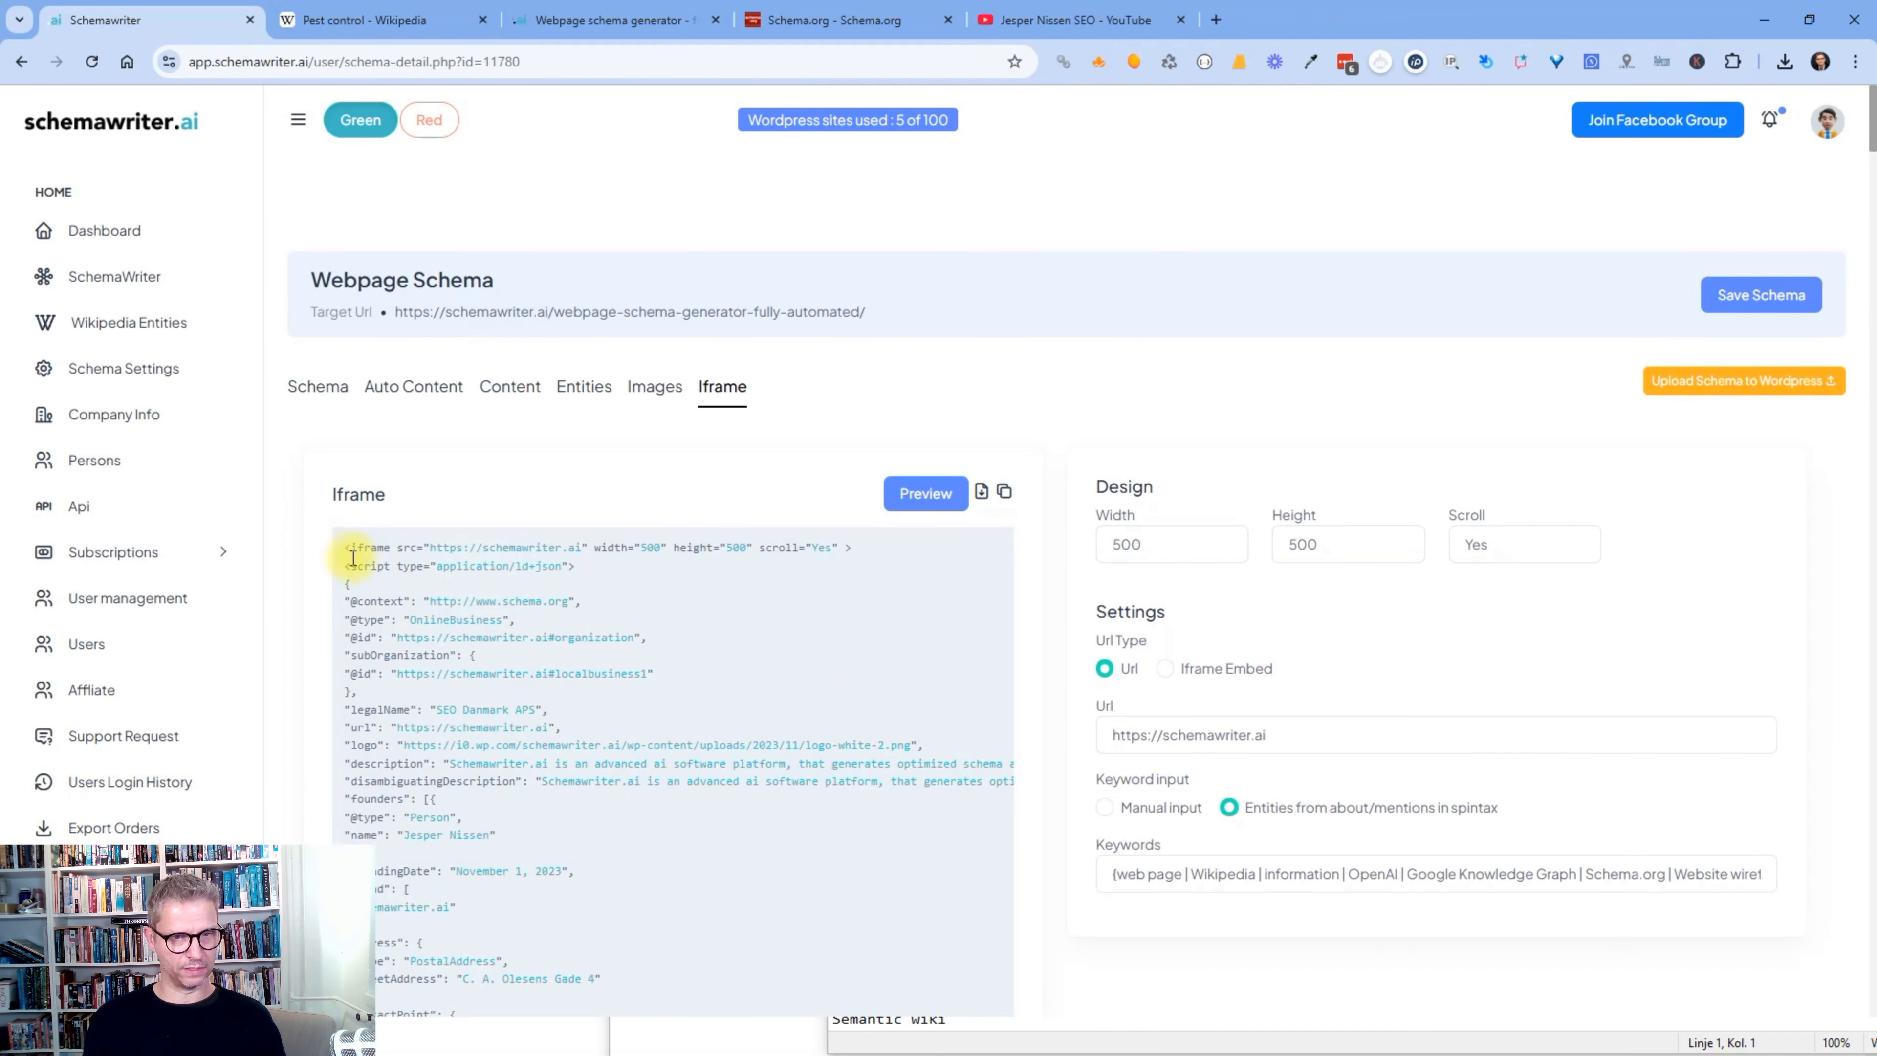
# - Review the iframe embed code and preview the iframe once more
pyautogui.moveTo(352, 556); pyautogui.dragTo(456, 816)
pyautogui.scroll(-4, 760, 689)
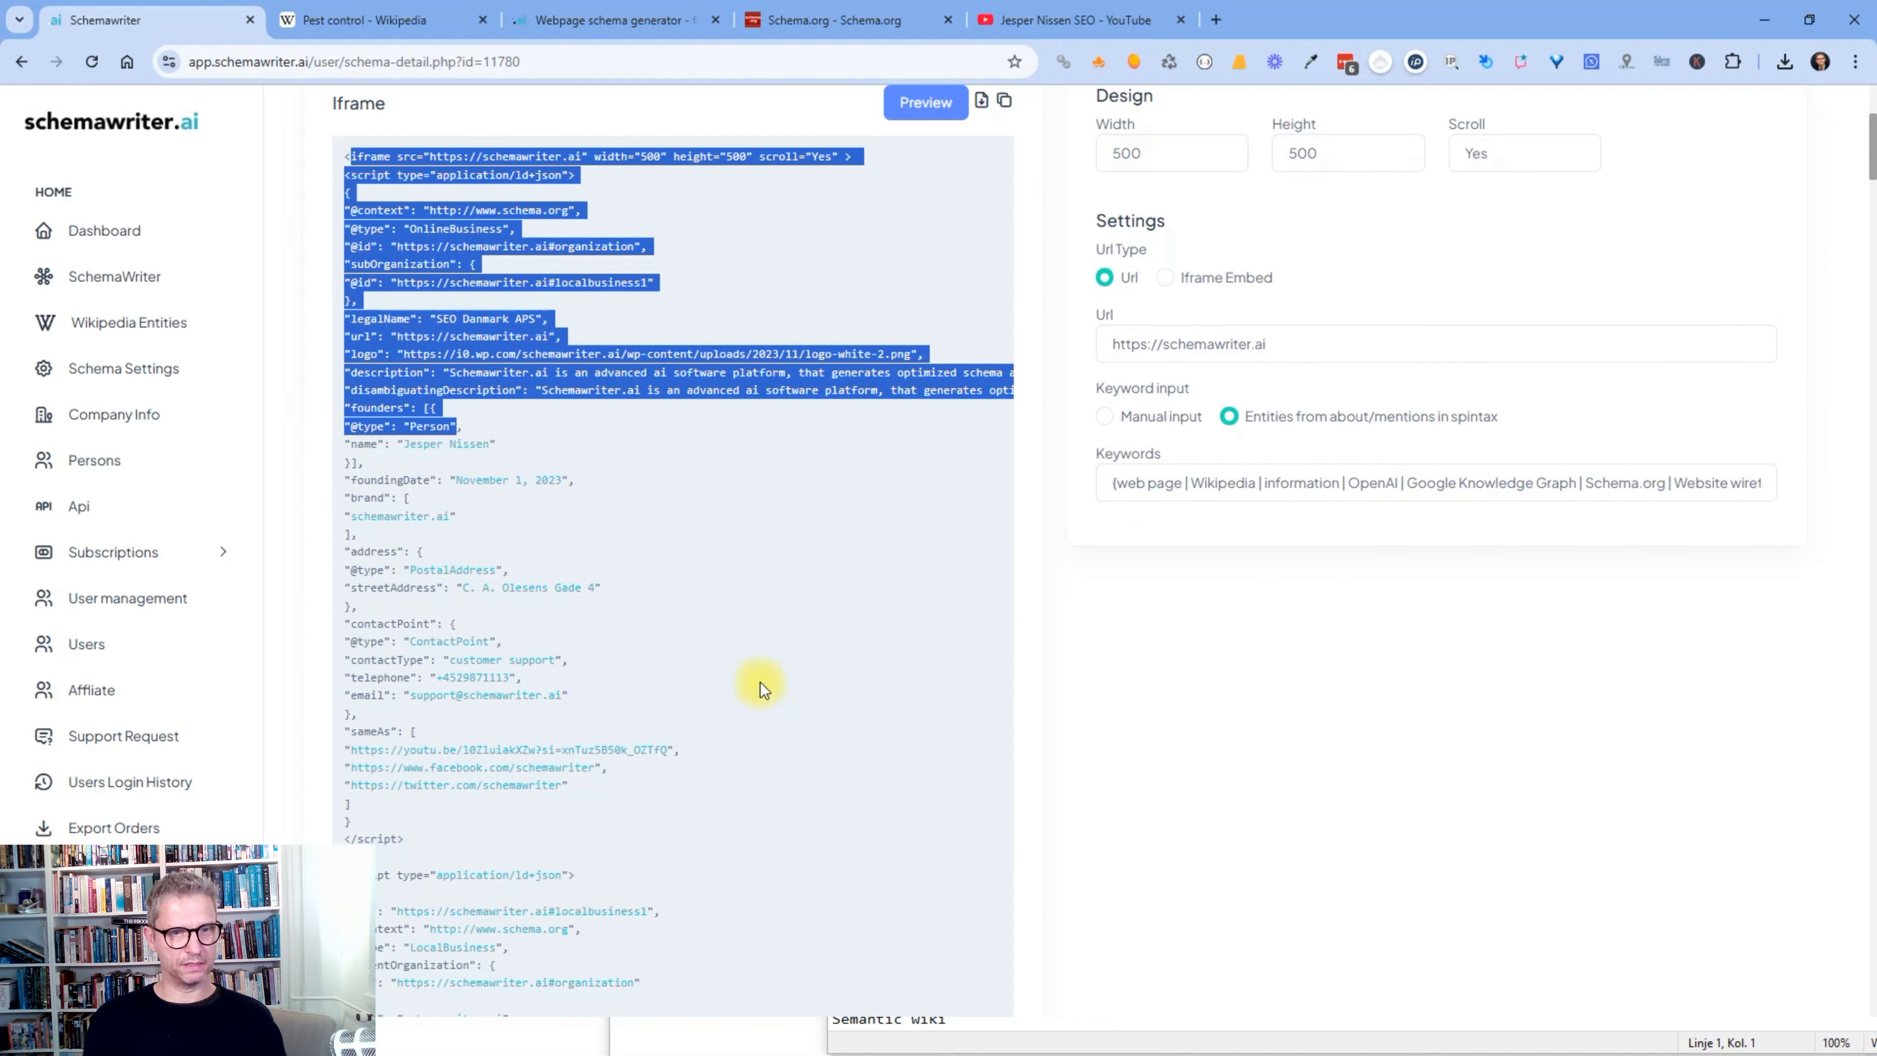
pyautogui.scroll(4, 760, 682)
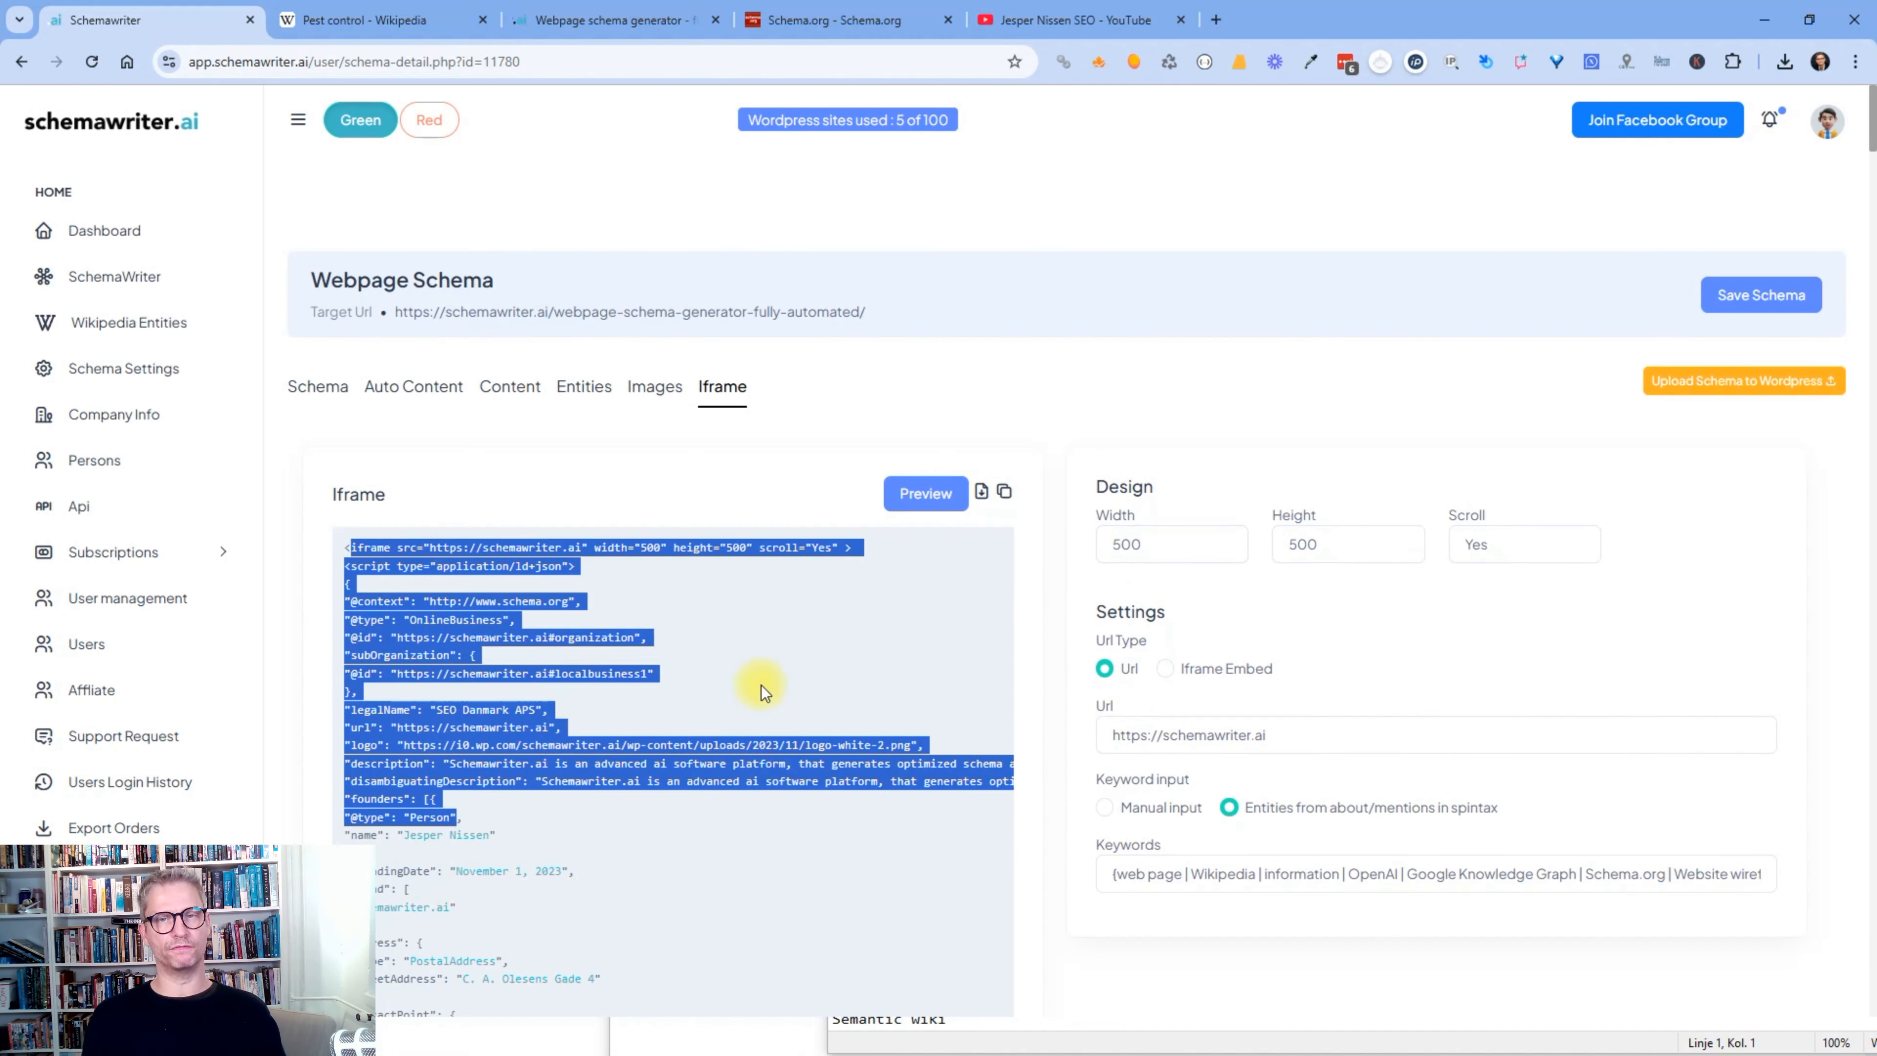
pyautogui.click(720, 675)
pyautogui.click(933, 492)
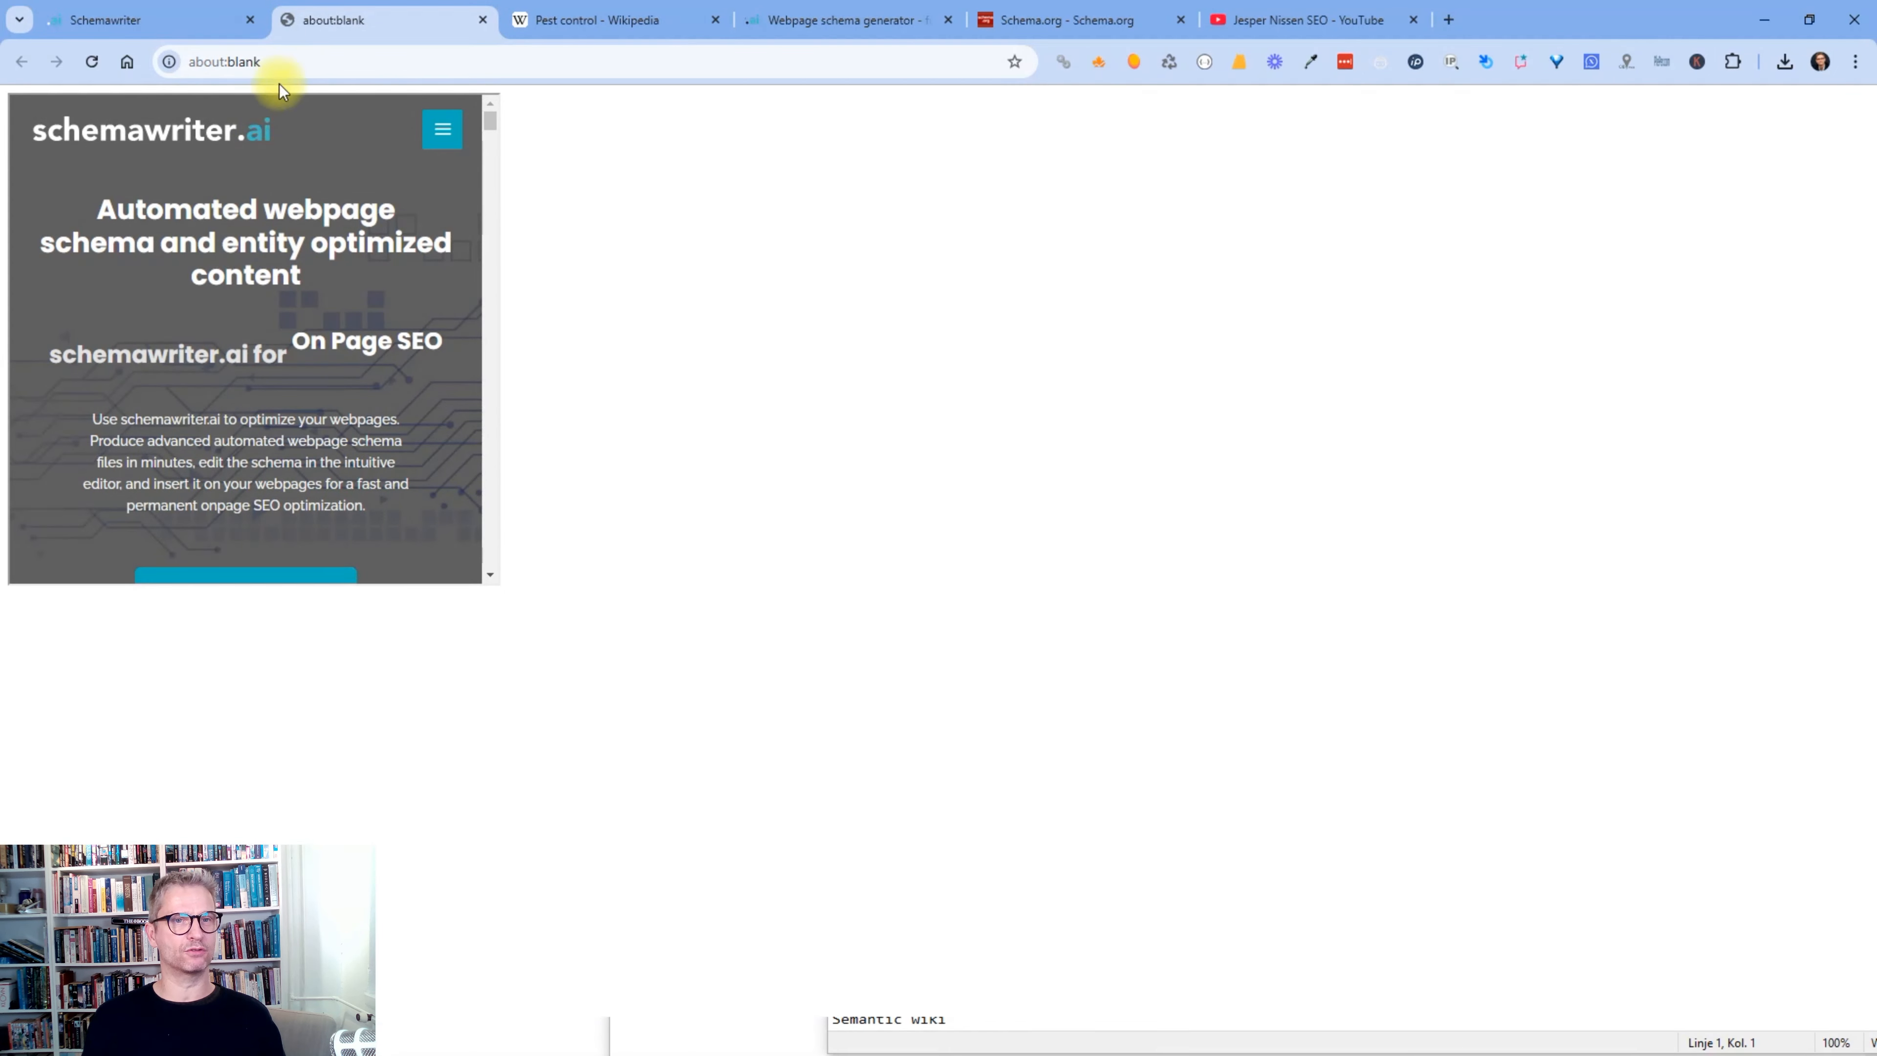
pyautogui.click(483, 20)
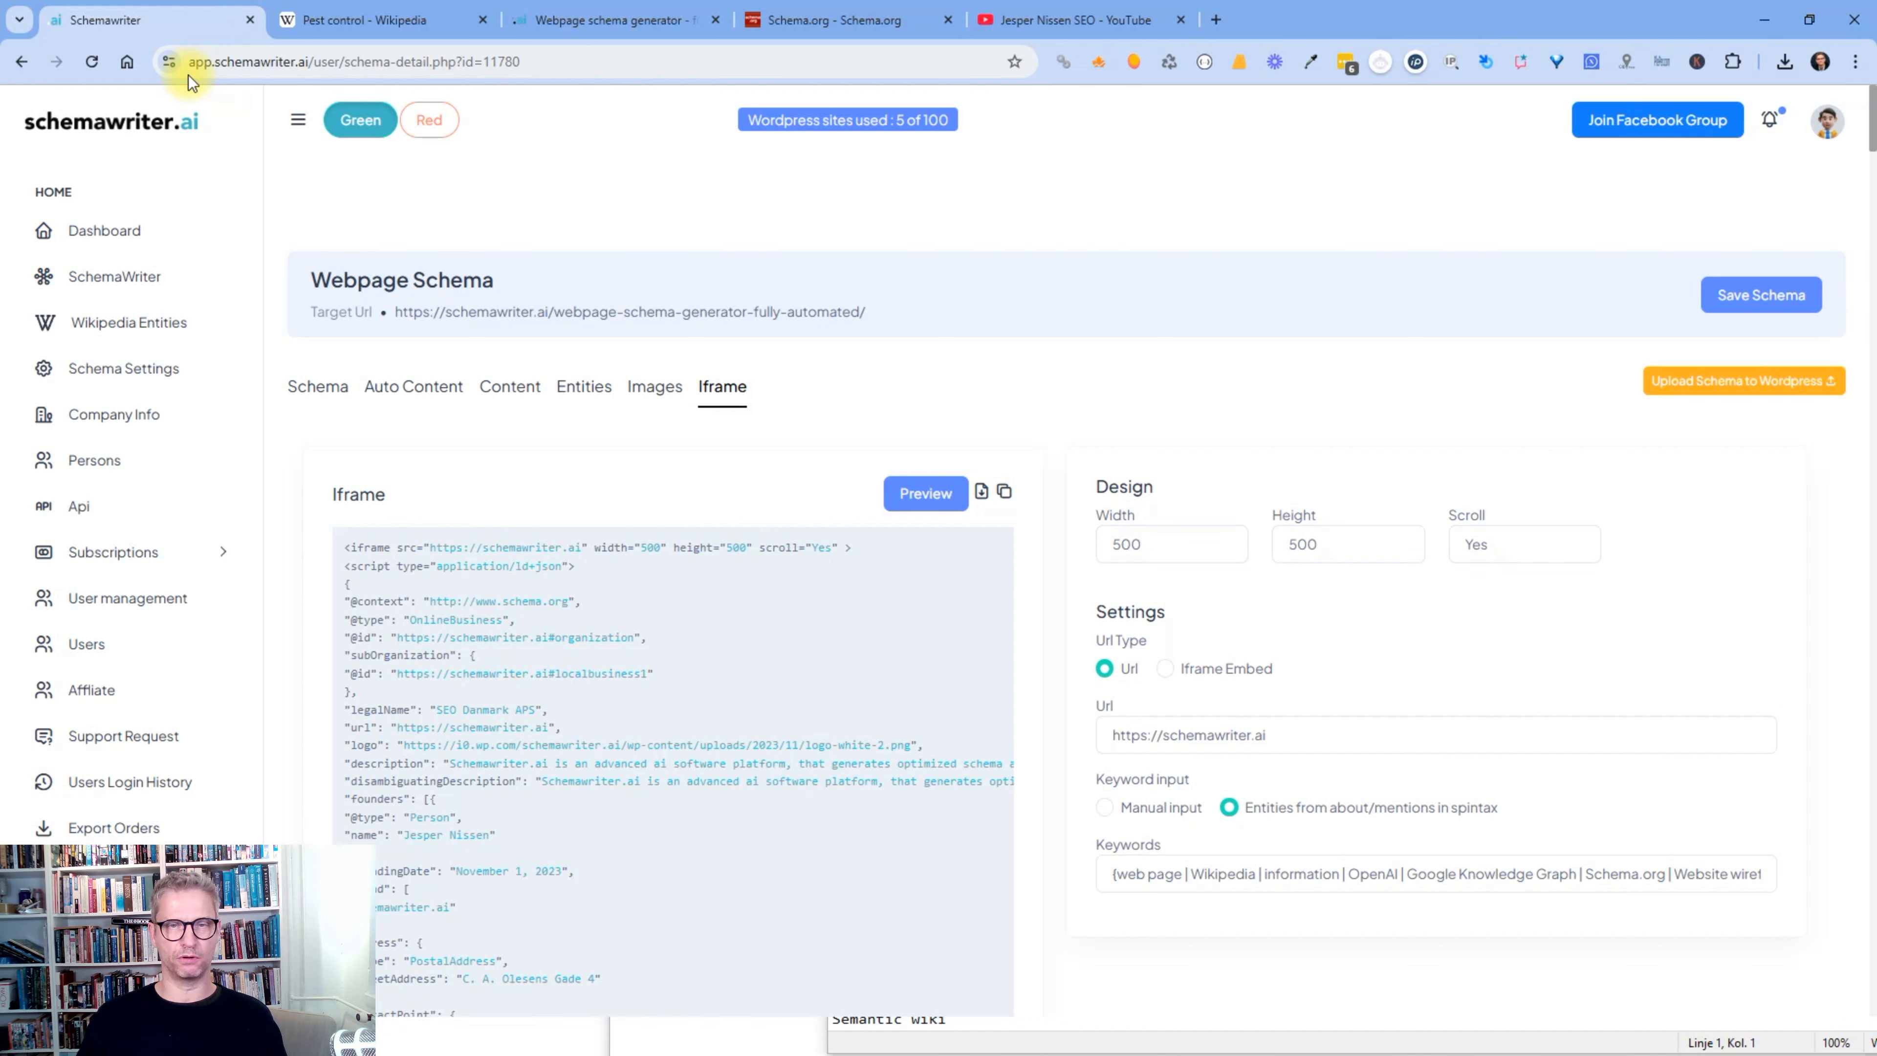
# - Open the entity and keyword tables and highlight the Onpage and Competitor Entities column headings
pyautogui.click(597, 382)
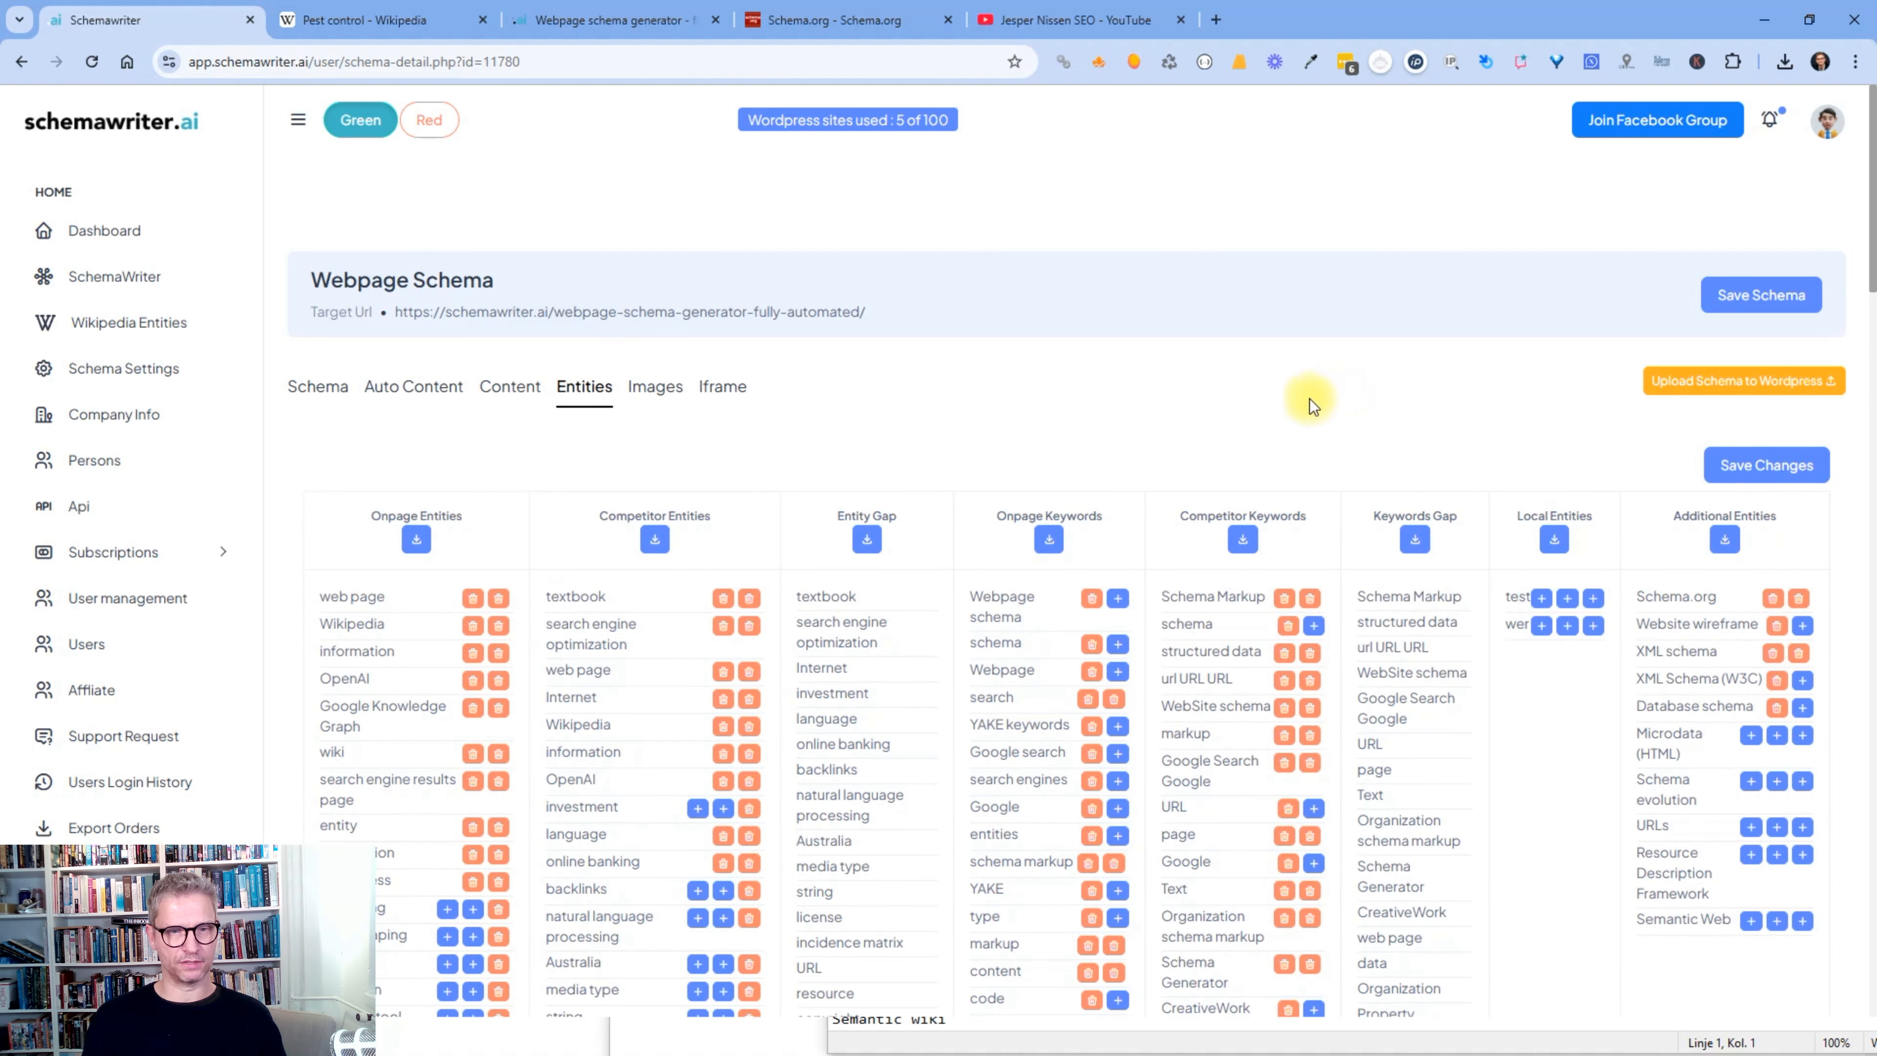
pyautogui.scroll(-2, 1309, 398)
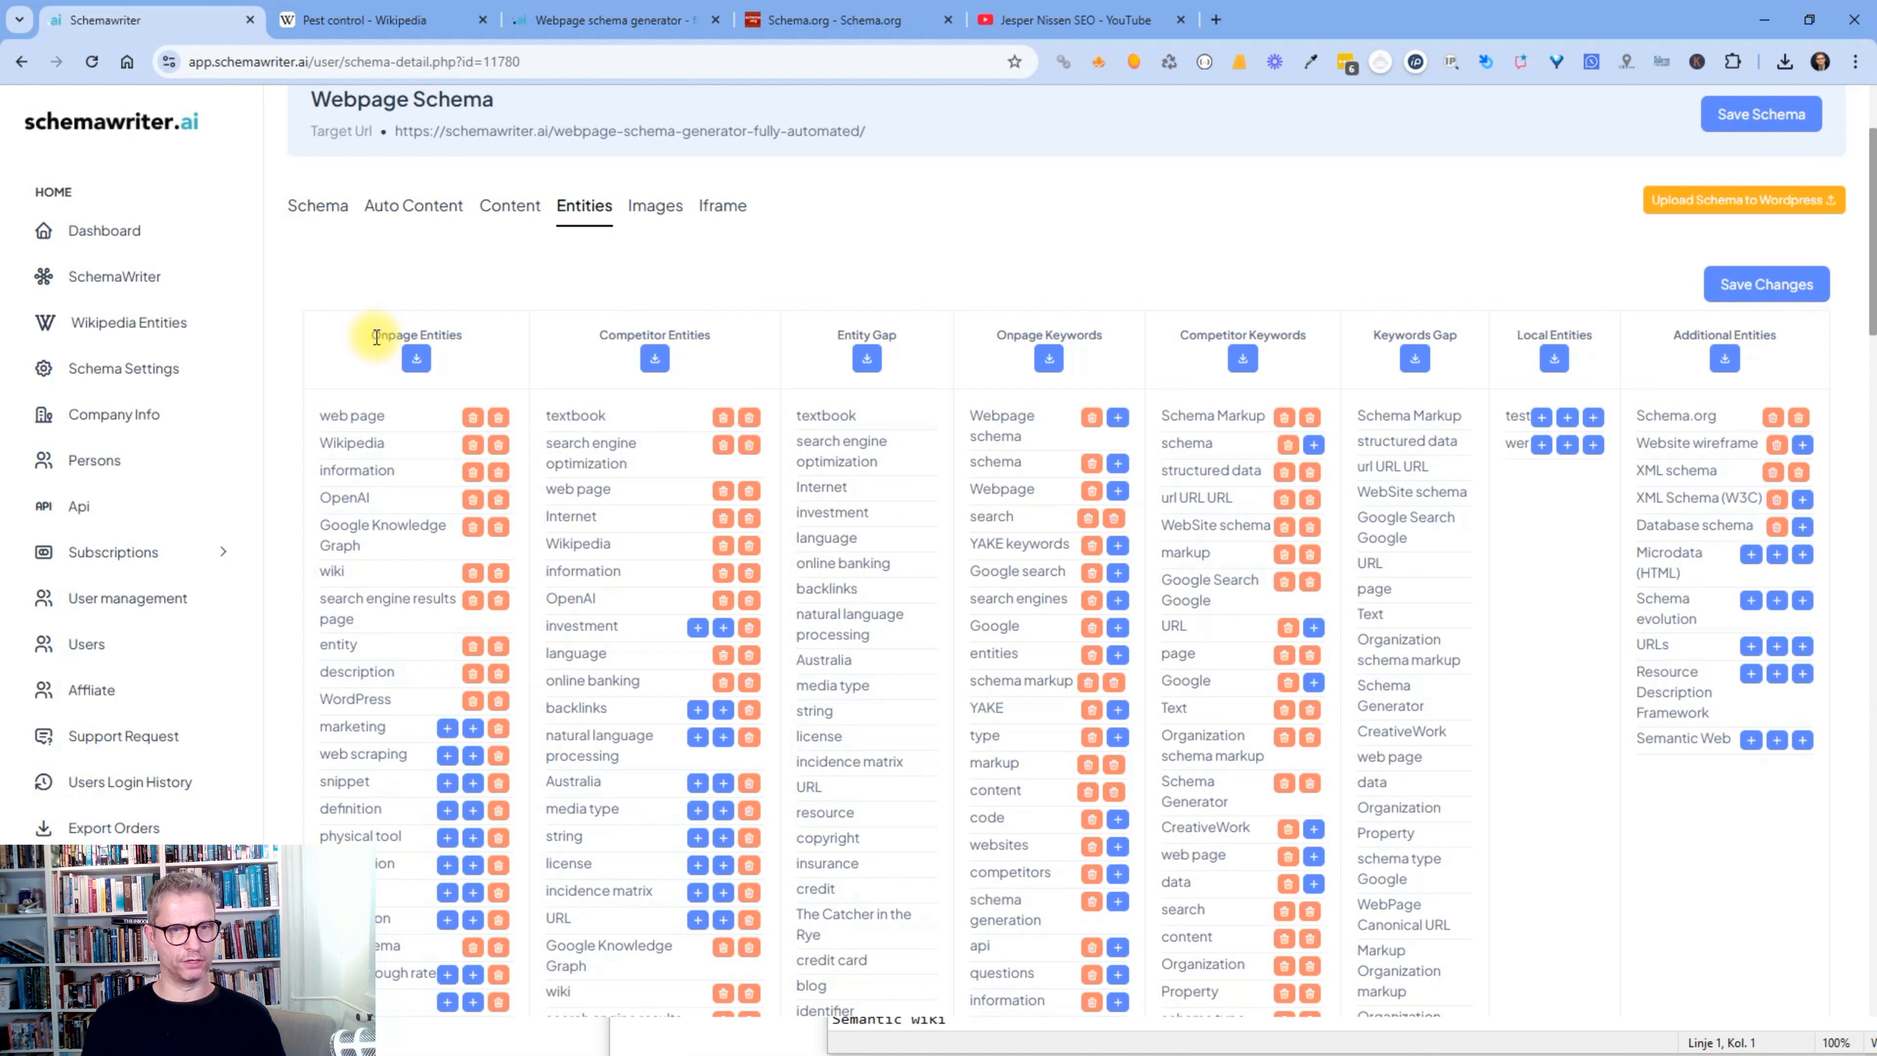
pyautogui.moveTo(382, 337); pyautogui.dragTo(454, 335)
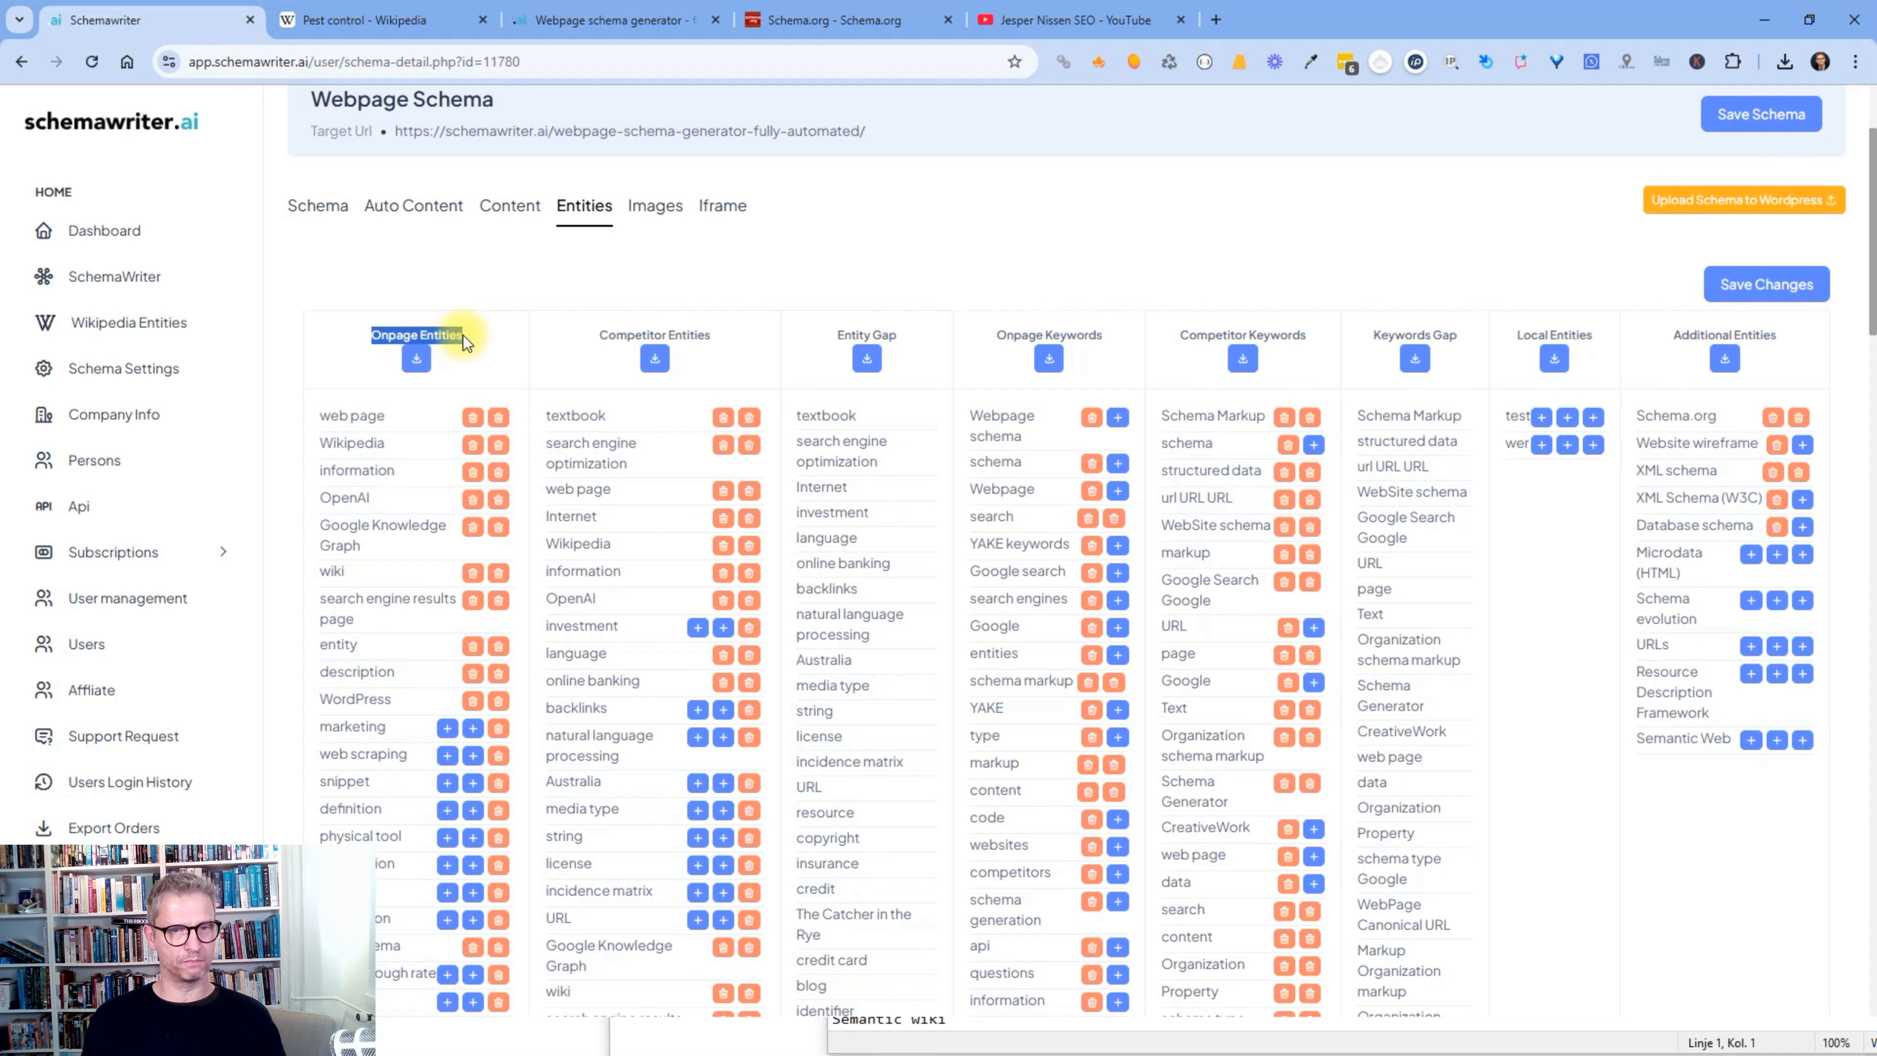
pyautogui.click(463, 333)
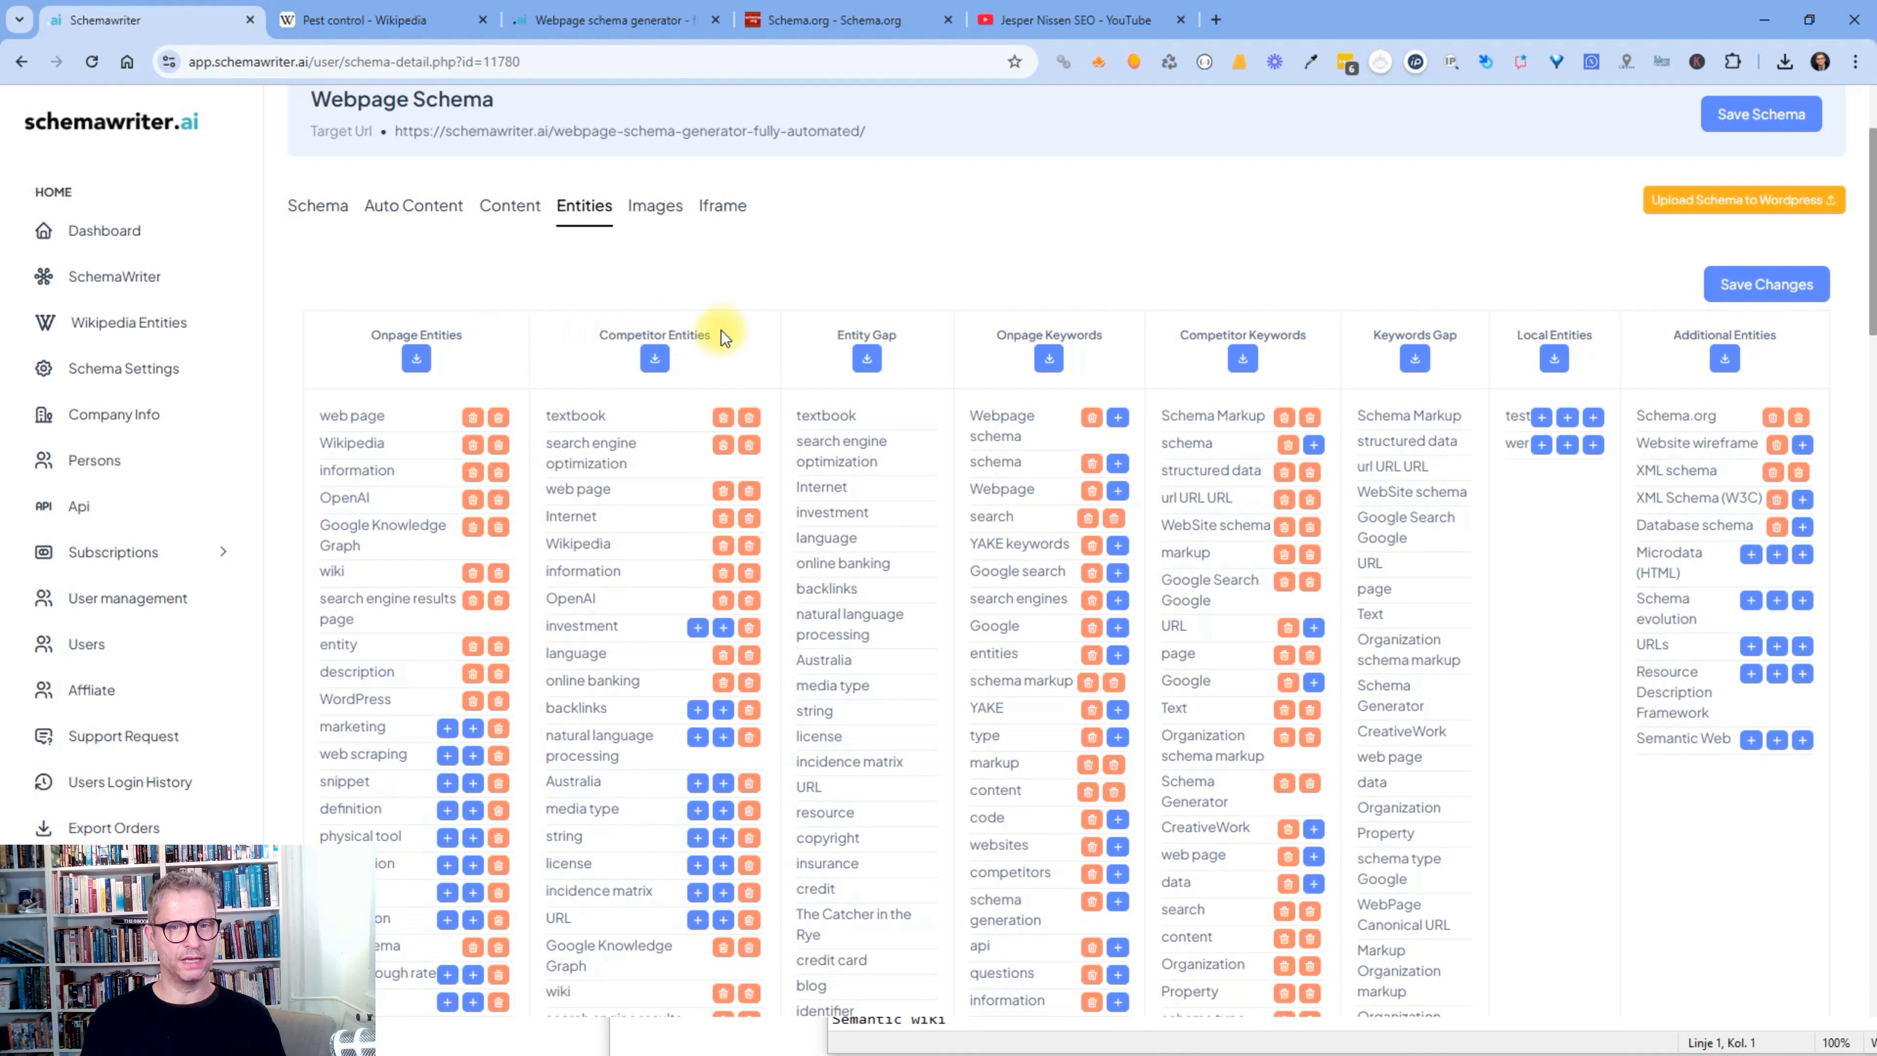
pyautogui.moveTo(710, 333); pyautogui.dragTo(593, 328)
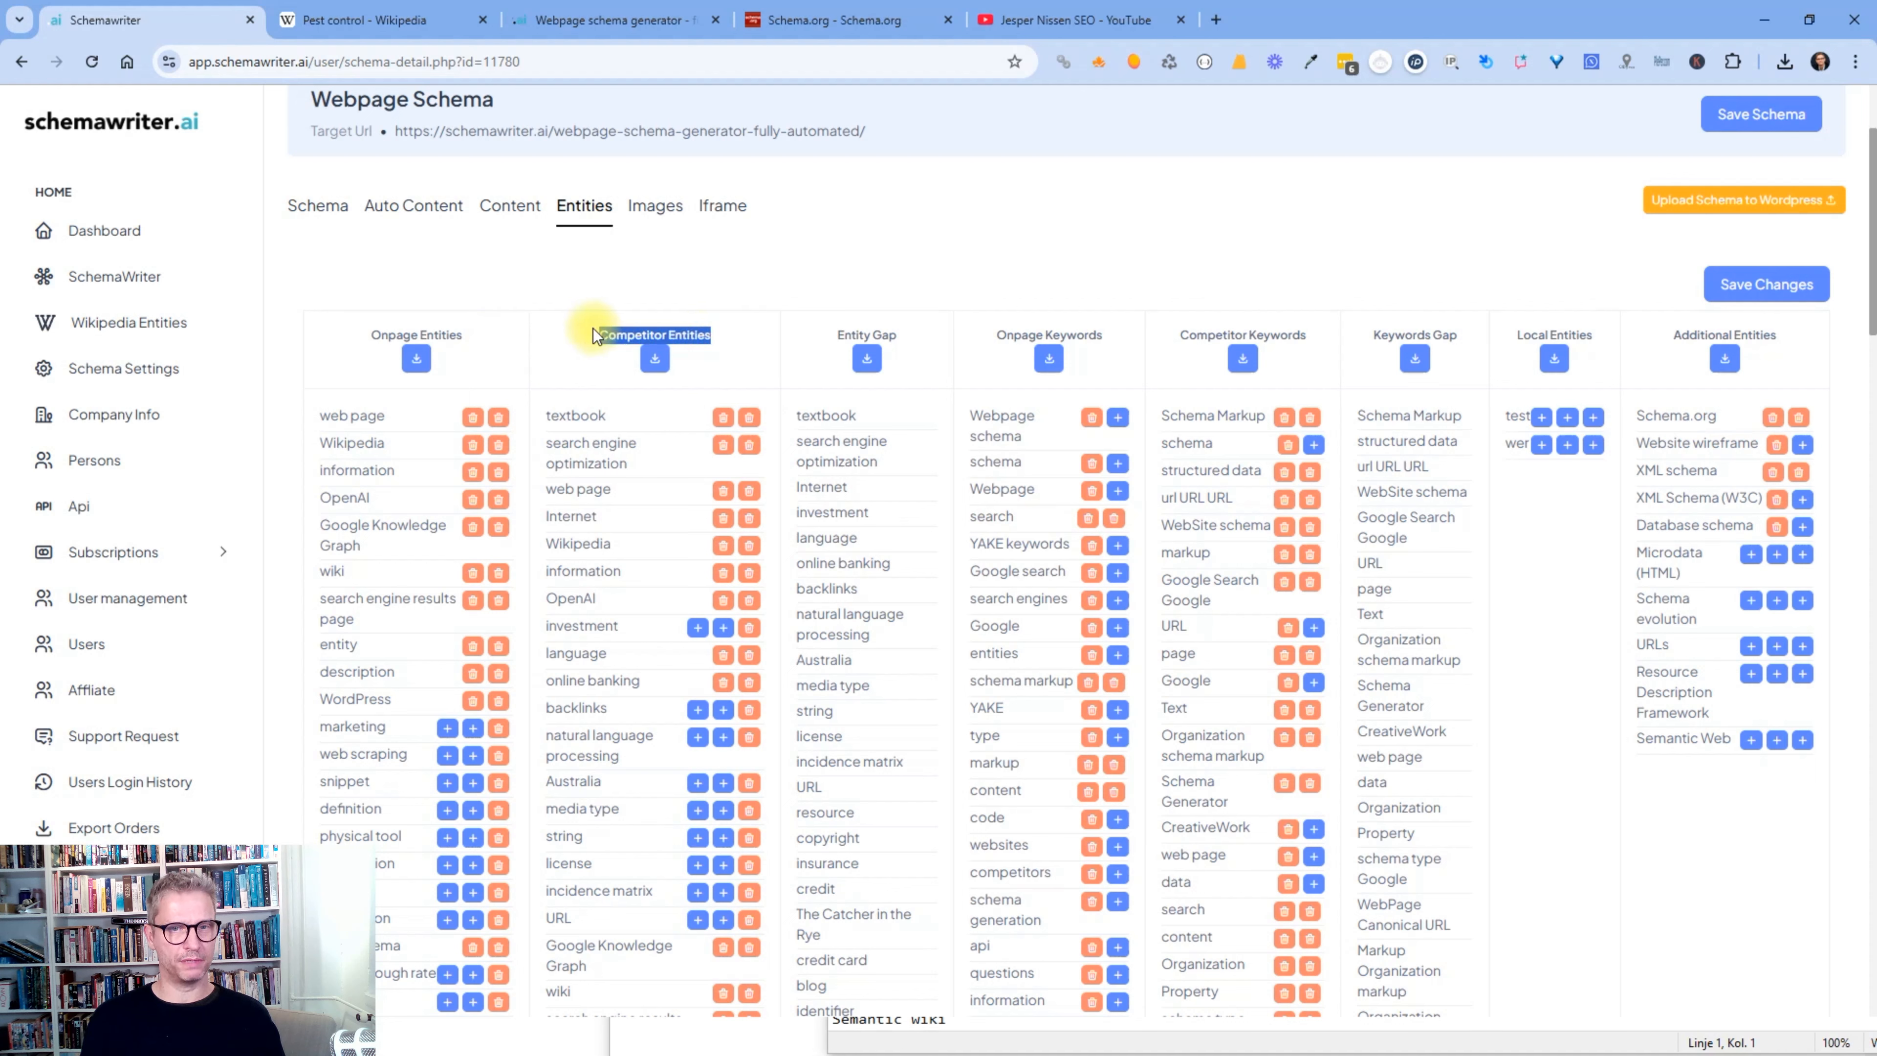
pyautogui.click(771, 281)
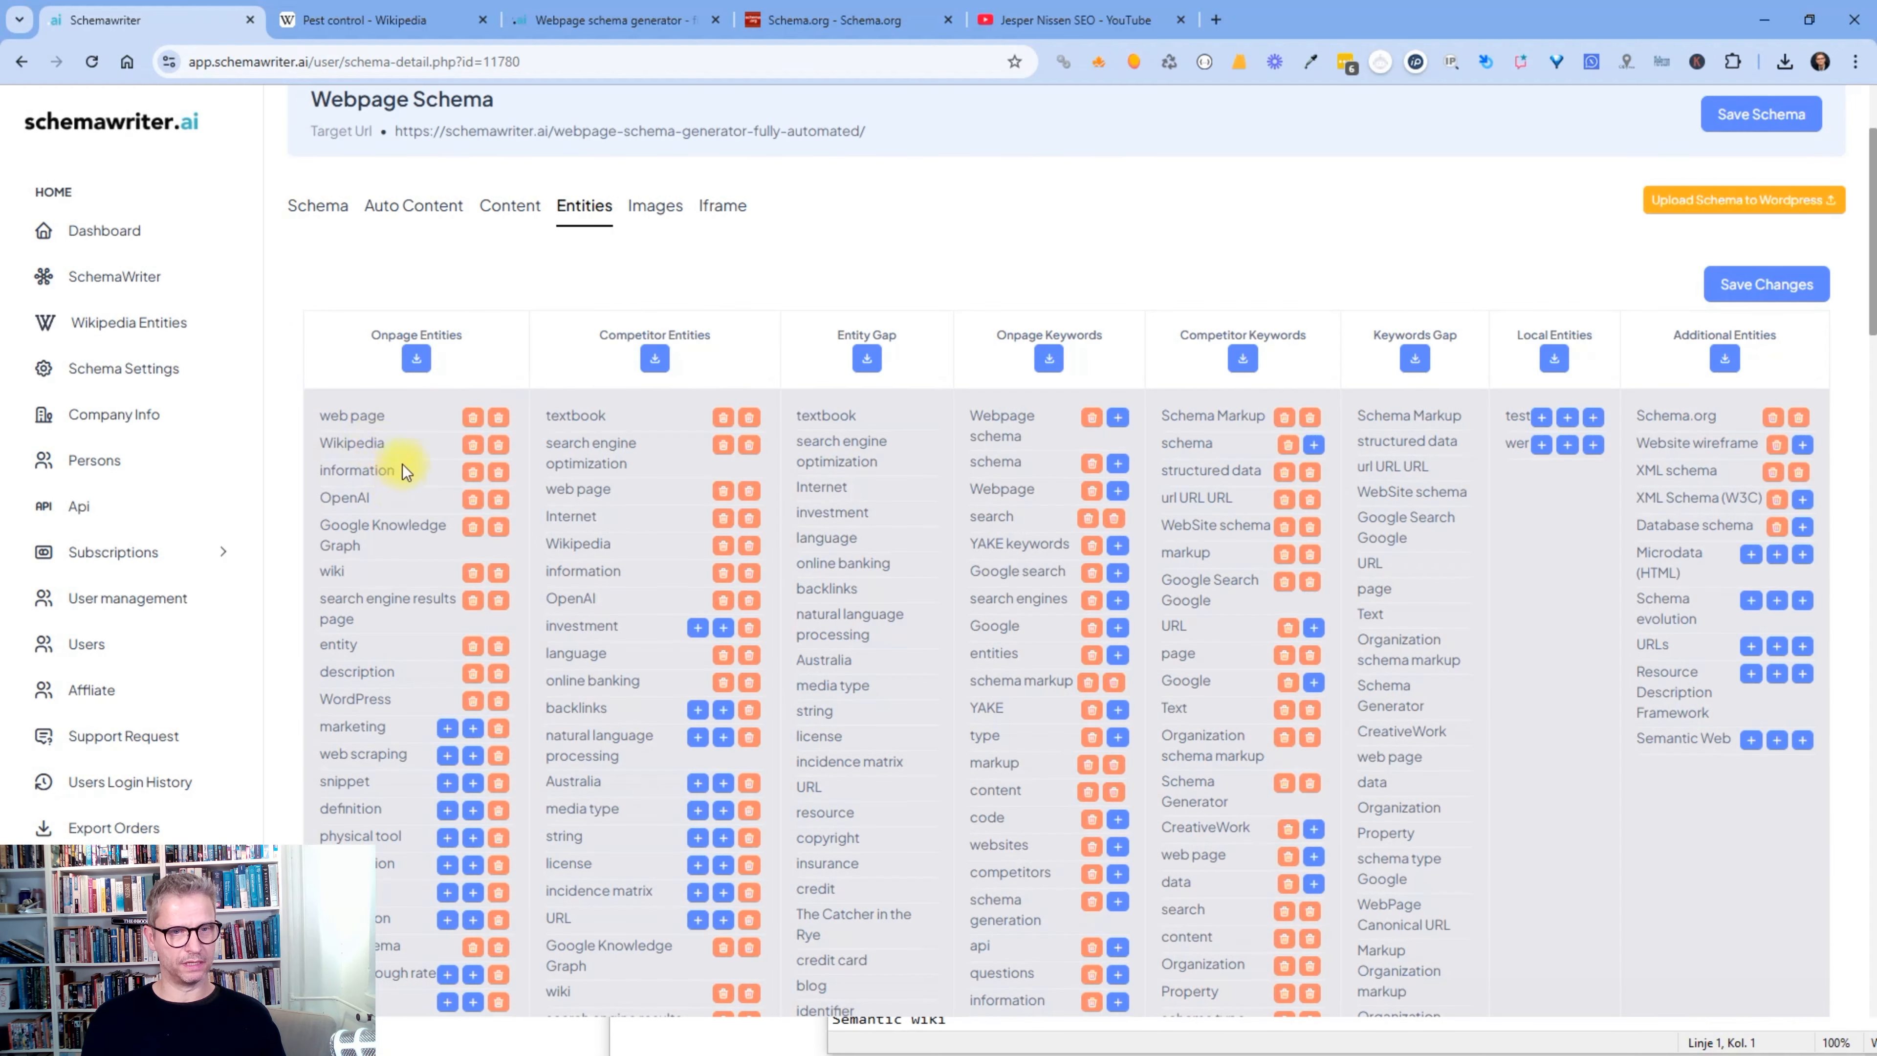
# - In Onpage Entities, try adding snippet, then add digital marketing to the about/mention entities
pyautogui.scroll(-3, 372, 436)
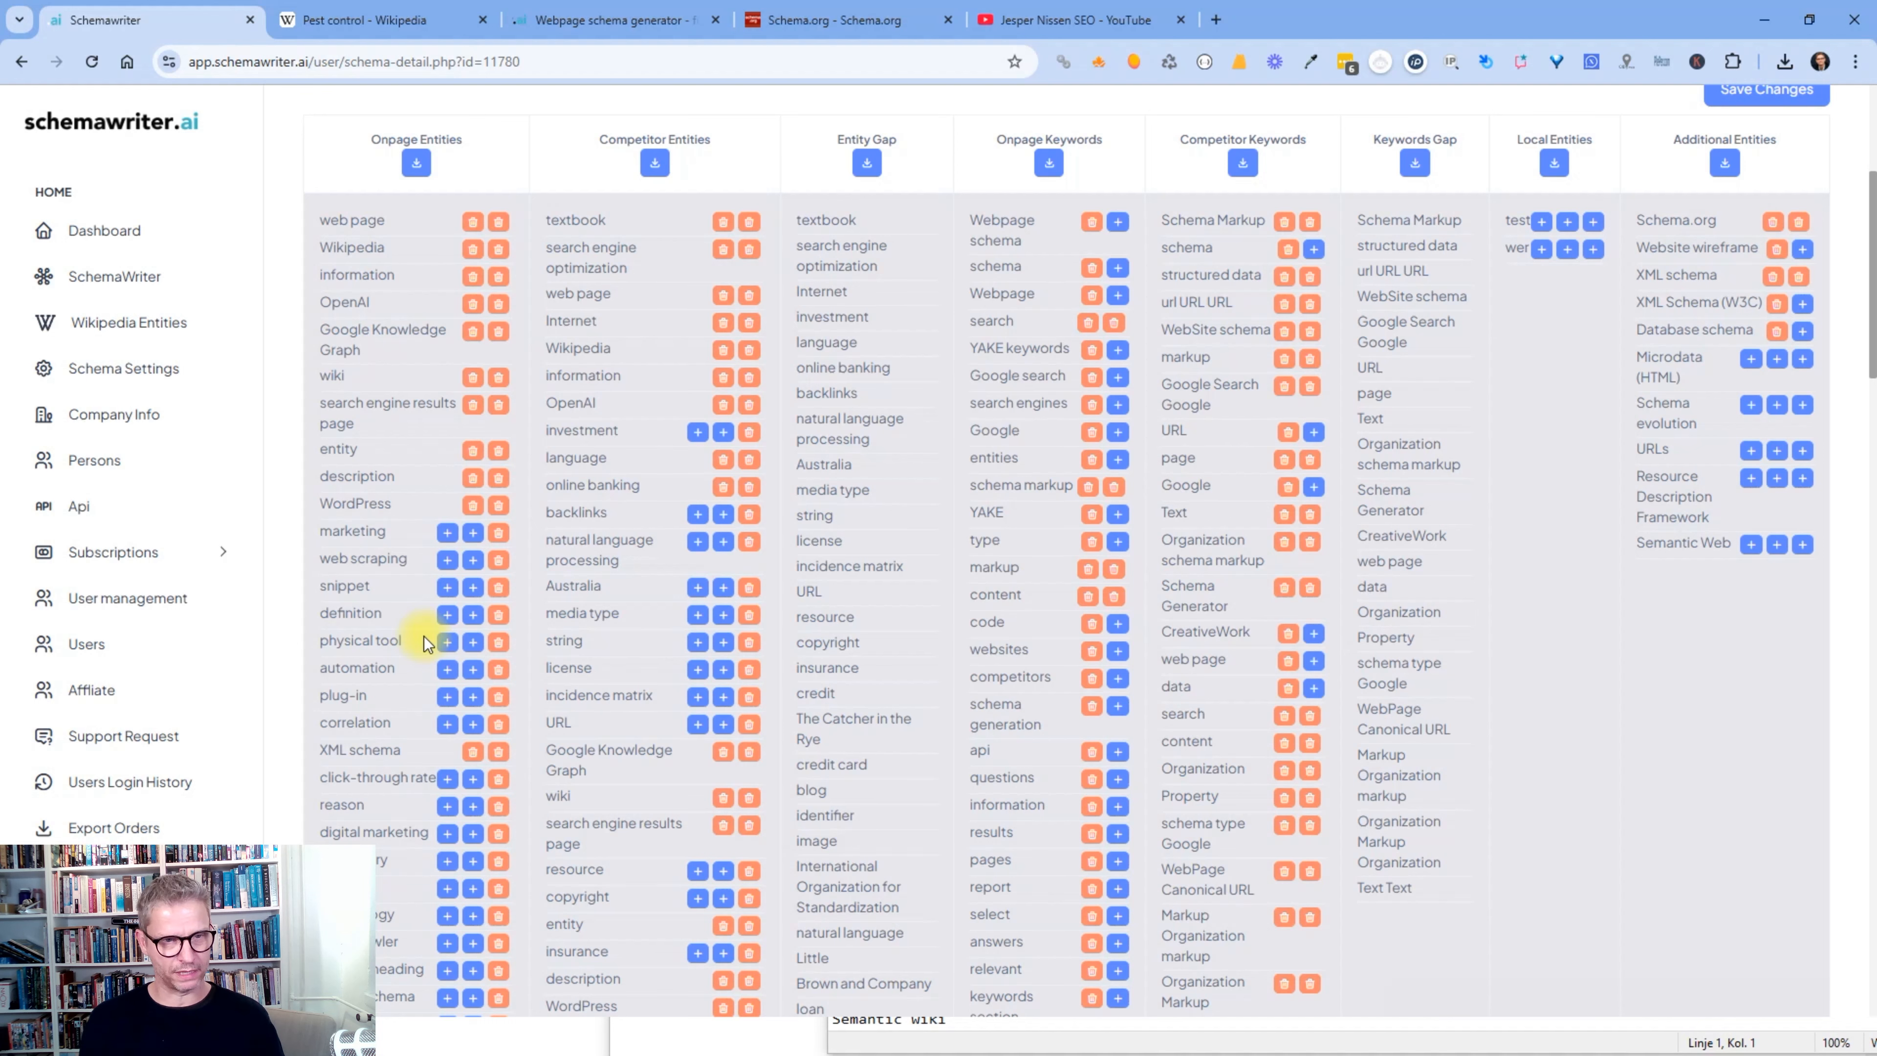
pyautogui.click(448, 587)
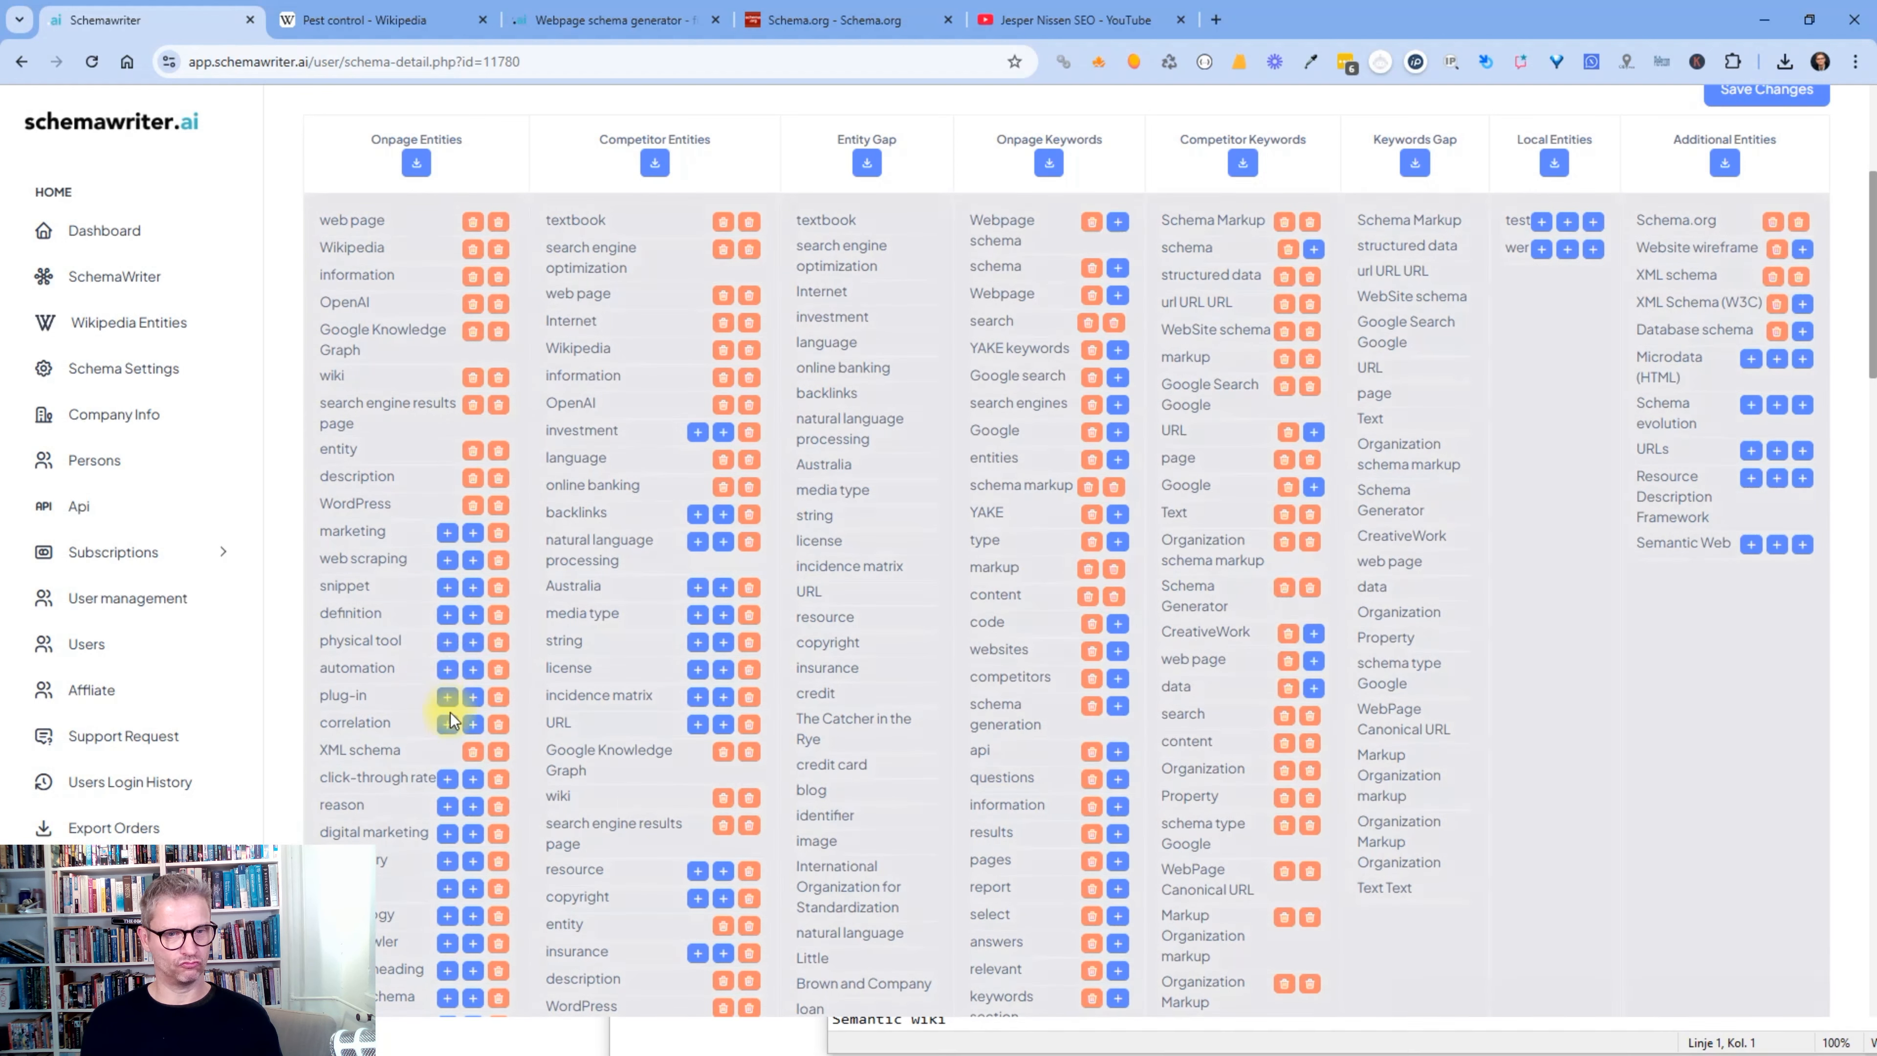
pyautogui.scroll(-3, 453, 716)
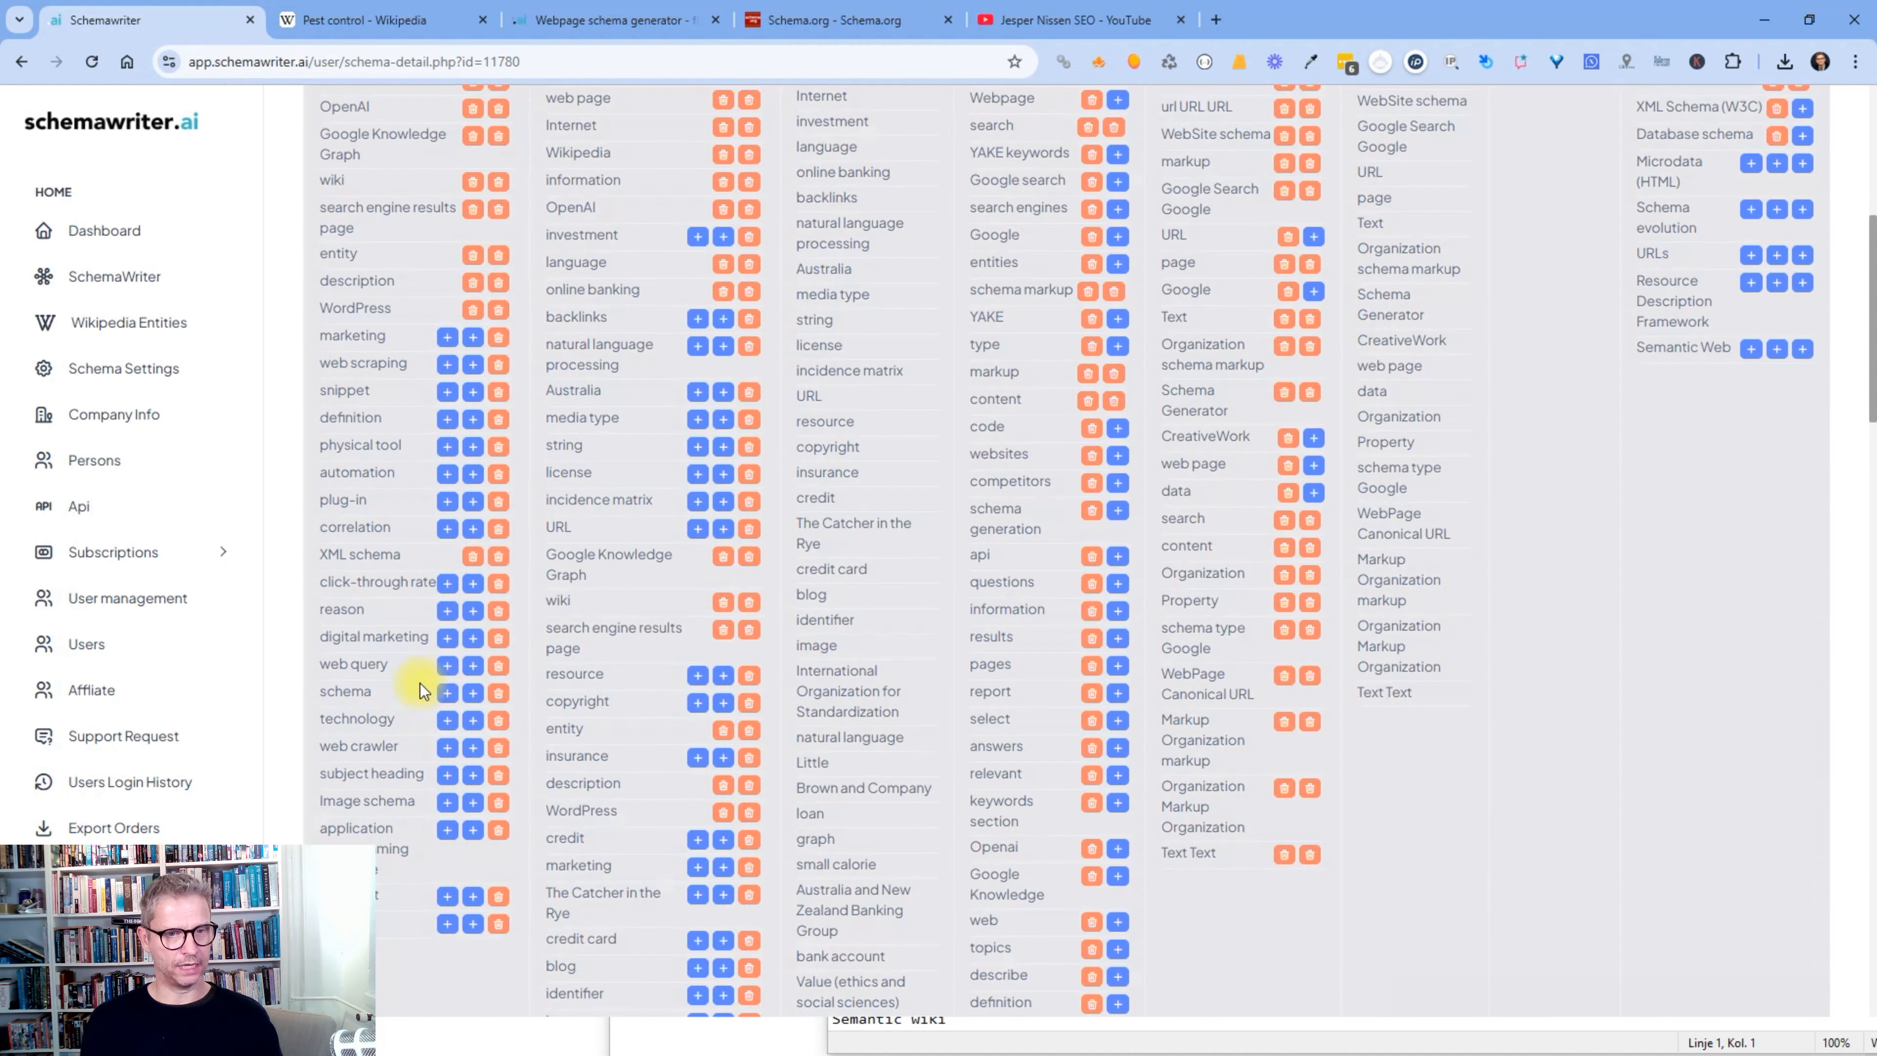
pyautogui.click(449, 640)
pyautogui.scroll(9, 476, 706)
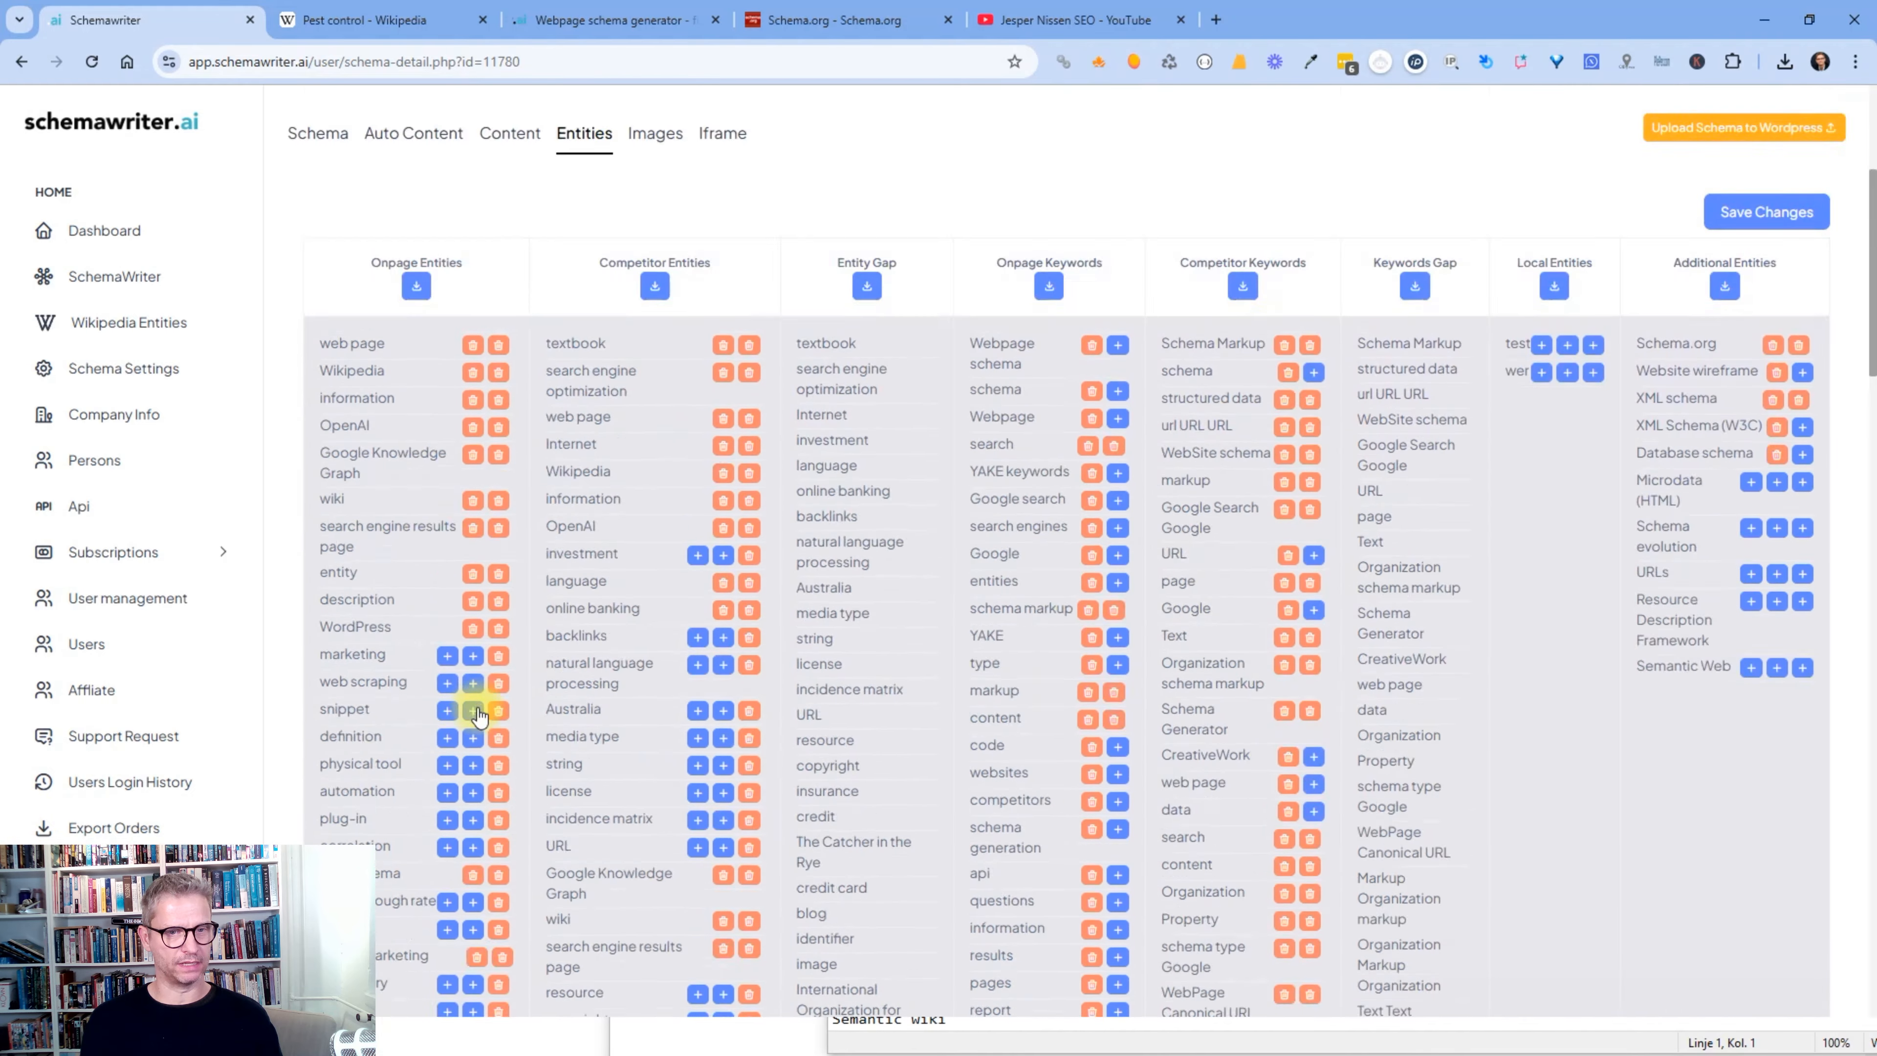
# - Remove WordPress, description, entity and information from the about/mention entities
pyautogui.scroll(-4, 477, 707)
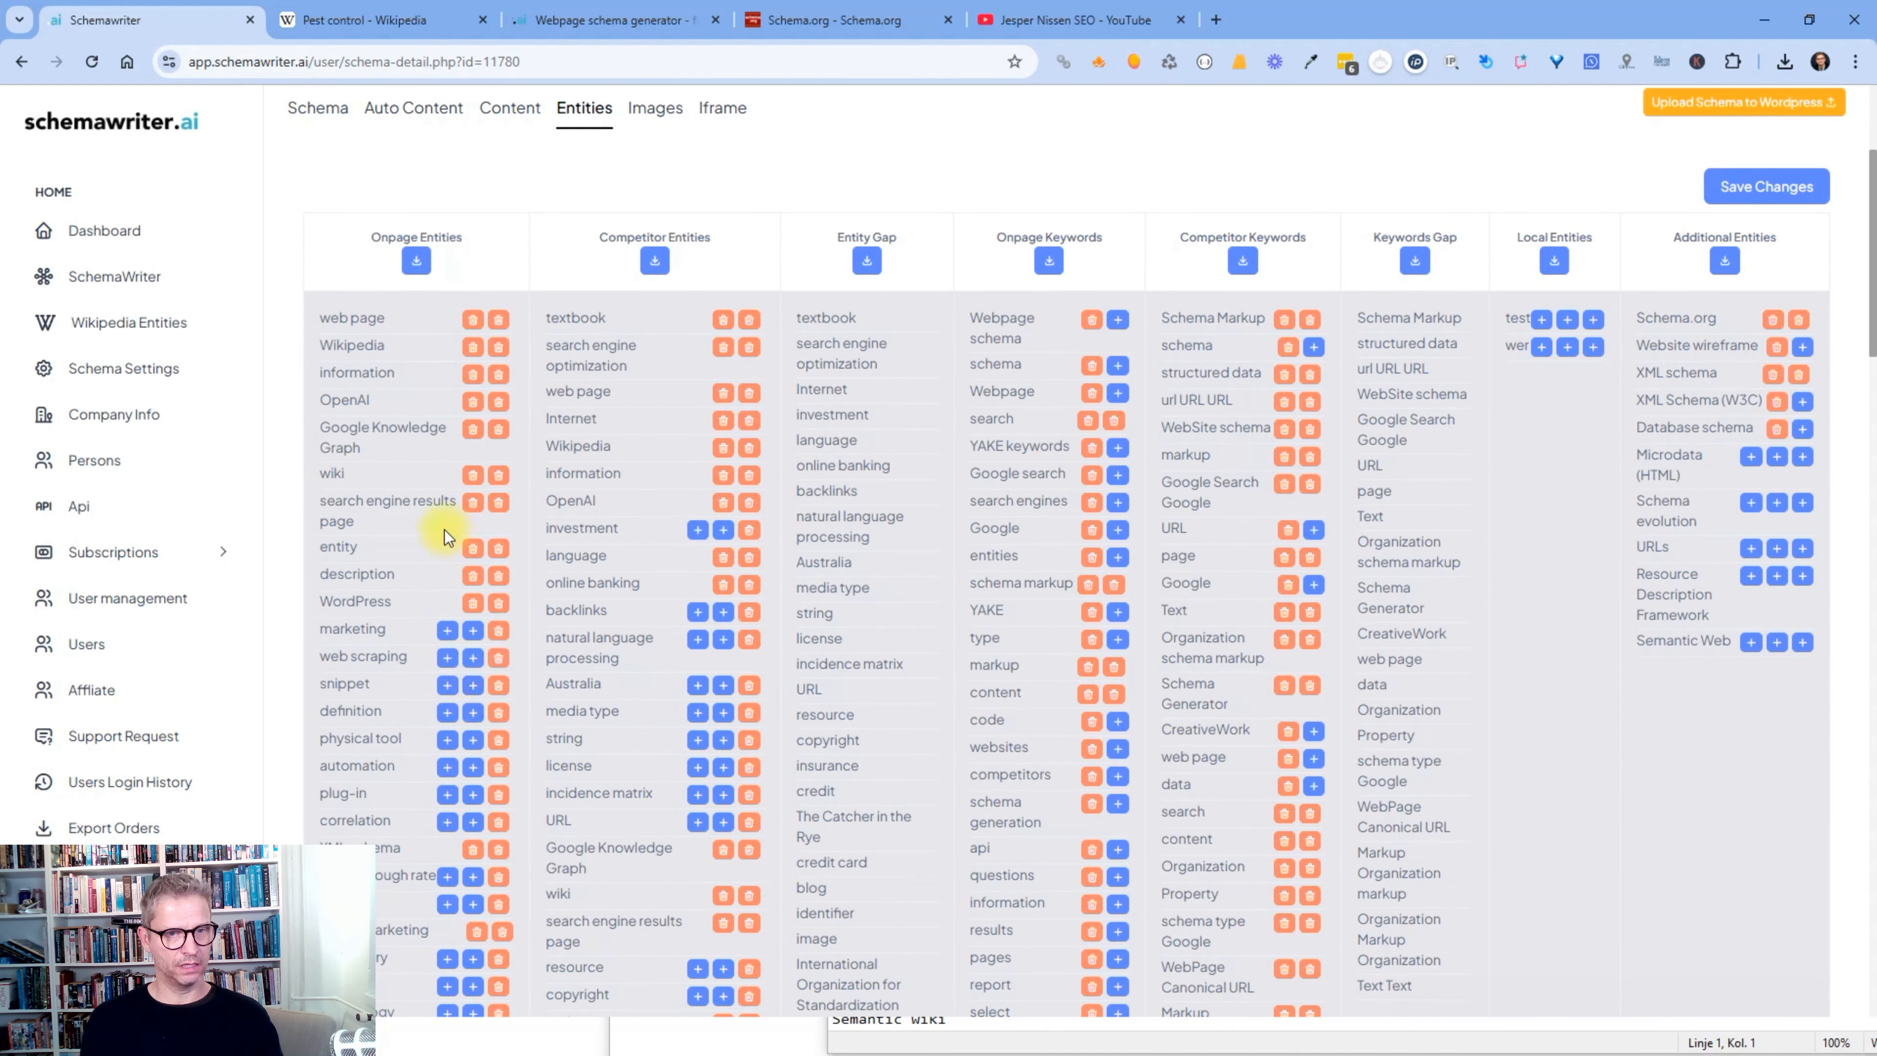
pyautogui.click(473, 602)
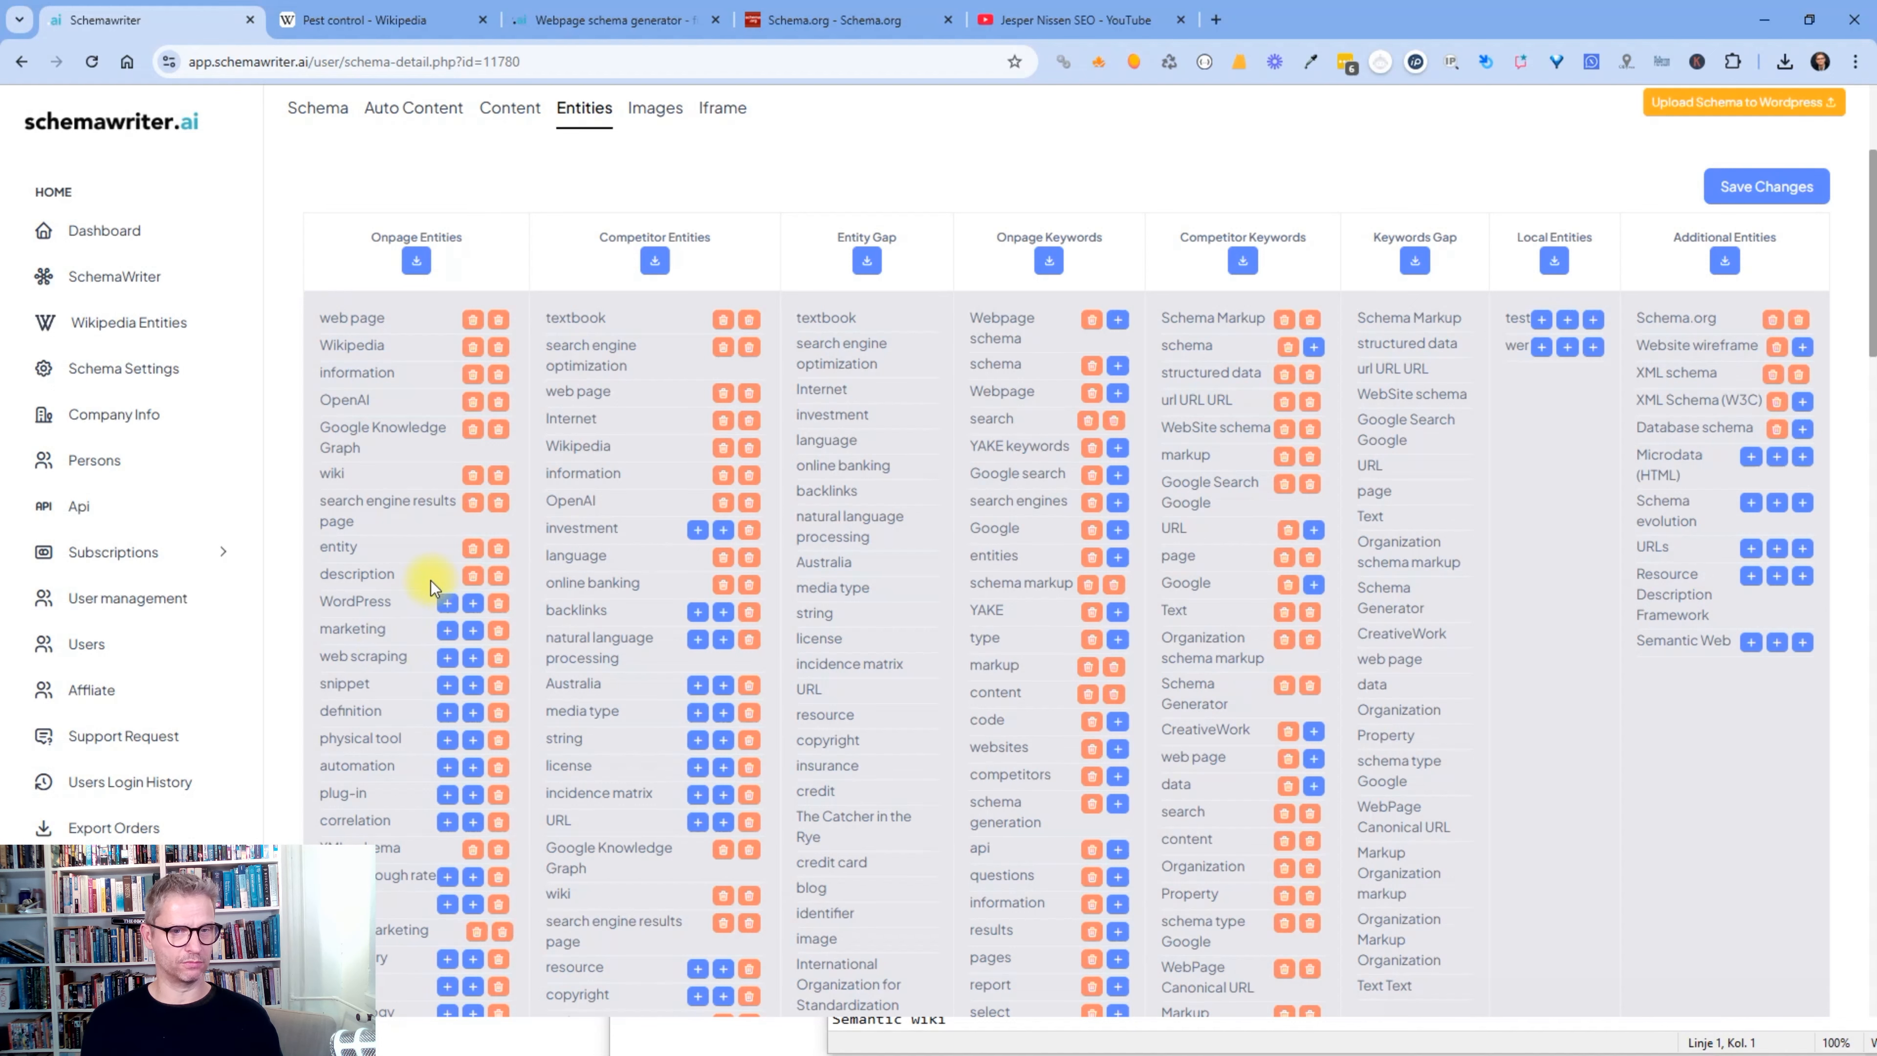
pyautogui.click(473, 575)
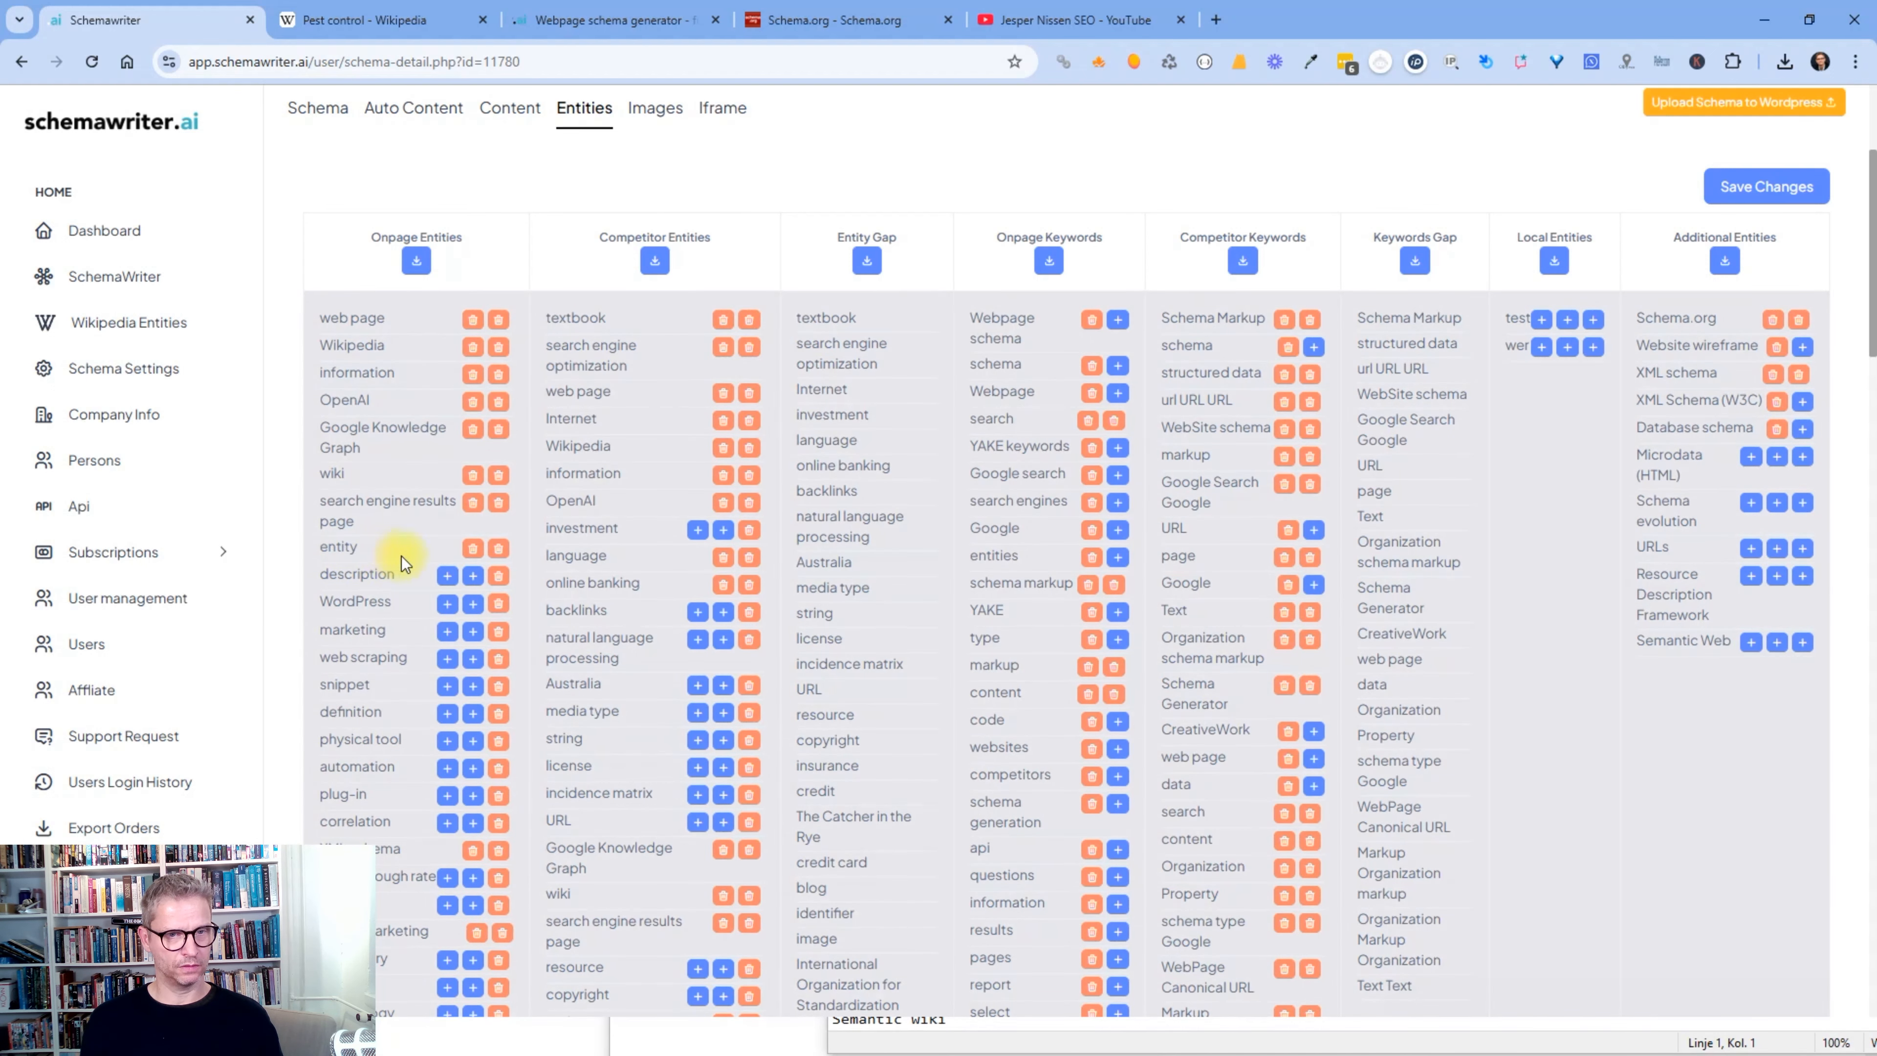
pyautogui.click(473, 548)
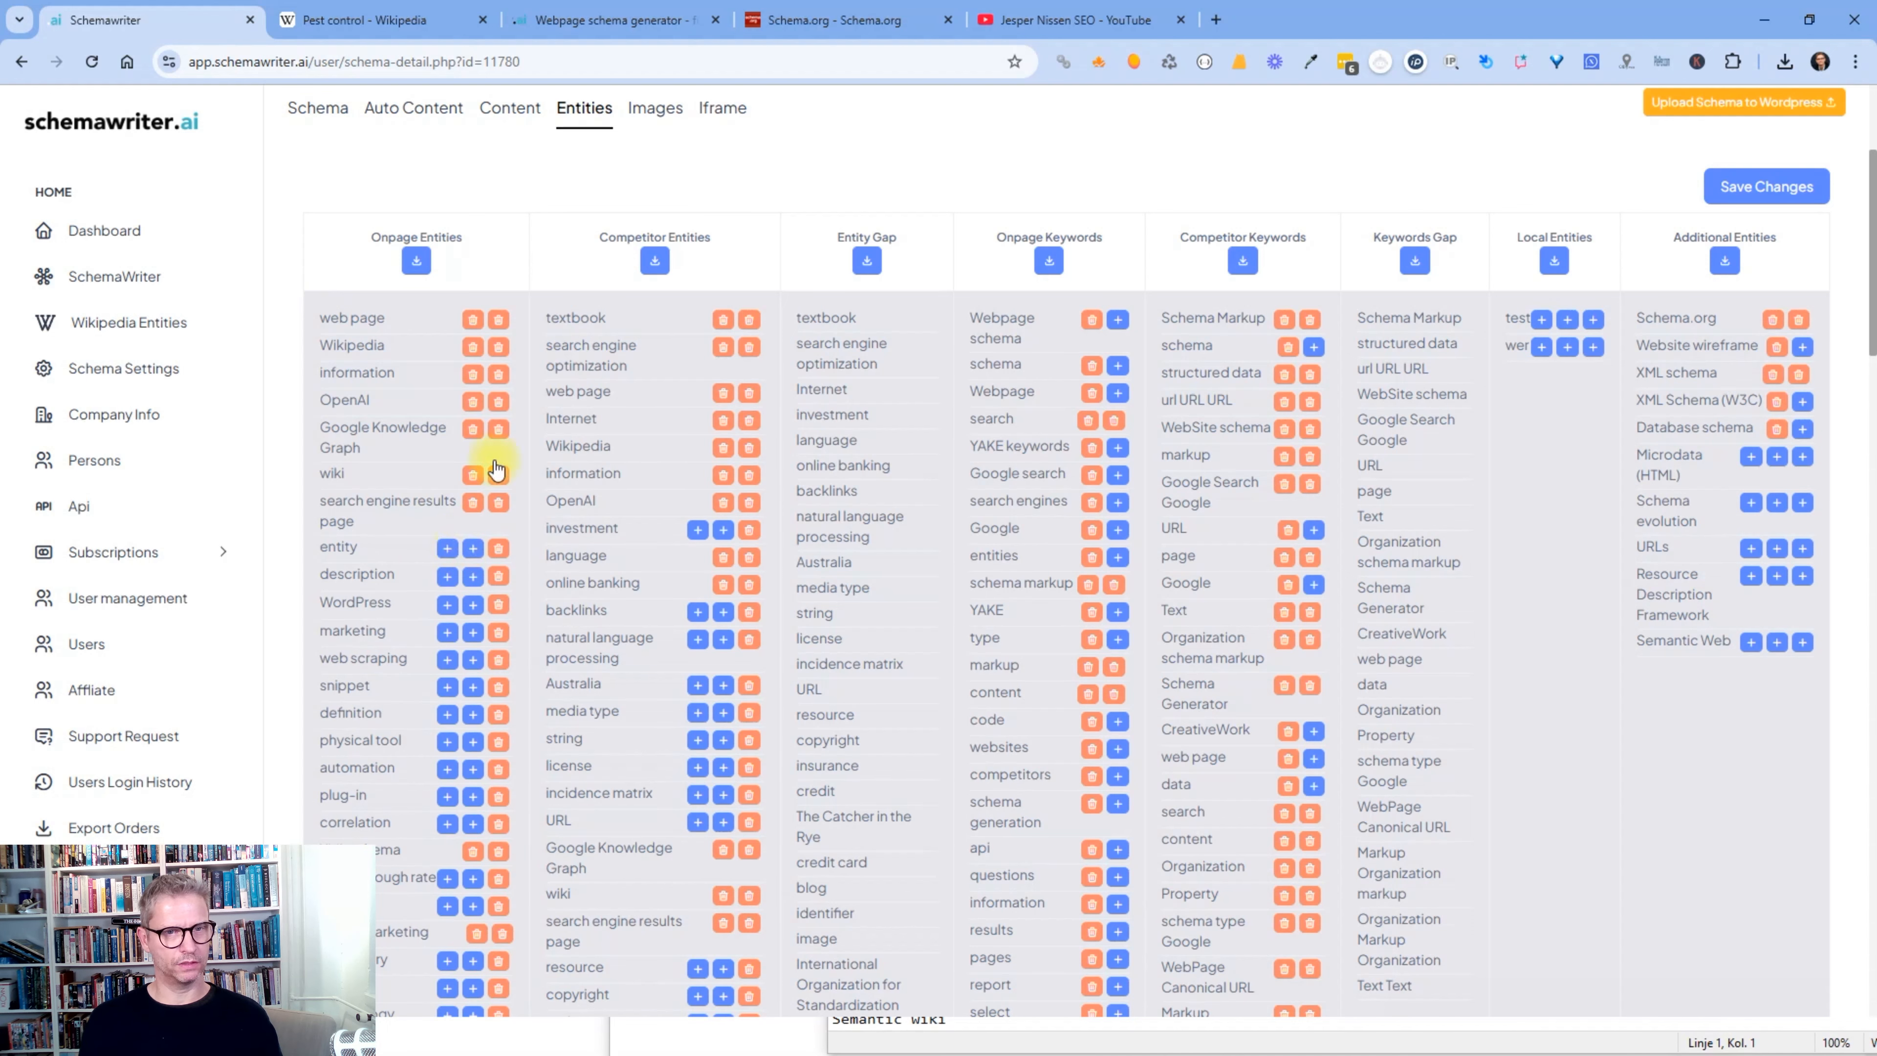
pyautogui.click(473, 373)
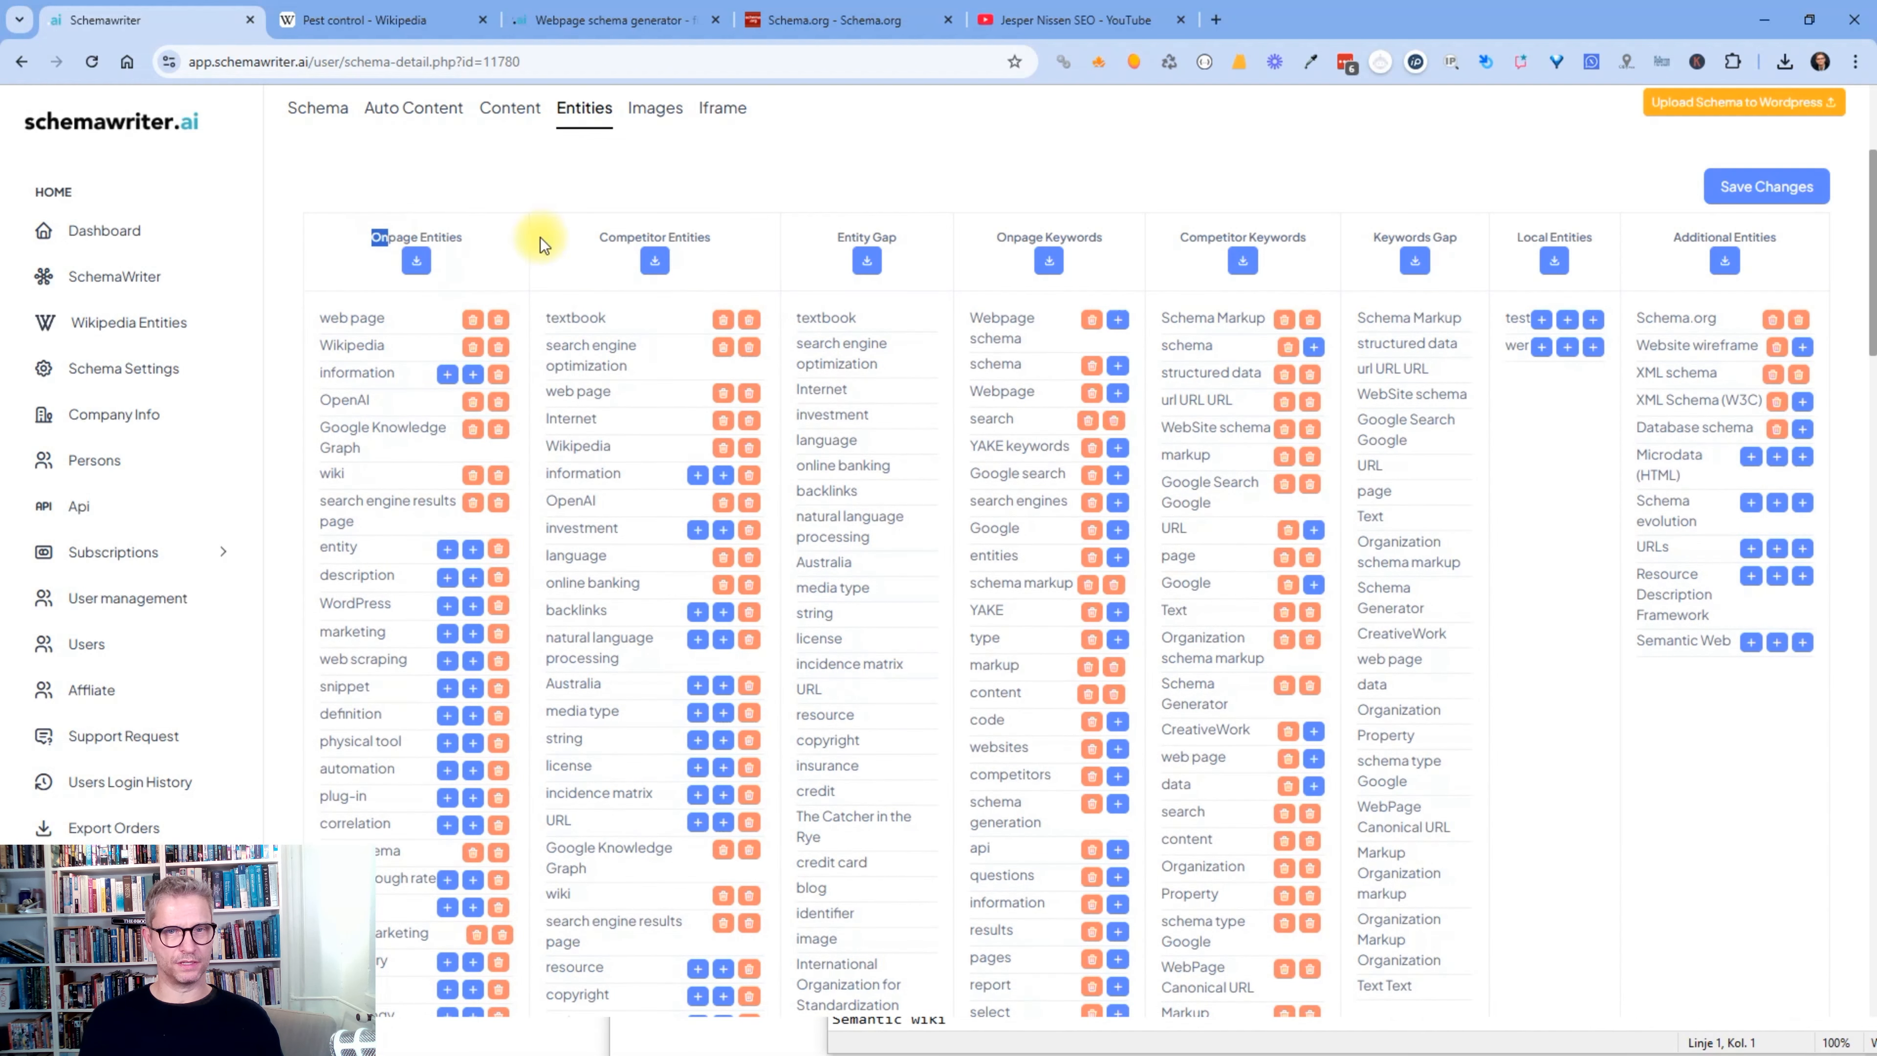
# - Highlight the Competitor Entities and Additional Entities column headings for review
pyautogui.moveTo(577, 238); pyautogui.dragTo(689, 235)
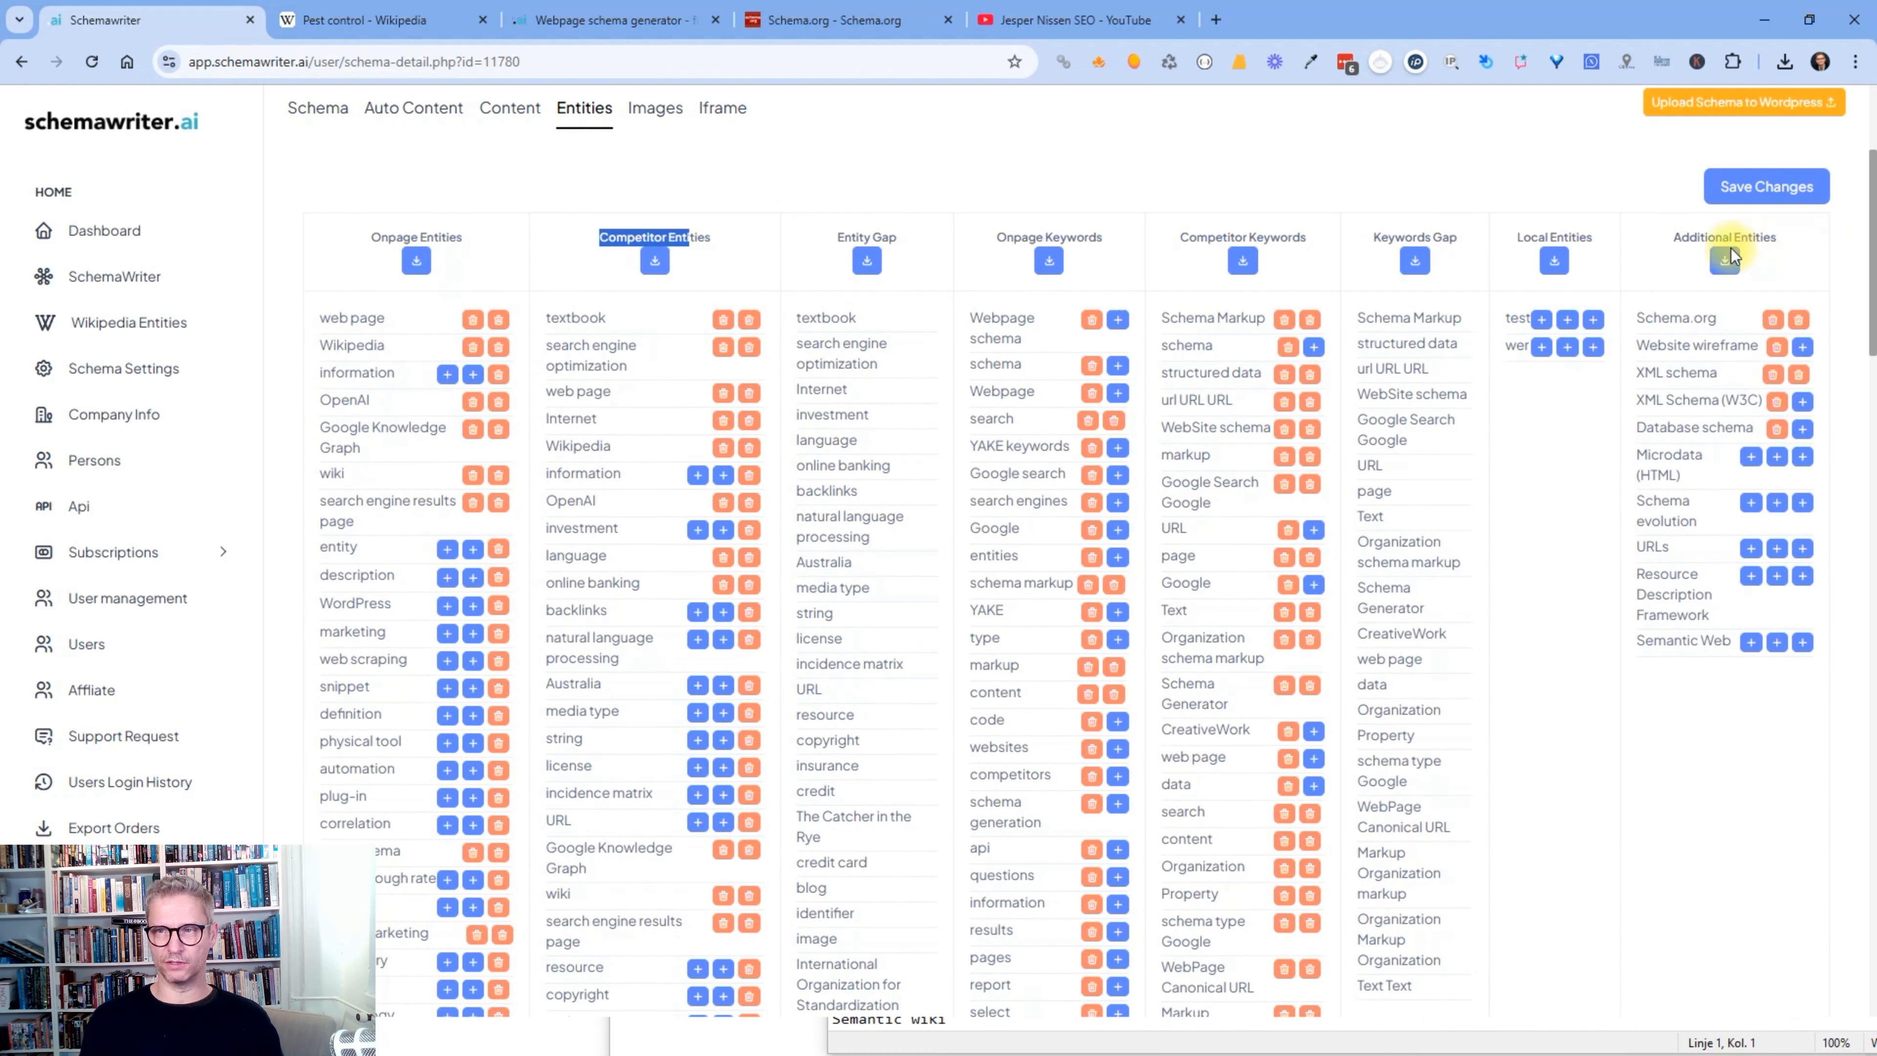
pyautogui.click(1671, 232)
pyautogui.moveTo(1700, 233); pyautogui.dragTo(1759, 235)
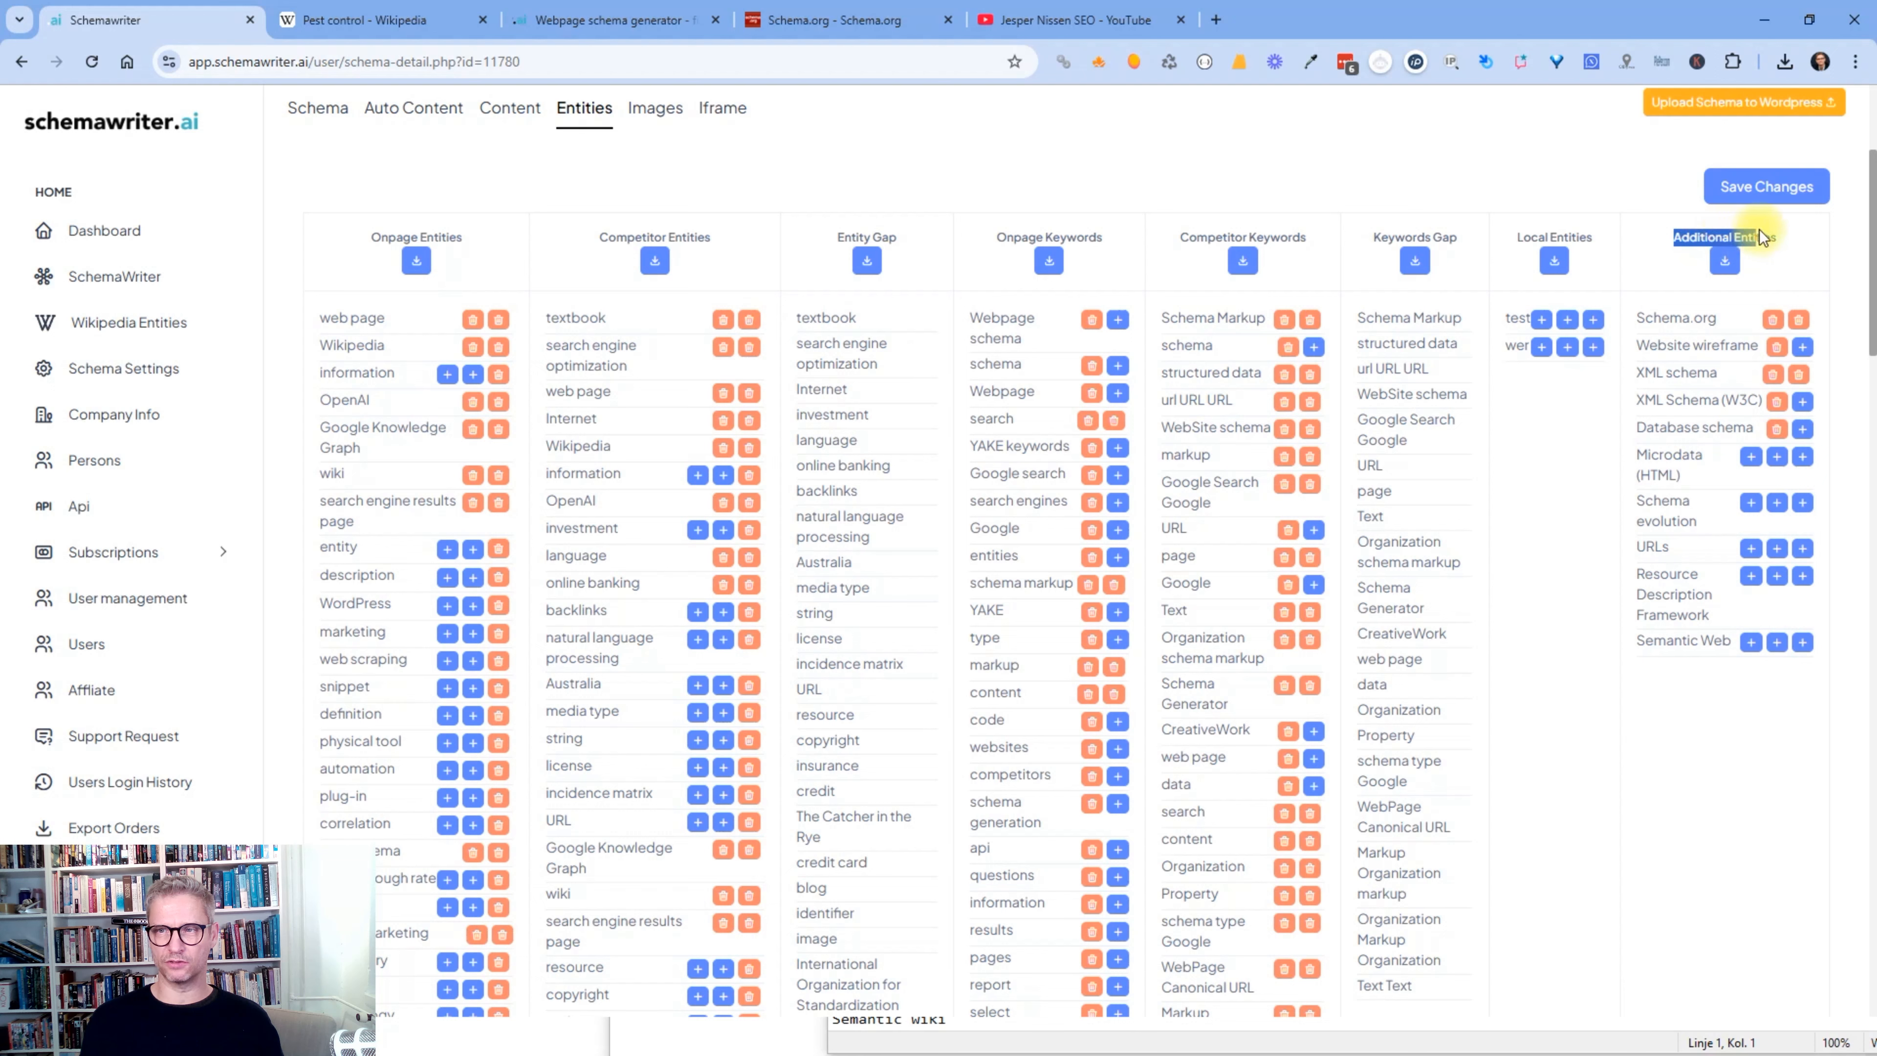
pyautogui.click(1787, 238)
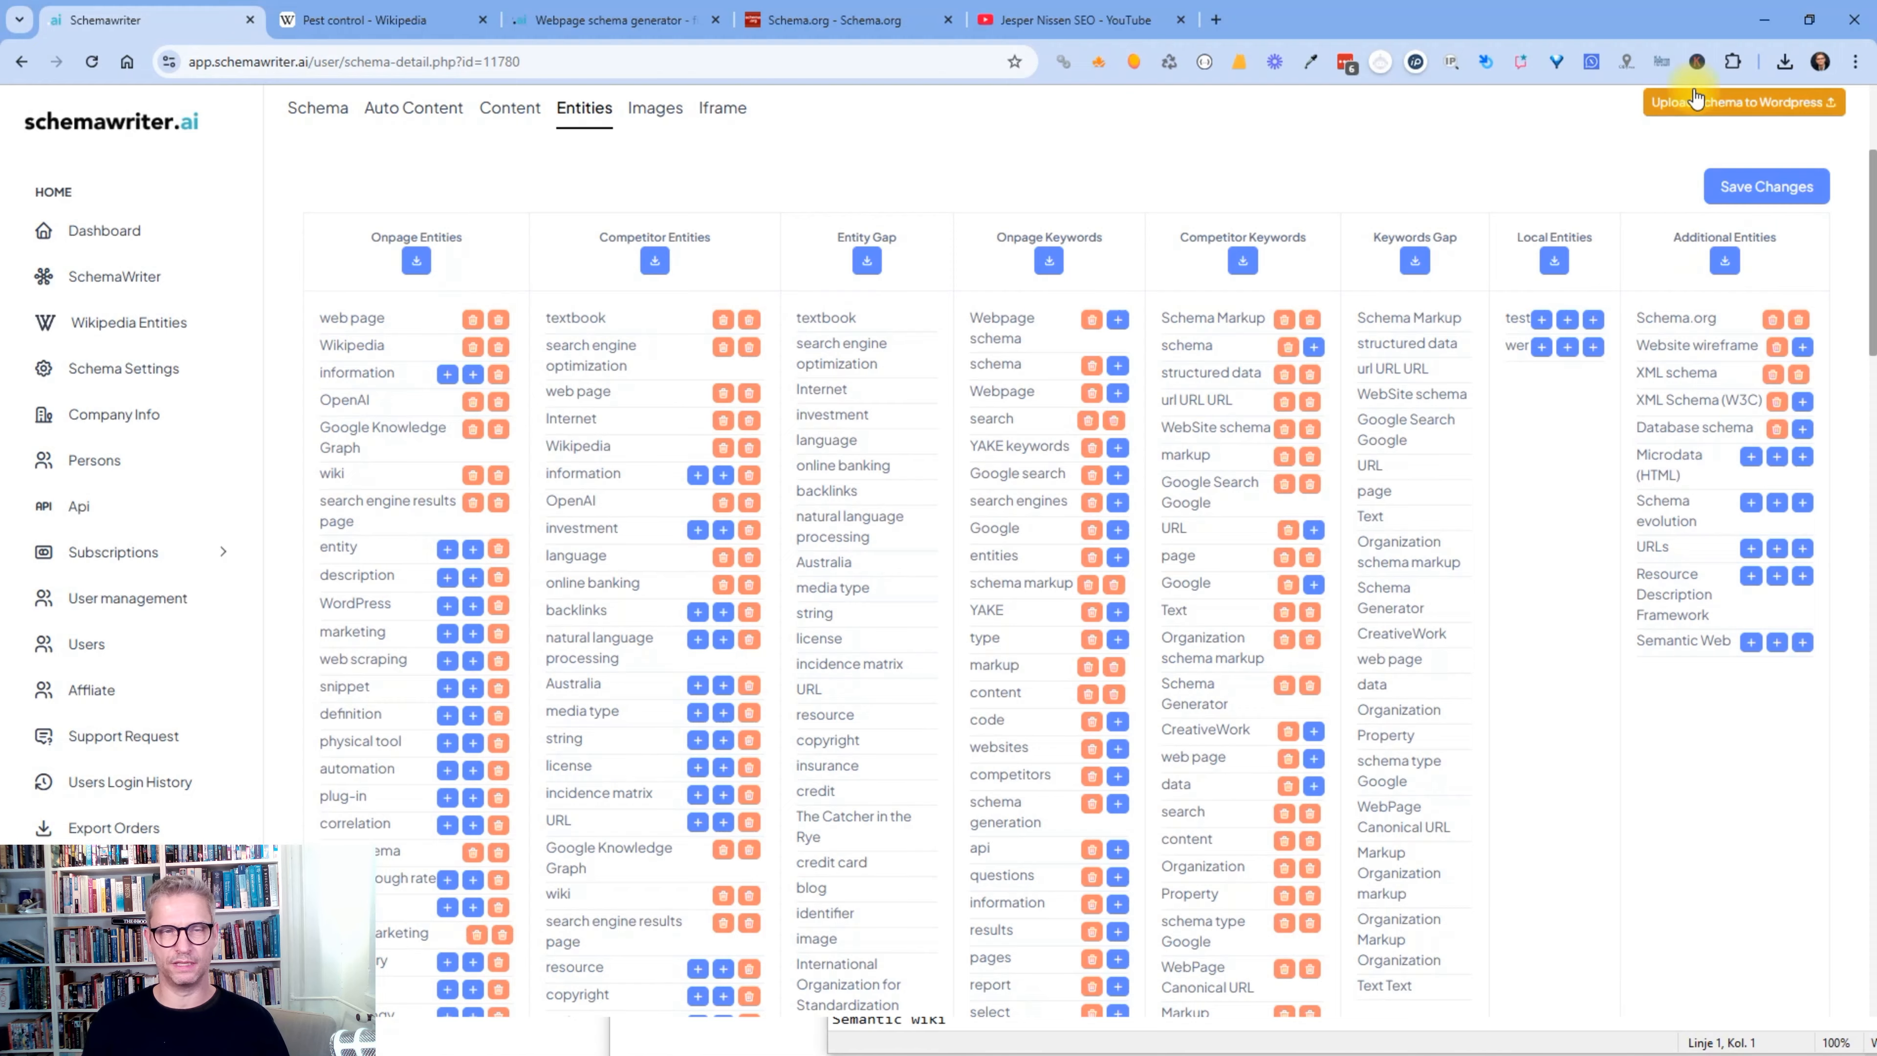
# - Review the Additional Entities list and add Semantic Web to the about/mention entities
pyautogui.scroll(3, 827, 456)
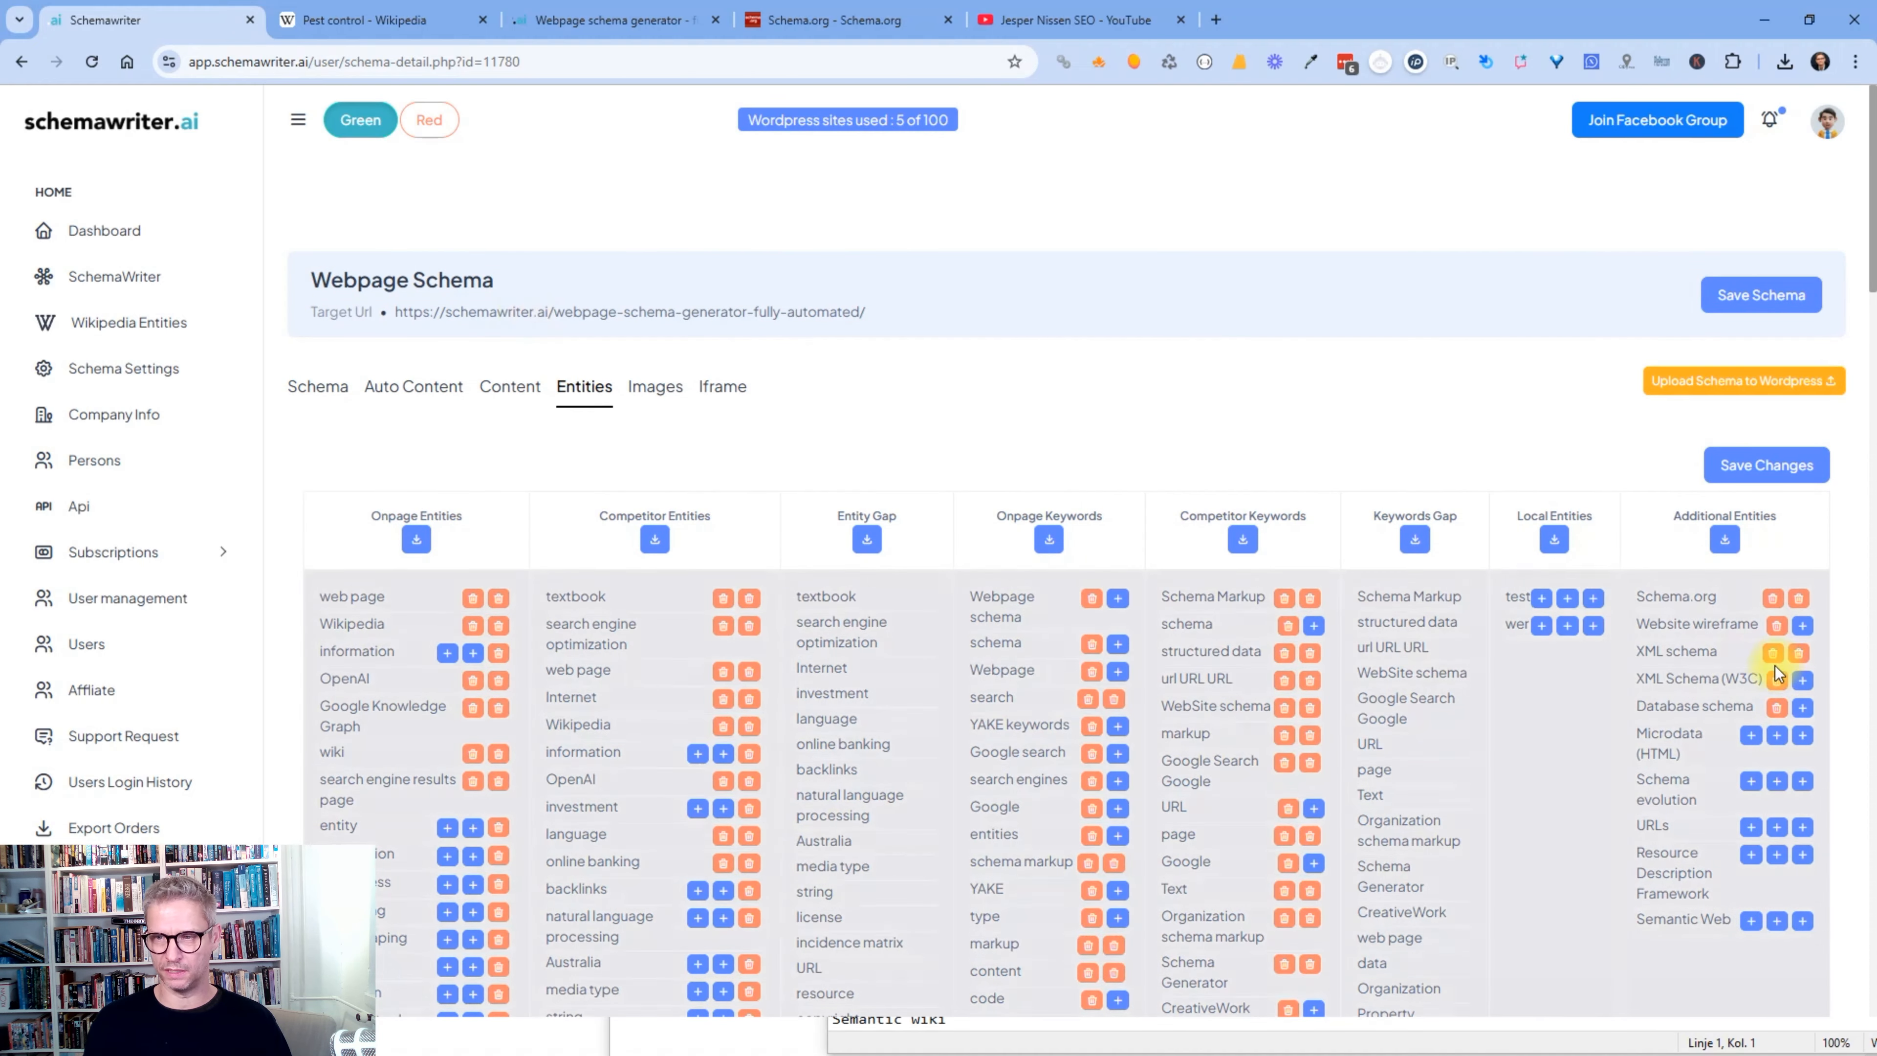
pyautogui.scroll(-1, 1780, 649)
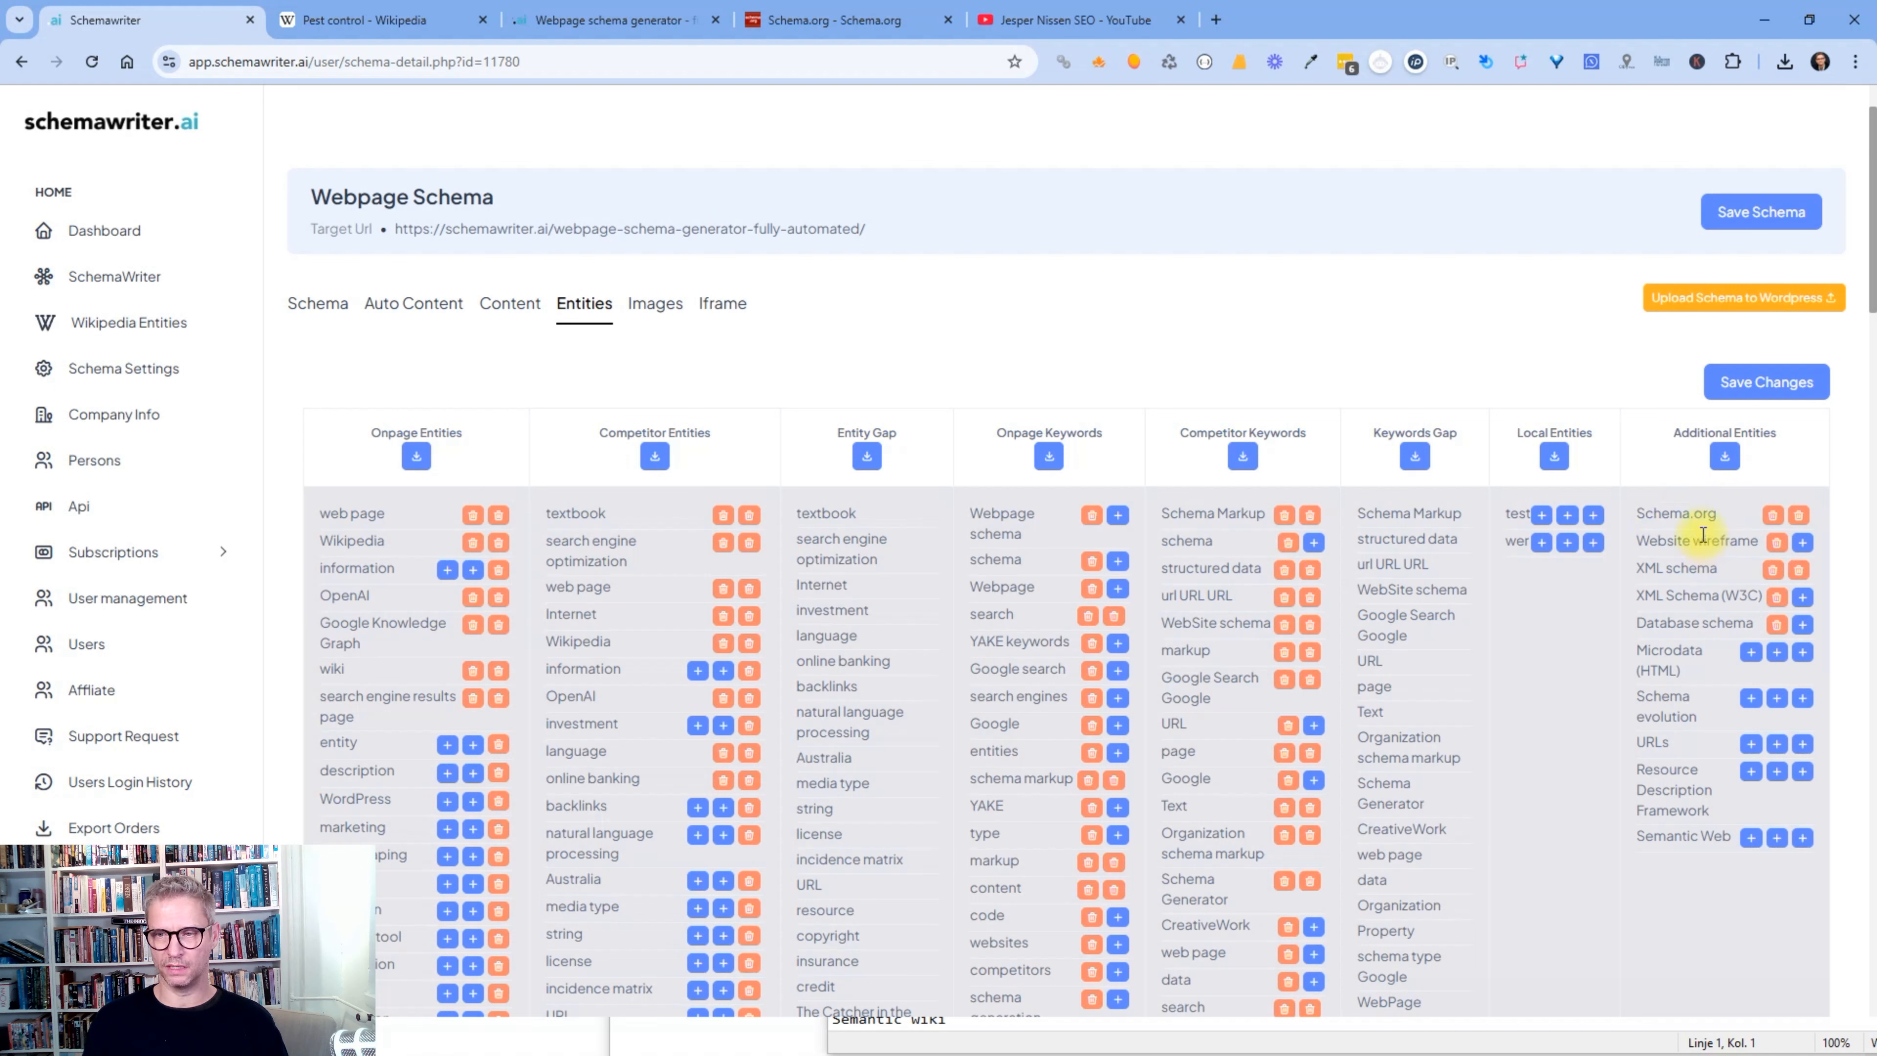
pyautogui.moveTo(1647, 510); pyautogui.dragTo(1701, 879)
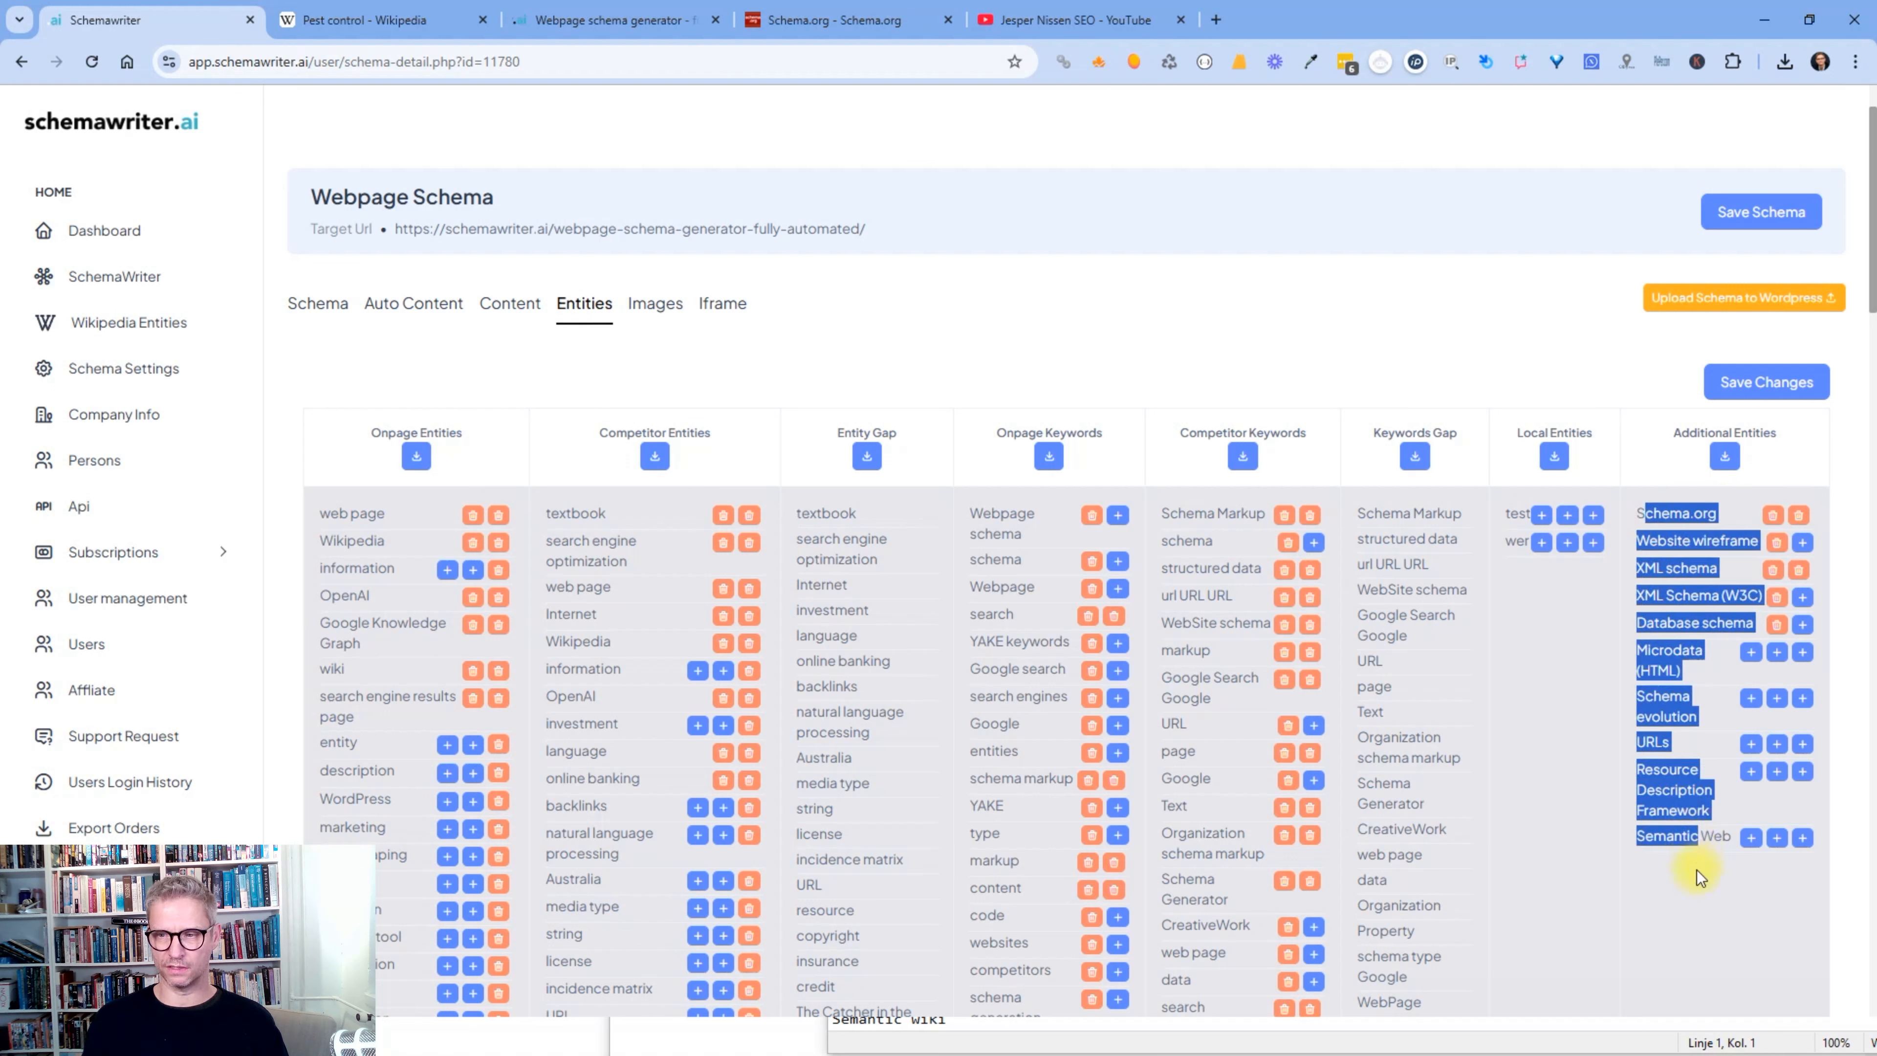
pyautogui.click(1701, 880)
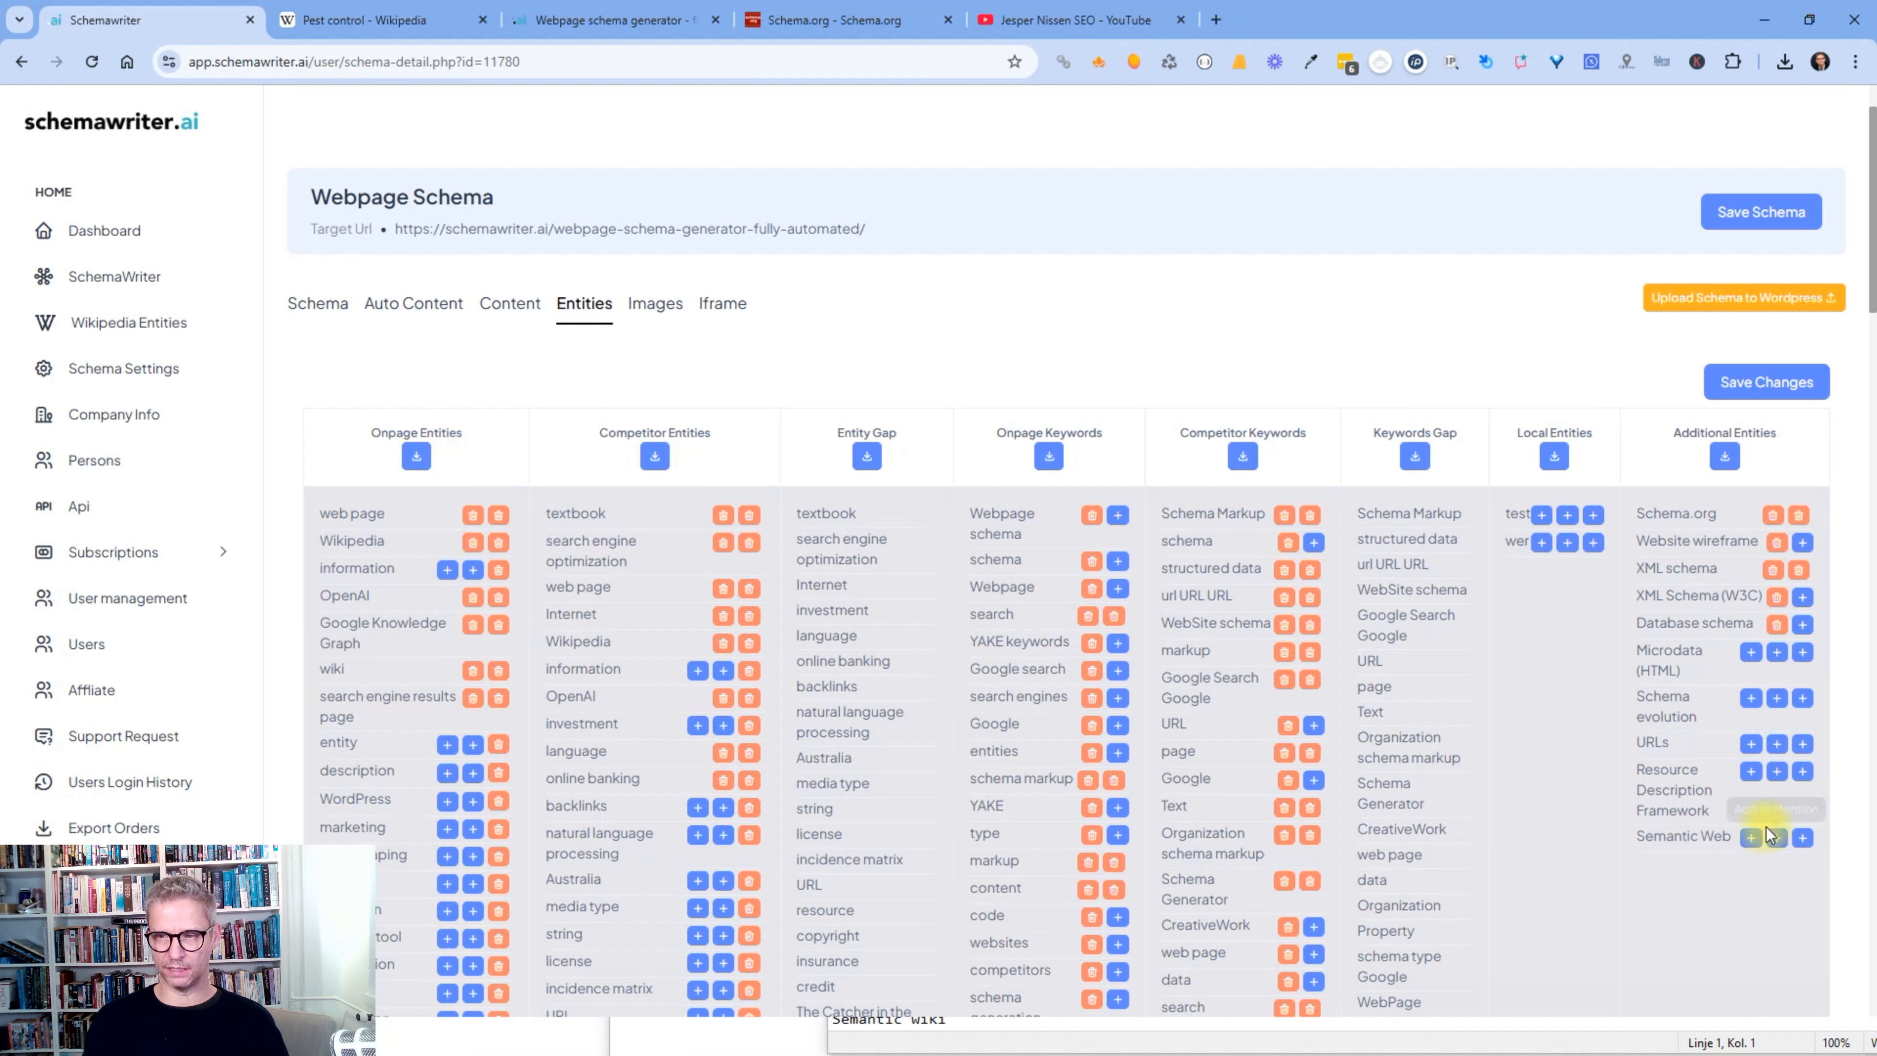
pyautogui.click(1752, 837)
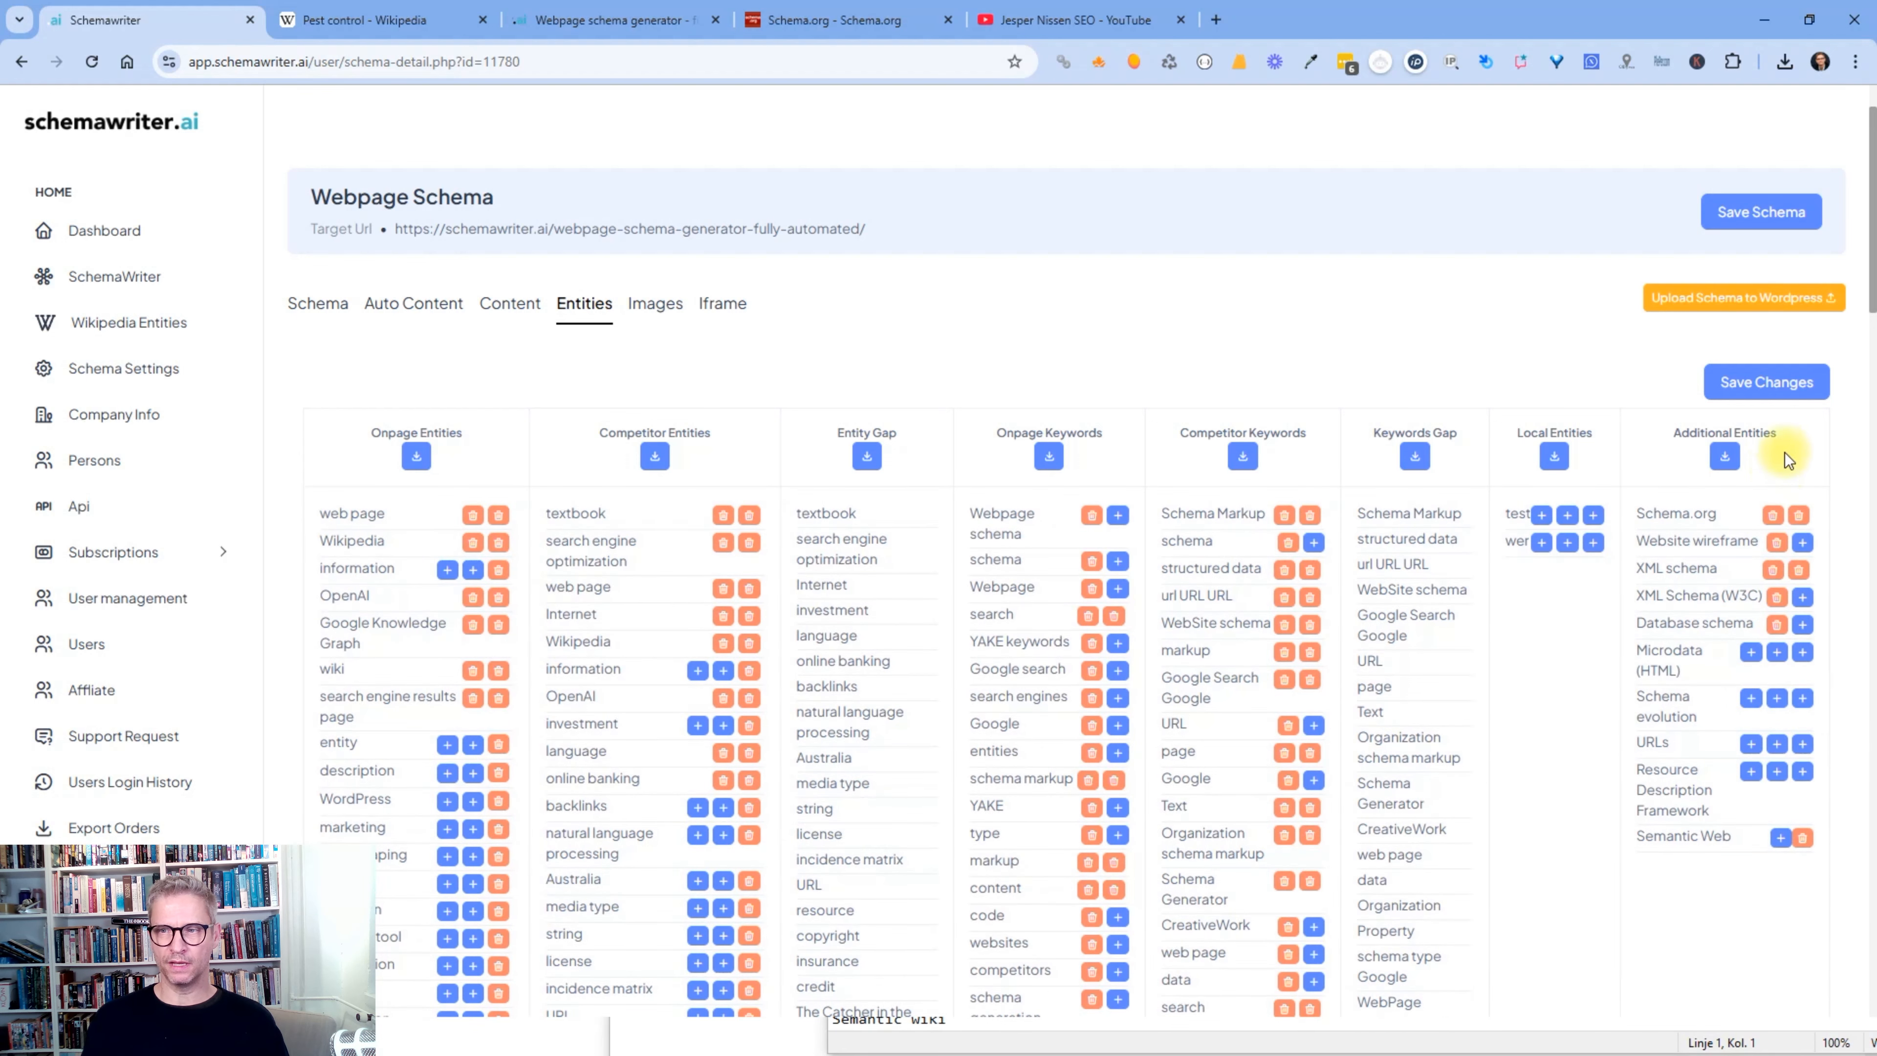
# - Highlight the Additional Entities heading and the competitor entities from textbook to investment
pyautogui.moveTo(1784, 431); pyautogui.dragTo(1697, 429)
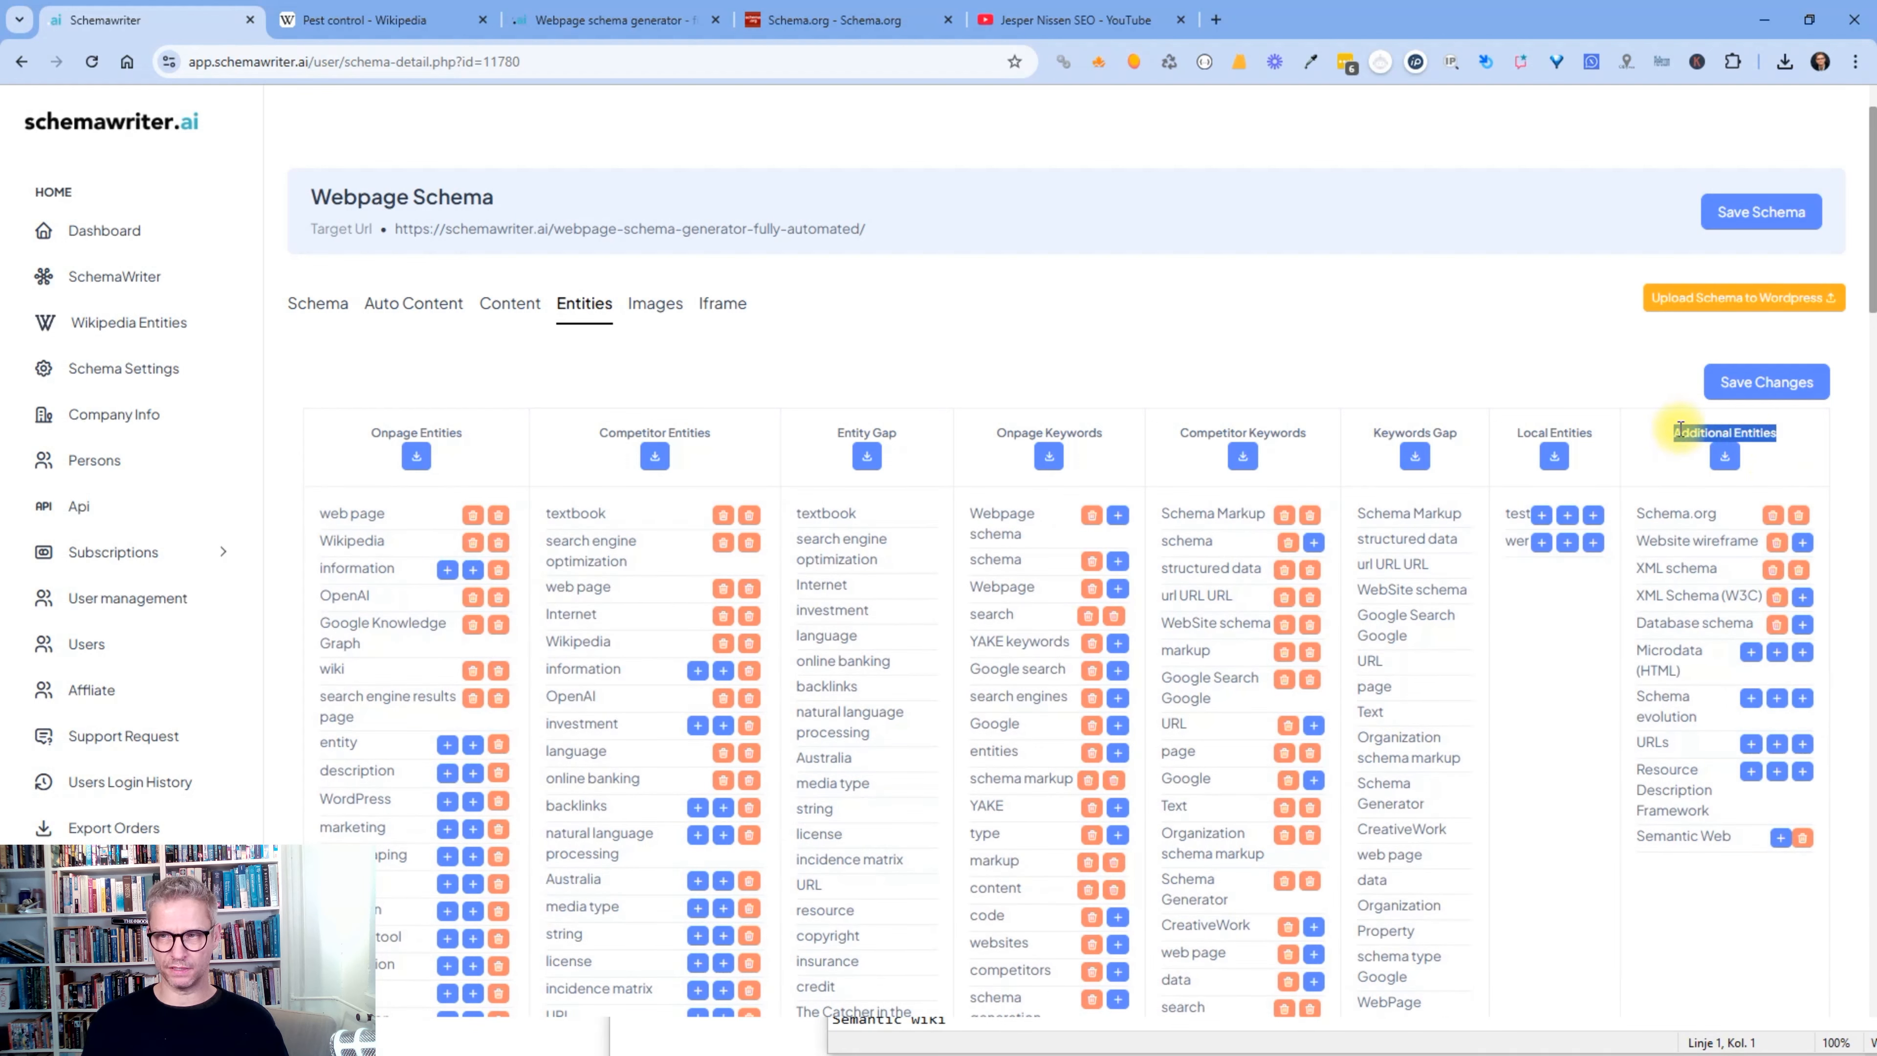
pyautogui.click(1680, 428)
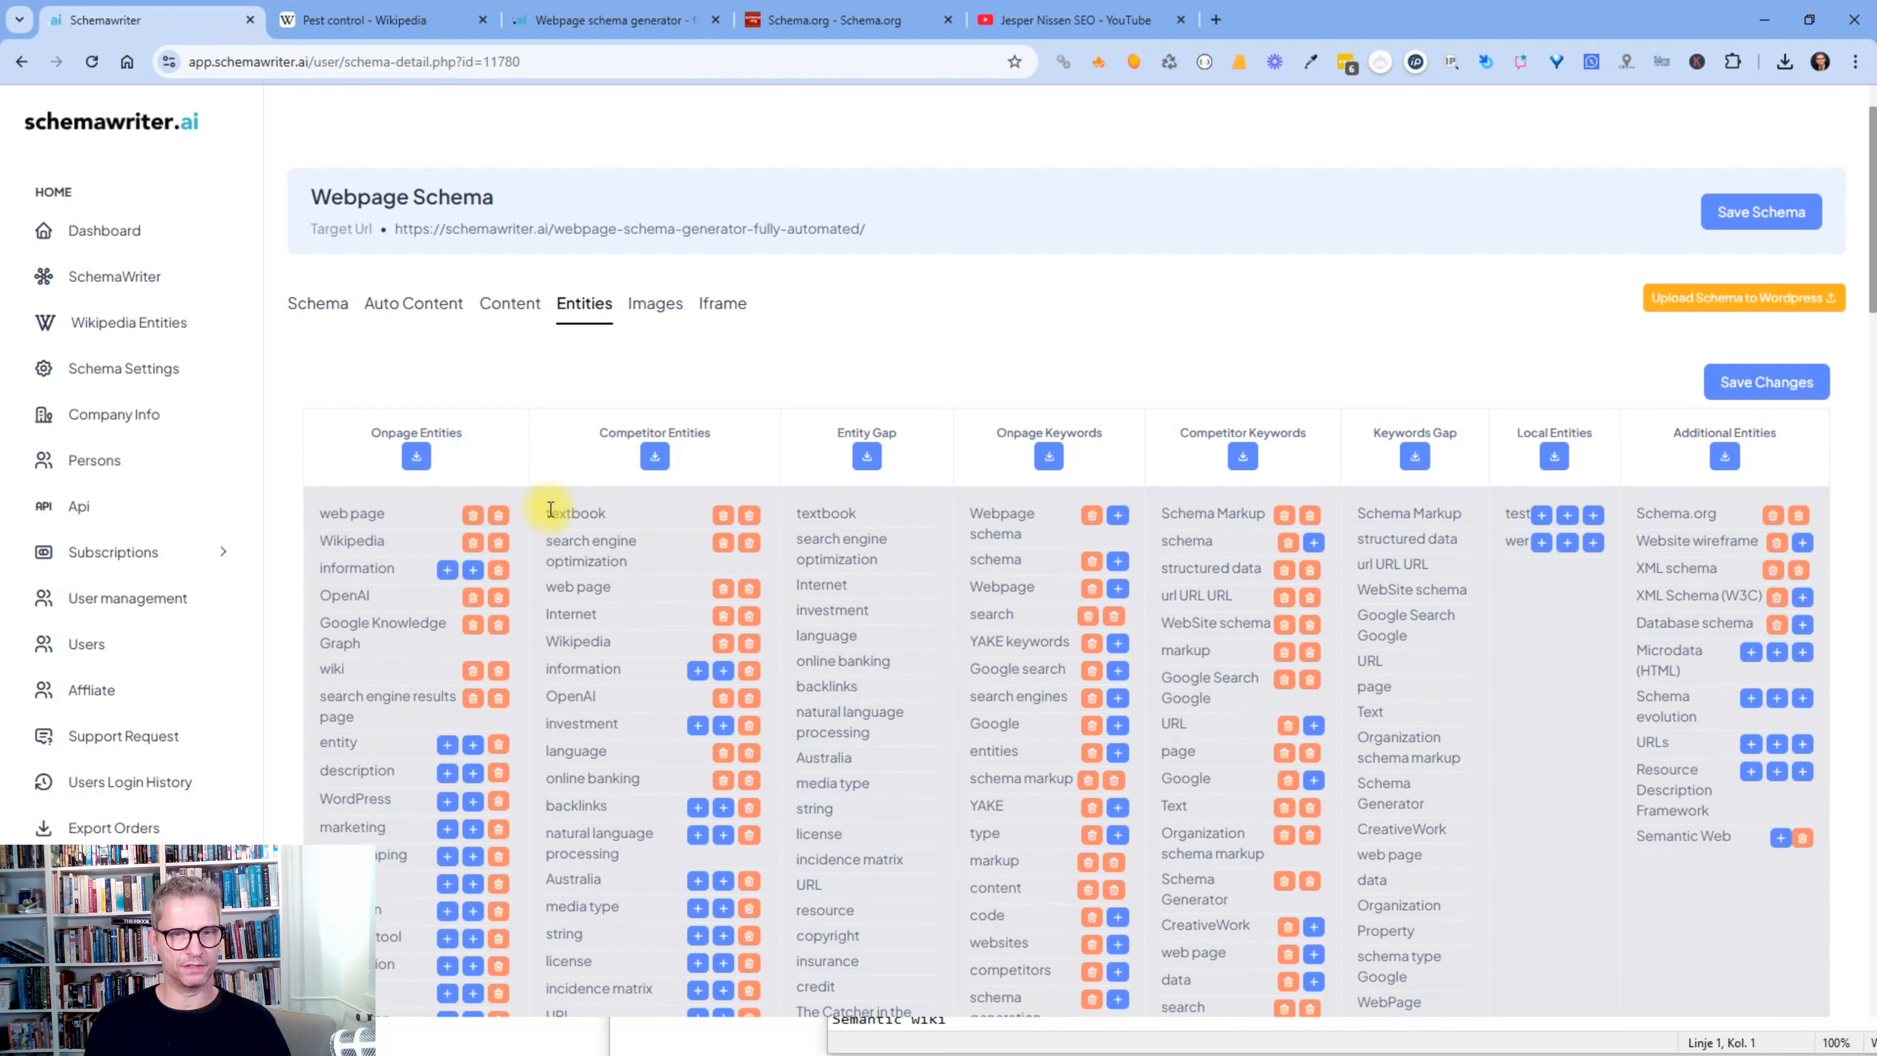
pyautogui.moveTo(550, 508); pyautogui.dragTo(633, 738)
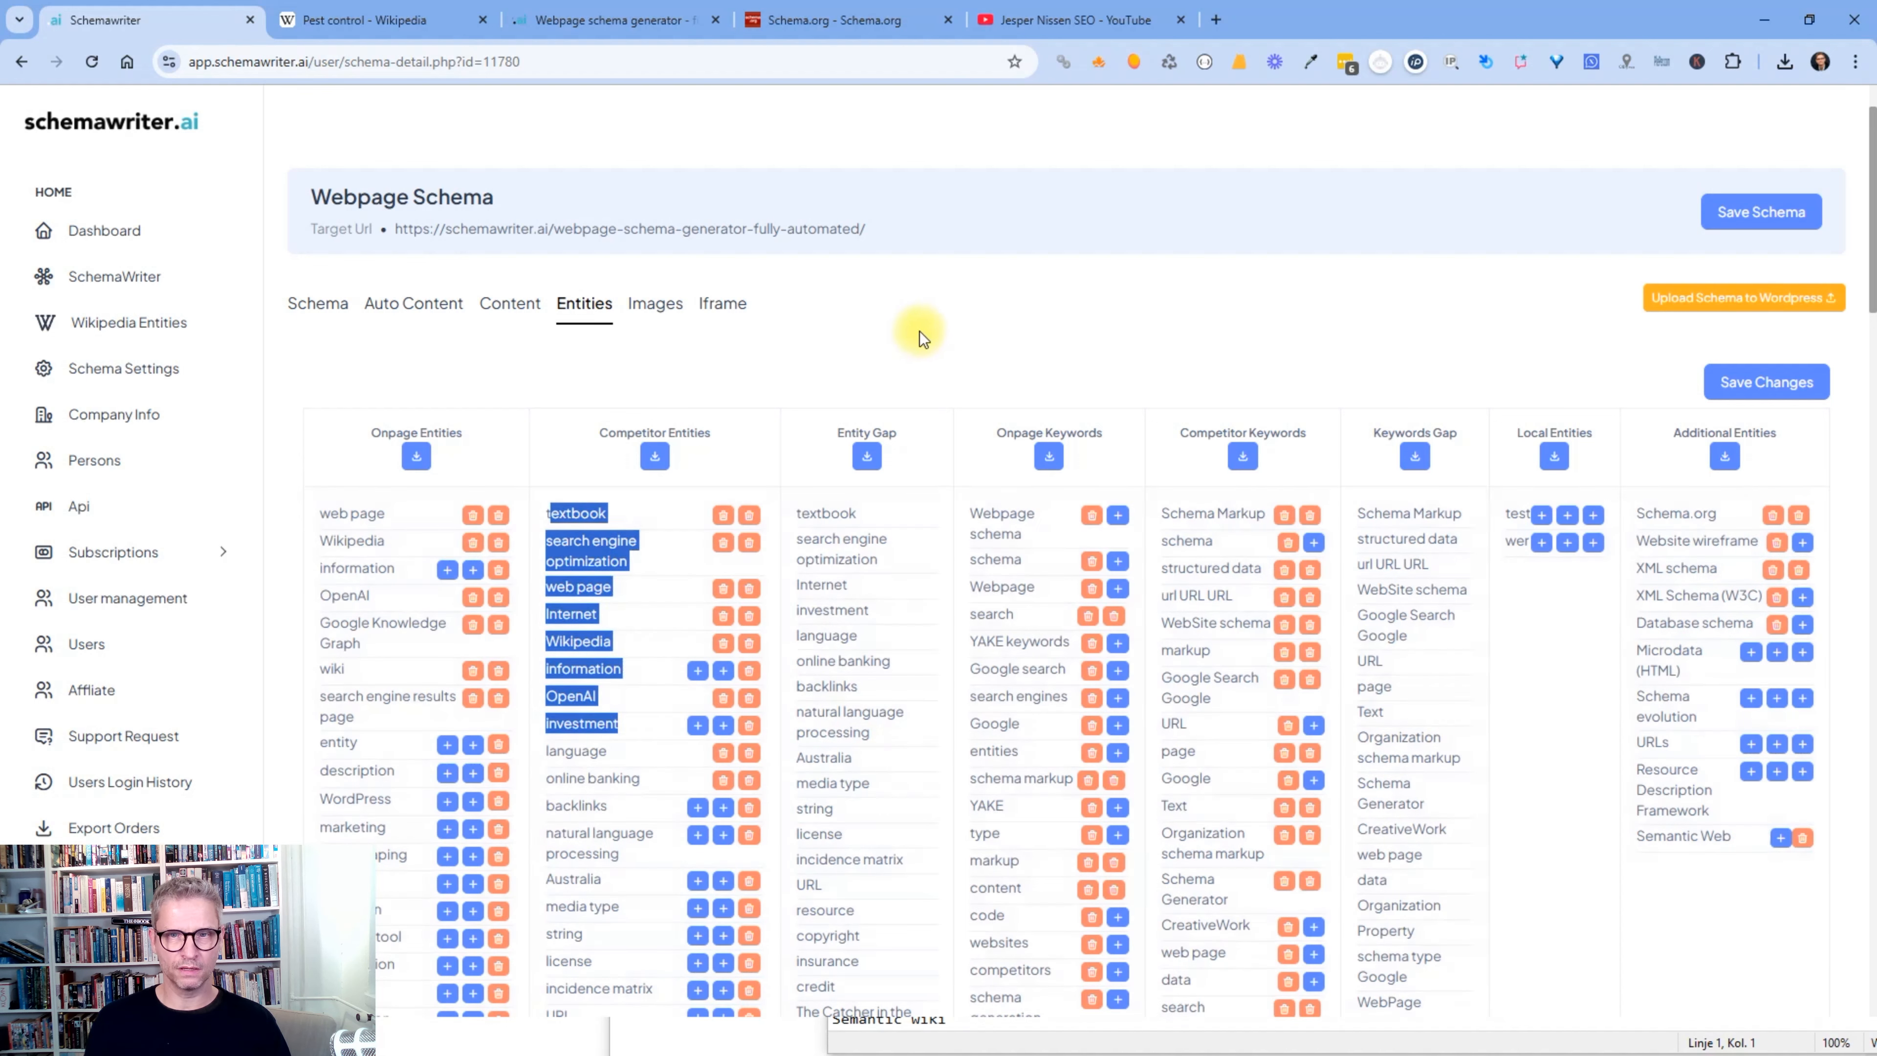
pyautogui.click(932, 327)
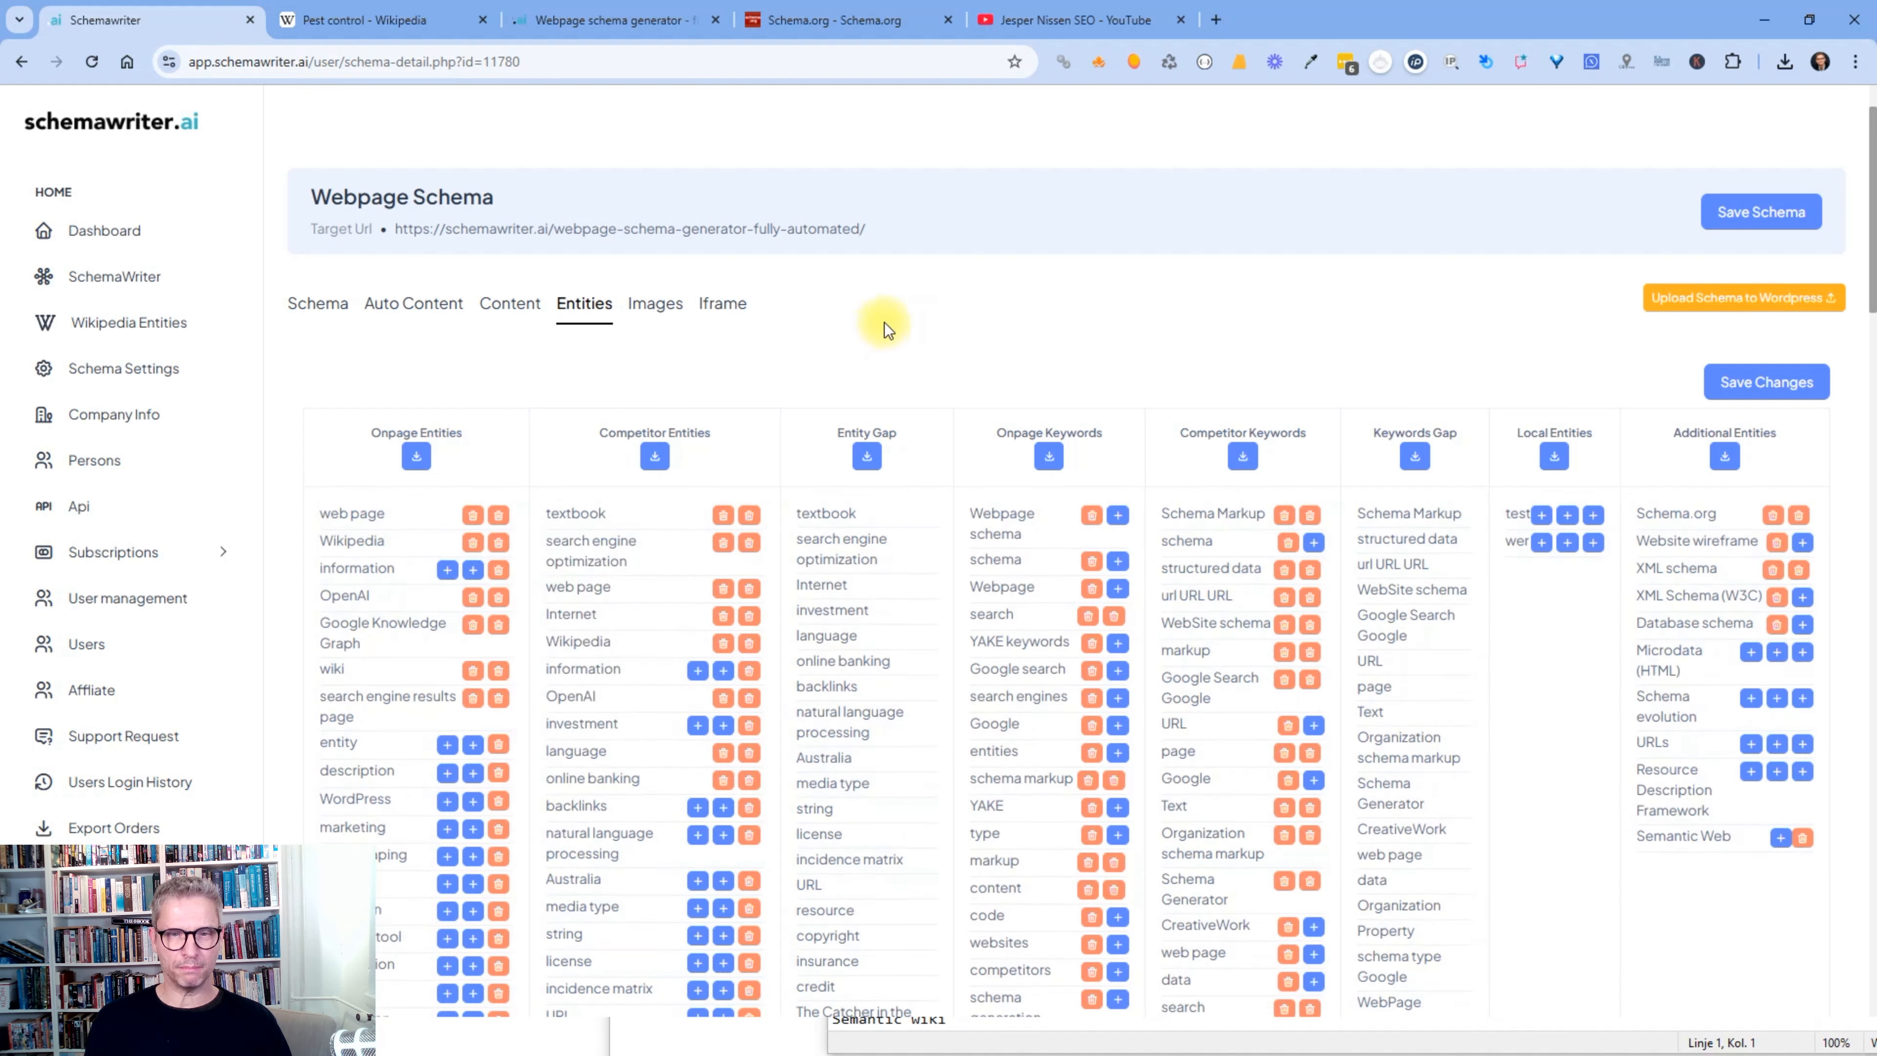